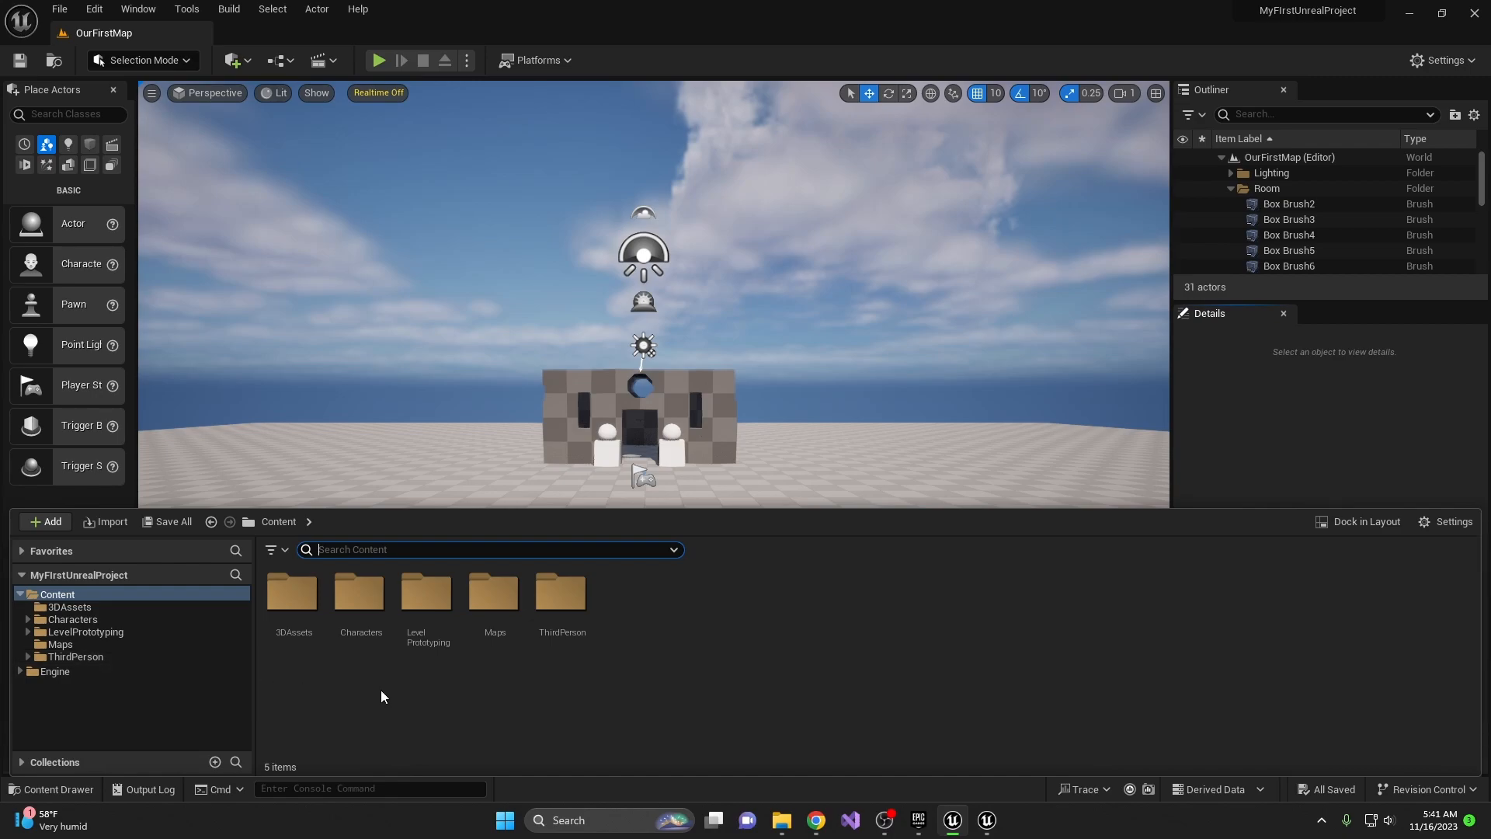
Create a folder named Materials inside the 3DAssets folder.
click(300, 614)
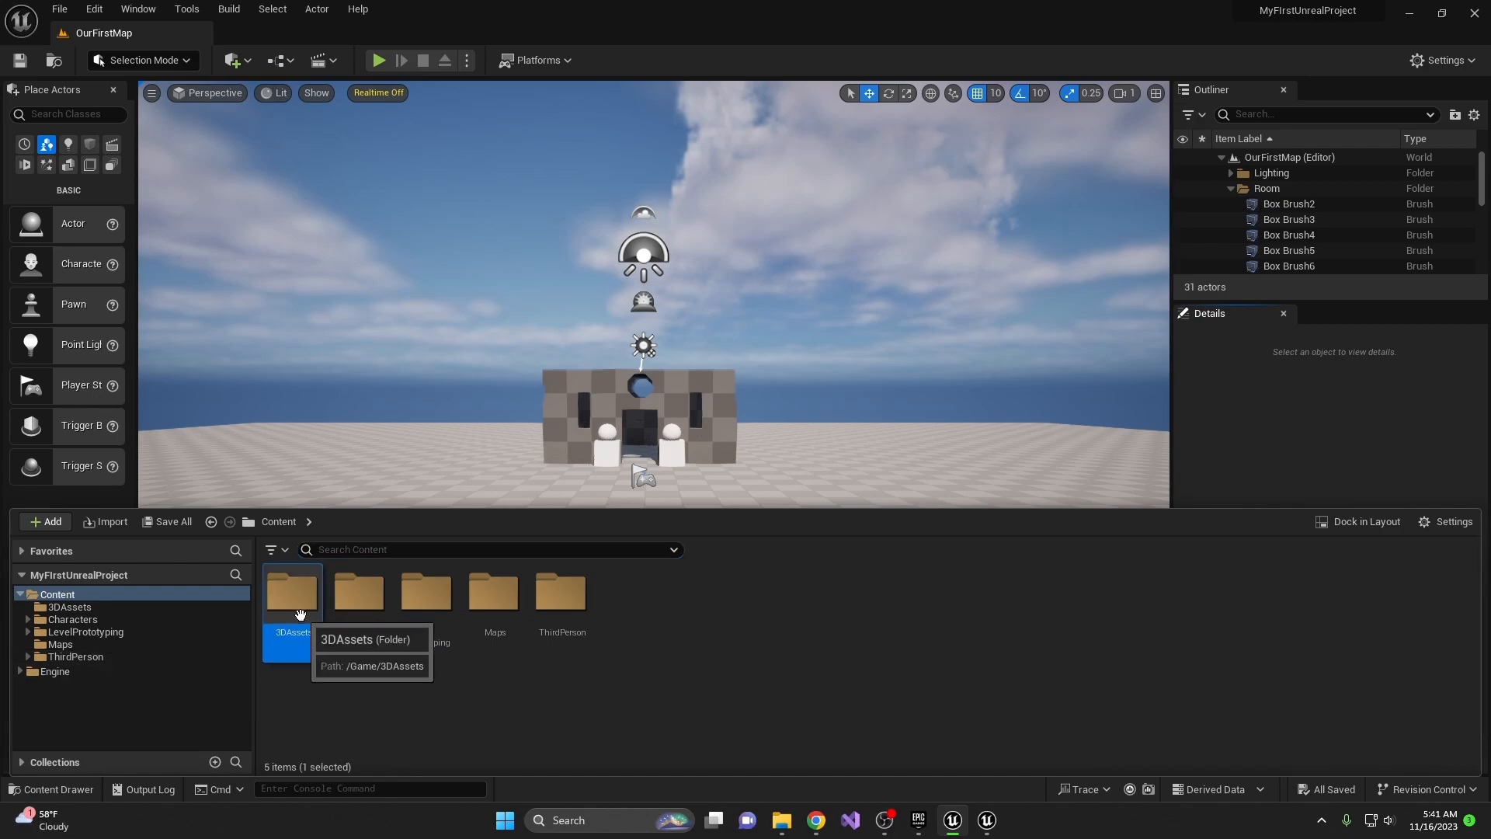
double_click(300, 614)
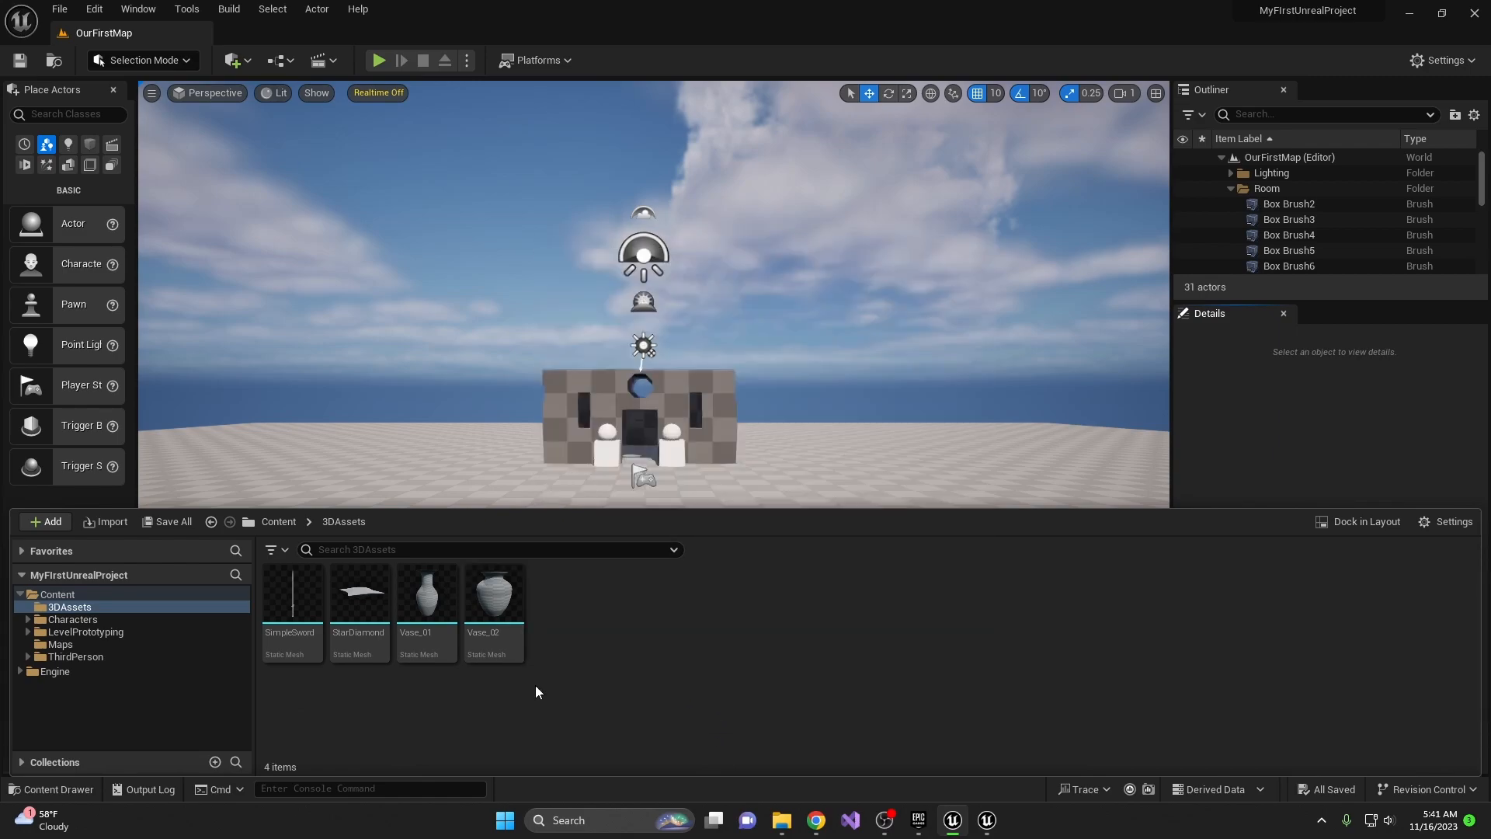
right_click(700, 627)
click(765, 140)
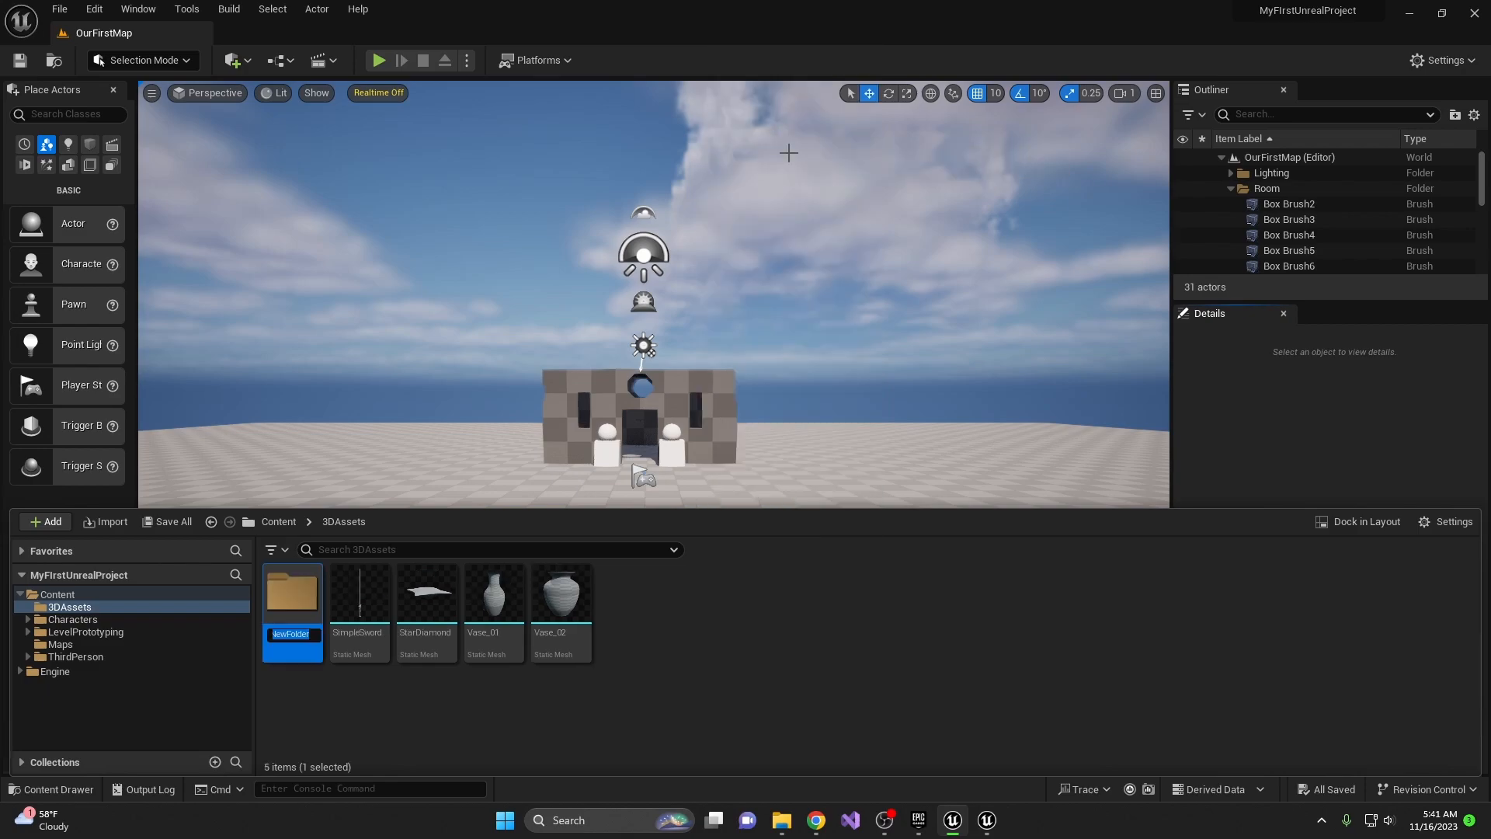
text(Materials)
key(Return)
Create a second folder named Textures inside the 3DAssets folder.
right_click(728, 646)
click(818, 158)
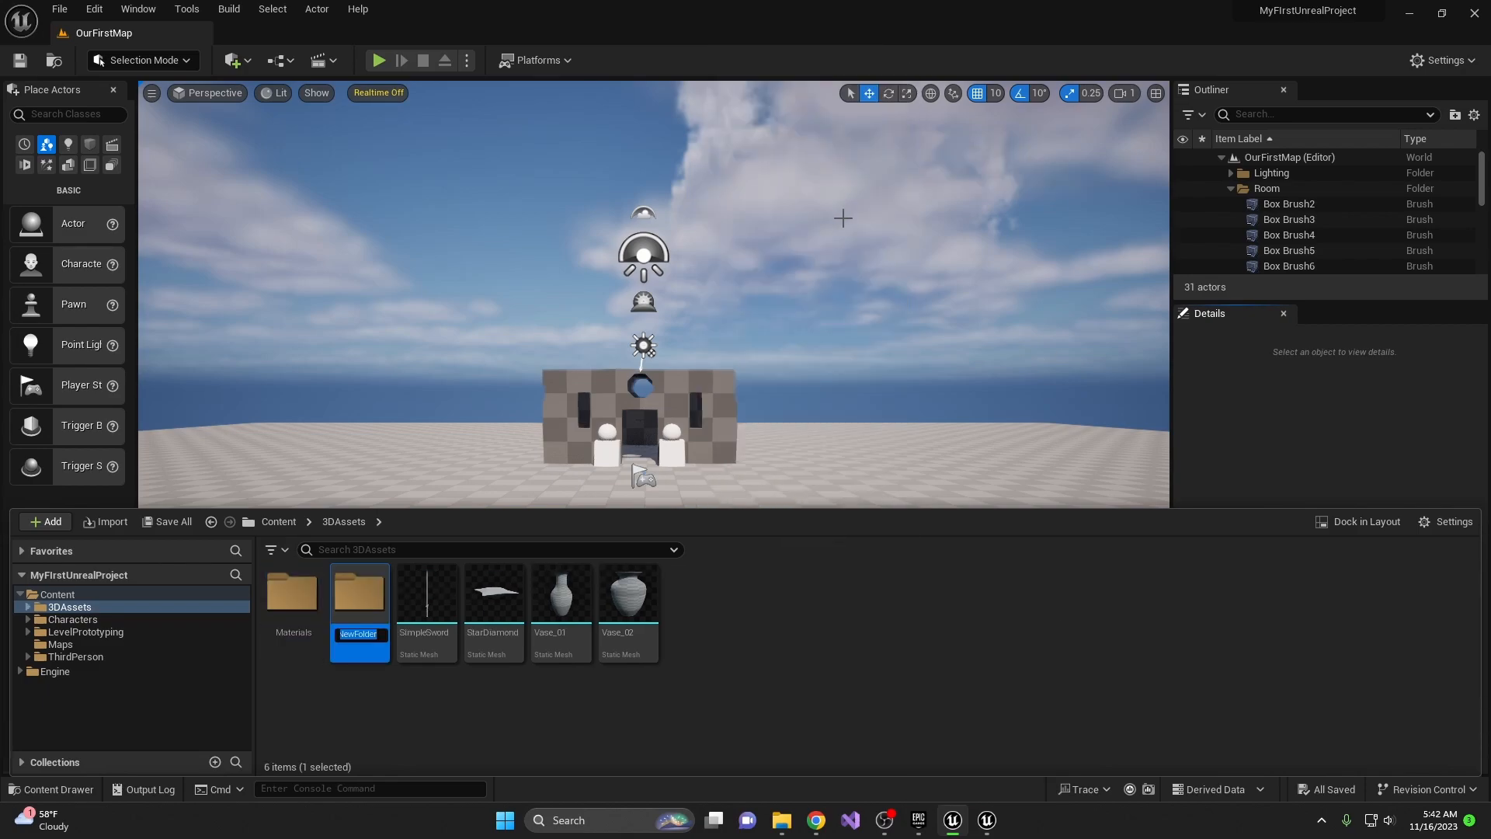
text(Textures)
click(752, 674)
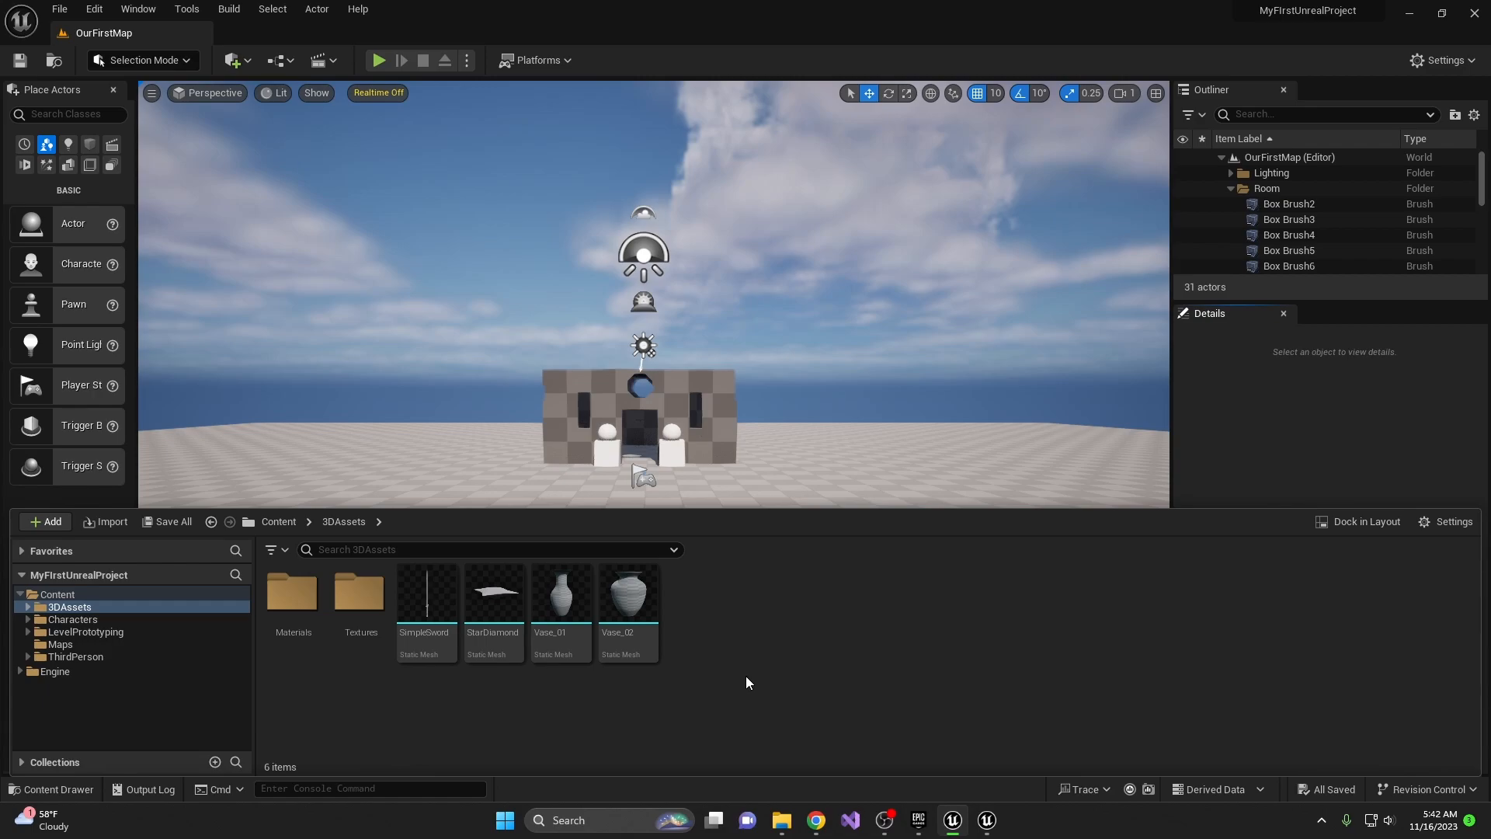
Import SwordAO, SwordDIFF, SwordMetallic, SwordNRM and SwordRoughness from the Sword source folder into the project's Textures folder.
double_click(362, 602)
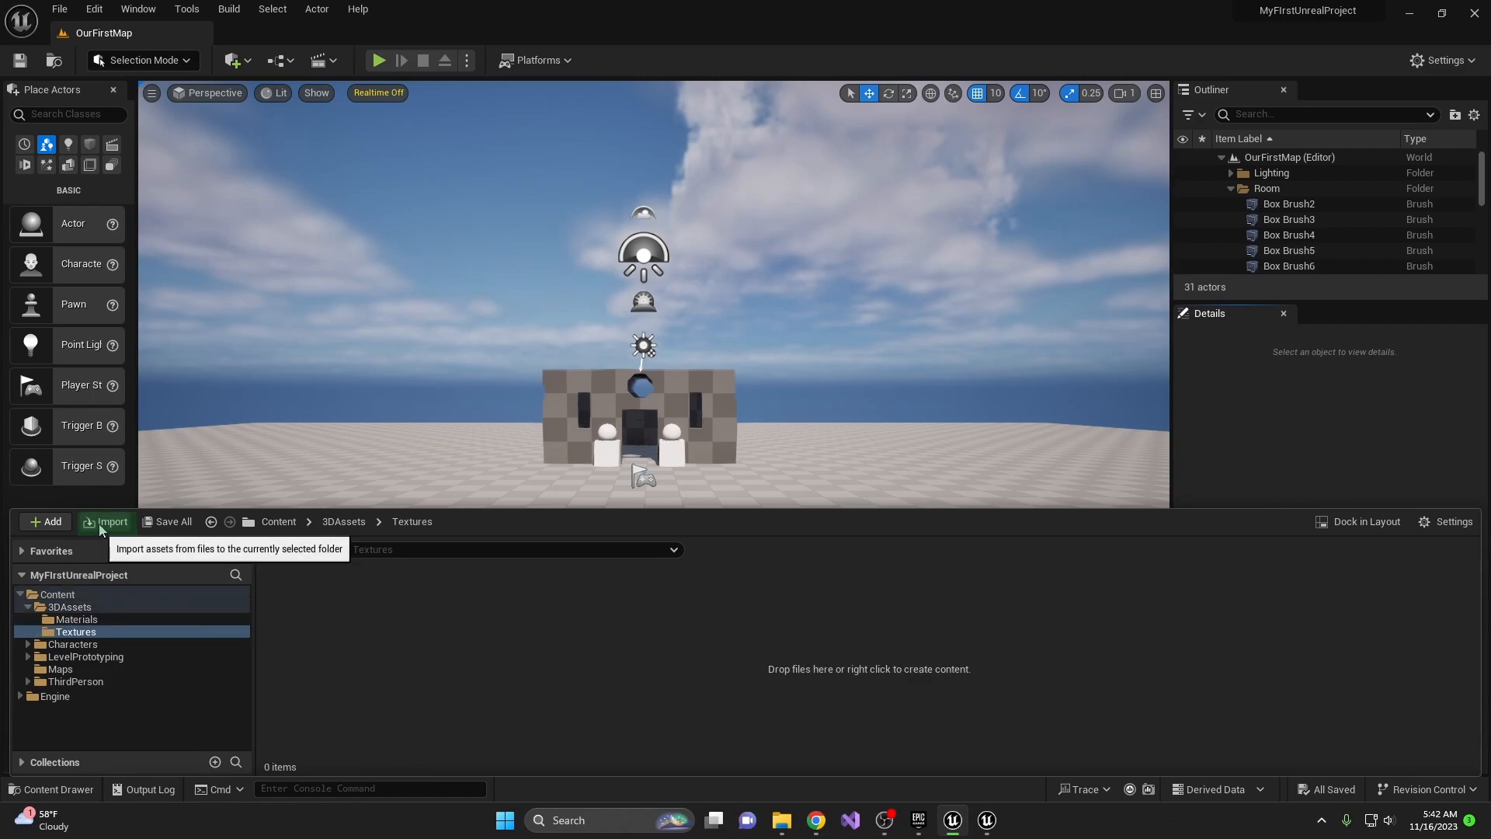
right_click(406, 639)
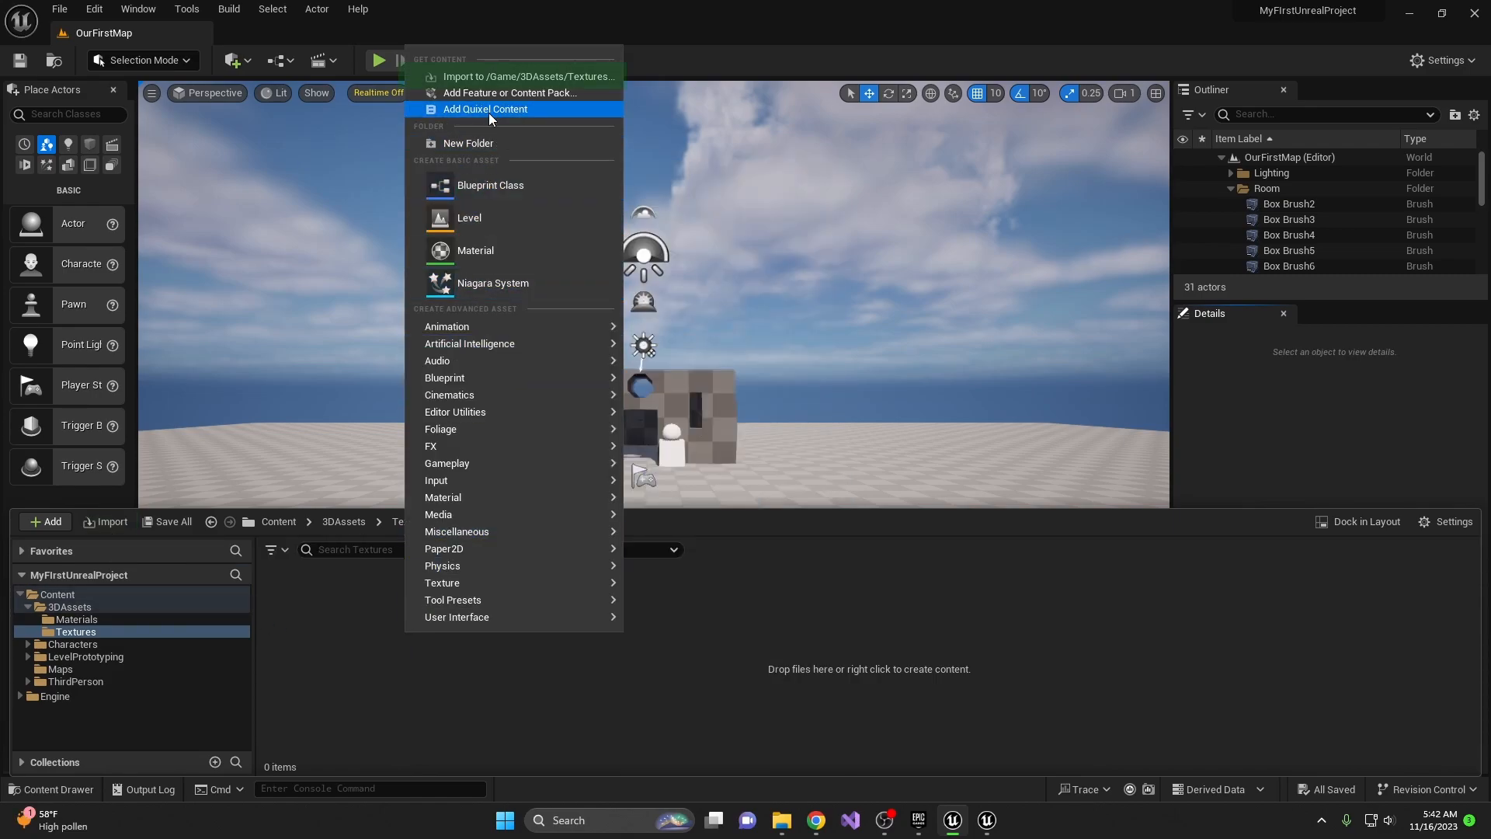
click(504, 77)
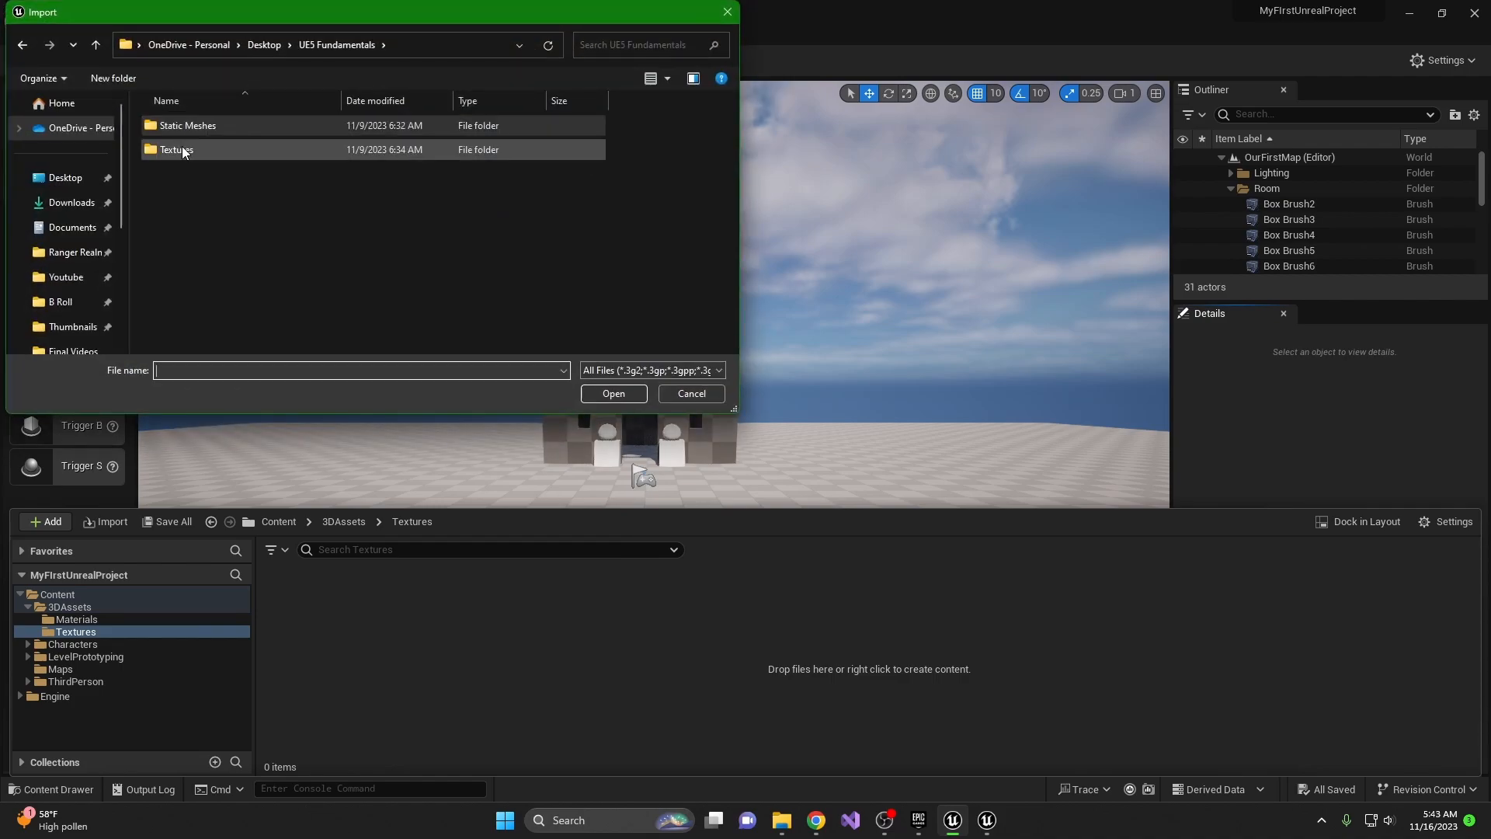
double_click(182, 153)
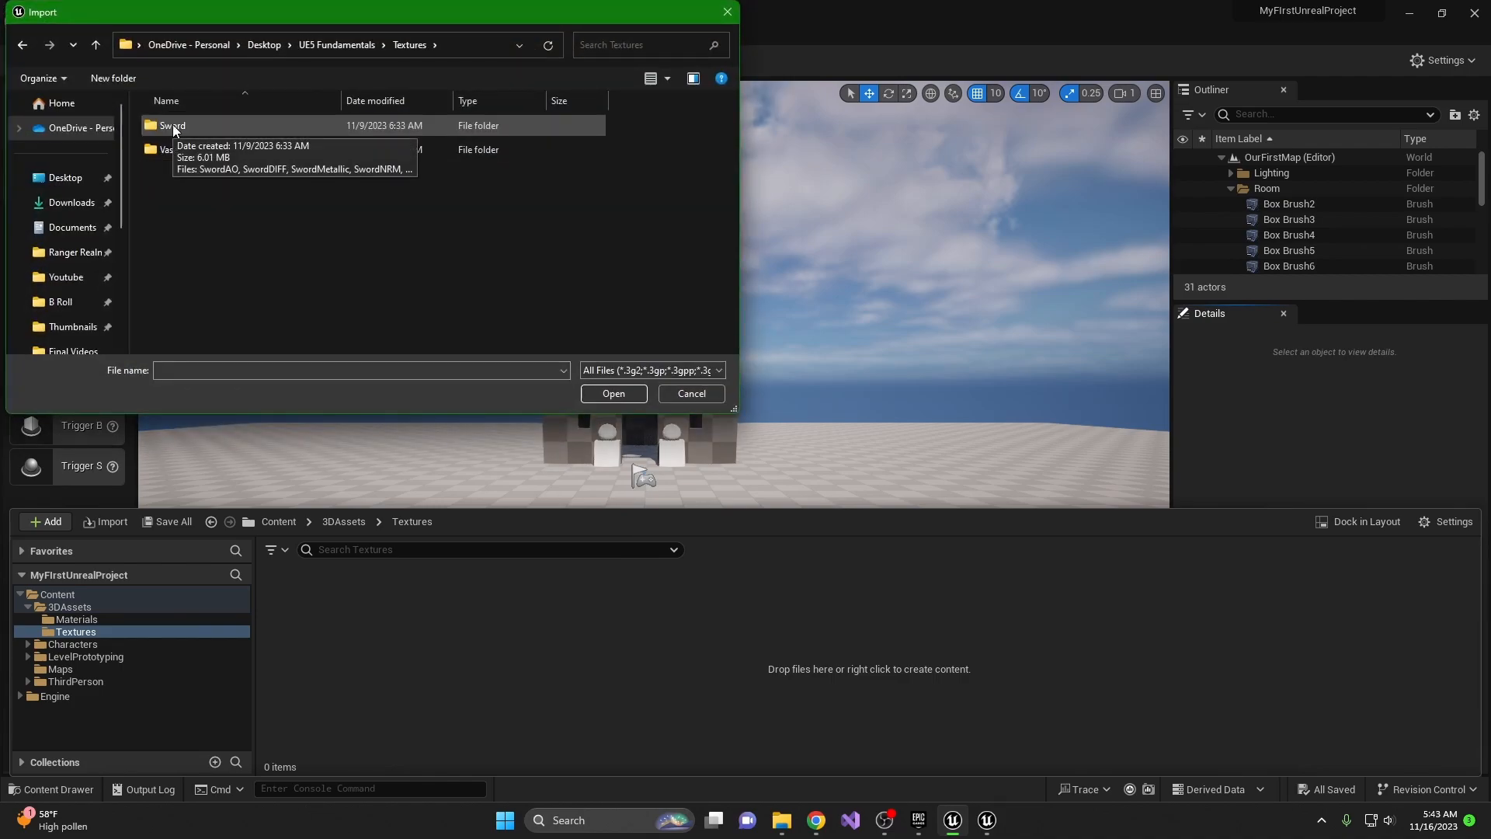
double_click(174, 126)
drag(214, 273, 570, 139)
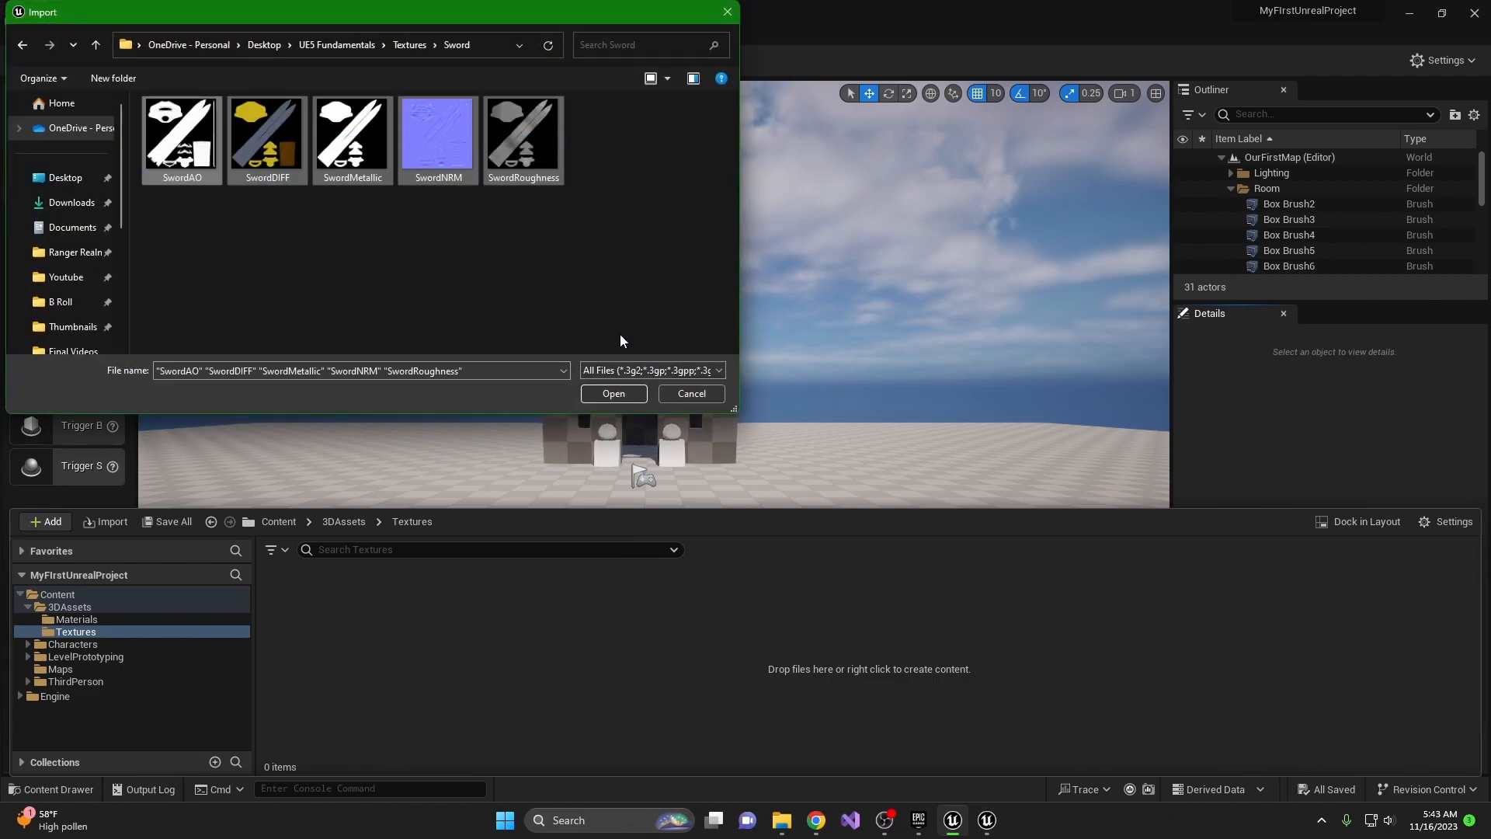
click(613, 394)
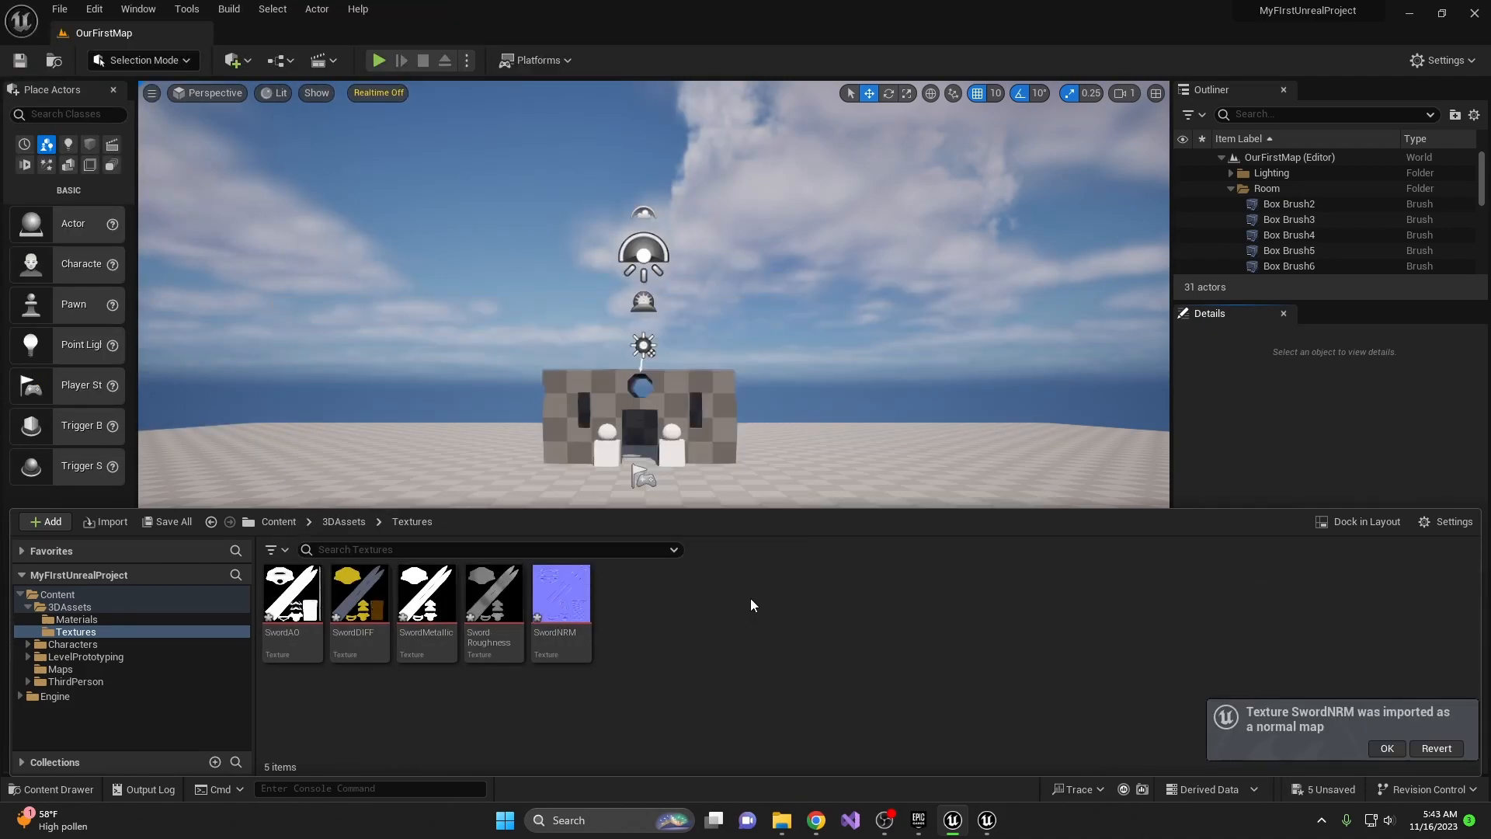
Create a Sword folder inside Textures and move the five sword textures into it.
right_click(726, 649)
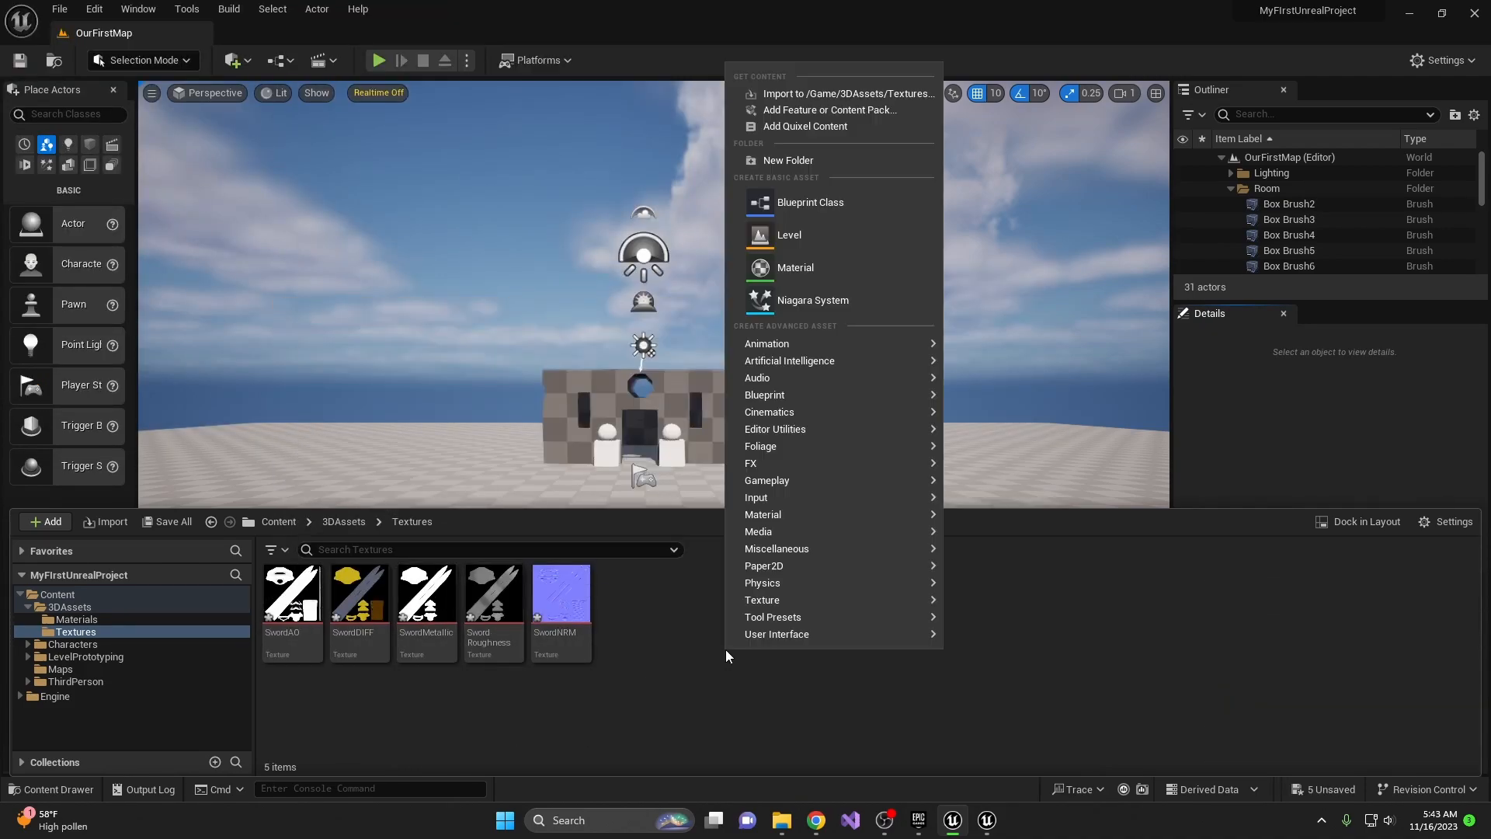
click(808, 163)
text(Swpo)
text(ord)
key(Return)
drag(638, 610, 634, 616)
shift+click(343, 595)
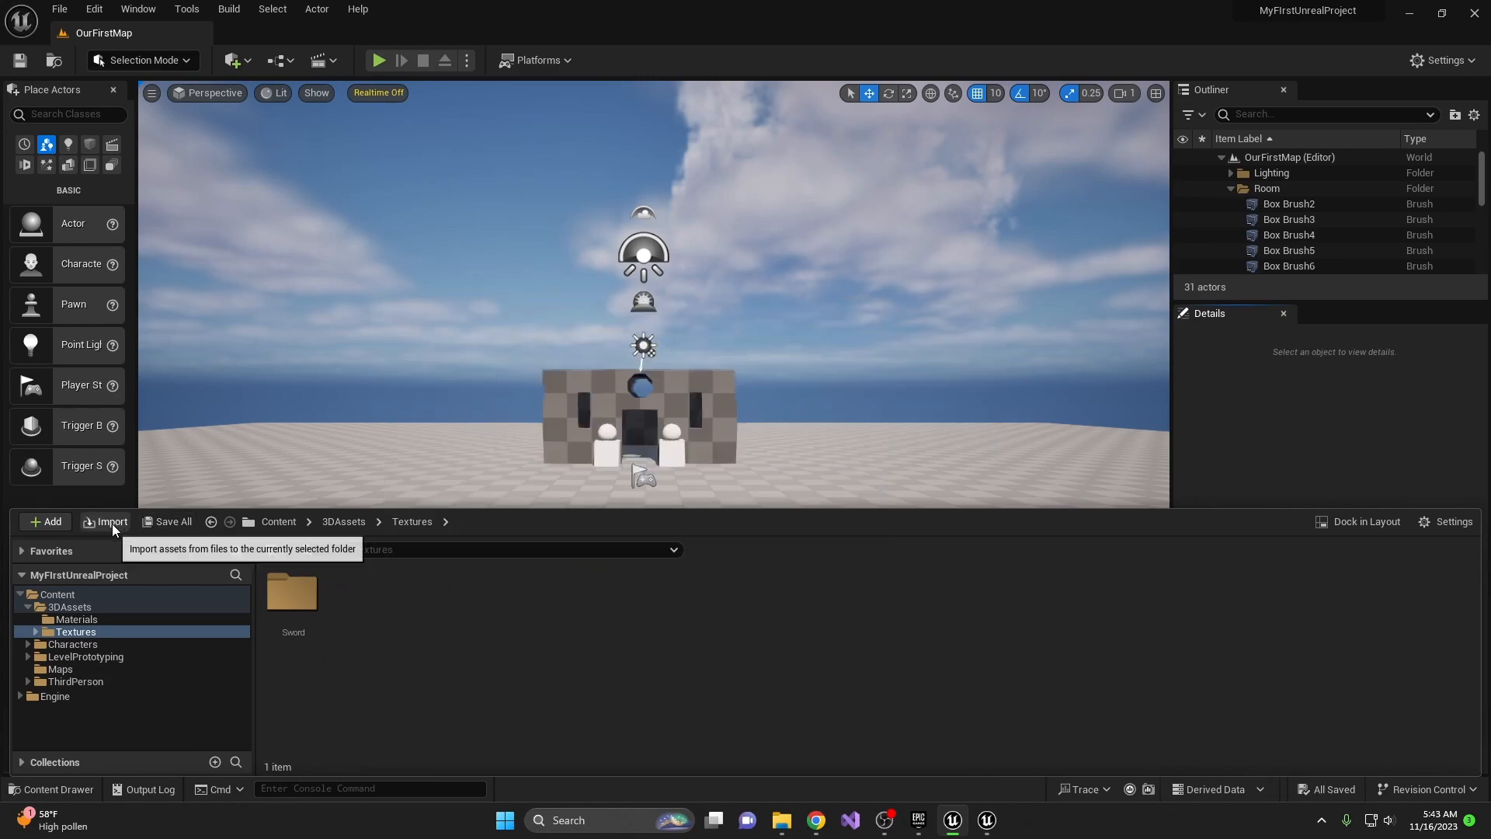
Import Vase01DIFF, Vase02DIFF and Vase02NRM from the Vase source folder into Textures, accepting the normal map import.
click(112, 523)
click(410, 44)
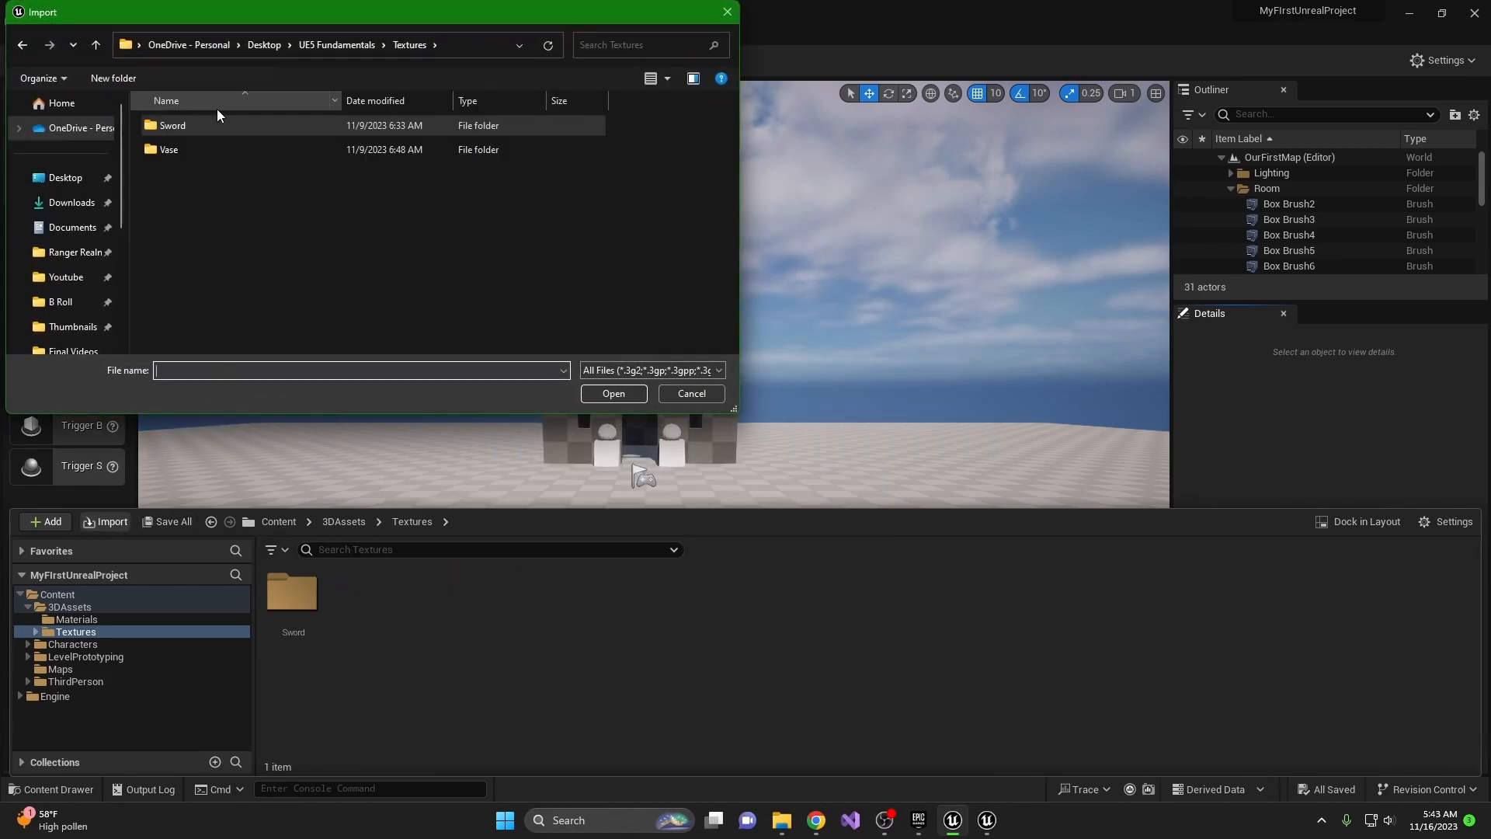
double_click(184, 151)
drag(184, 248, 392, 116)
click(613, 393)
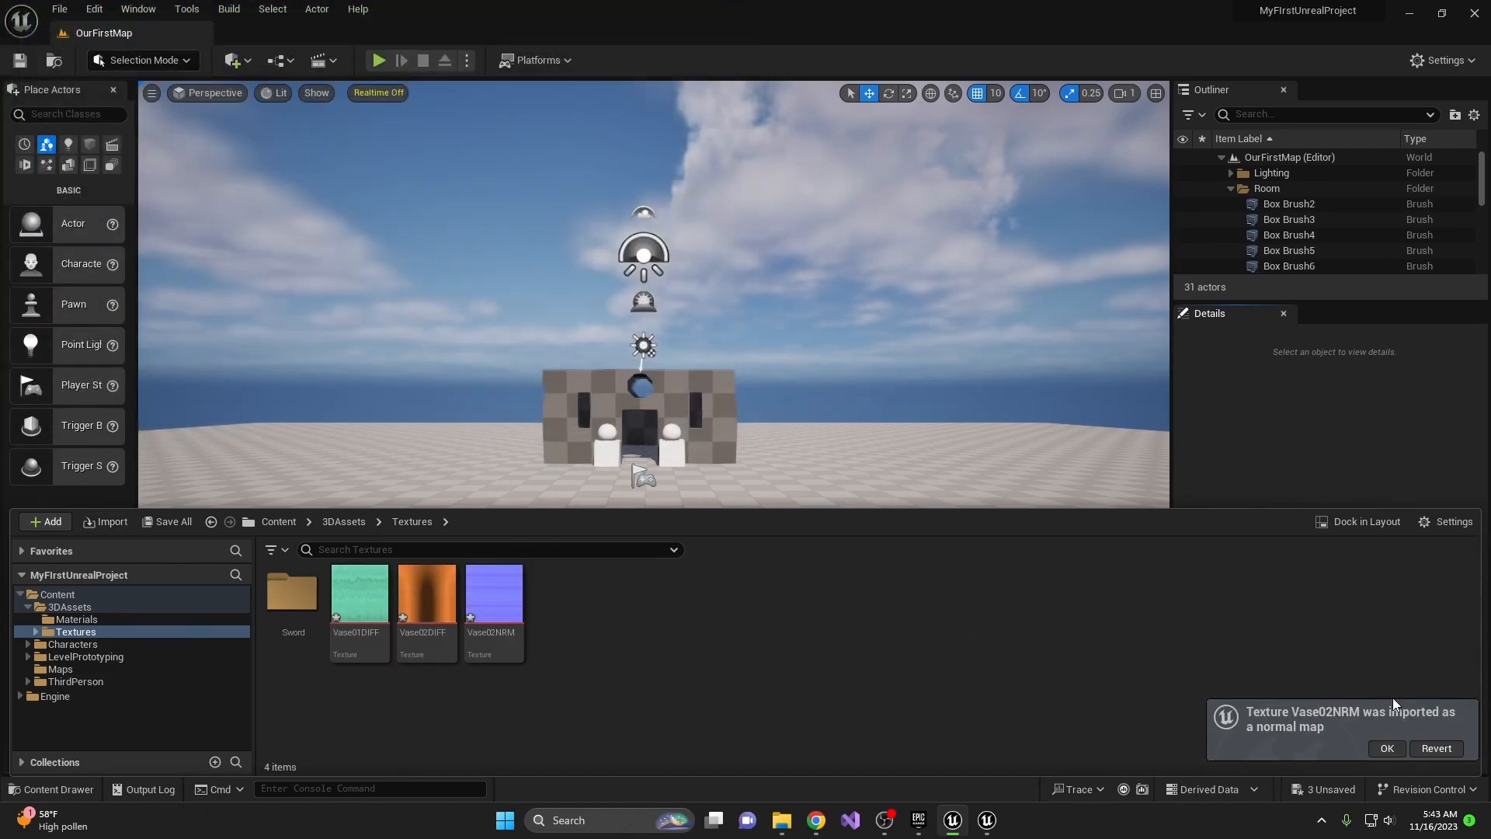
click(1388, 748)
key(ctrl+space)
Create a folder named Vase inside the Textures folder.
right_click(614, 641)
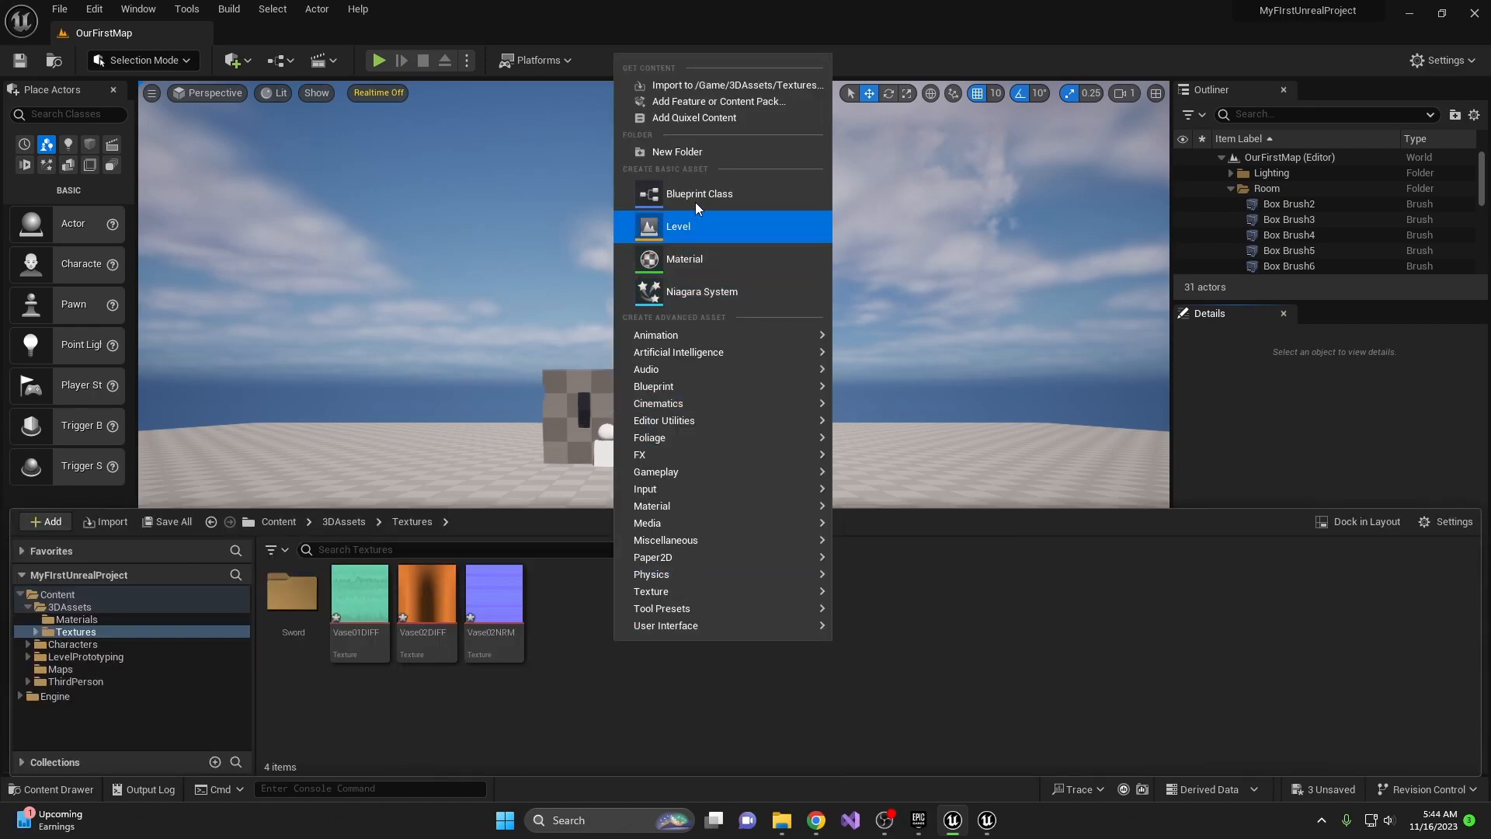
click(677, 152)
text(Vase)
key(Return)
Move the three vase textures into the Vase folder and save all project files.
click(422, 602)
shift+click(541, 607)
drag(540, 606, 352, 609)
click(408, 634)
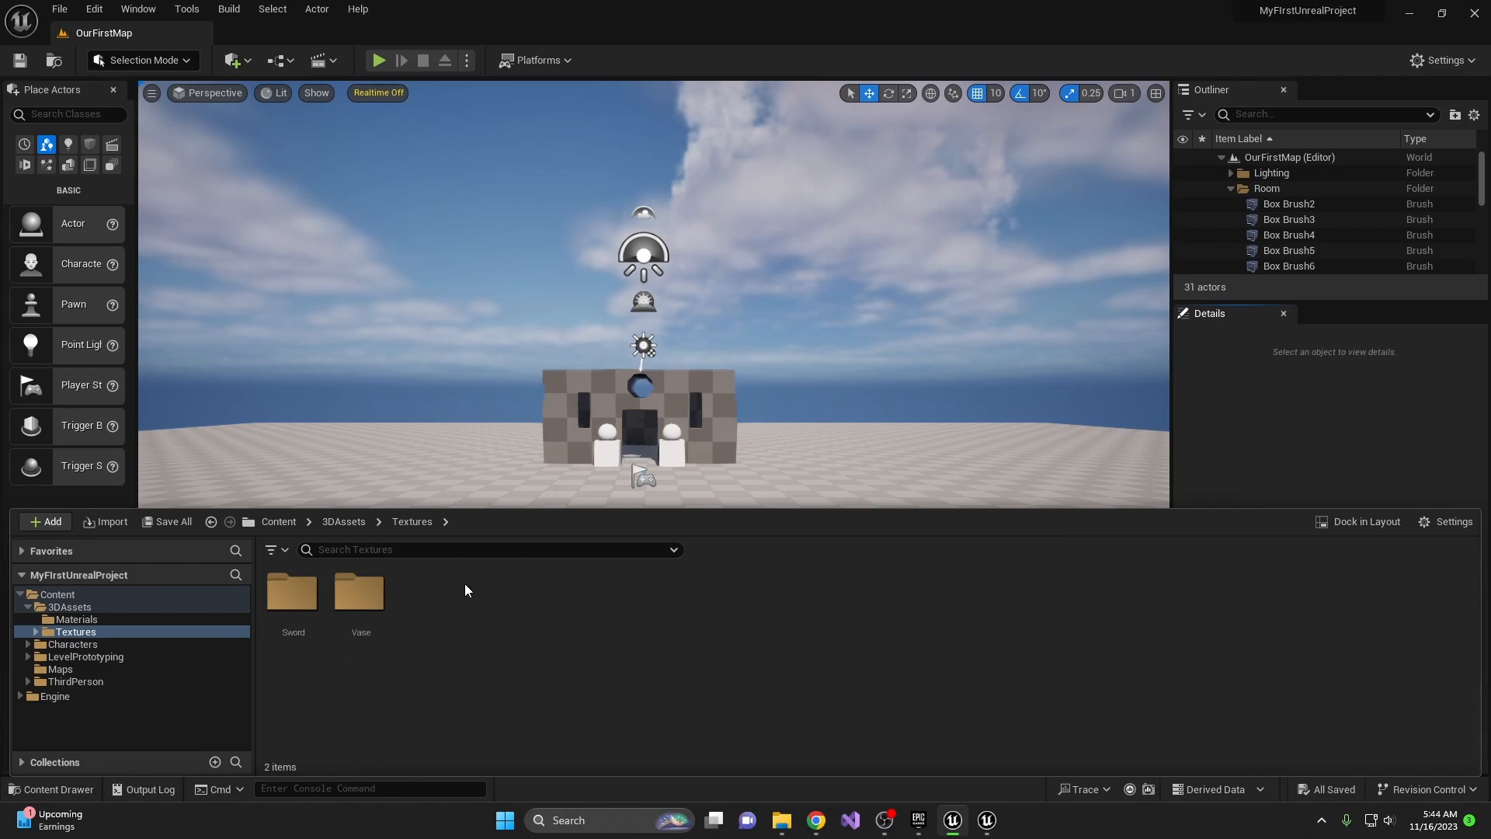
click(59, 8)
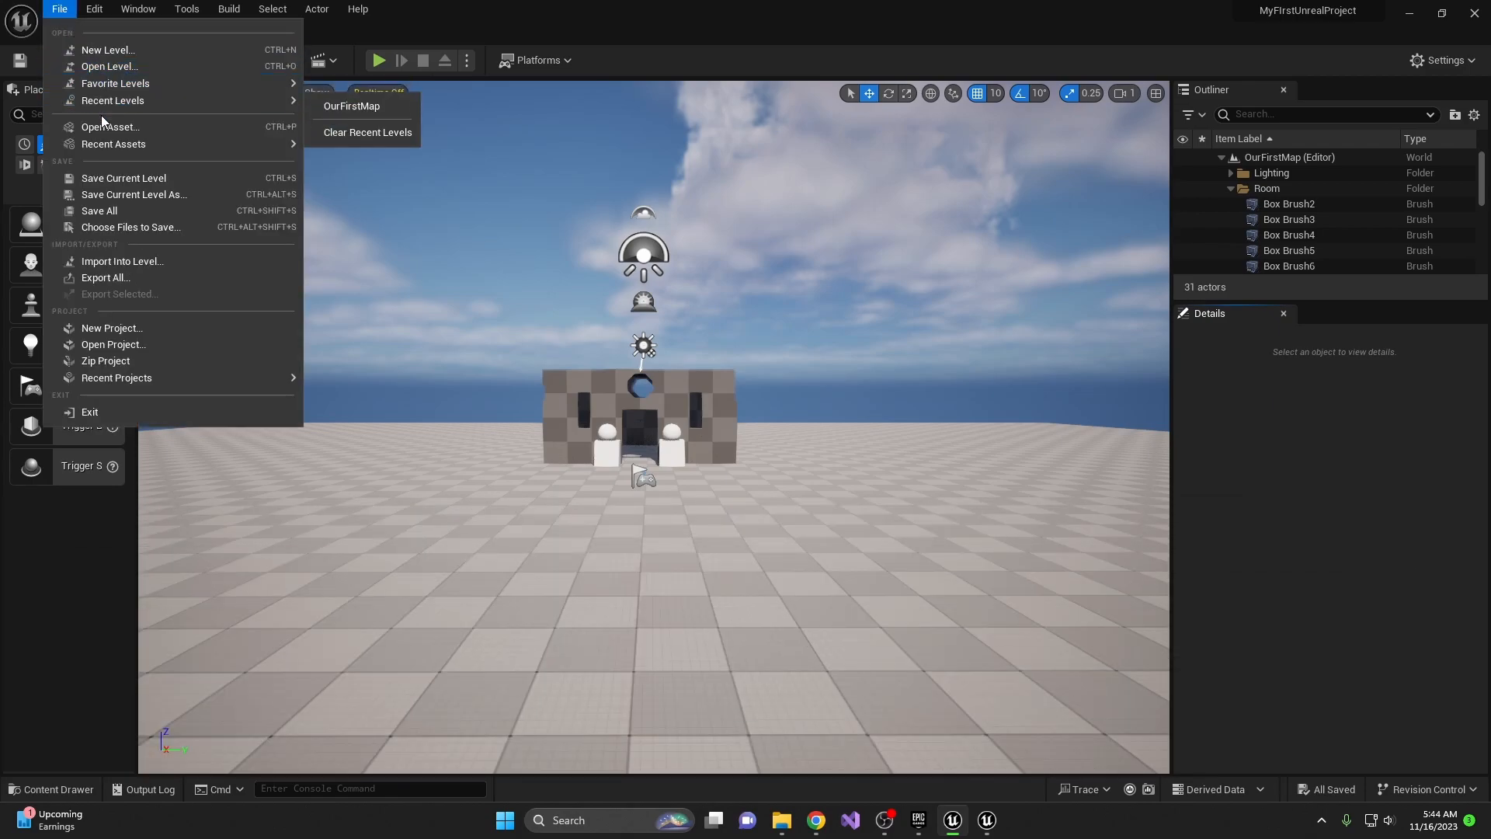
click(105, 212)
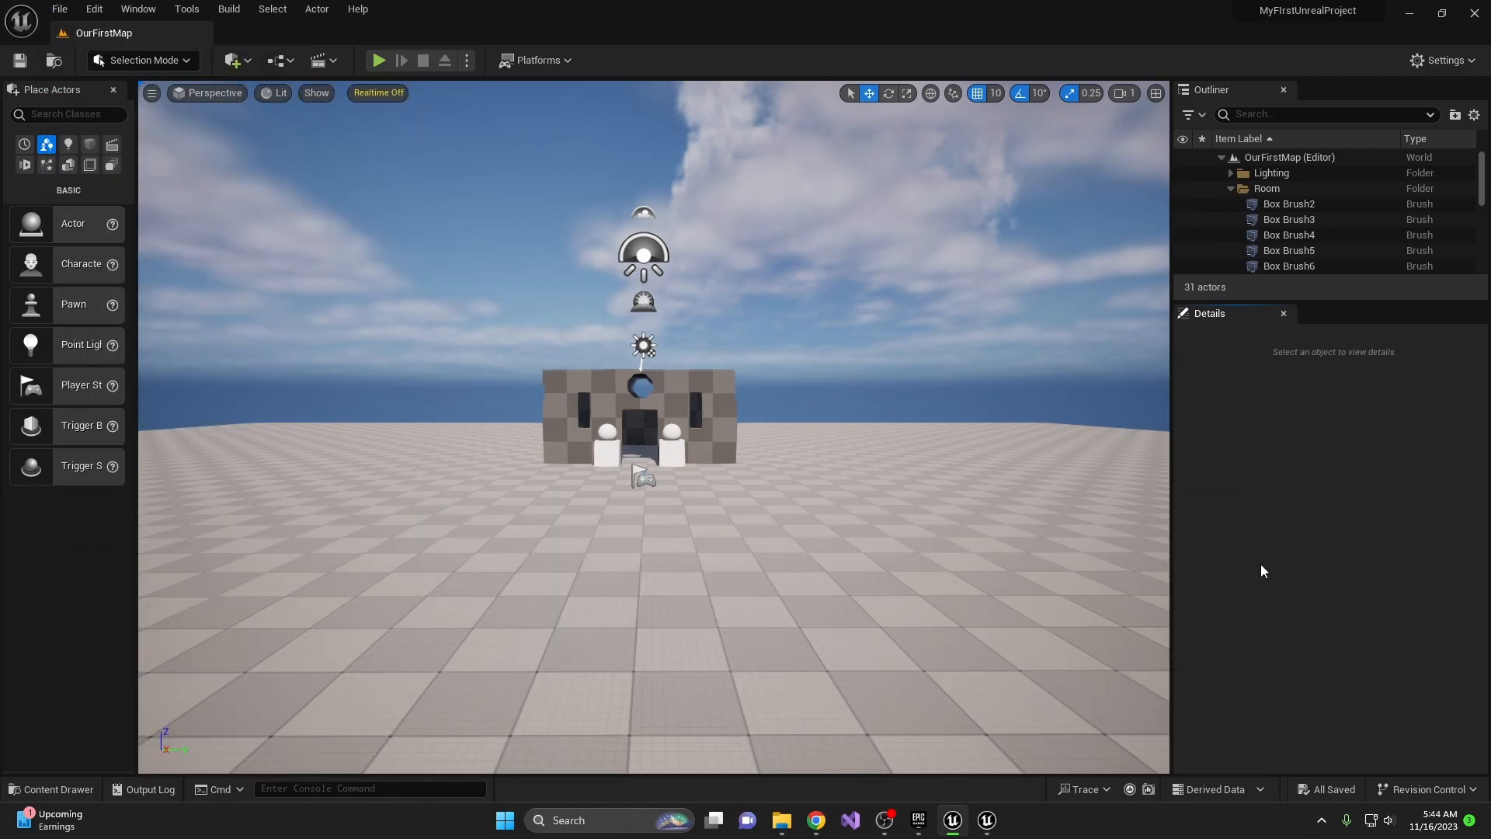
Create a new material named Sword_MAT in the 3DAssets Materials folder.
key(ctrl+space)
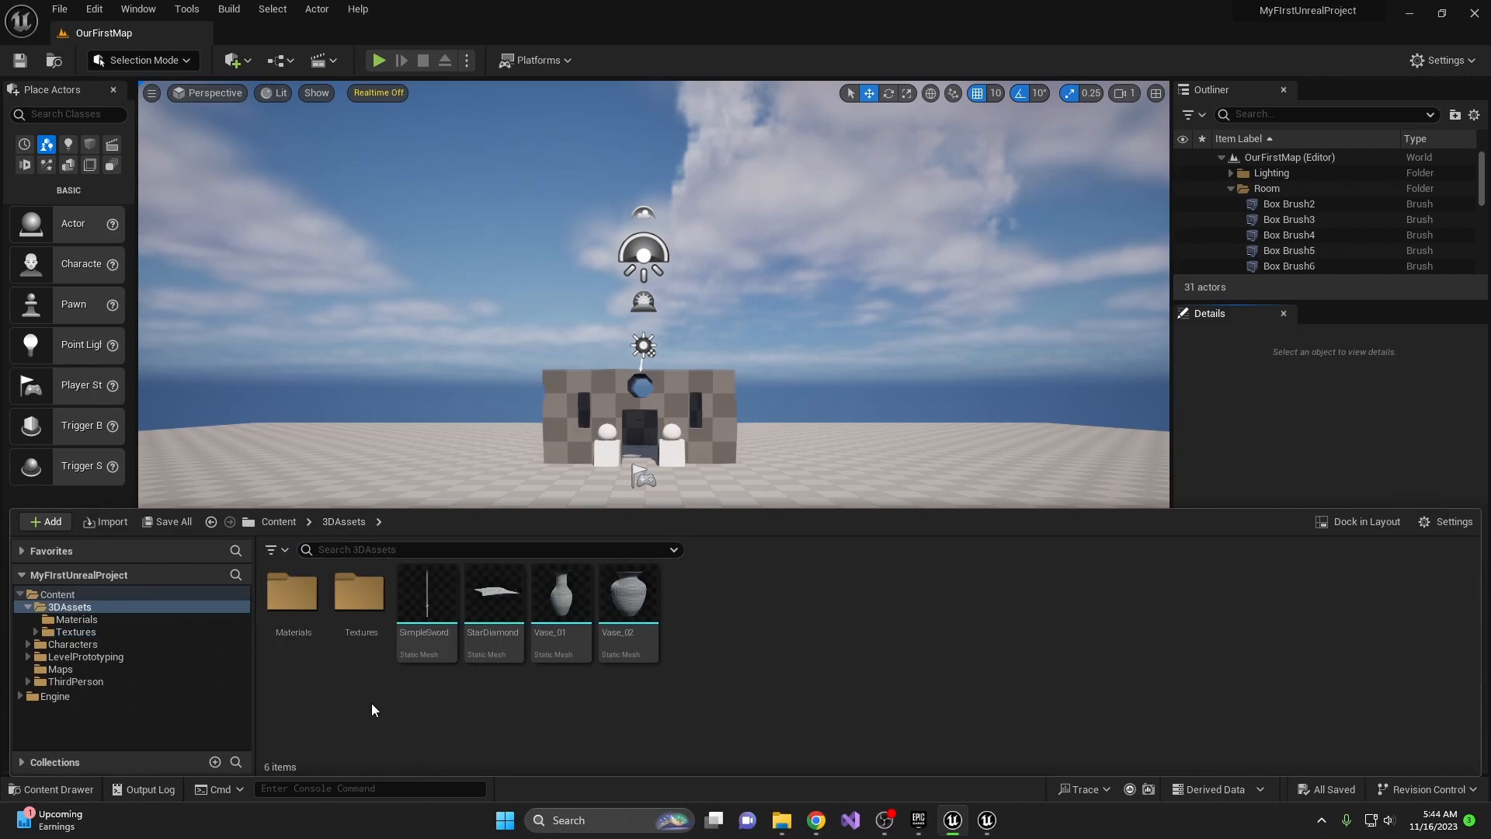
double_click(290, 596)
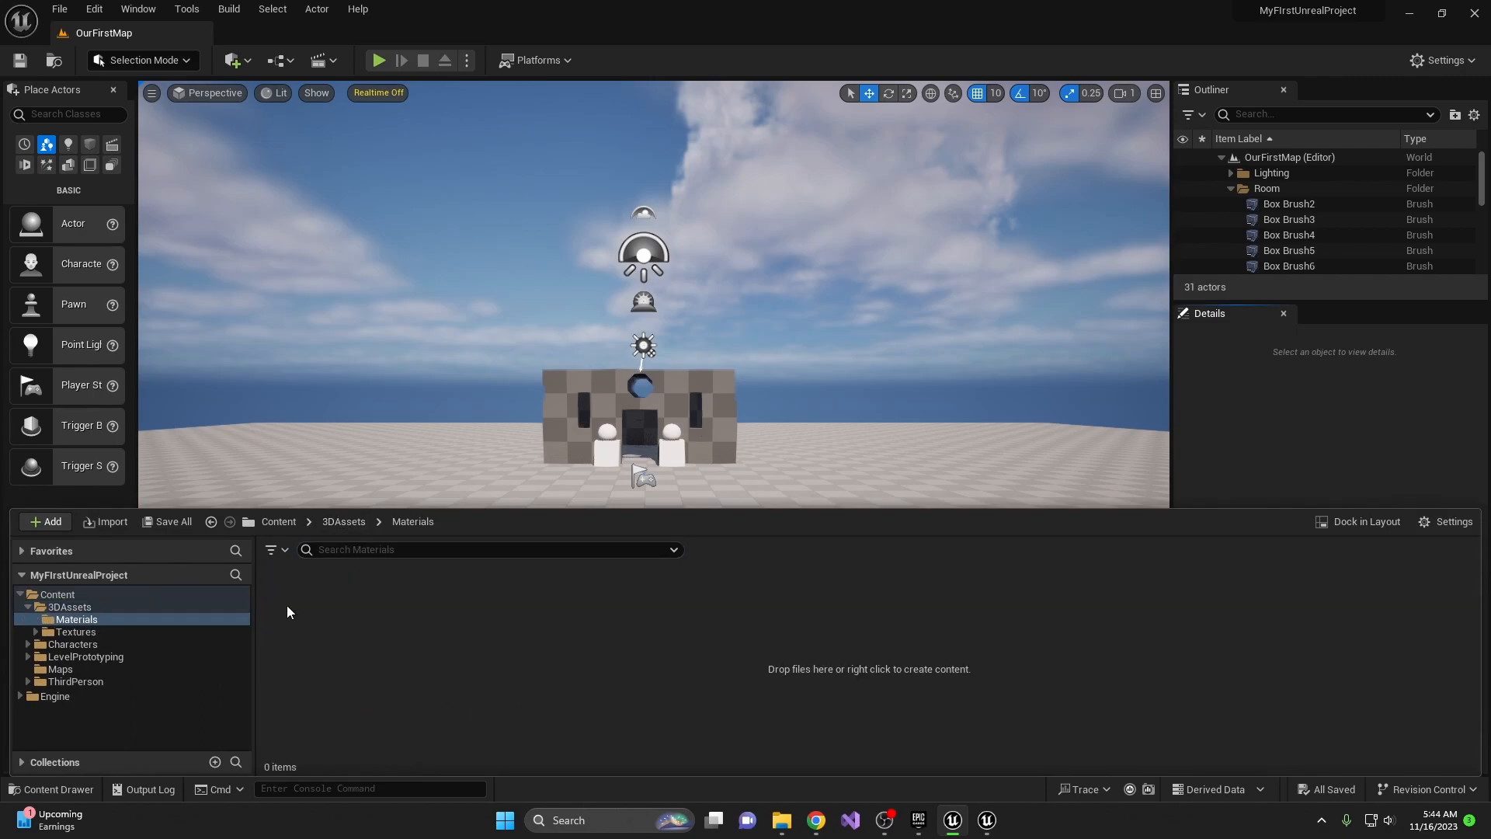
right_click(433, 629)
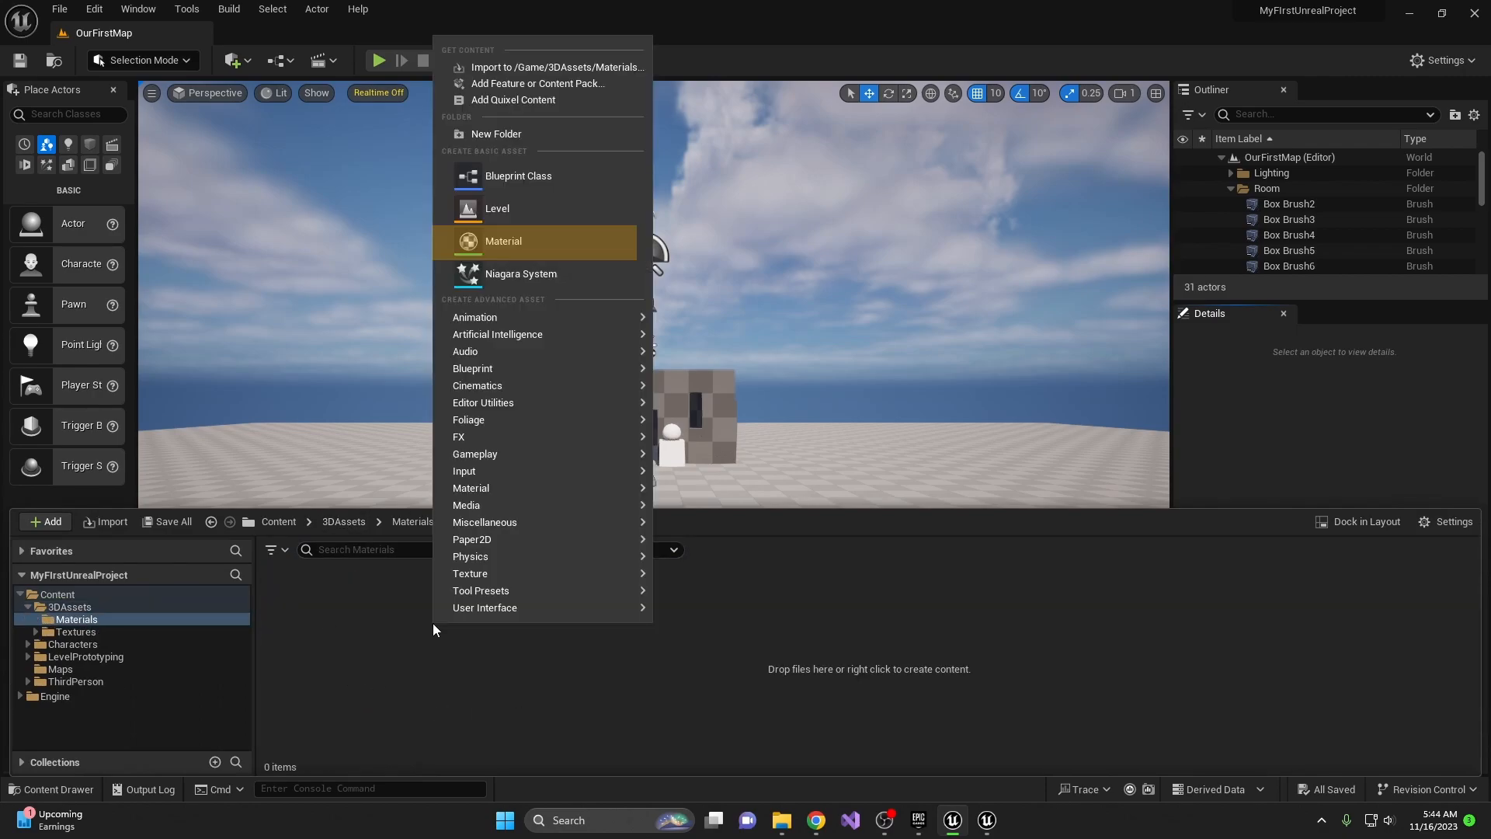
click(520, 242)
text(Swor)
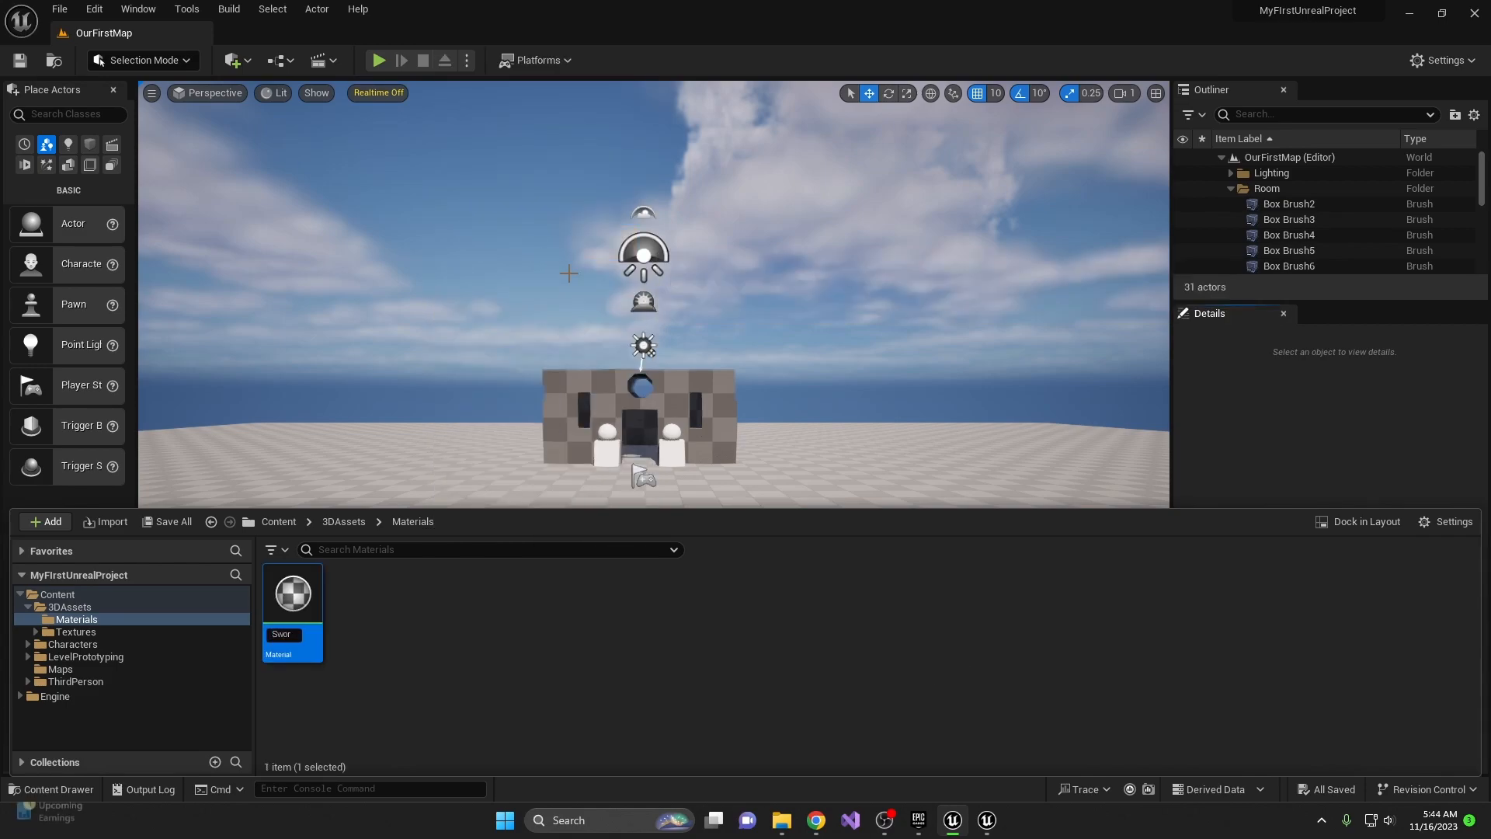
text(d_MAT)
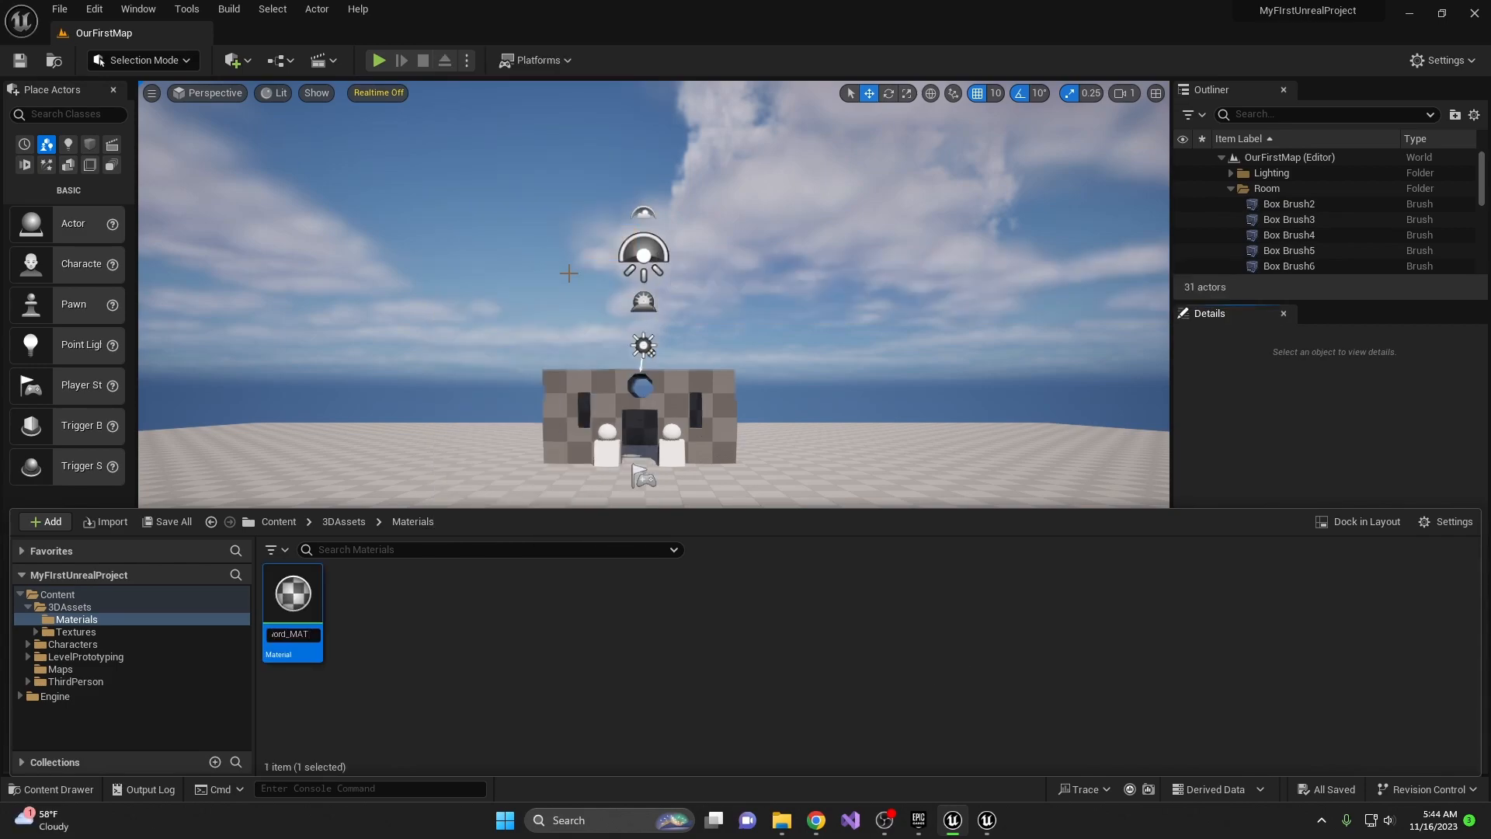
key(Return)
Open Sword_MAT in the material editor and dock it as a tab beside the OurFirstMap level.
double_click(294, 594)
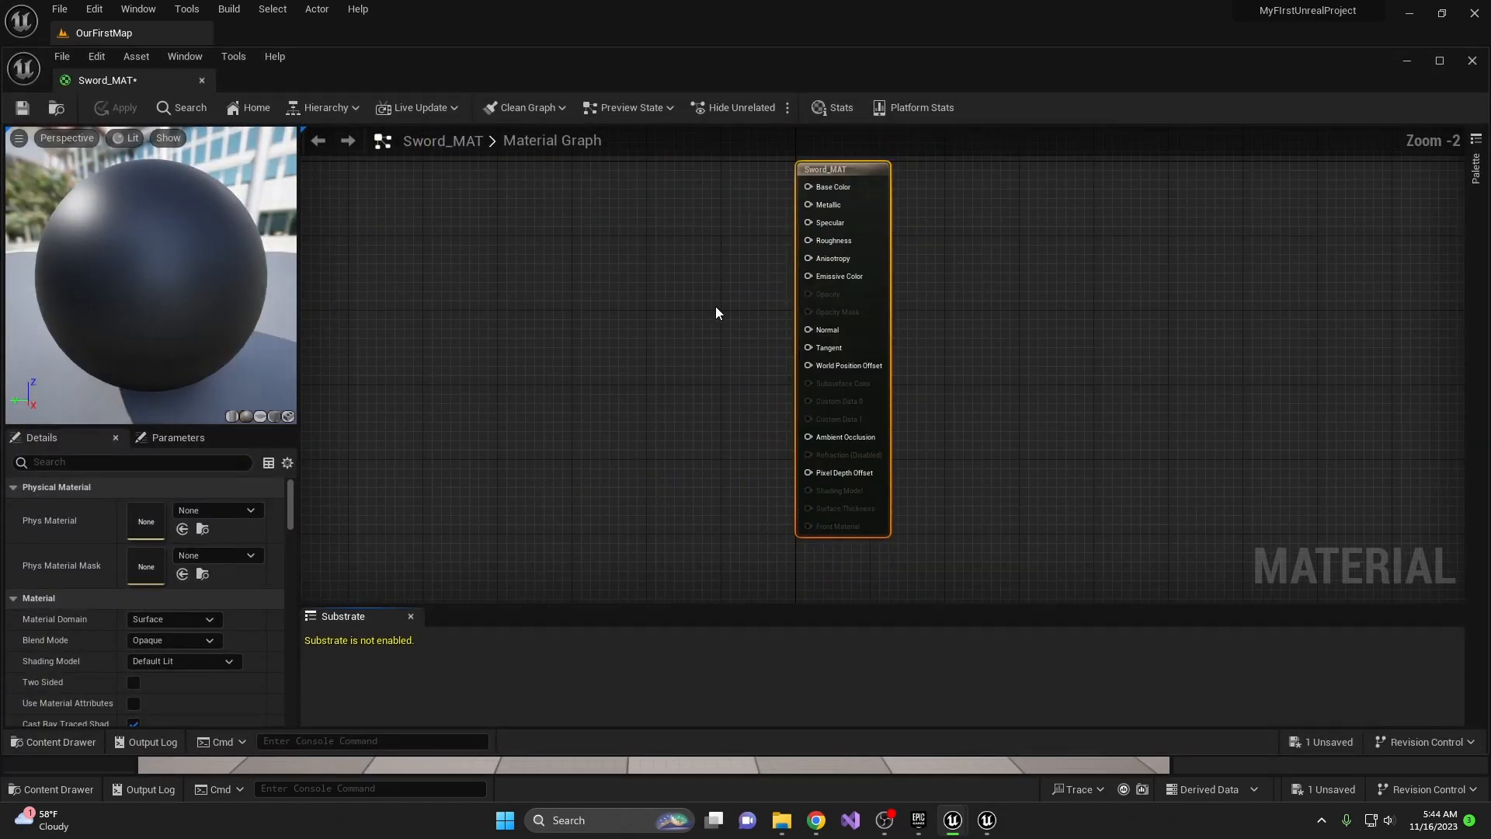
drag(119, 82, 282, 42)
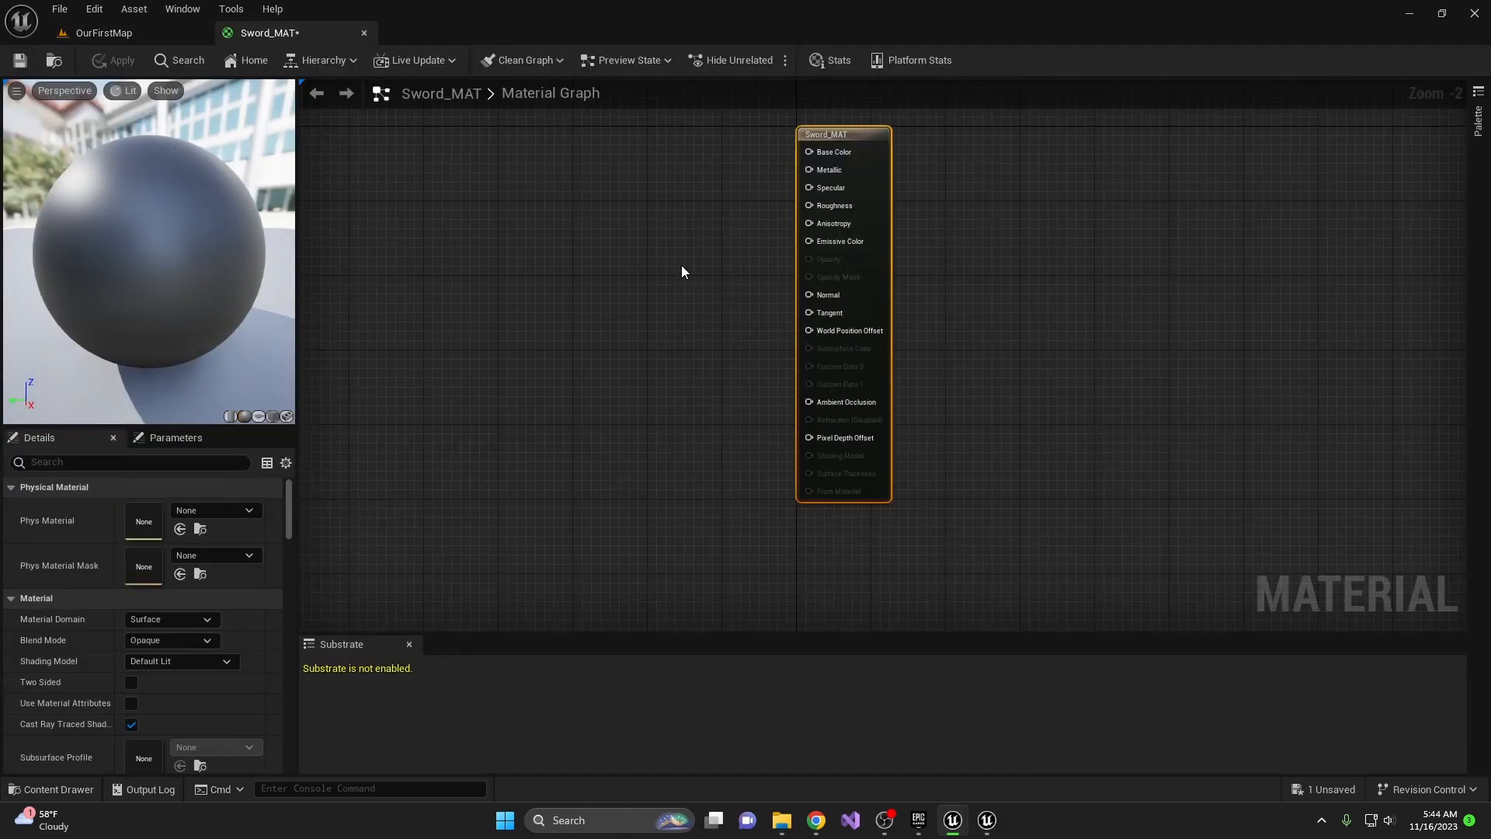
right_drag(636, 265, 721, 343)
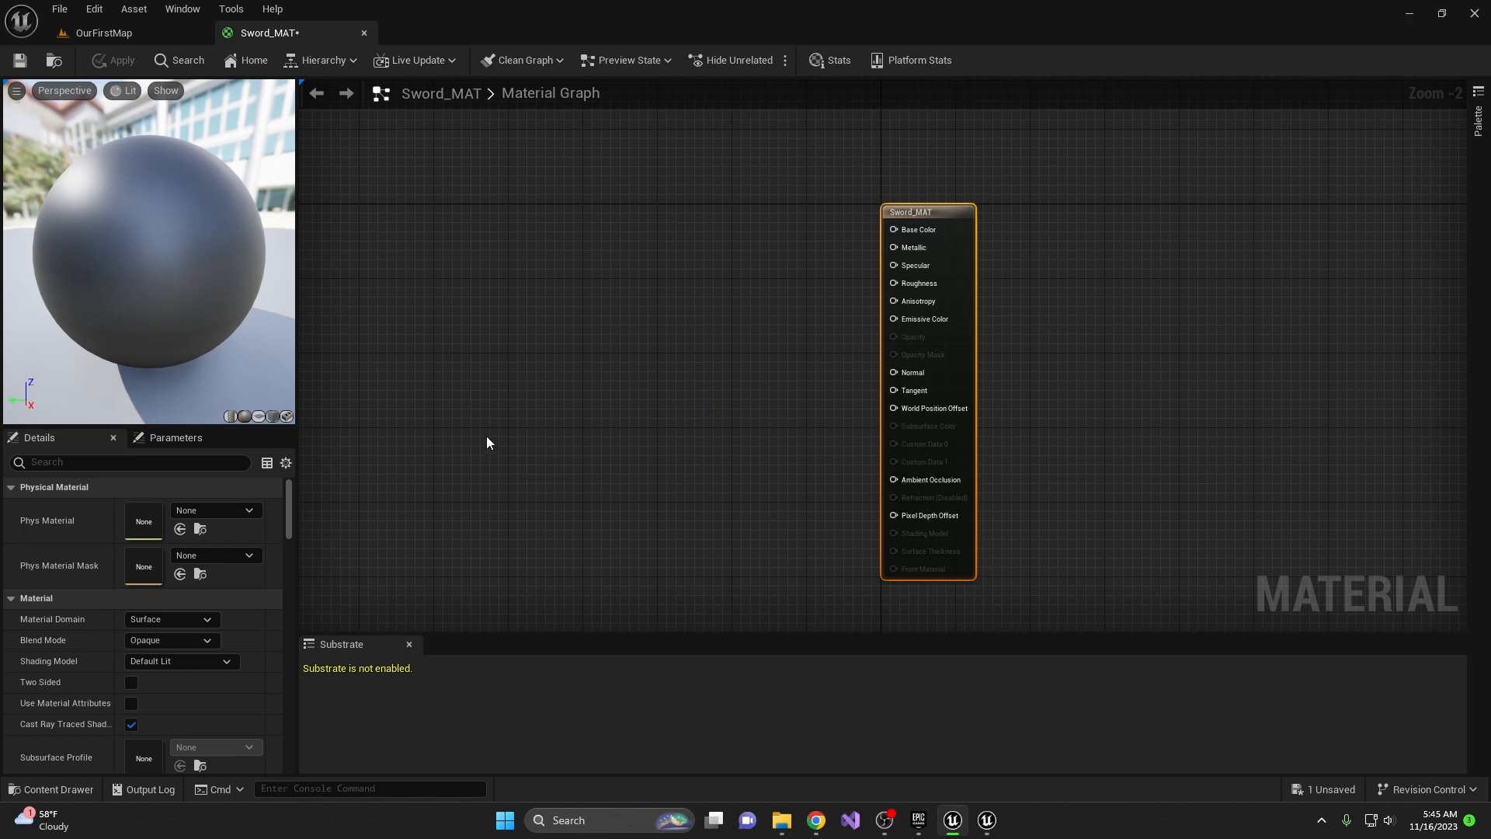
Add all five textures from the Textures/Sword folder to the Sword_MAT graph as texture samples.
key(ctrl+space)
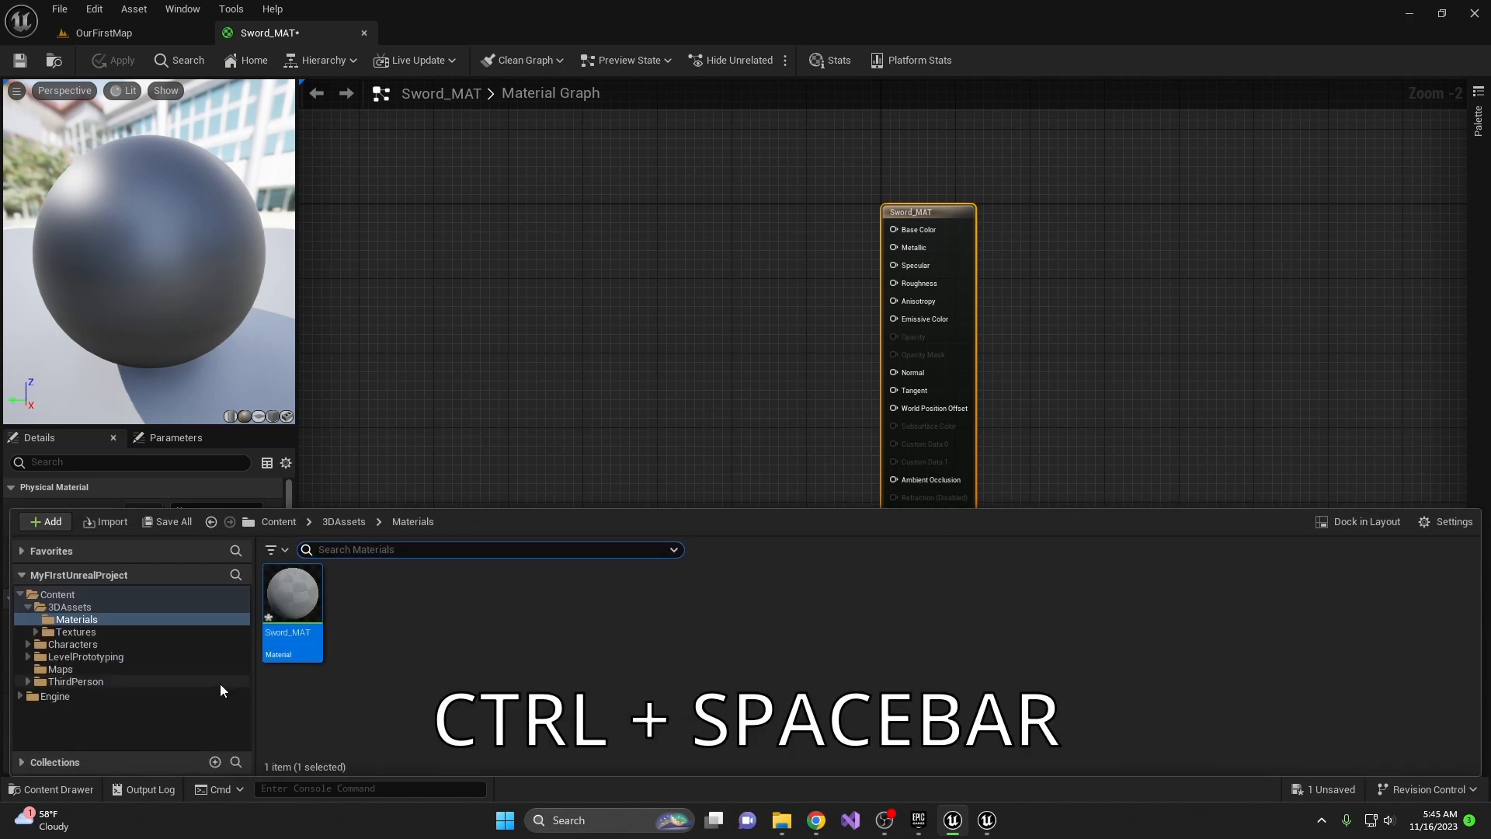
click(35, 632)
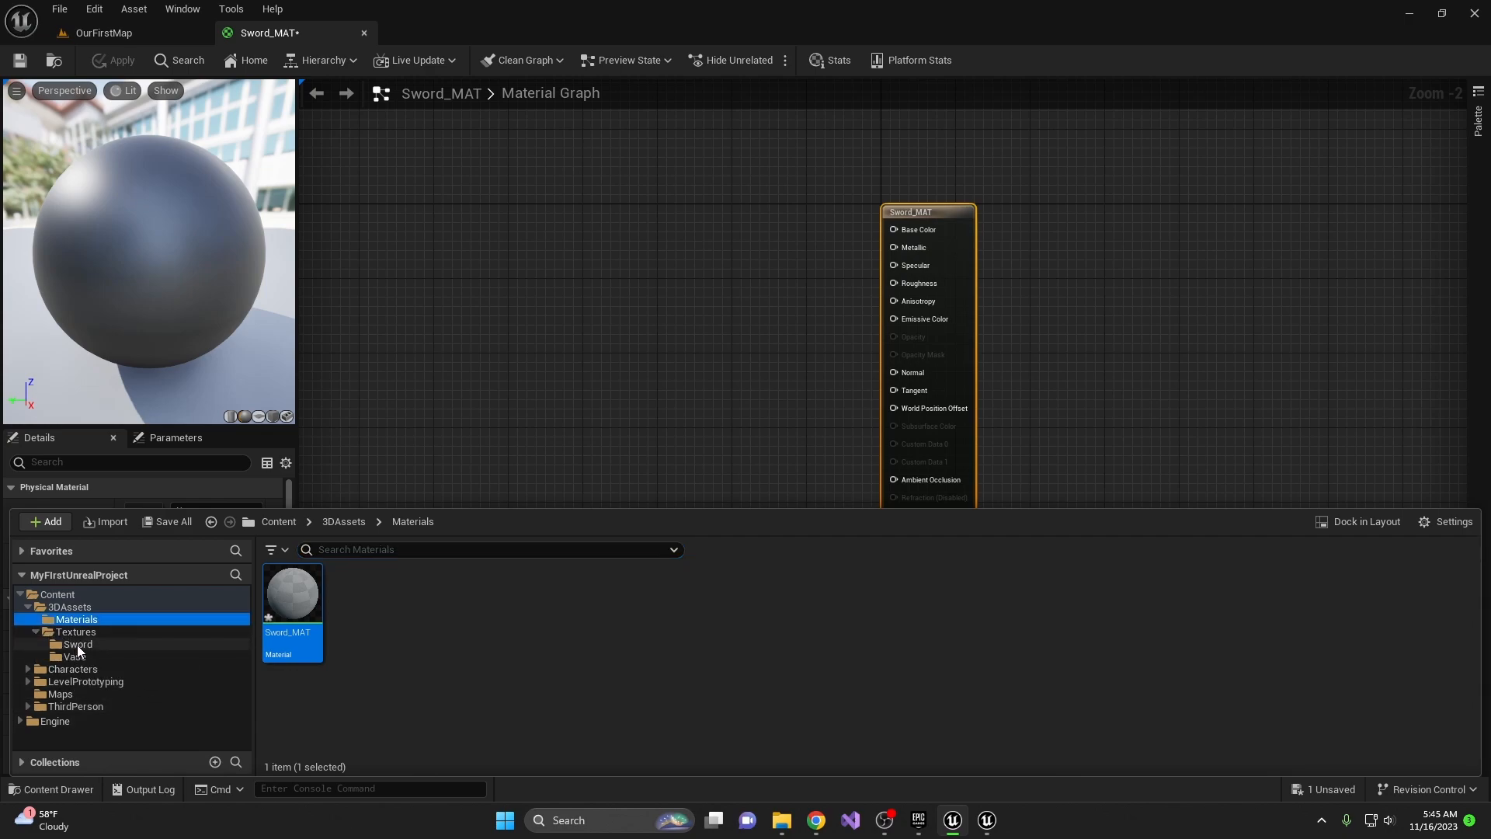
click(77, 644)
shift+click(284, 591)
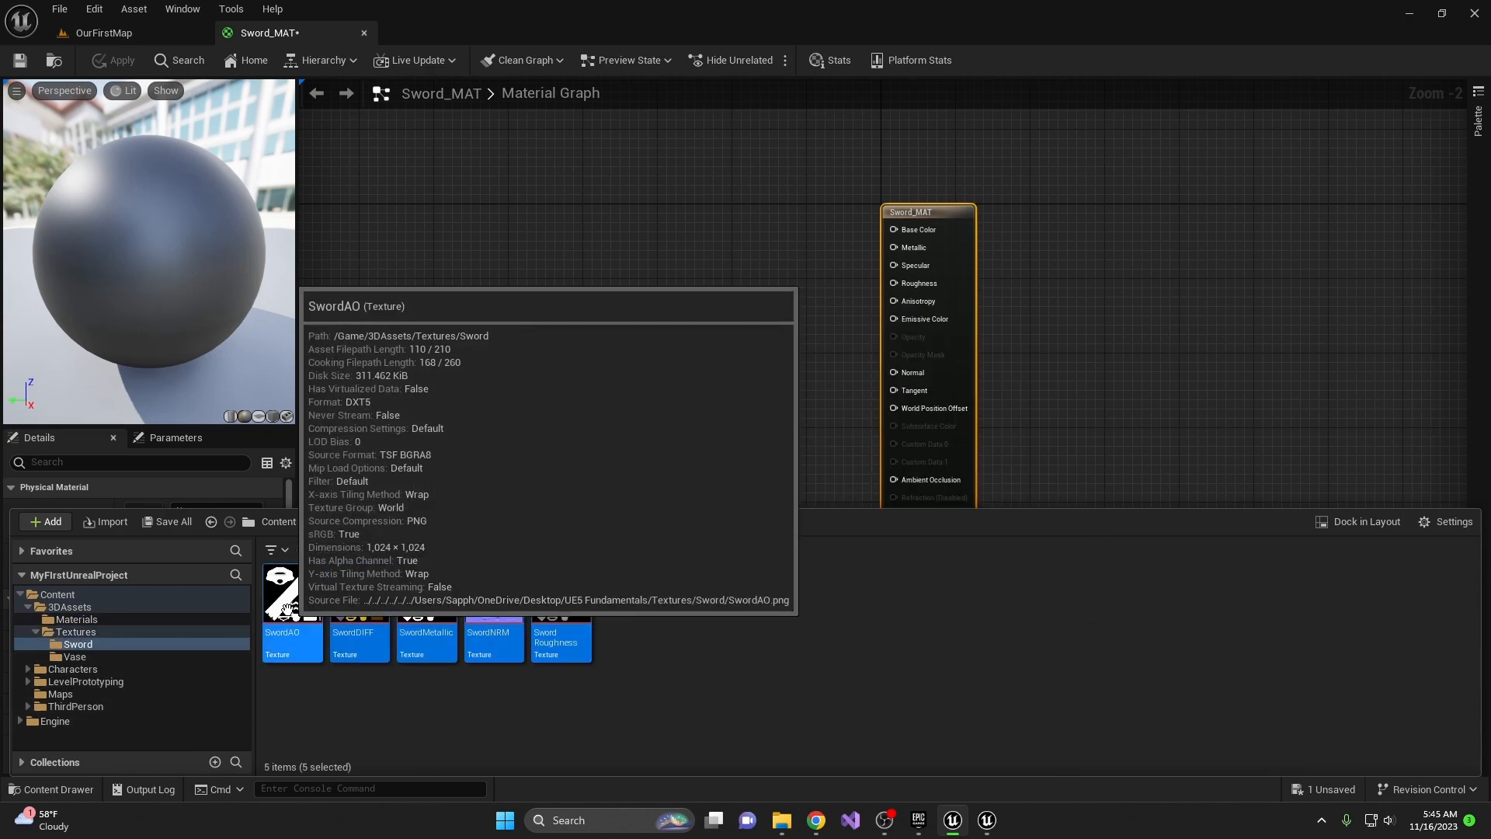
drag(398, 604, 457, 203)
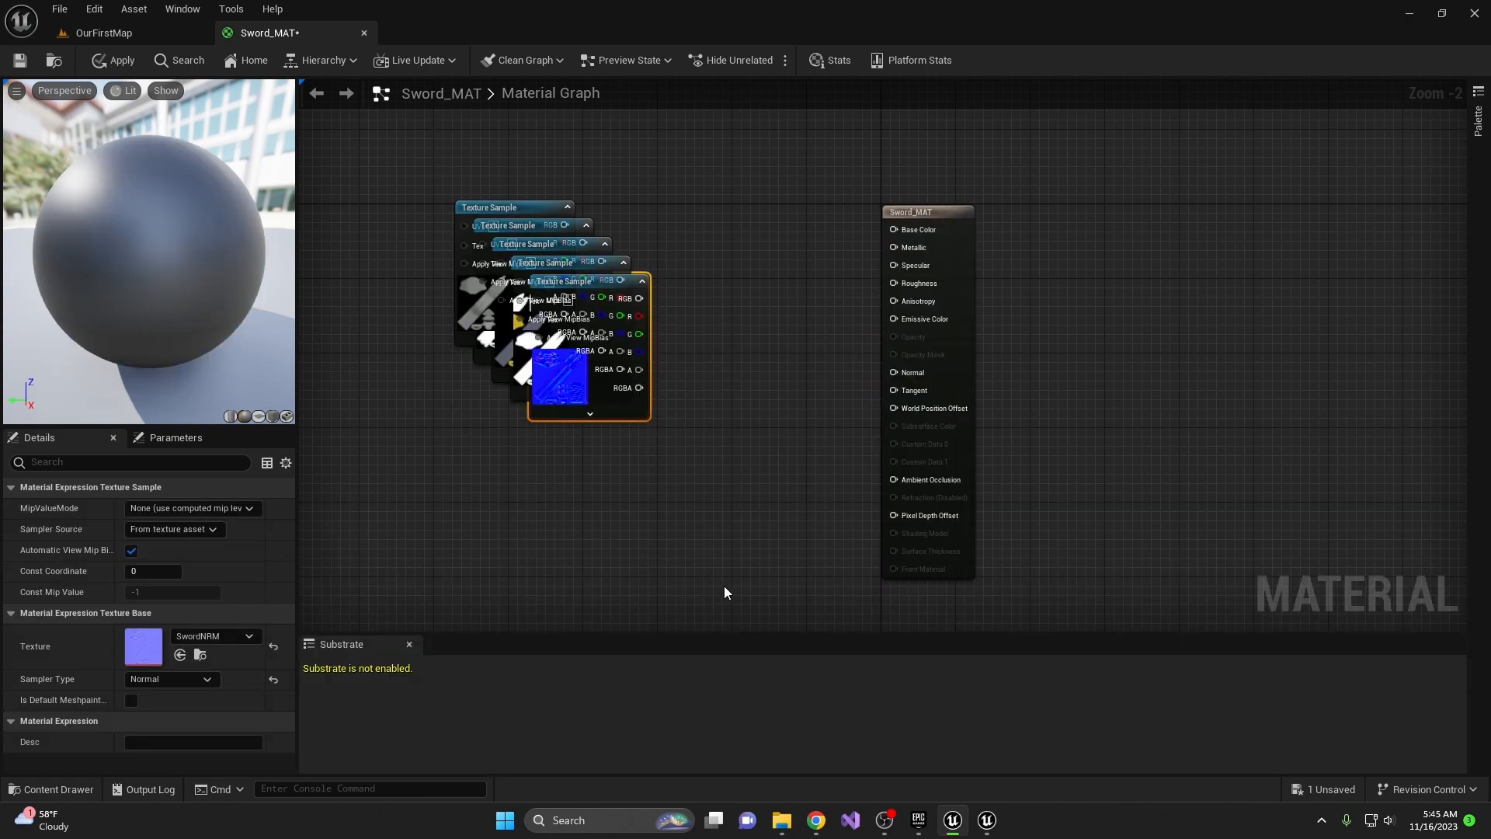
Spread out the overlapping texture sample nodes and line up the Sword_MAT result node with the diffuse texture sample.
right_drag(779, 429, 861, 367)
drag(719, 345, 587, 595)
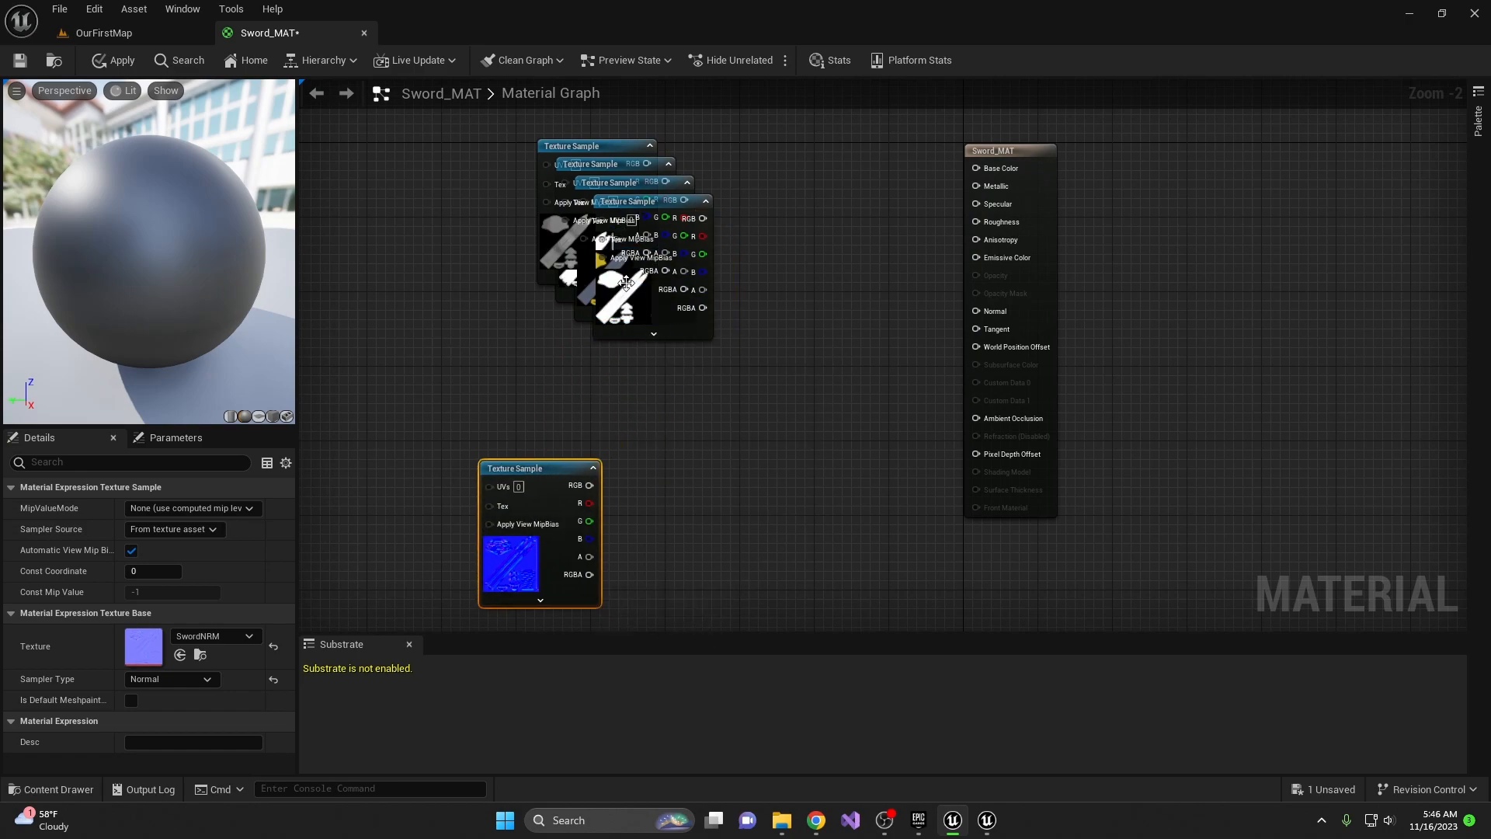
drag(651, 202, 353, 166)
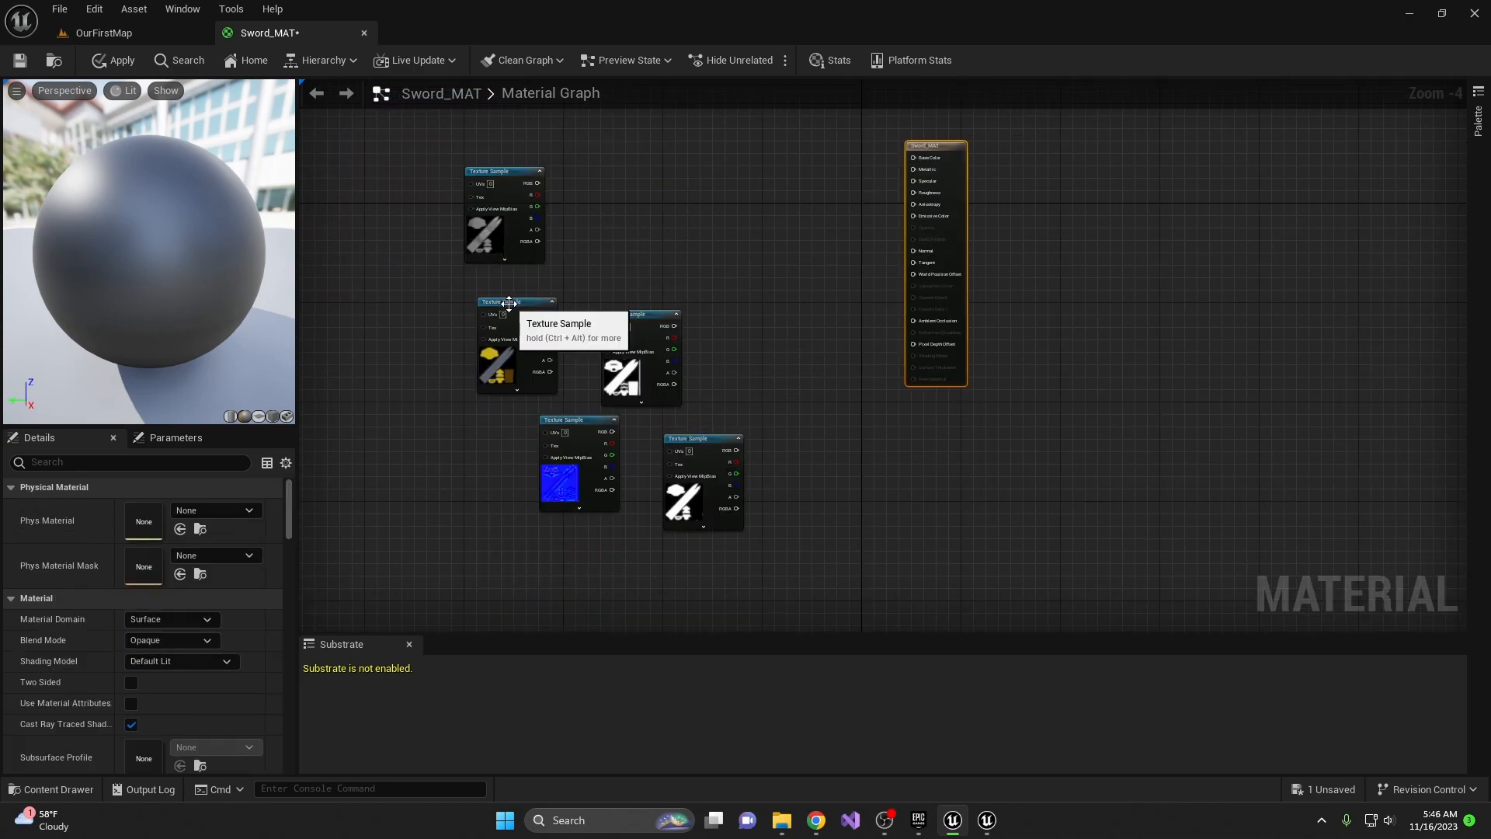
drag(485, 300, 640, 137)
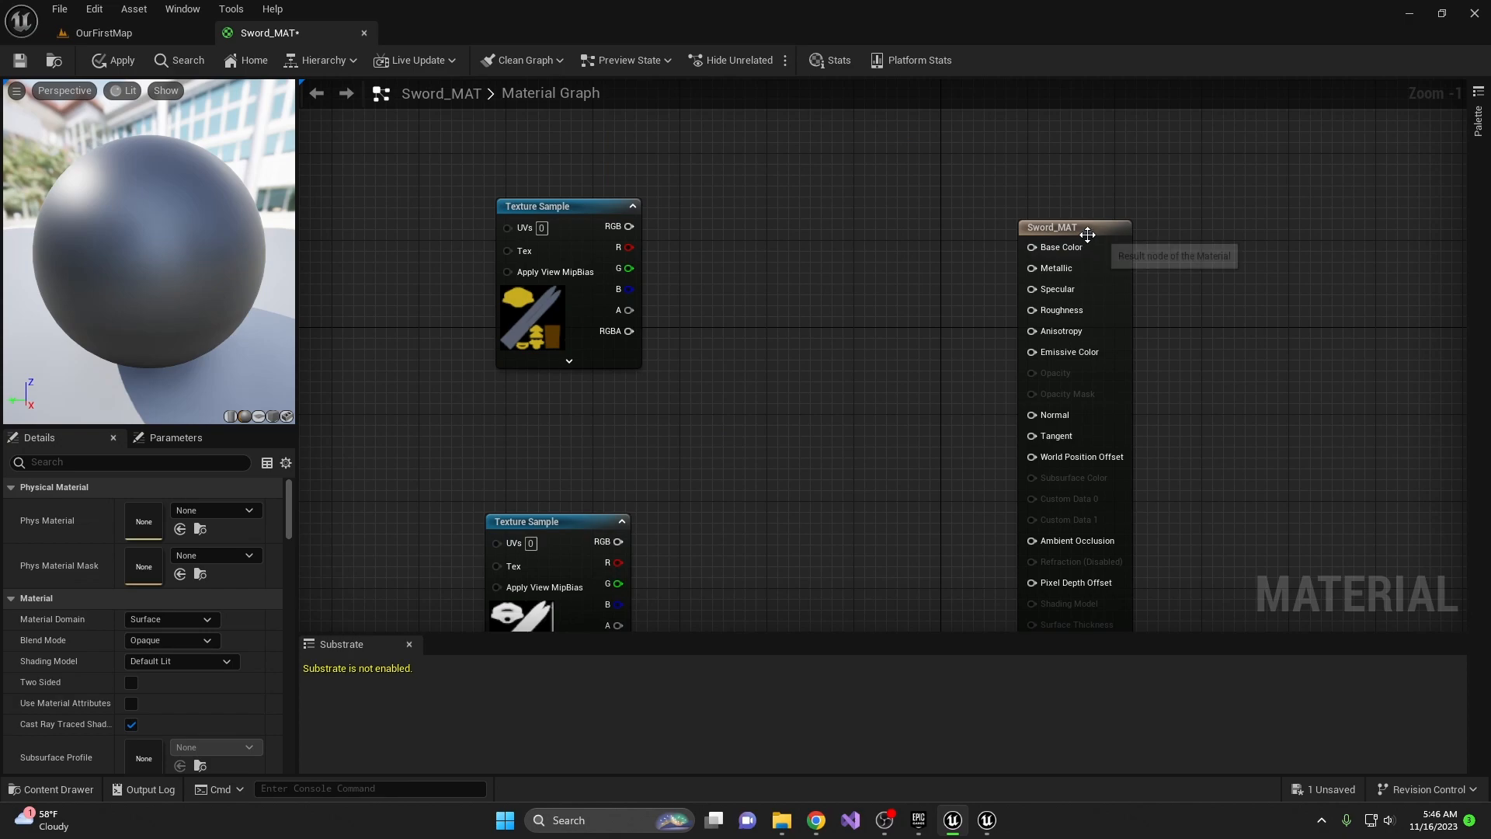
drag(1087, 235, 1089, 213)
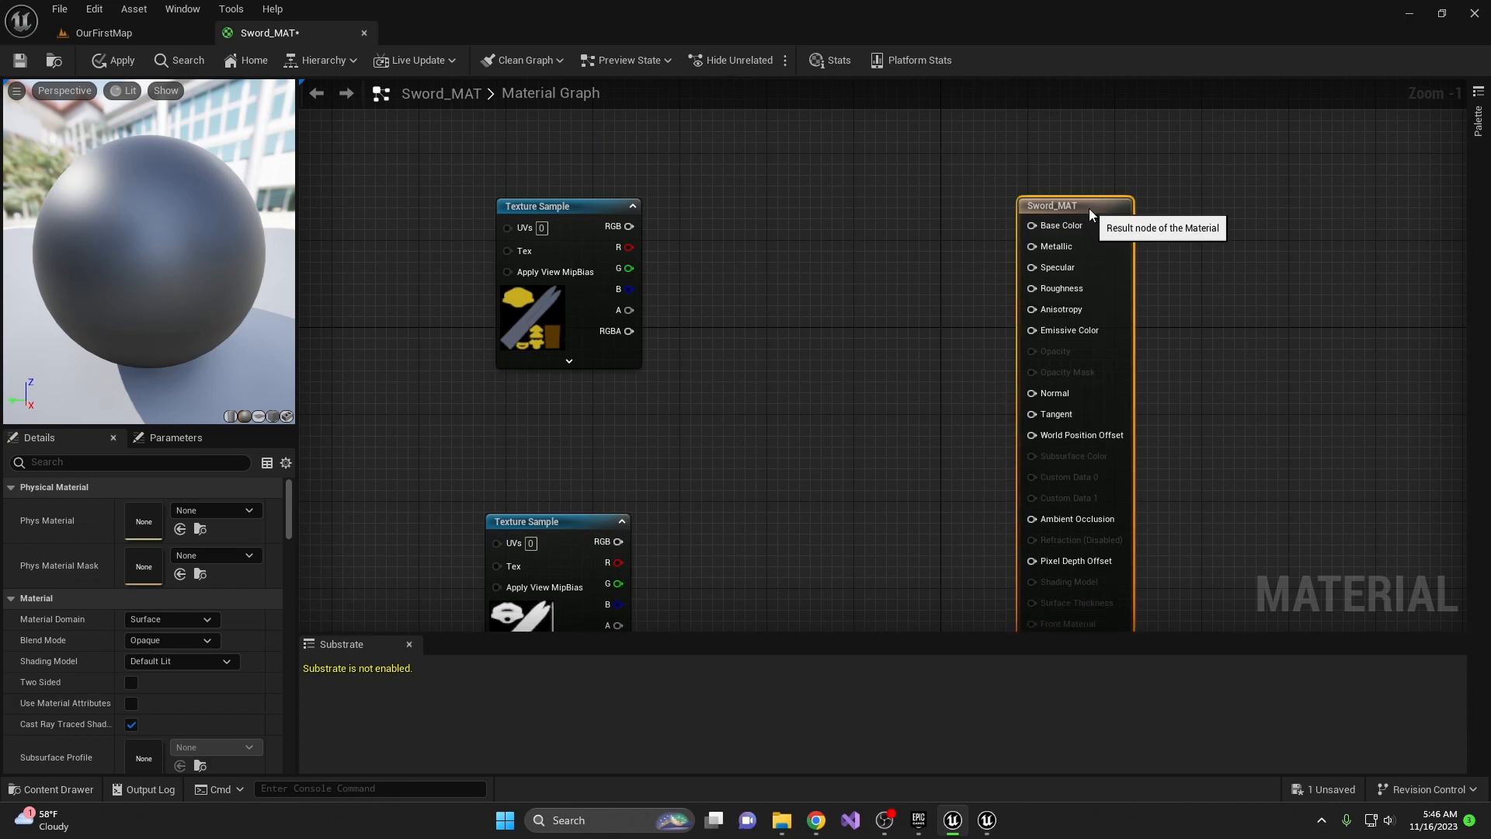
Connect the SwordDIFF texture sample's RGB output to Base Color and move that sample further up the graph.
click(560, 206)
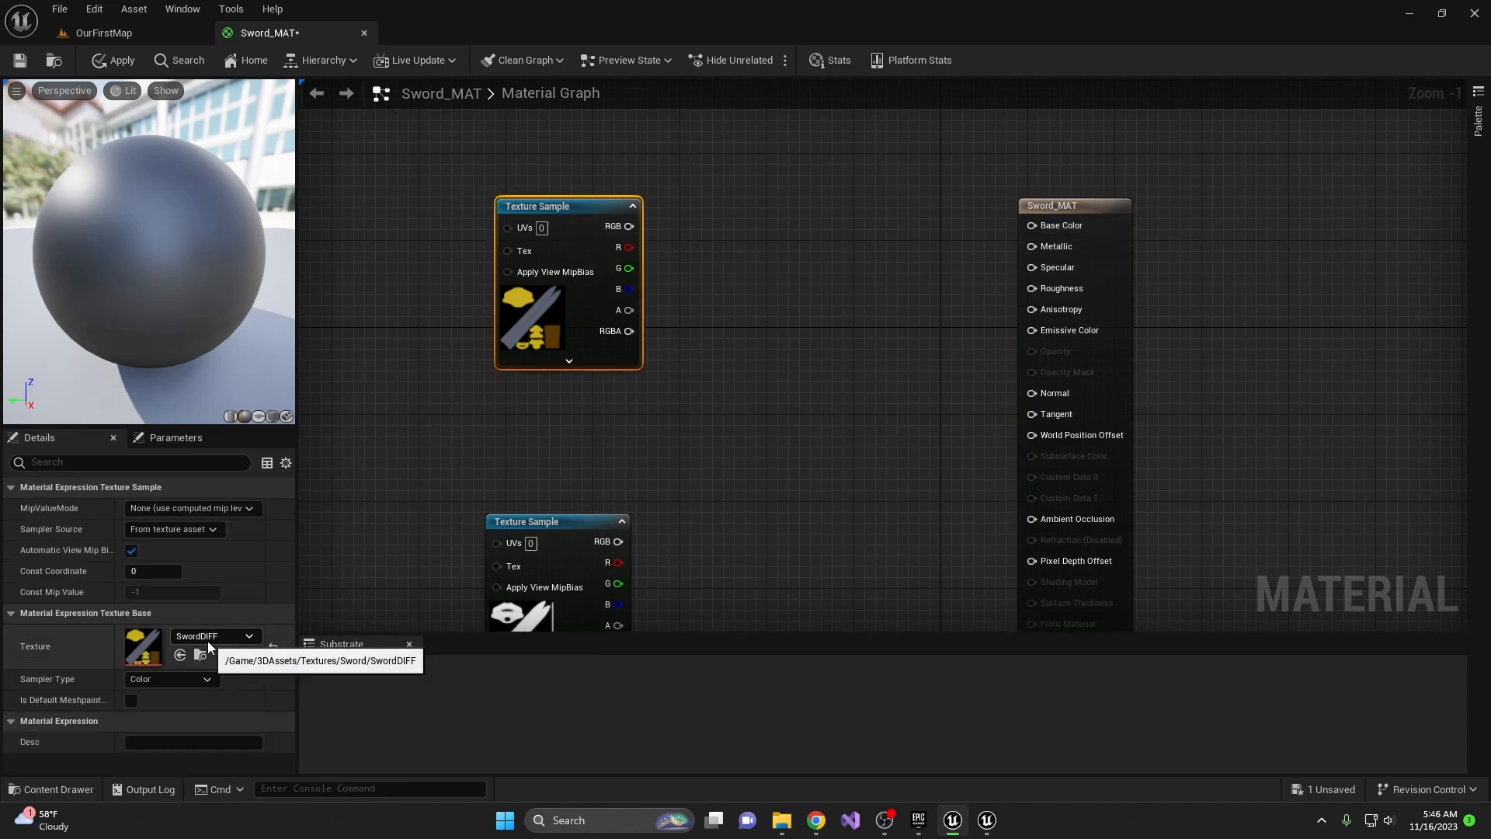
drag(592, 203, 1031, 227)
drag(104, 280, 150, 243)
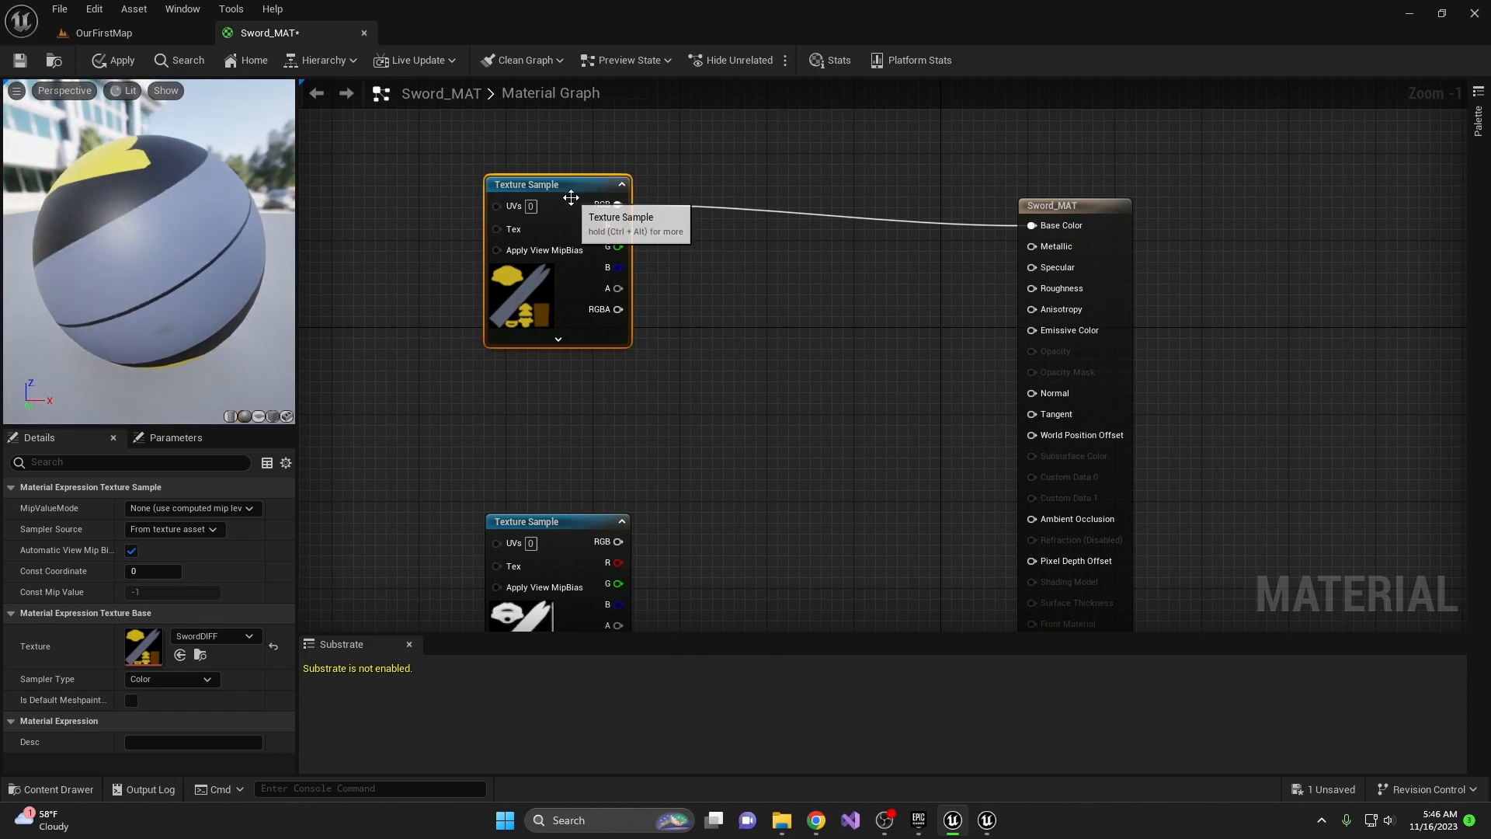
drag(569, 191, 514, 115)
drag(221, 371, 147, 305)
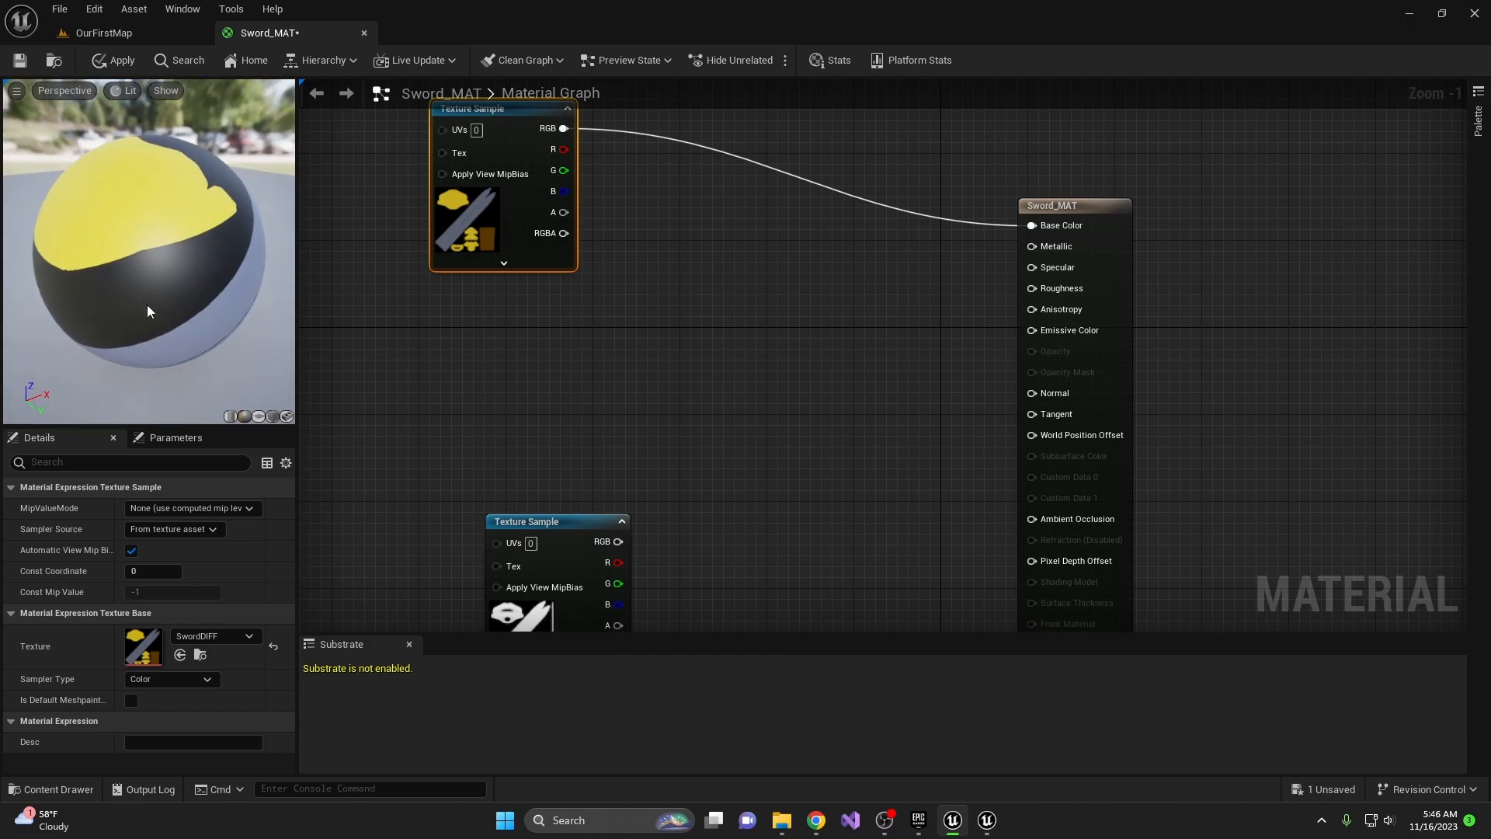
Examine the diffuse texture on the plane, cube and cylinder preview shapes, and return the preview to the sphere.
click(272, 417)
drag(178, 323, 144, 300)
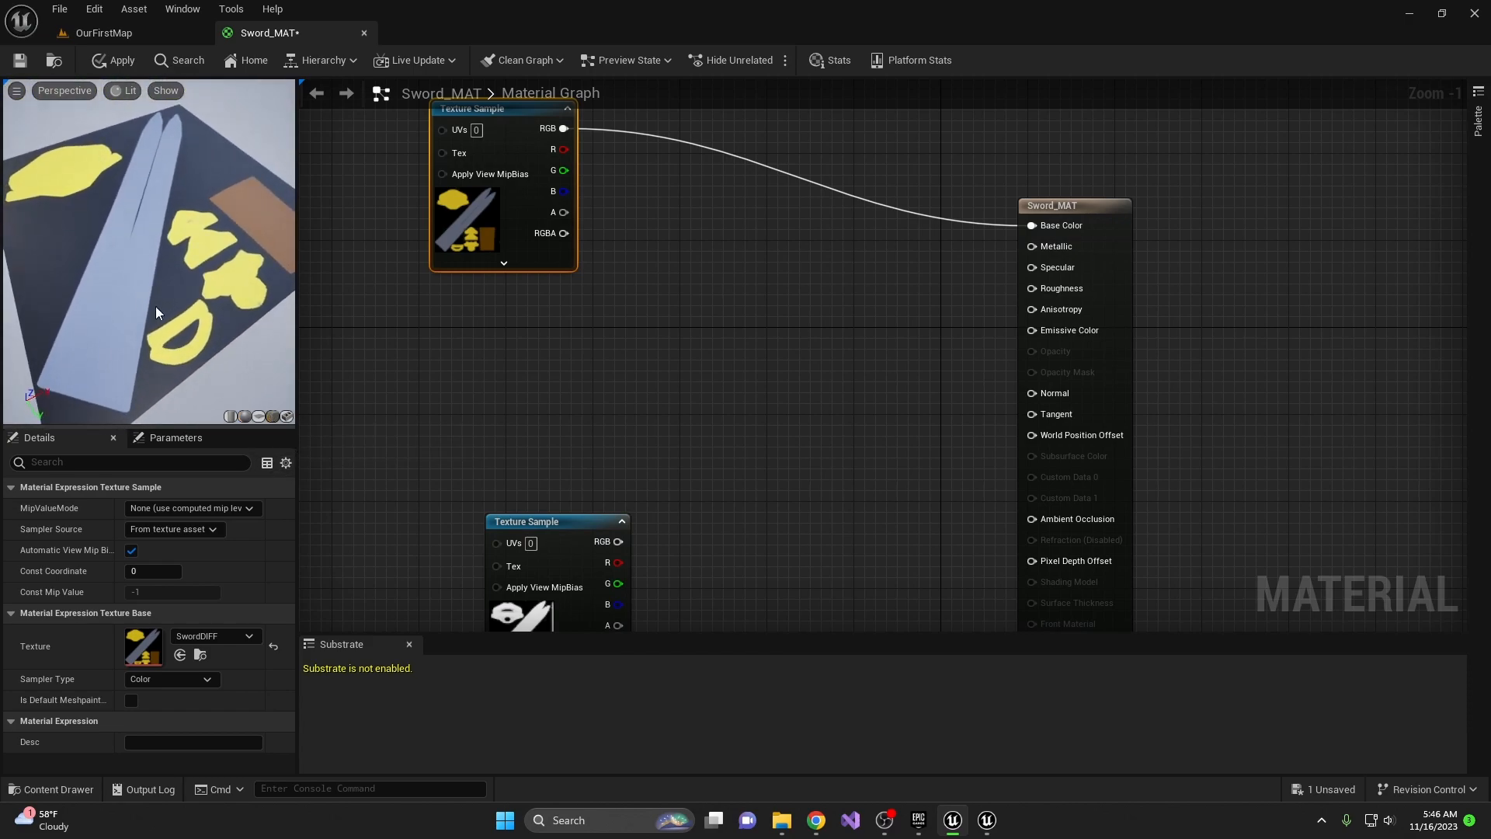
click(259, 418)
drag(185, 354, 222, 479)
click(230, 418)
drag(245, 292, 301, 365)
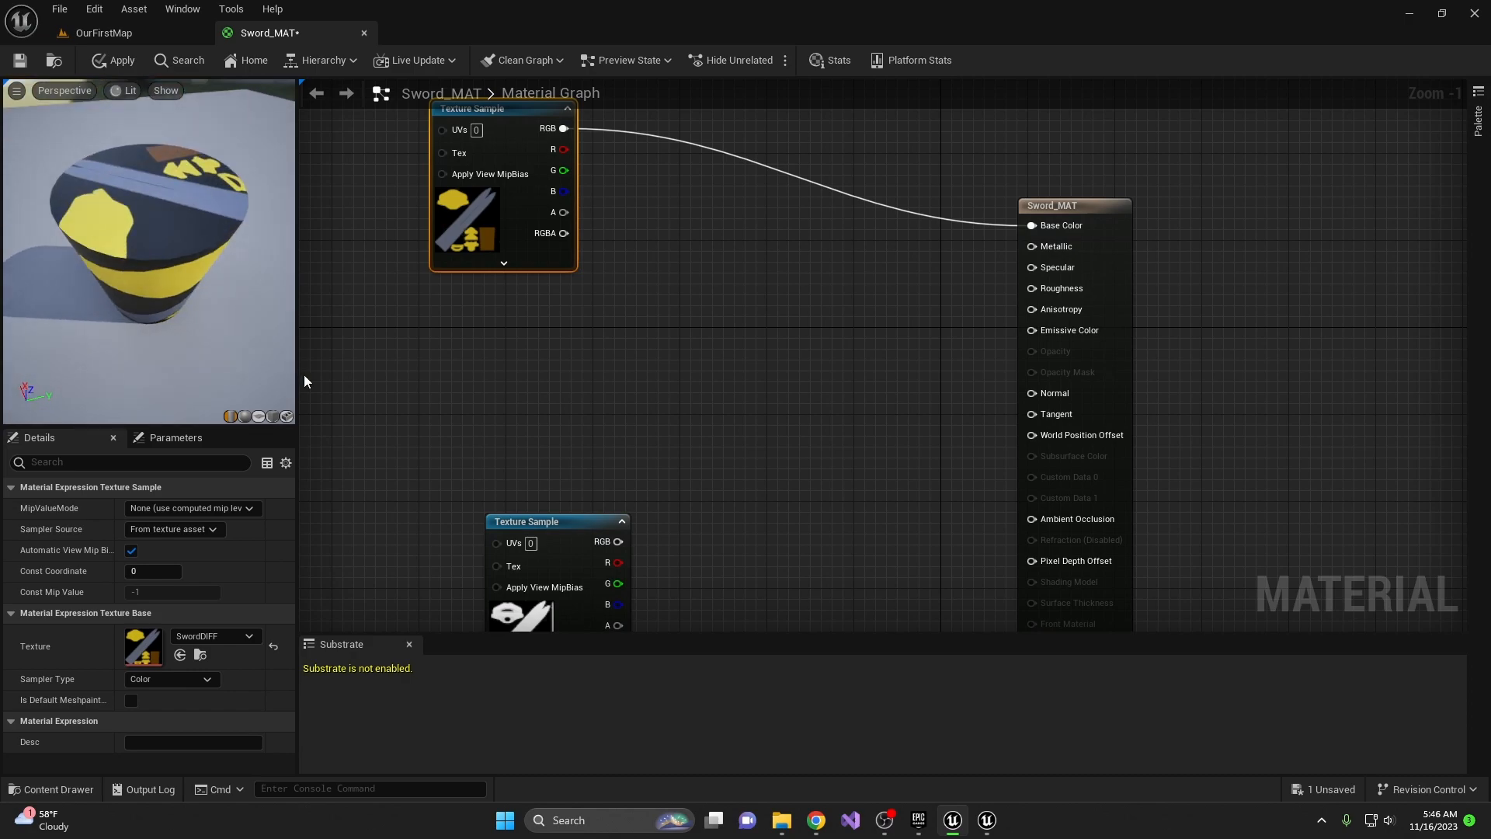
click(287, 417)
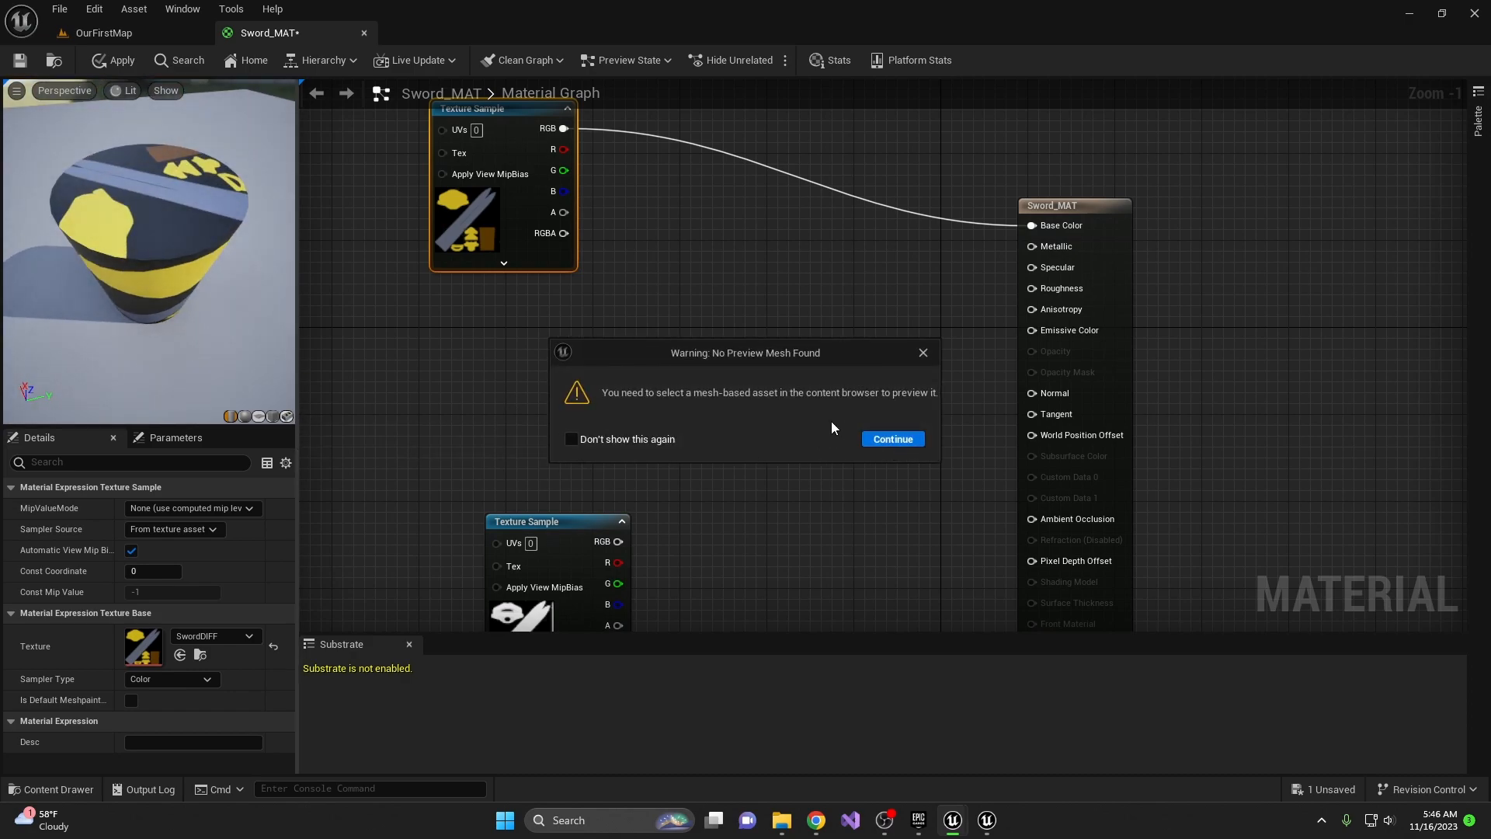
click(922, 354)
click(243, 417)
drag(239, 282, 210, 263)
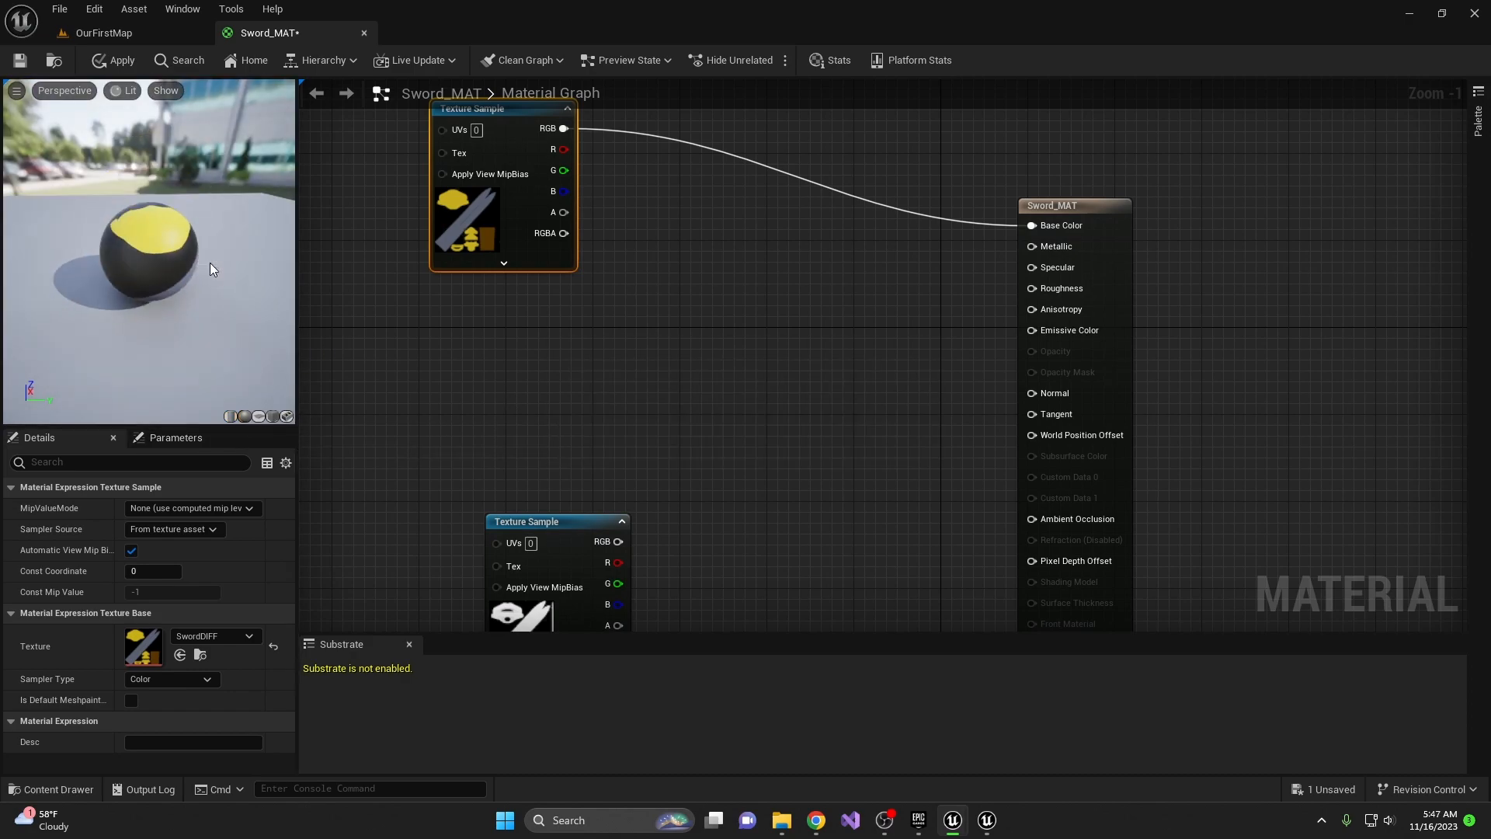
Place the SwordMetallic texture sample directly below the diffuse sample and move the SwordAO sample out of the way.
click(657, 412)
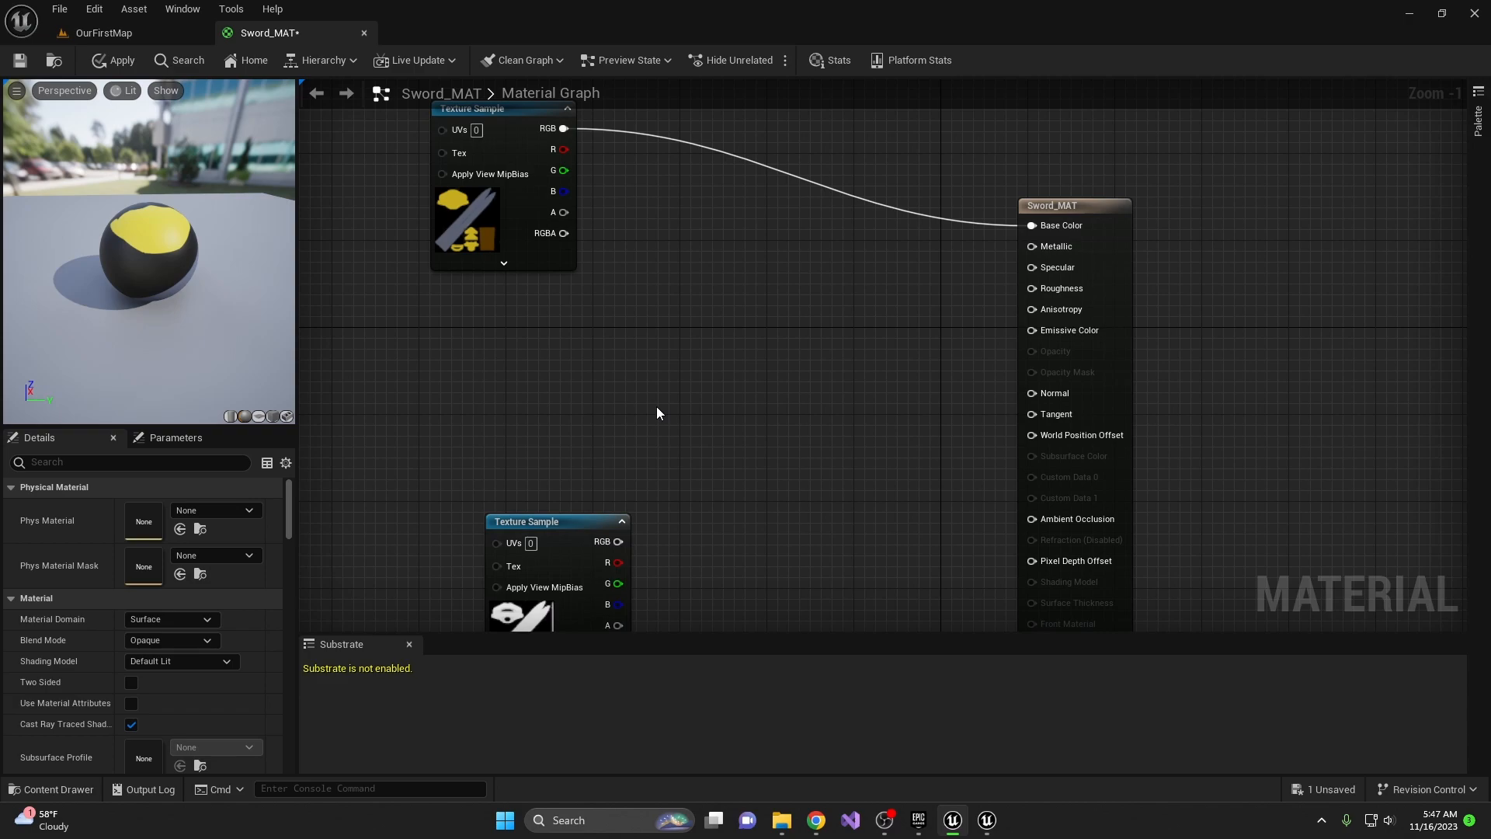
scroll(658, 414, down, 2)
right_drag(657, 413, 817, 216)
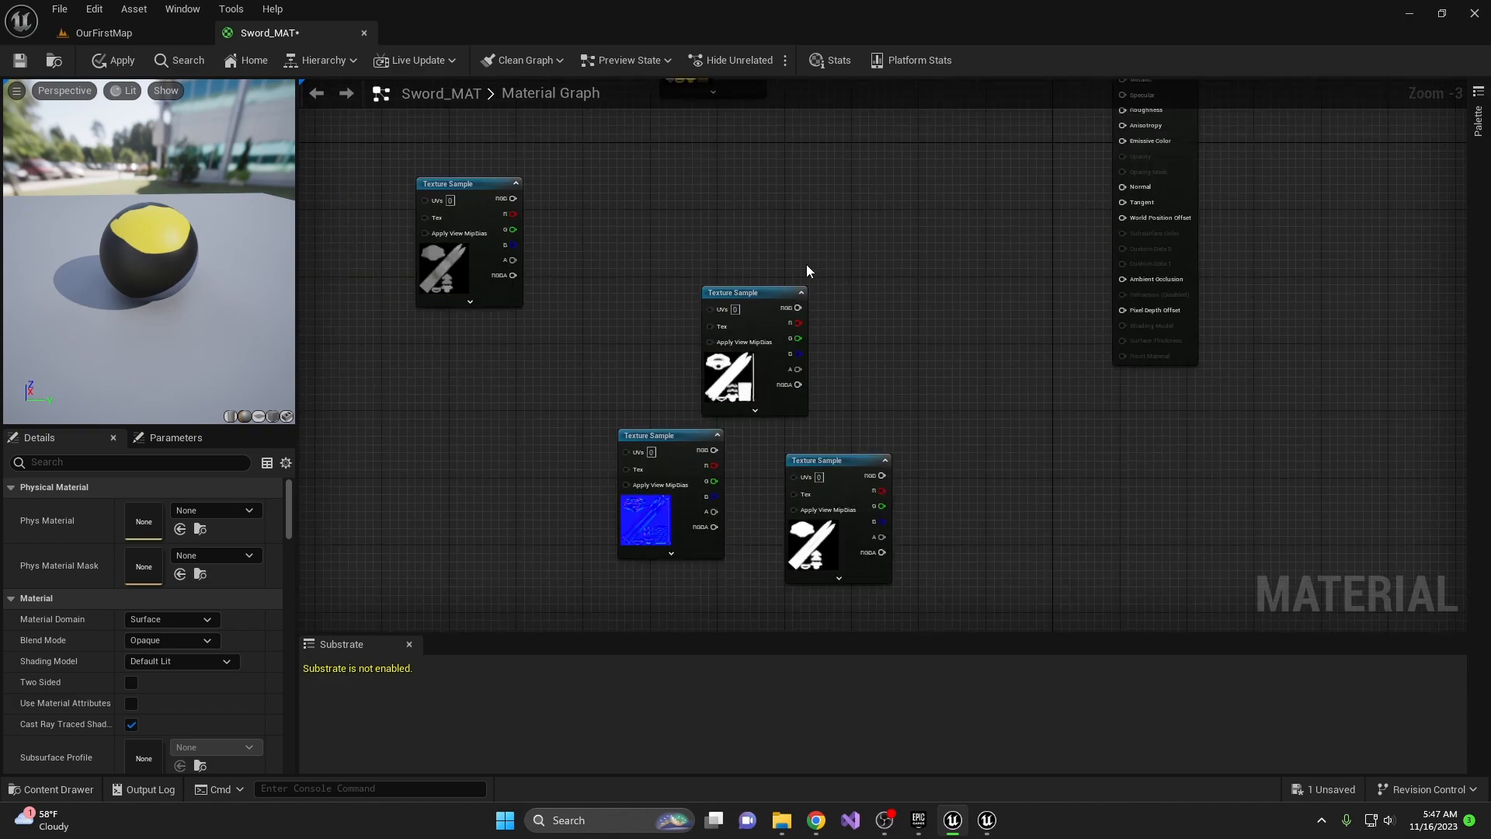
click(763, 295)
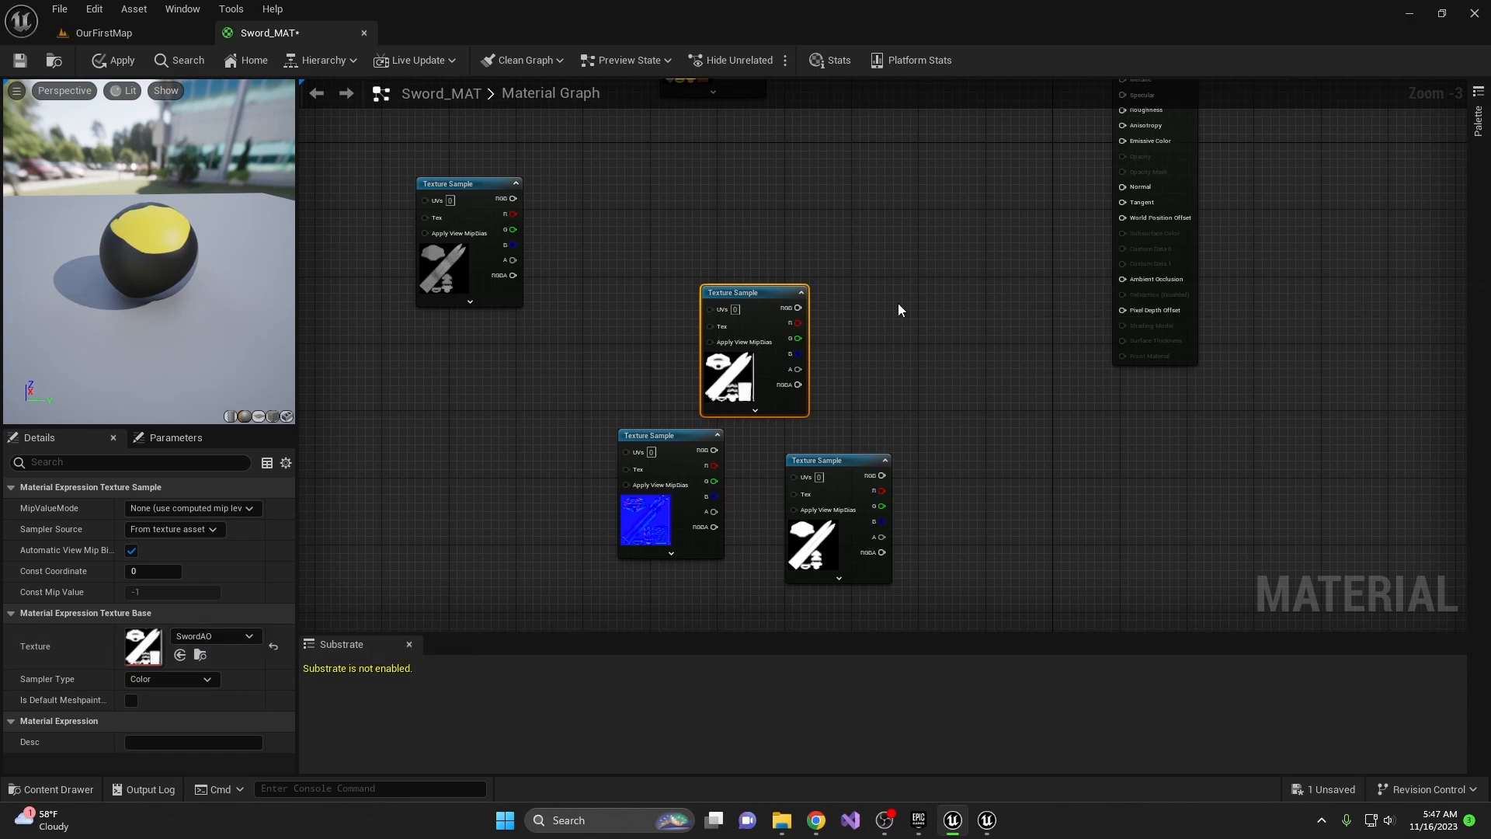
click(837, 464)
right_drag(922, 331, 861, 447)
drag(788, 573, 665, 227)
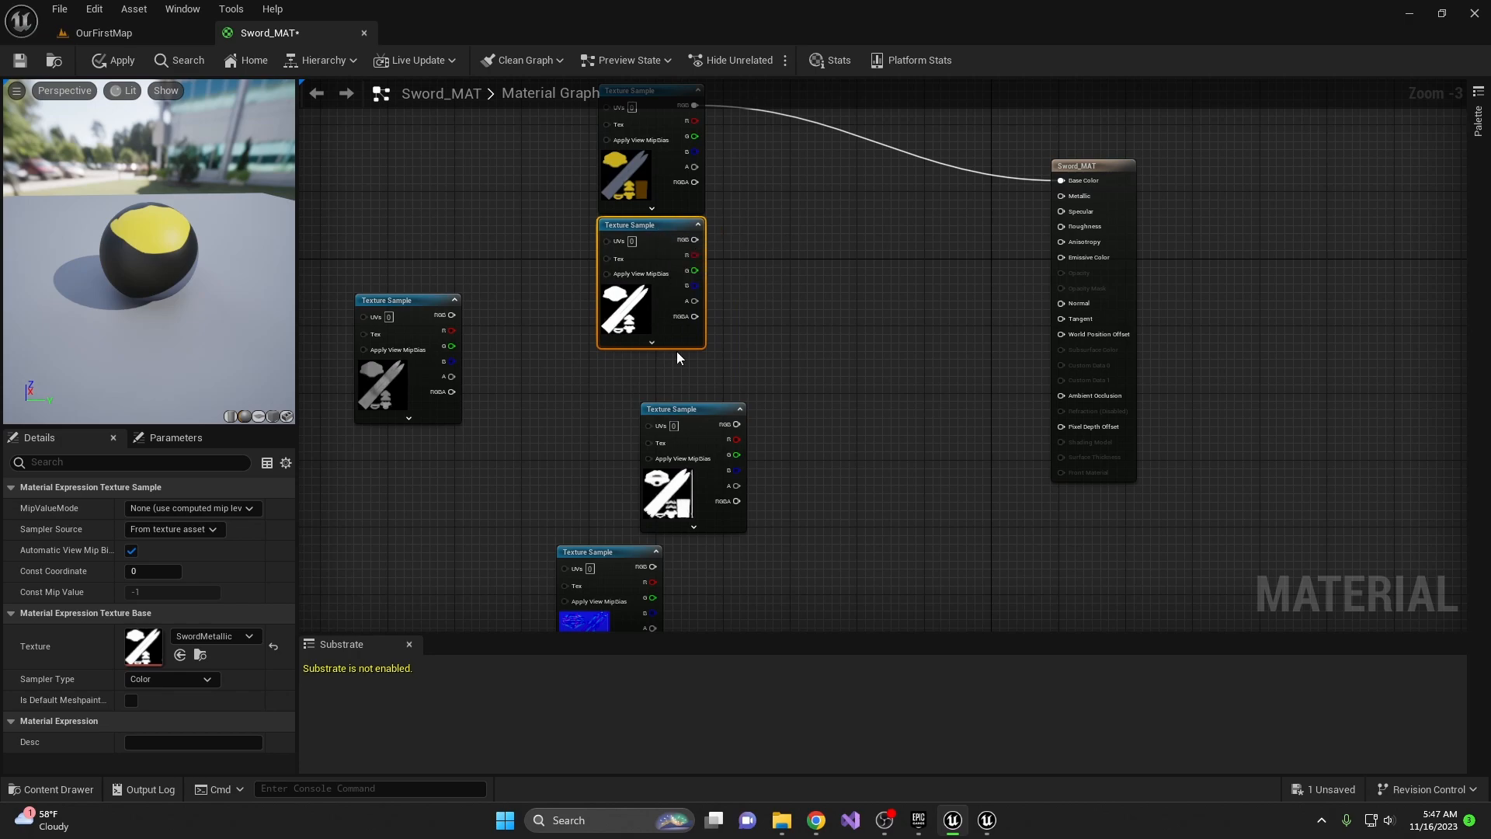
drag(703, 411, 775, 479)
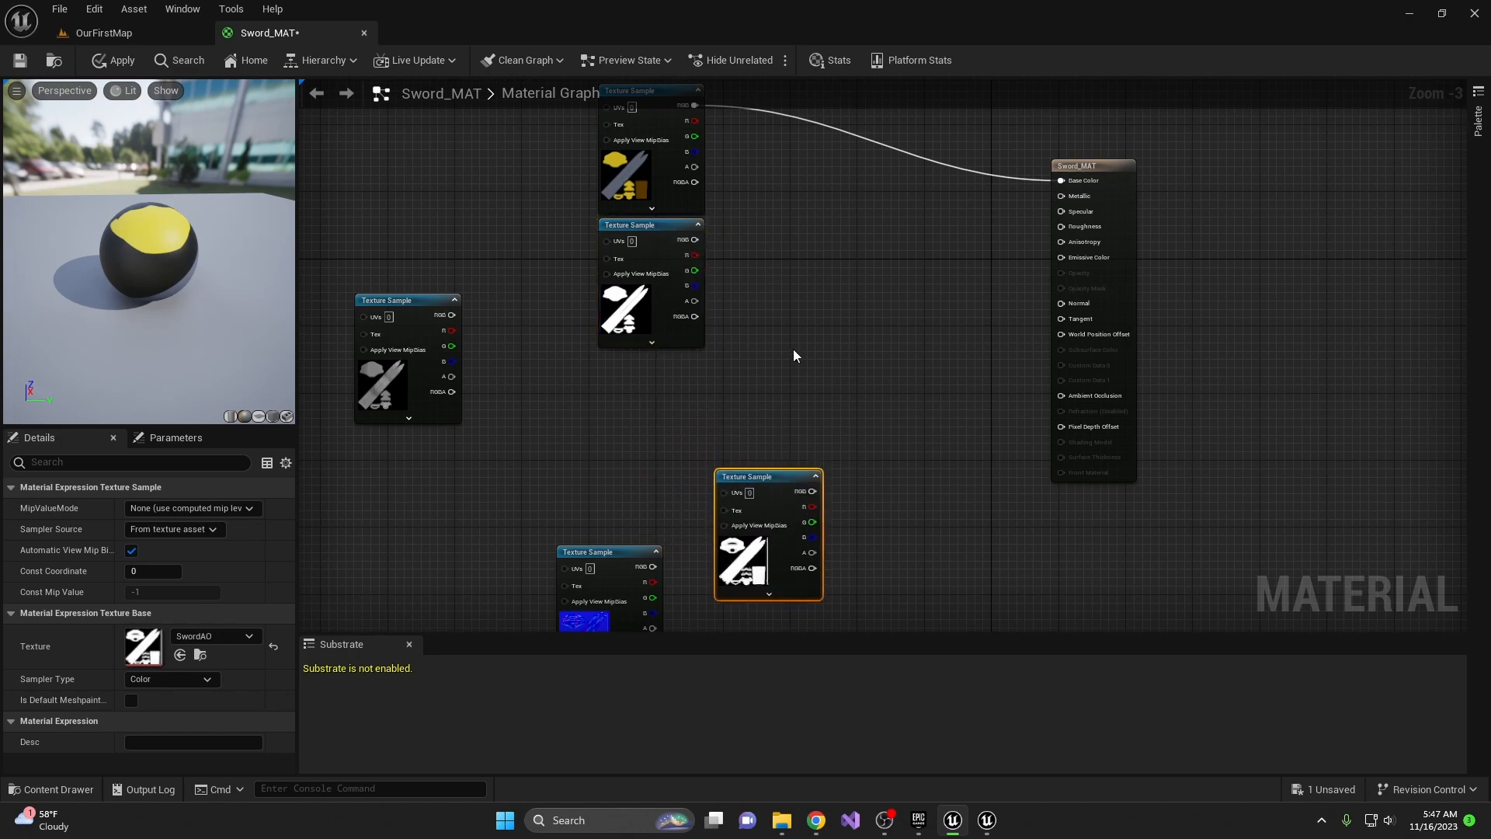
Connect the SwordMetallic texture sample's RGB output to the Metallic input of Sword_MAT.
scroll(638, 324, up, 3)
click(812, 288)
right_drag(812, 287, 852, 433)
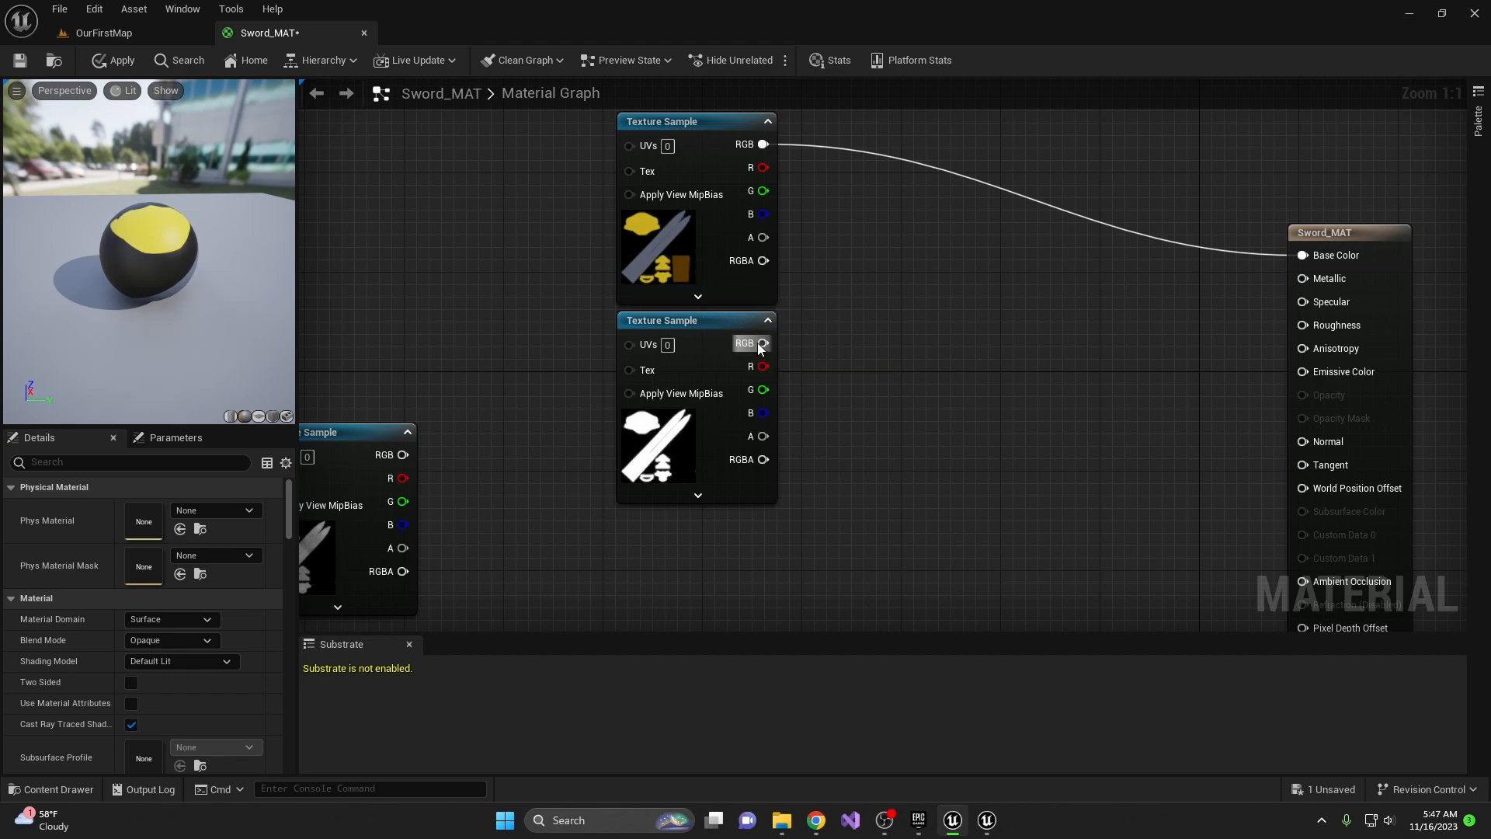
drag(764, 343, 1301, 285)
drag(208, 288, 170, 292)
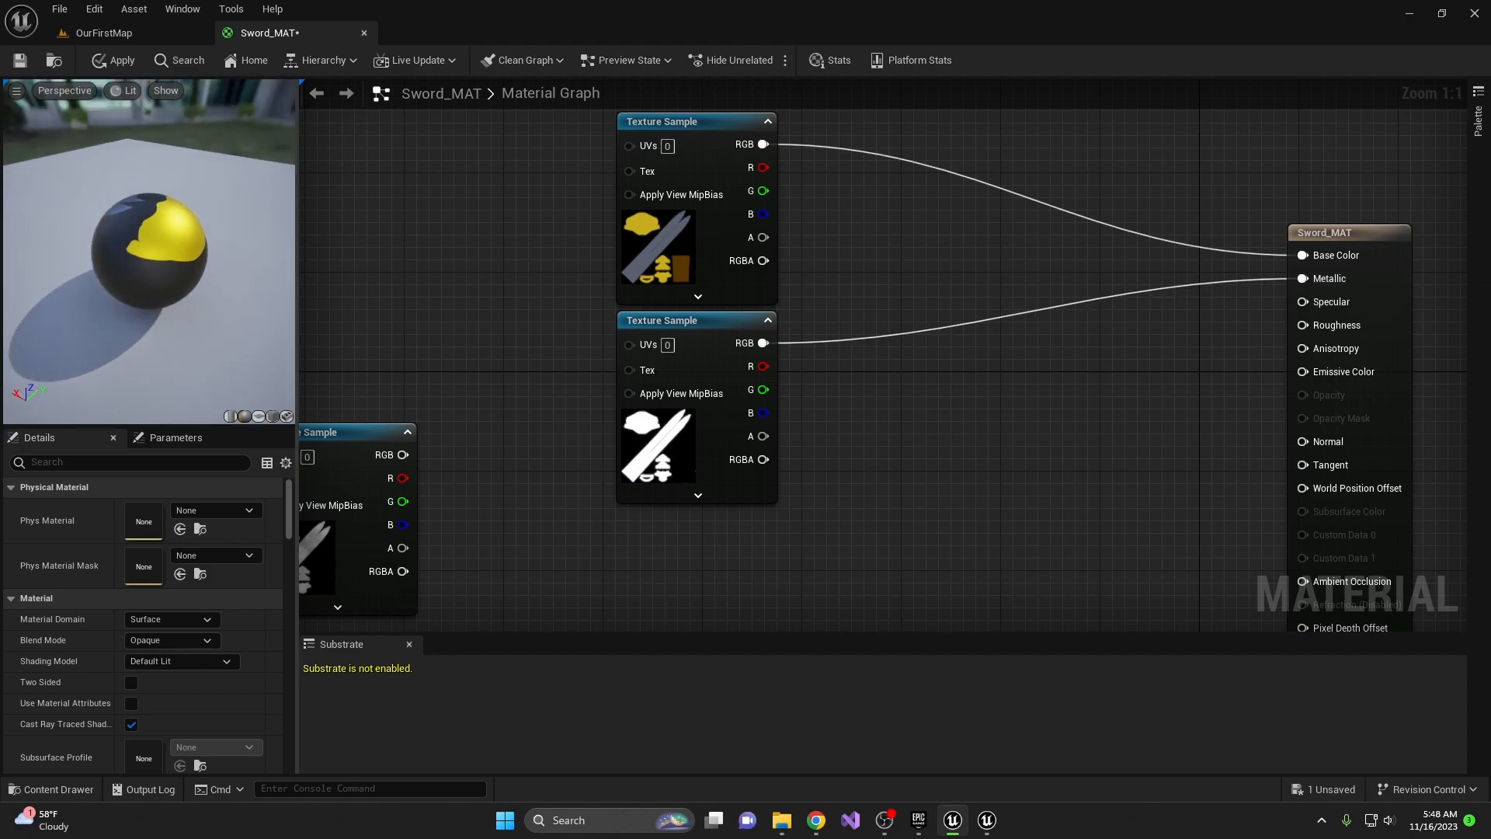
Break the Metallic connection and reconnect SwordMetallic's RGB output to compare the preview with and without it.
alt+click(1303, 279)
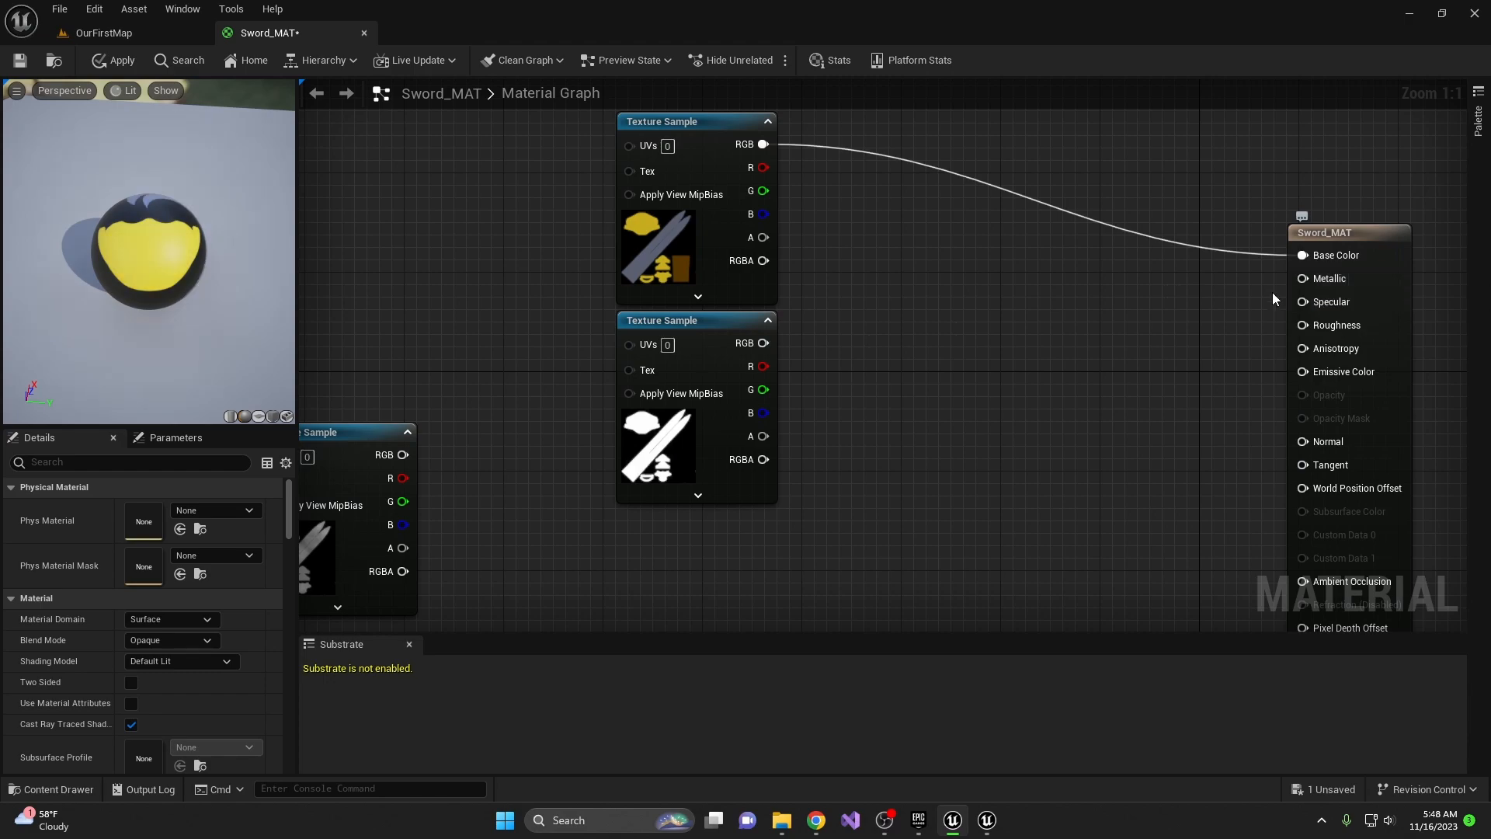
scroll(150, 252, up, 3)
drag(764, 343, 1315, 285)
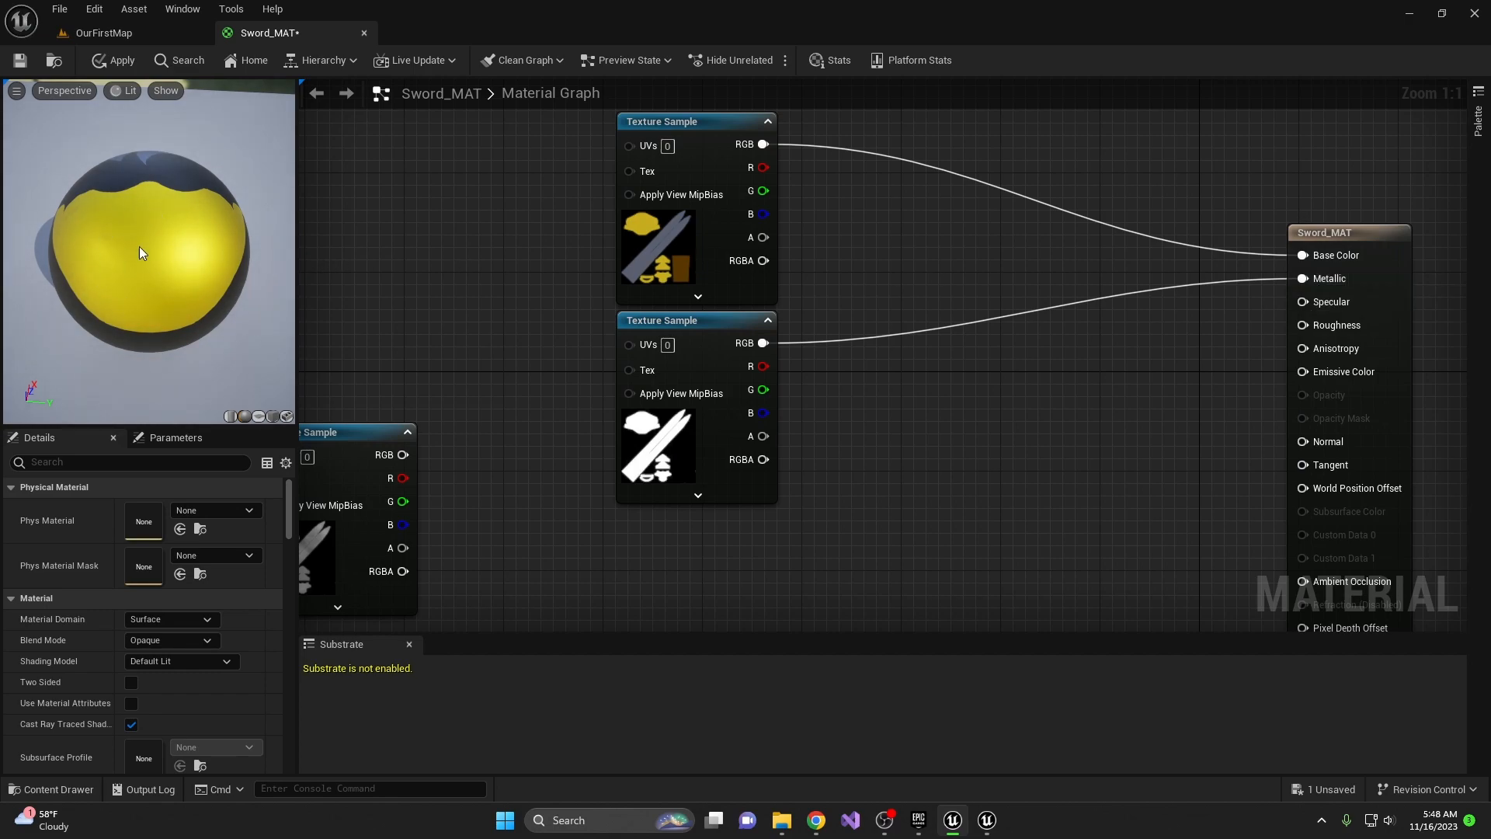
Place the SwordRoughness texture sample directly below the metallic sample and connect its RGB output to Roughness.
right_drag(986, 523, 1005, 448)
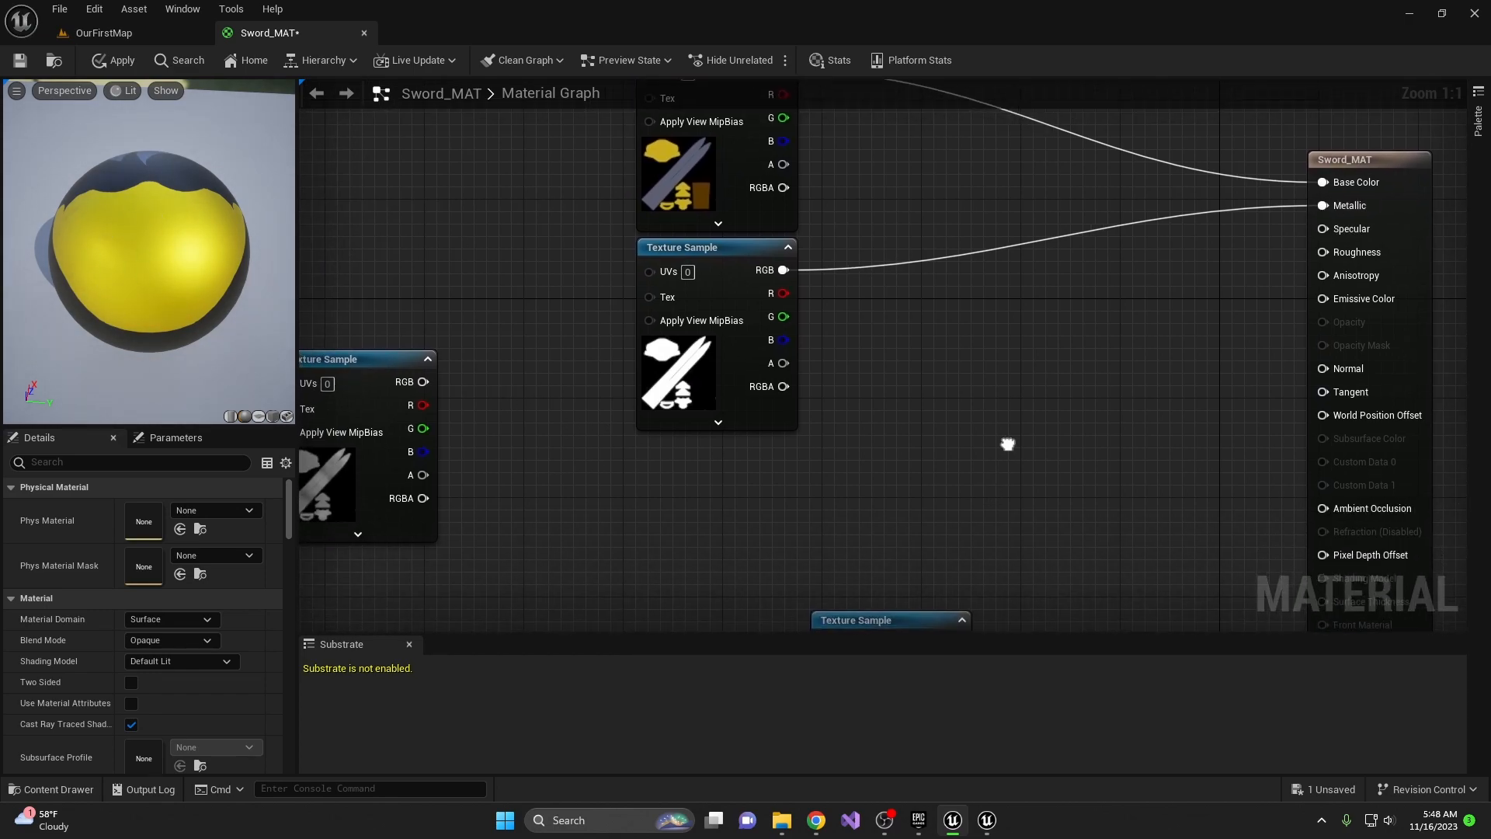
click(342, 498)
drag(365, 370, 719, 458)
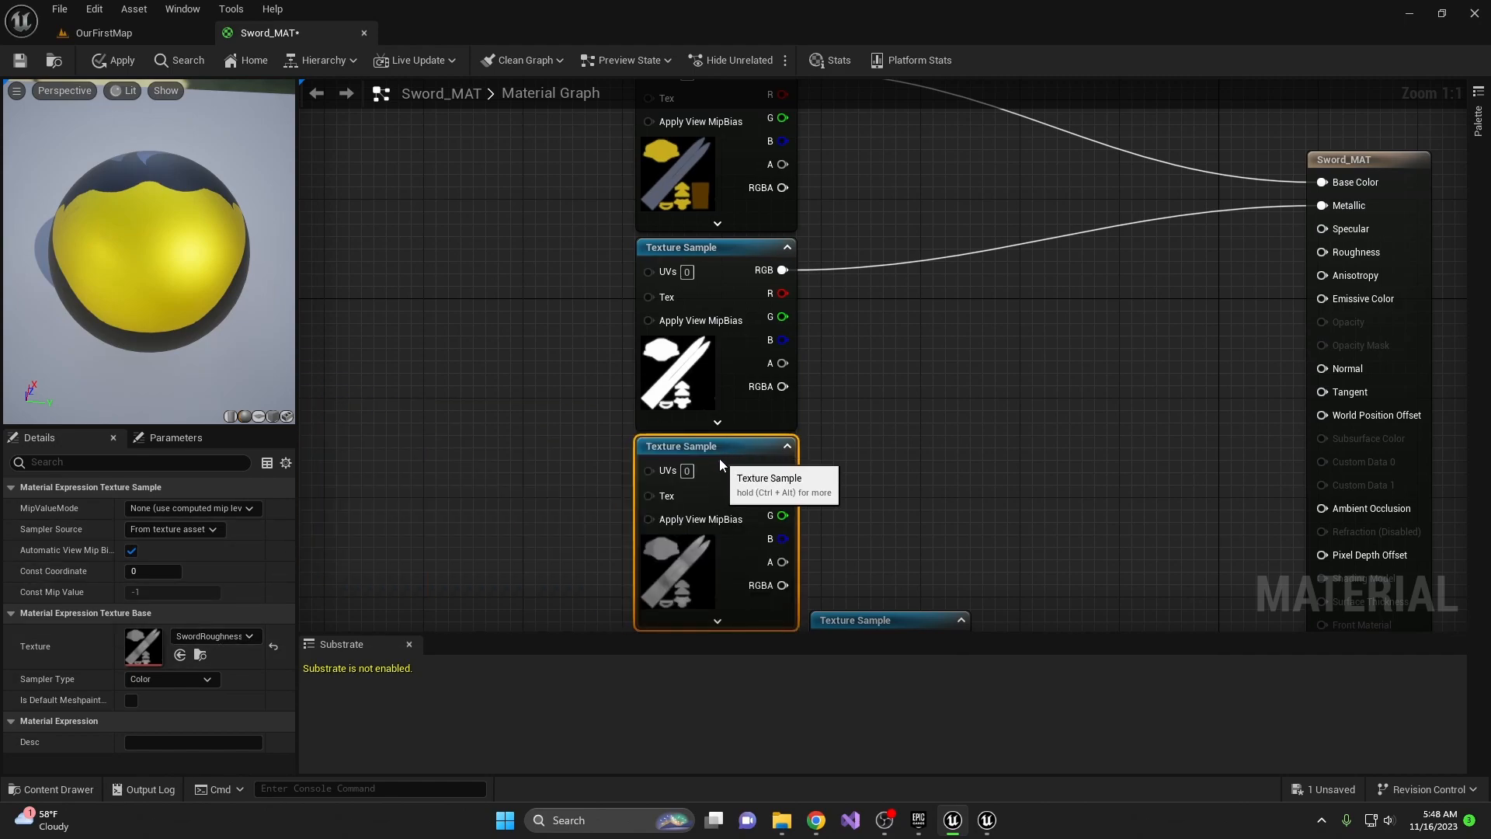
right_drag(907, 465, 812, 437)
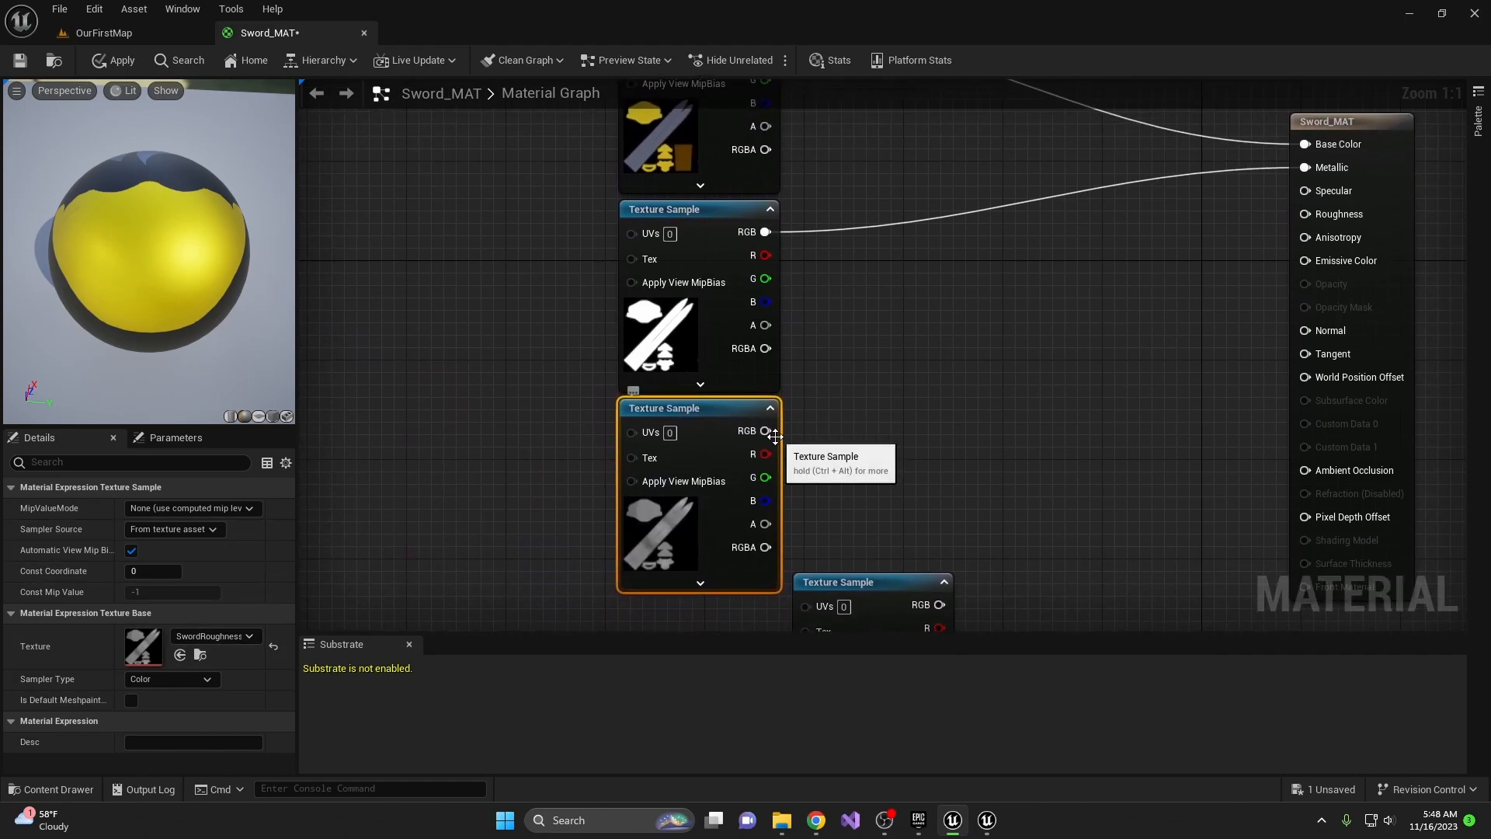
drag(766, 432, 1305, 214)
drag(225, 248, 155, 248)
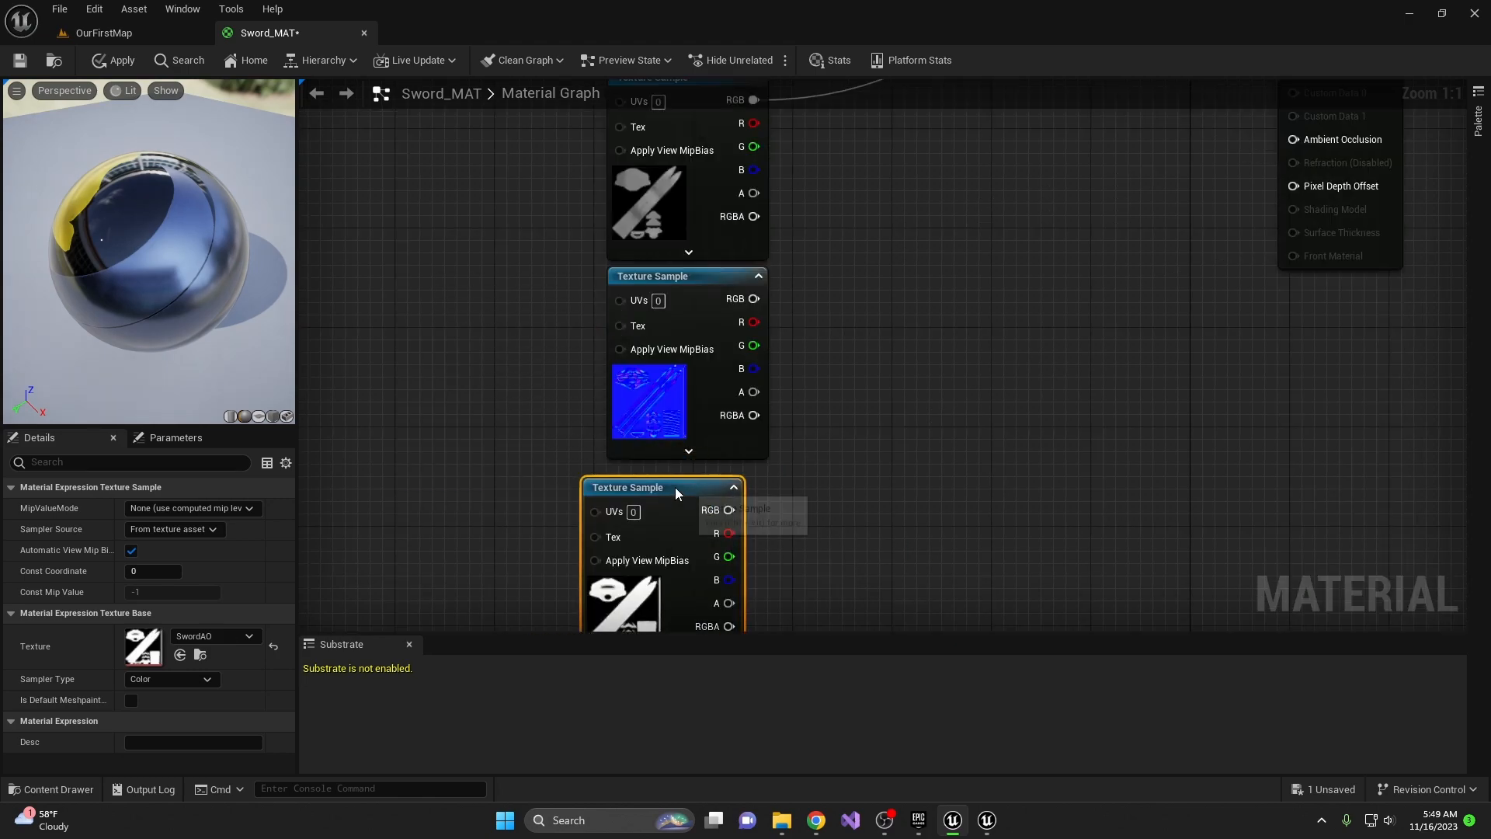
Connect SwordAO's RGB output to Ambient Occlusion and SwordNRM's RGB output to Normal.
drag(754, 497, 1294, 141)
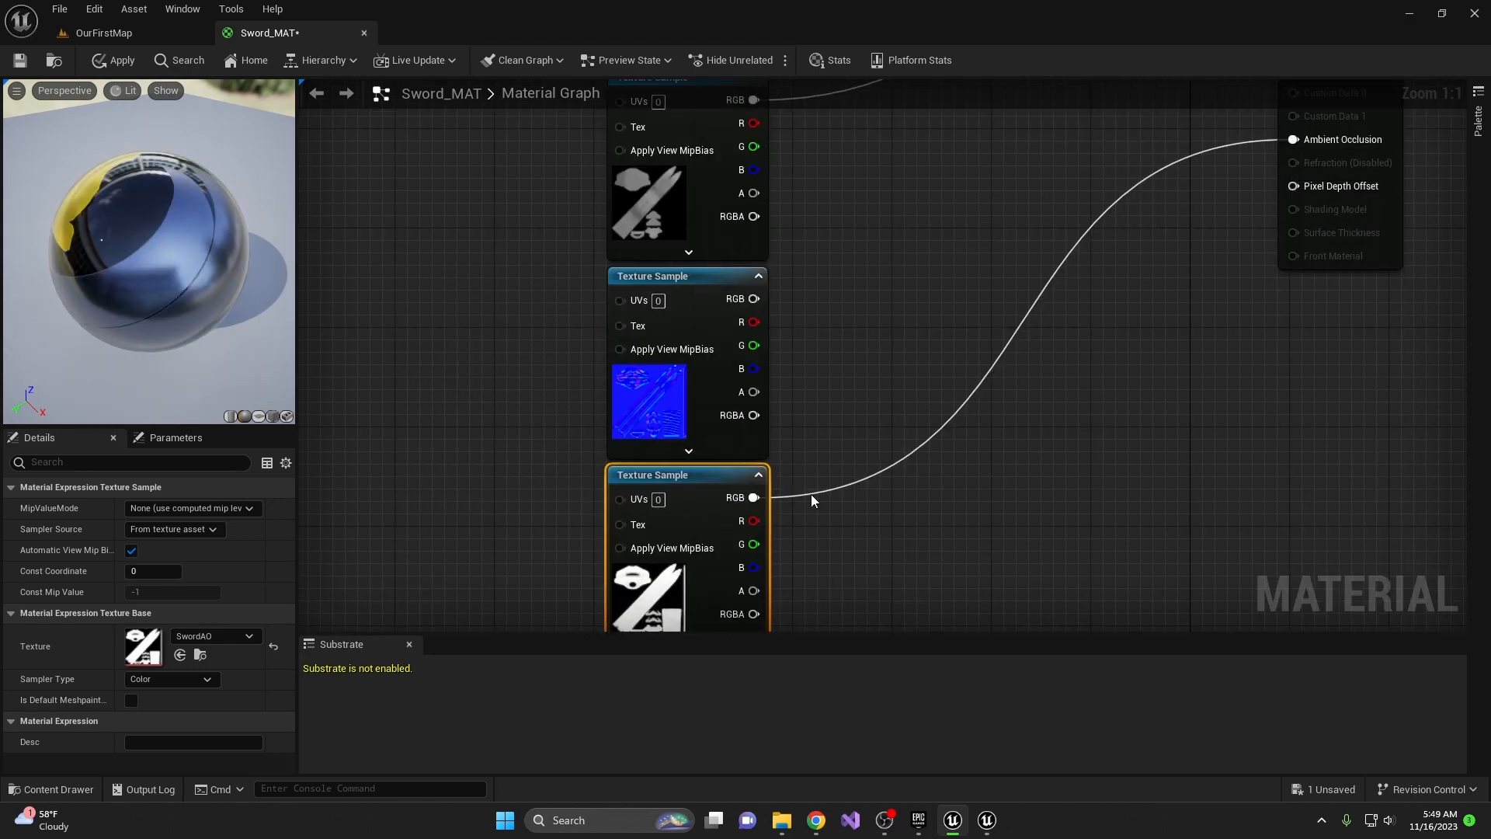
right_drag(876, 247, 846, 369)
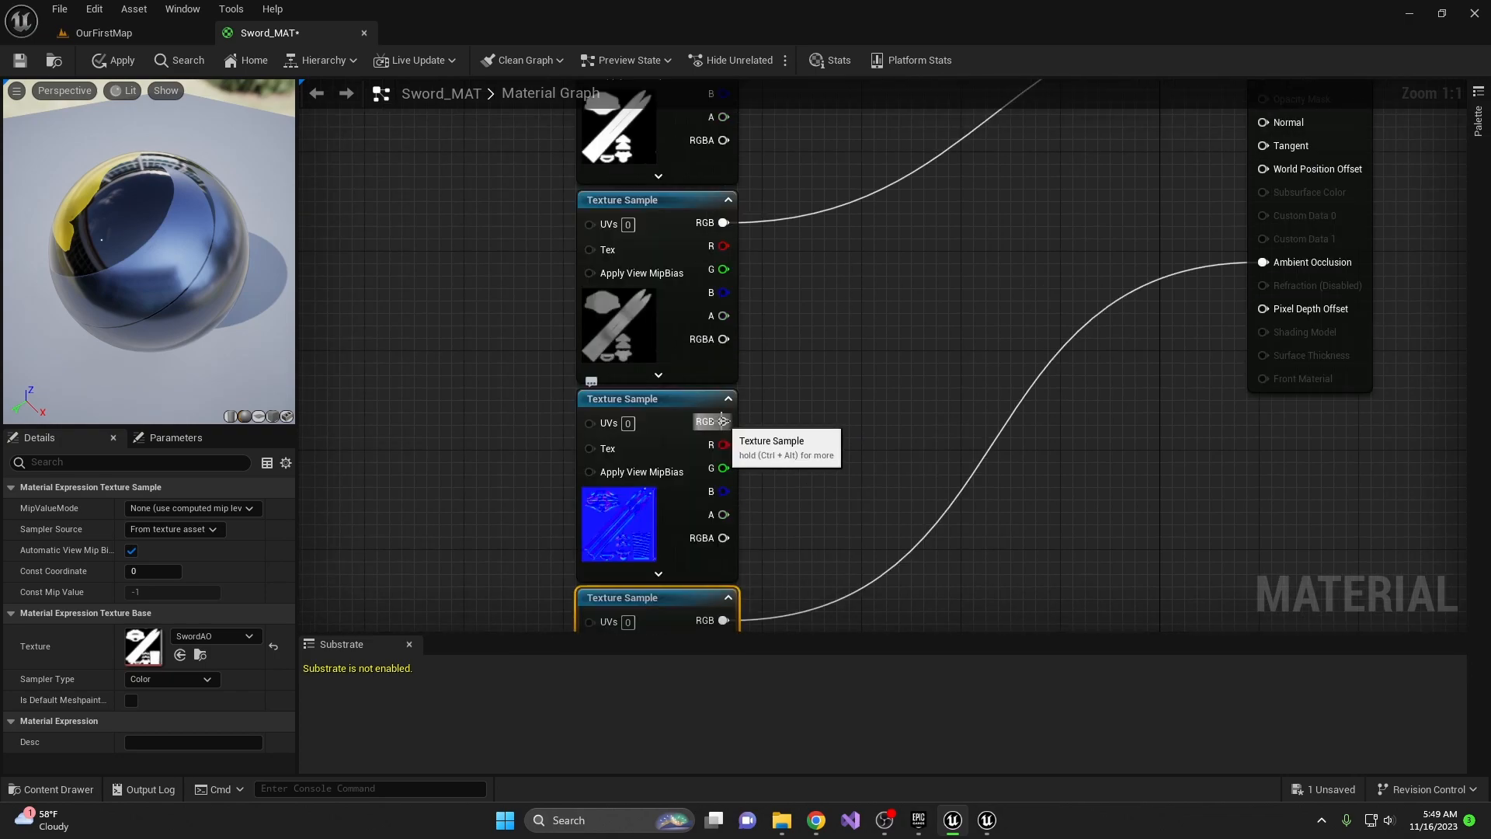
click(662, 401)
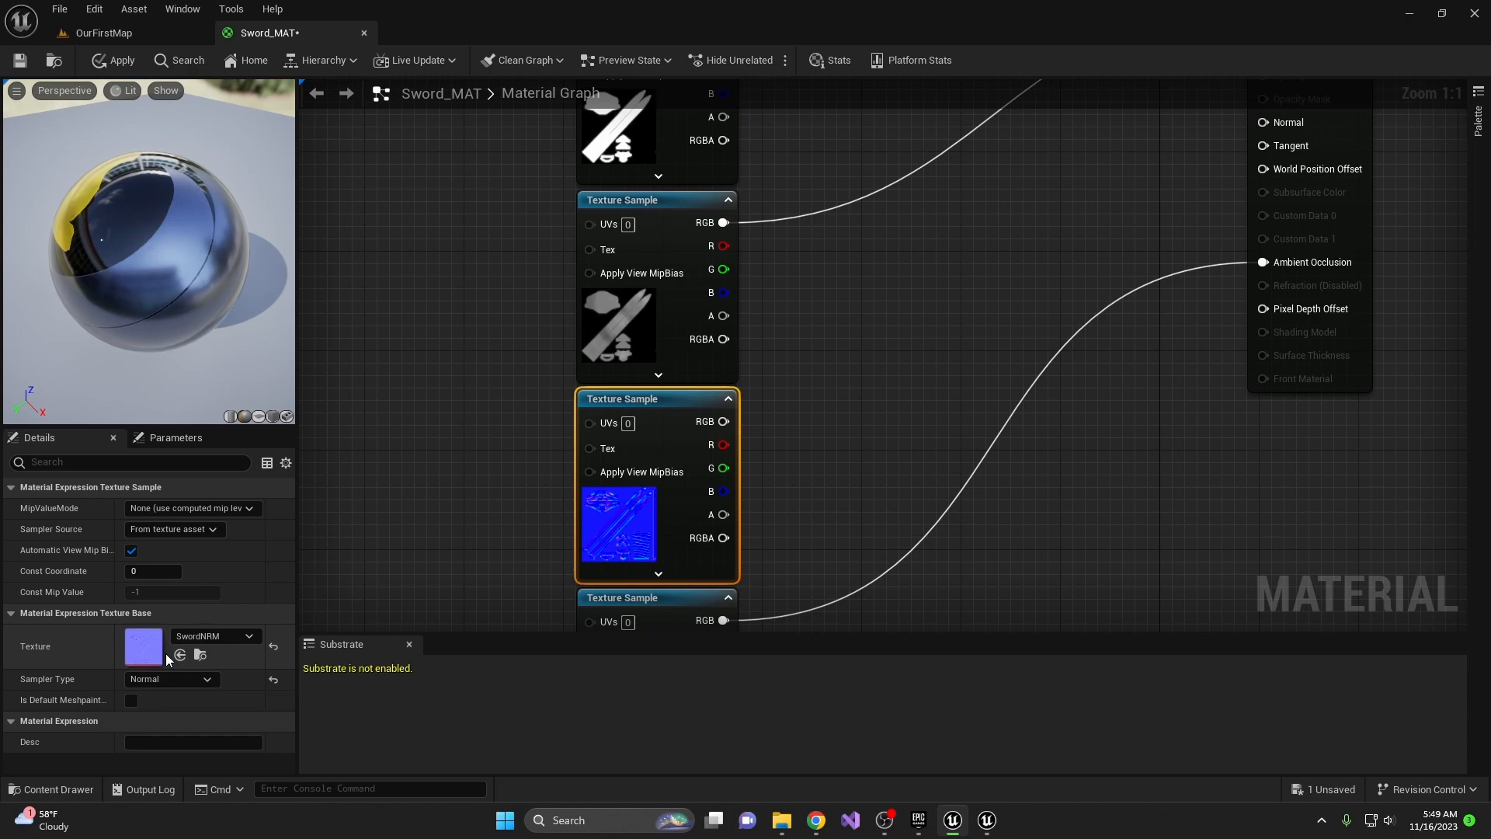
drag(723, 421, 1266, 121)
drag(165, 268, 241, 242)
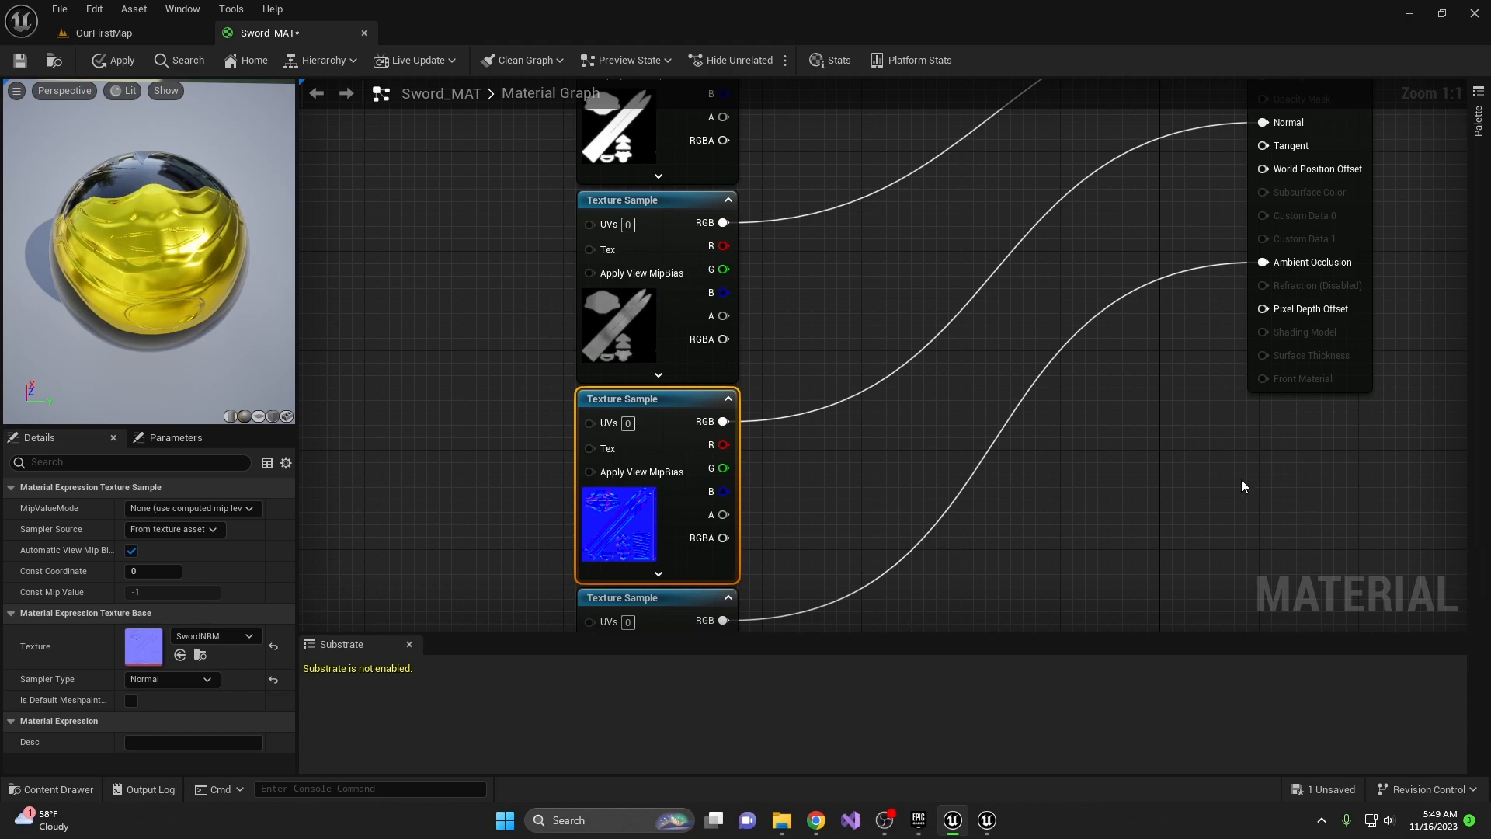
Save the completed Sword_MAT material.
scroll(903, 426, down, 6)
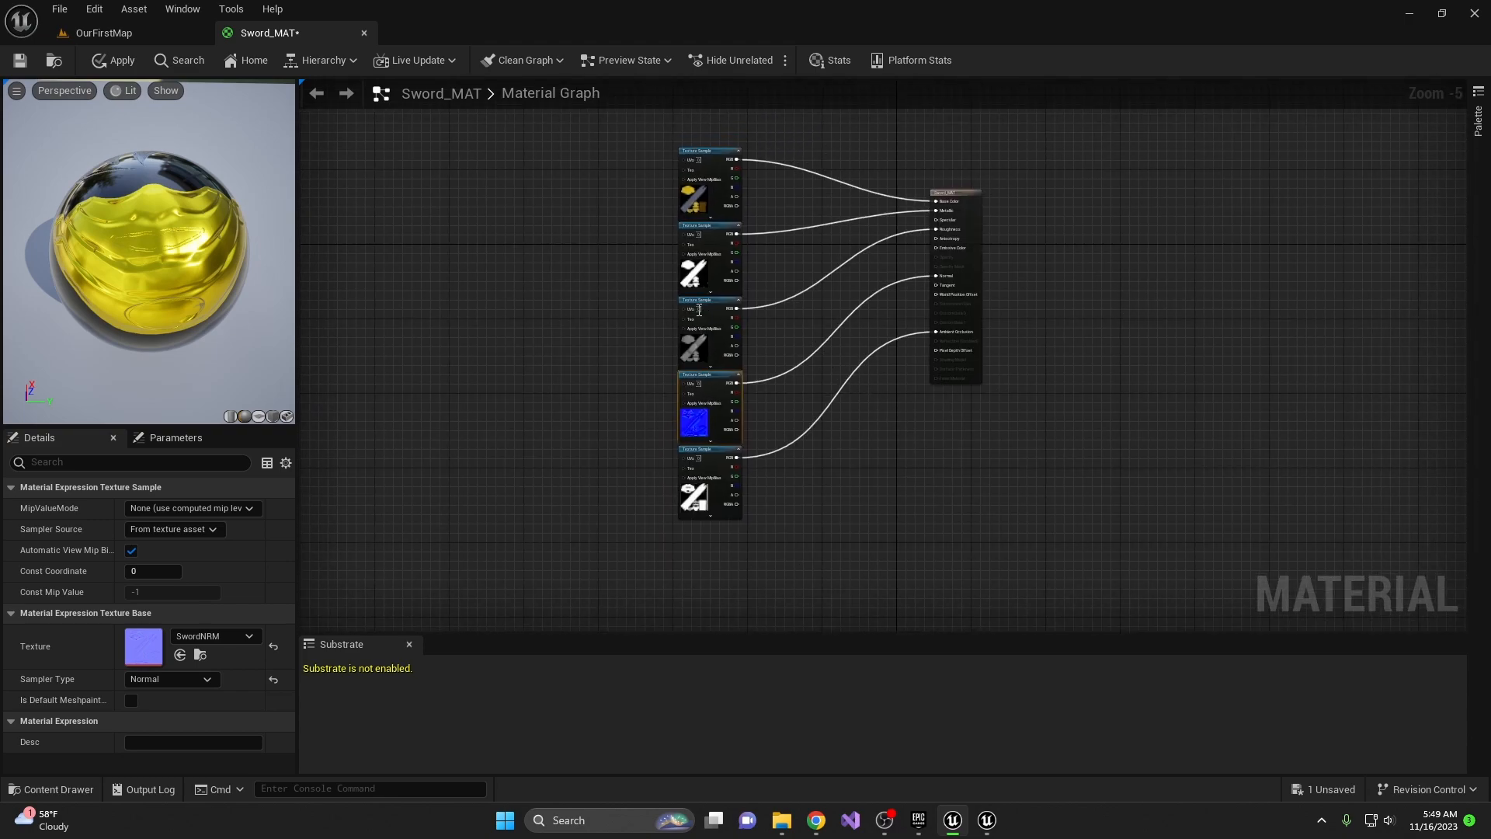
click(28, 64)
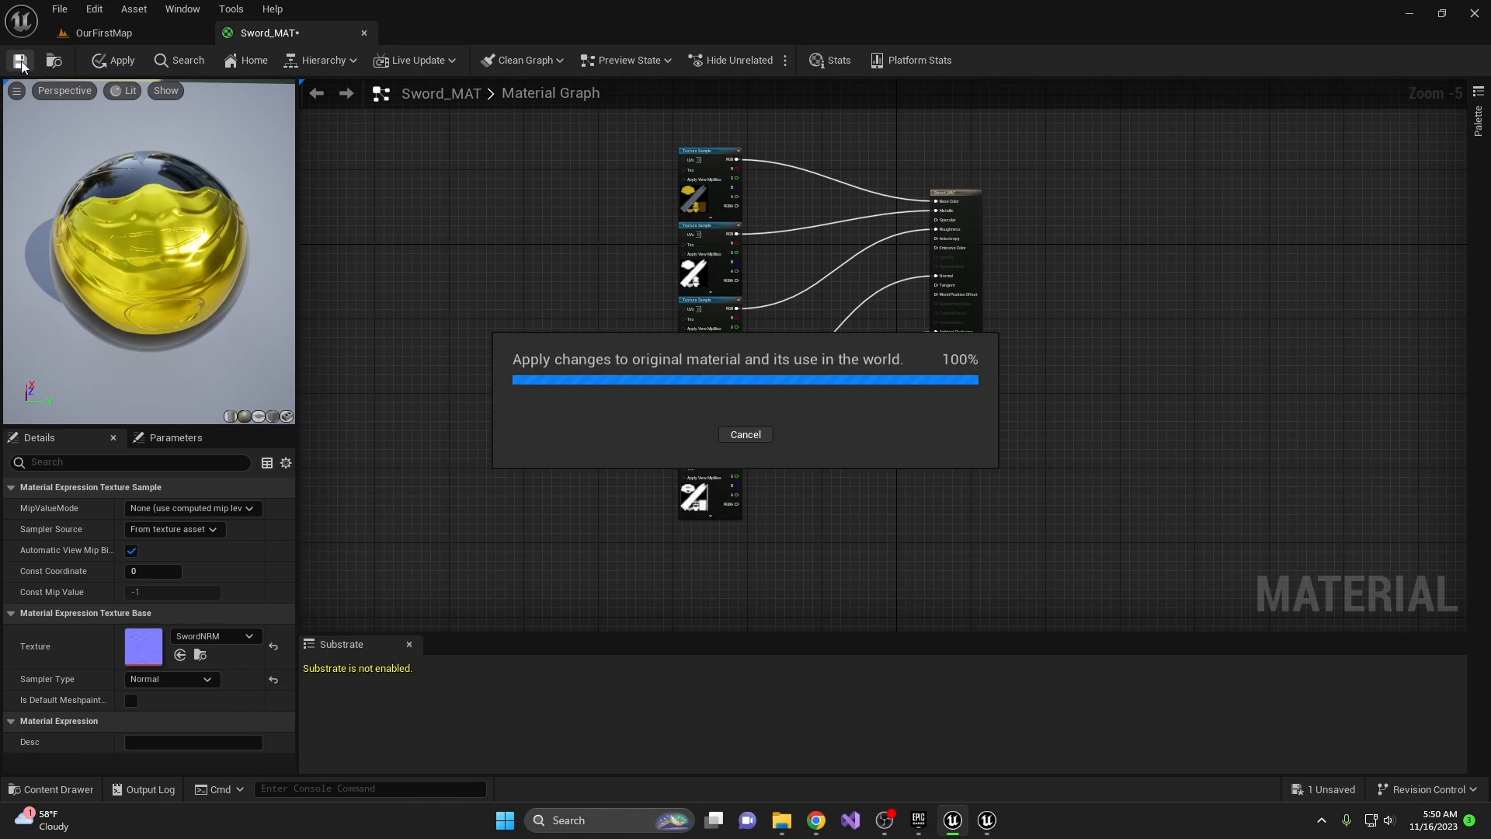
Apply Sword_MAT from the 3DAssets Materials folder to the SimpleSword mesh on the wall in OurFirstMap.
click(134, 36)
right_drag(691, 432, 645, 365)
key(w)
key(w)
click(645, 365)
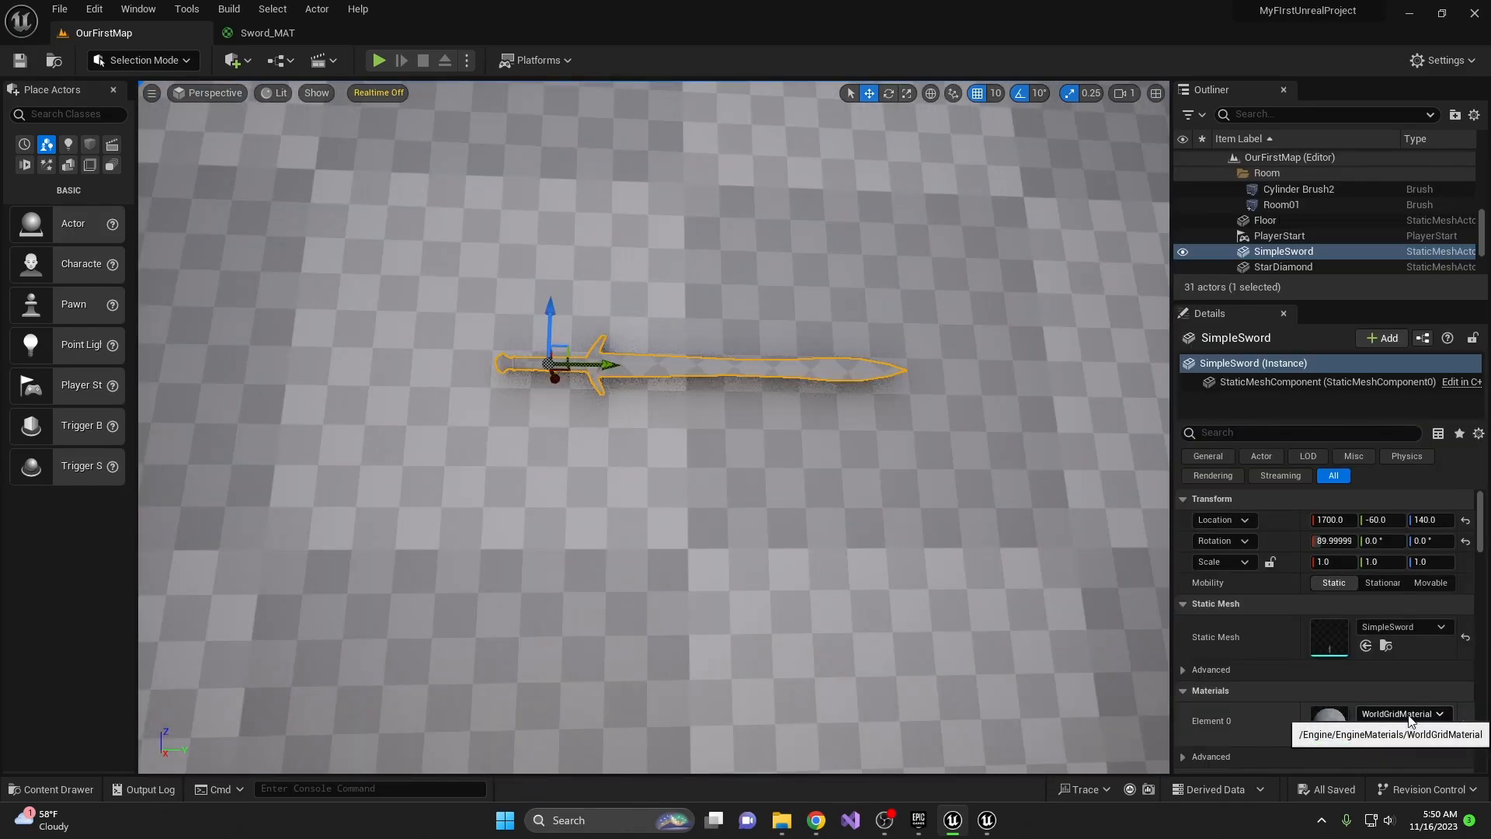
click(51, 789)
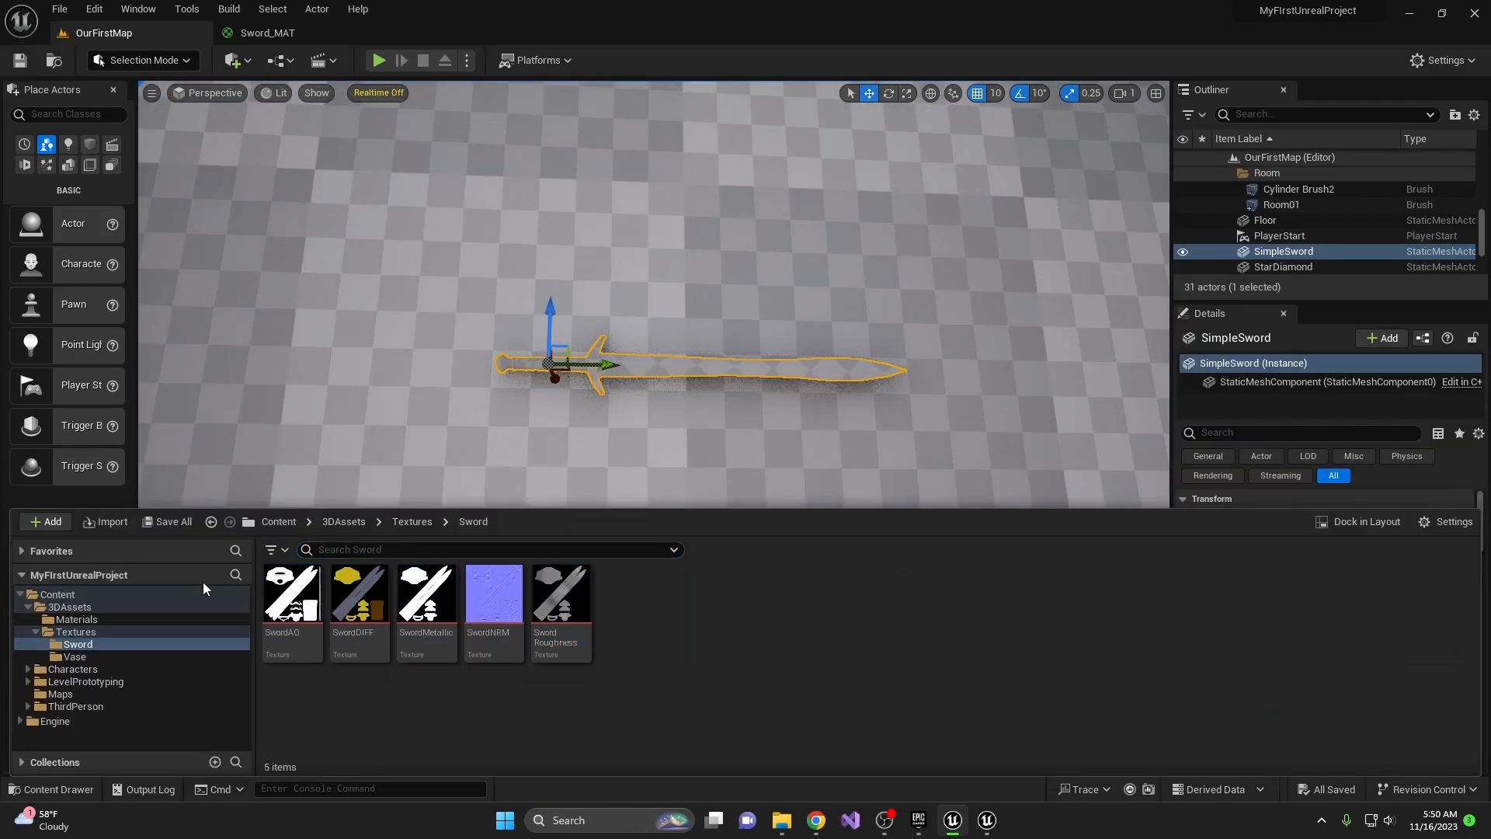
click(78, 619)
drag(293, 598, 630, 364)
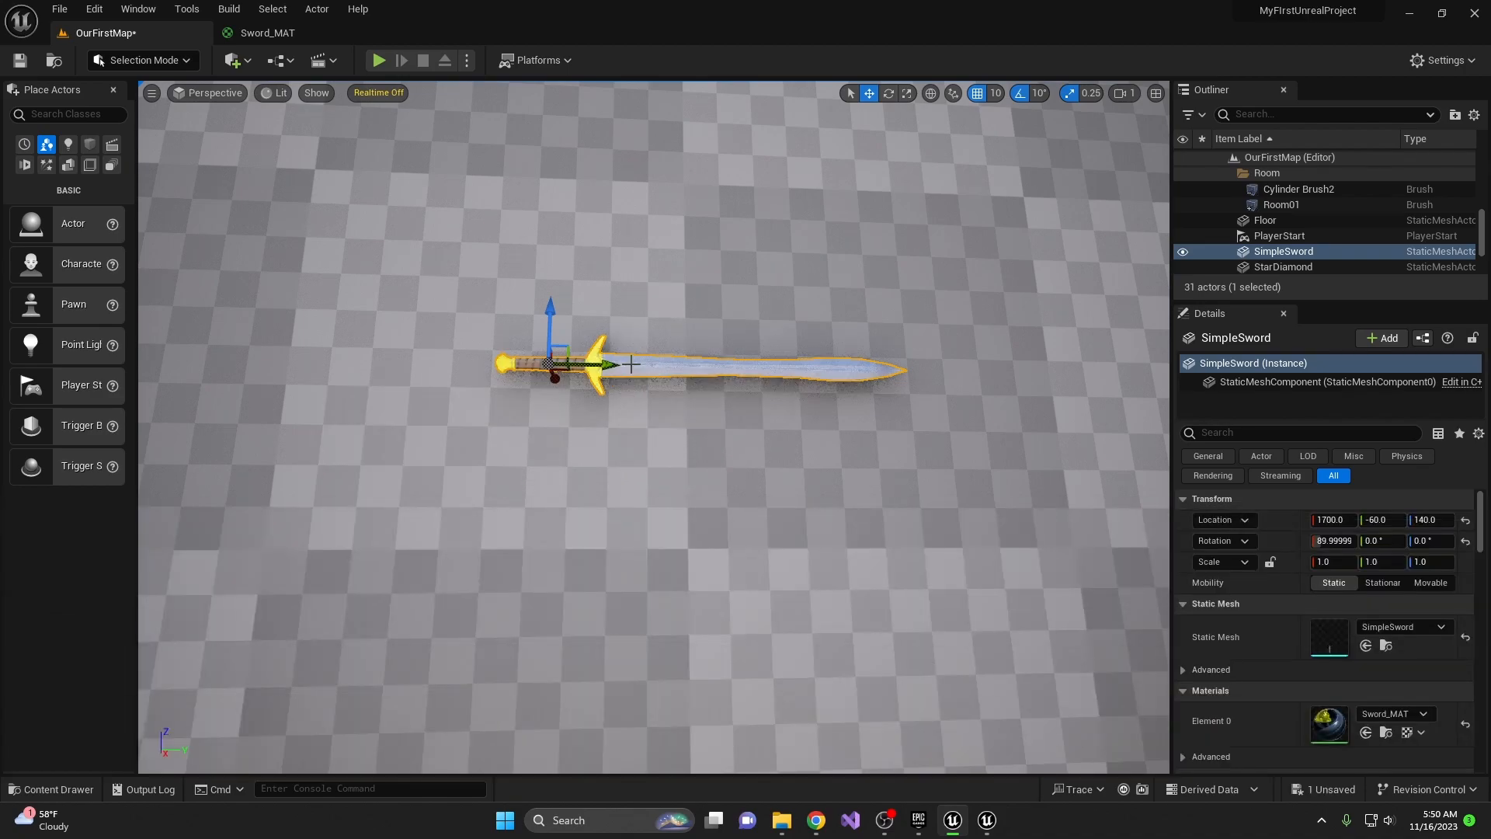
Playtest the level from the floor in front of the sword to inspect its material, and save OurFirstMap after stopping.
right_drag(715, 480, 715, 481)
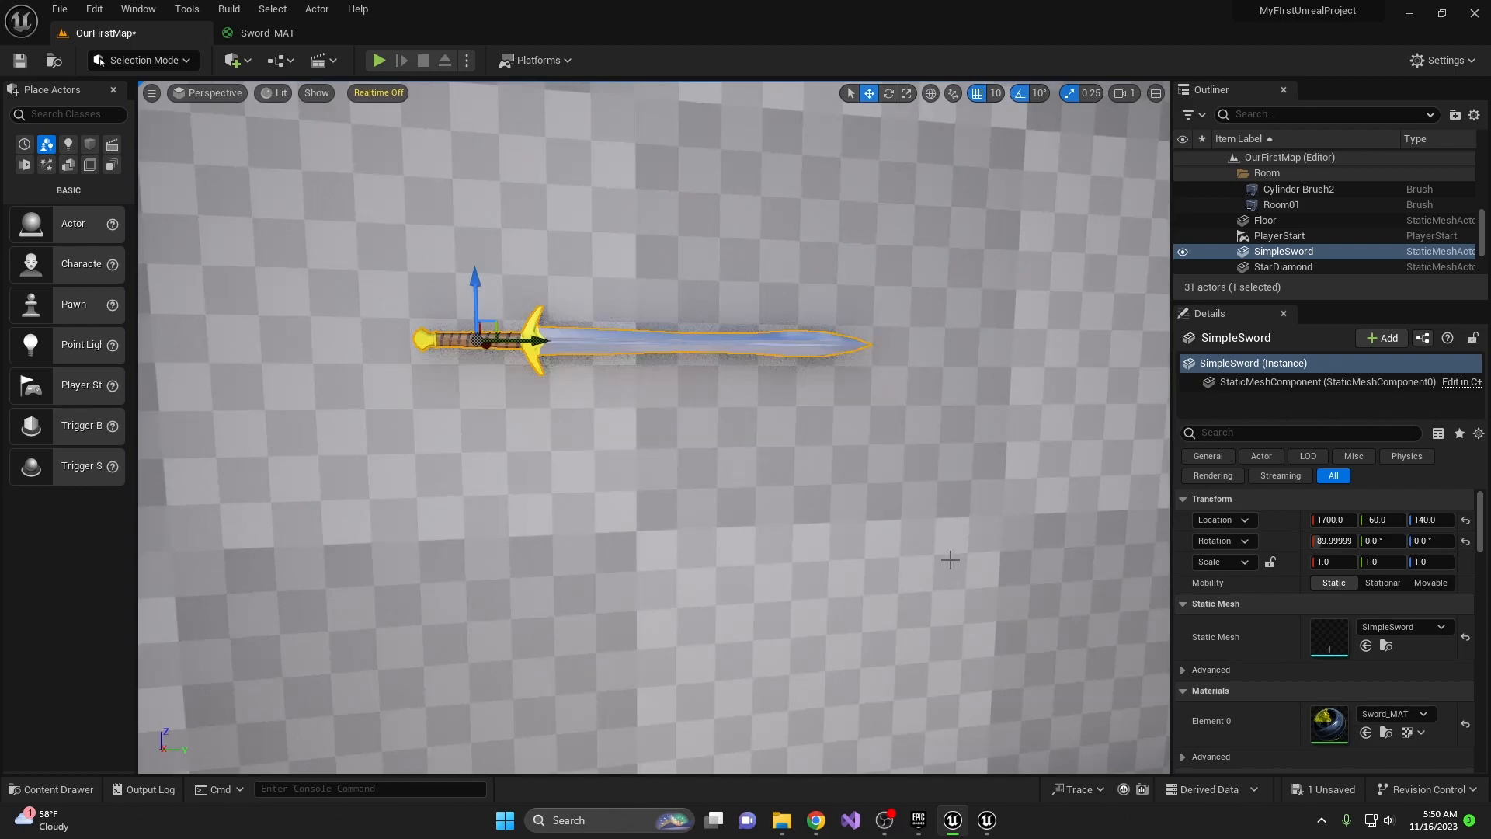
right_drag(887, 689, 888, 690)
right_click(635, 208)
click(714, 650)
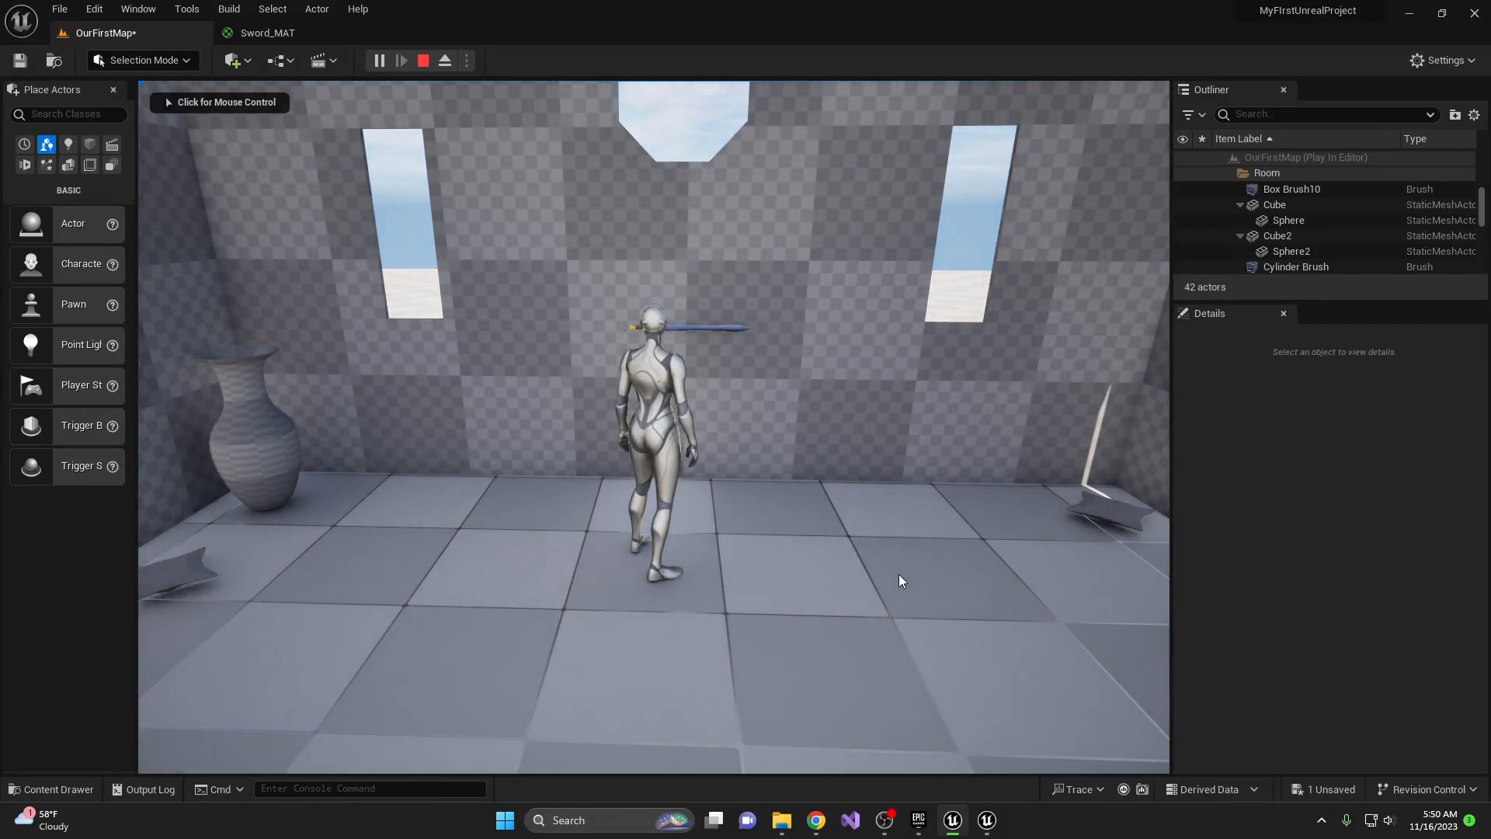
click(898, 576)
key(w)
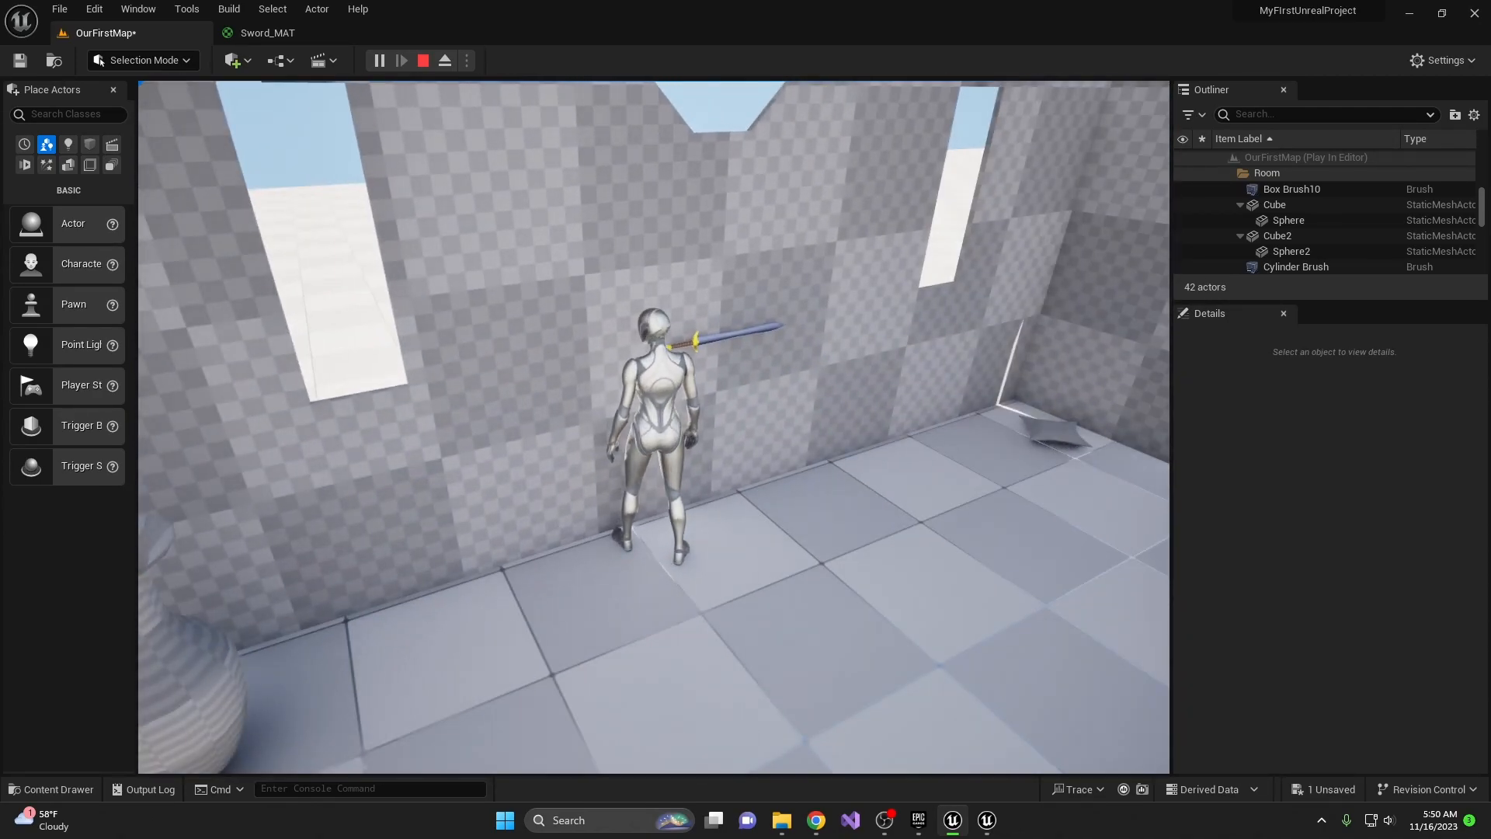
key(Escape)
click(17, 62)
Create a new material named Vase_MAT in the 3DAssets Materials folder.
key(ctrl+space)
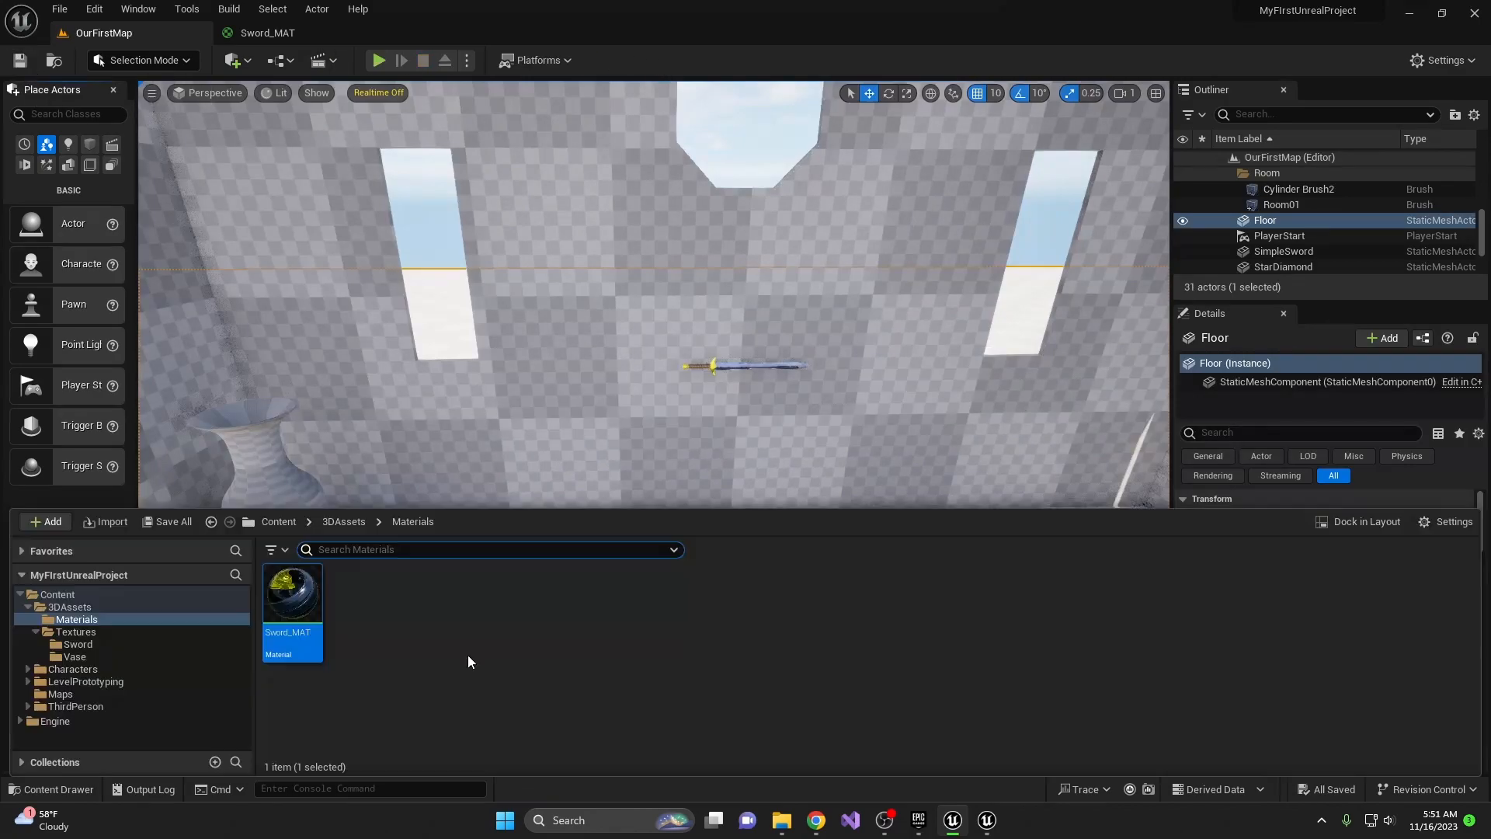
right_click(416, 637)
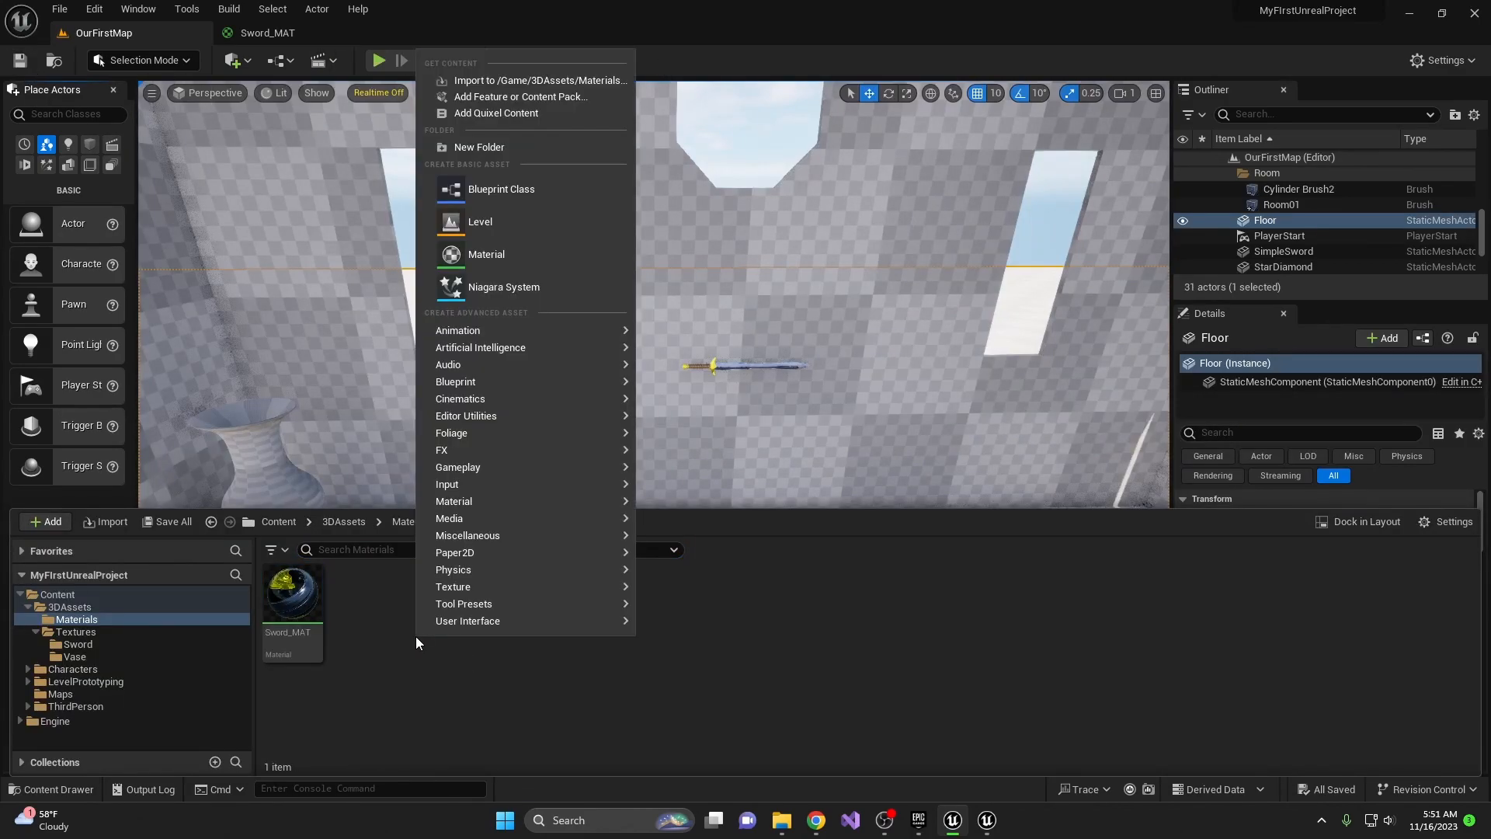
click(512, 263)
text(Vase_)
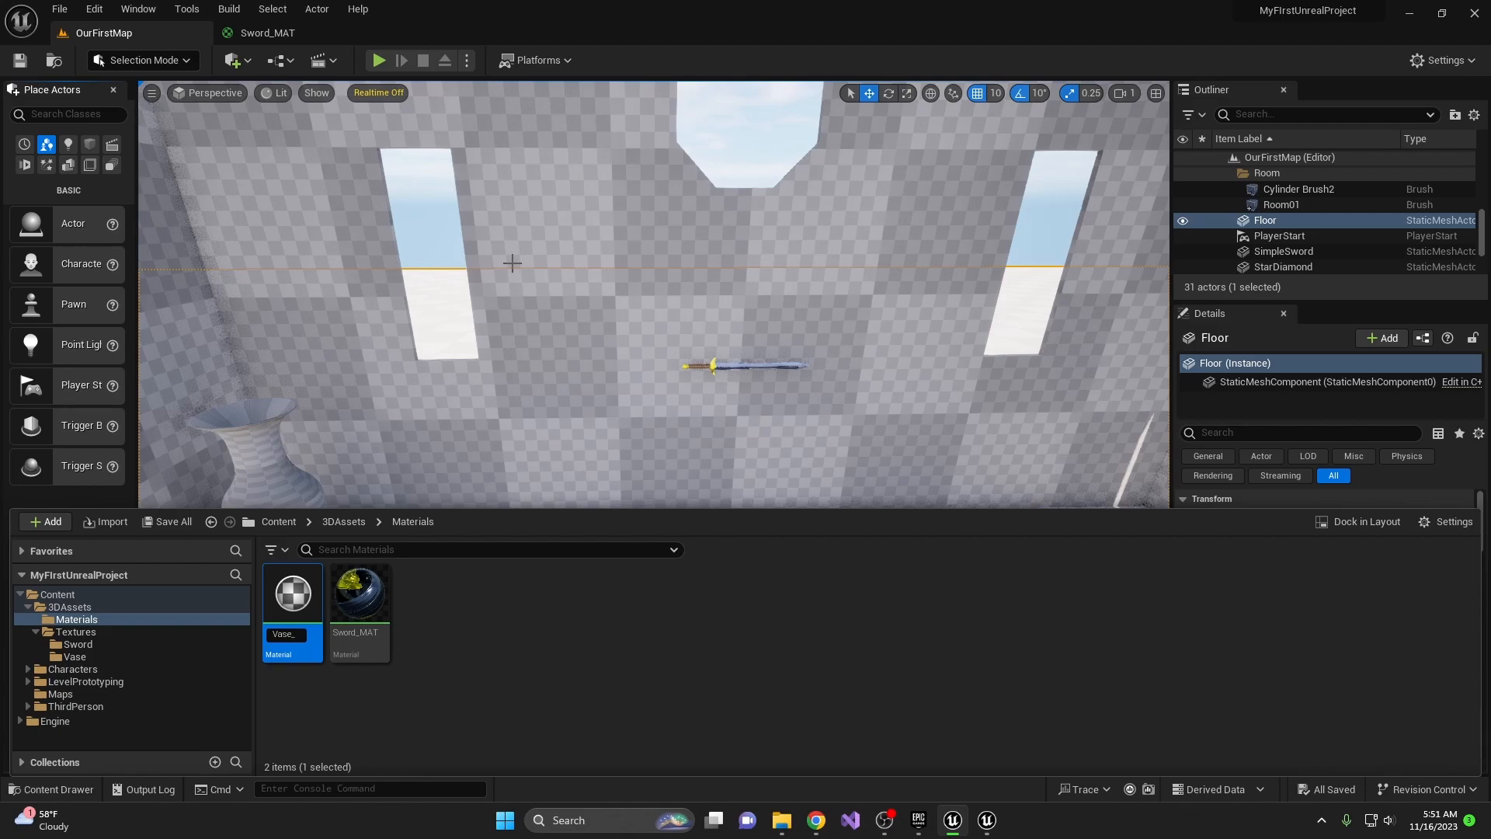
text(MAT)
key(Return)
Open Vase_MAT and add the Vase01DIFF, Vase02DIFF and Vase02NRM textures from the Vase folder to its graph.
key(ctrl+space)
click(74, 656)
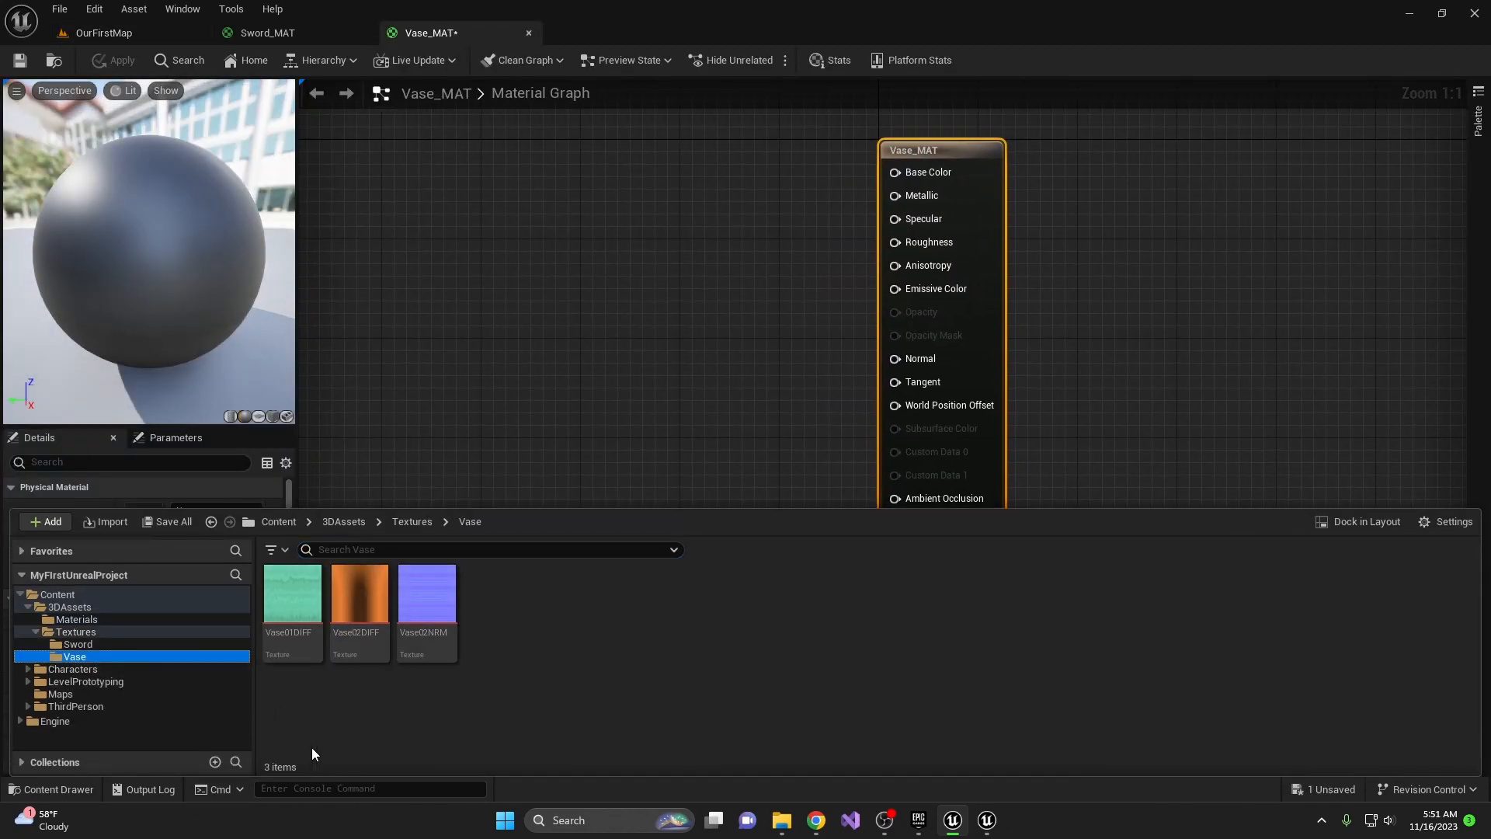
drag(299, 682, 478, 622)
drag(306, 603, 462, 439)
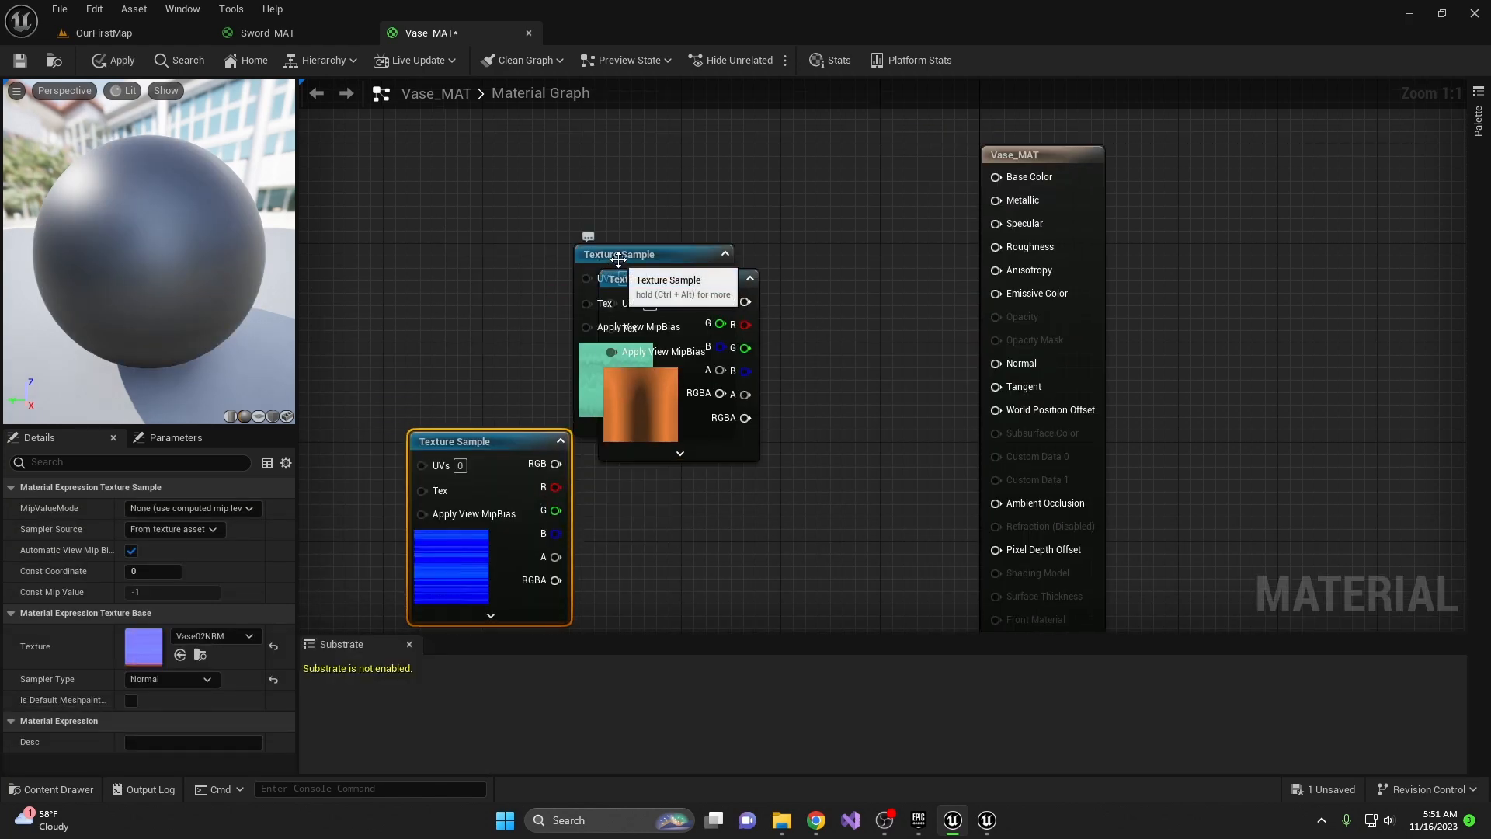
Stack the Vase01DIFF node directly above the Vase02DIFF node in the Vase_MAT graph.
drag(617, 258, 437, 60)
drag(676, 564, 477, 277)
right_drag(477, 77, 536, 149)
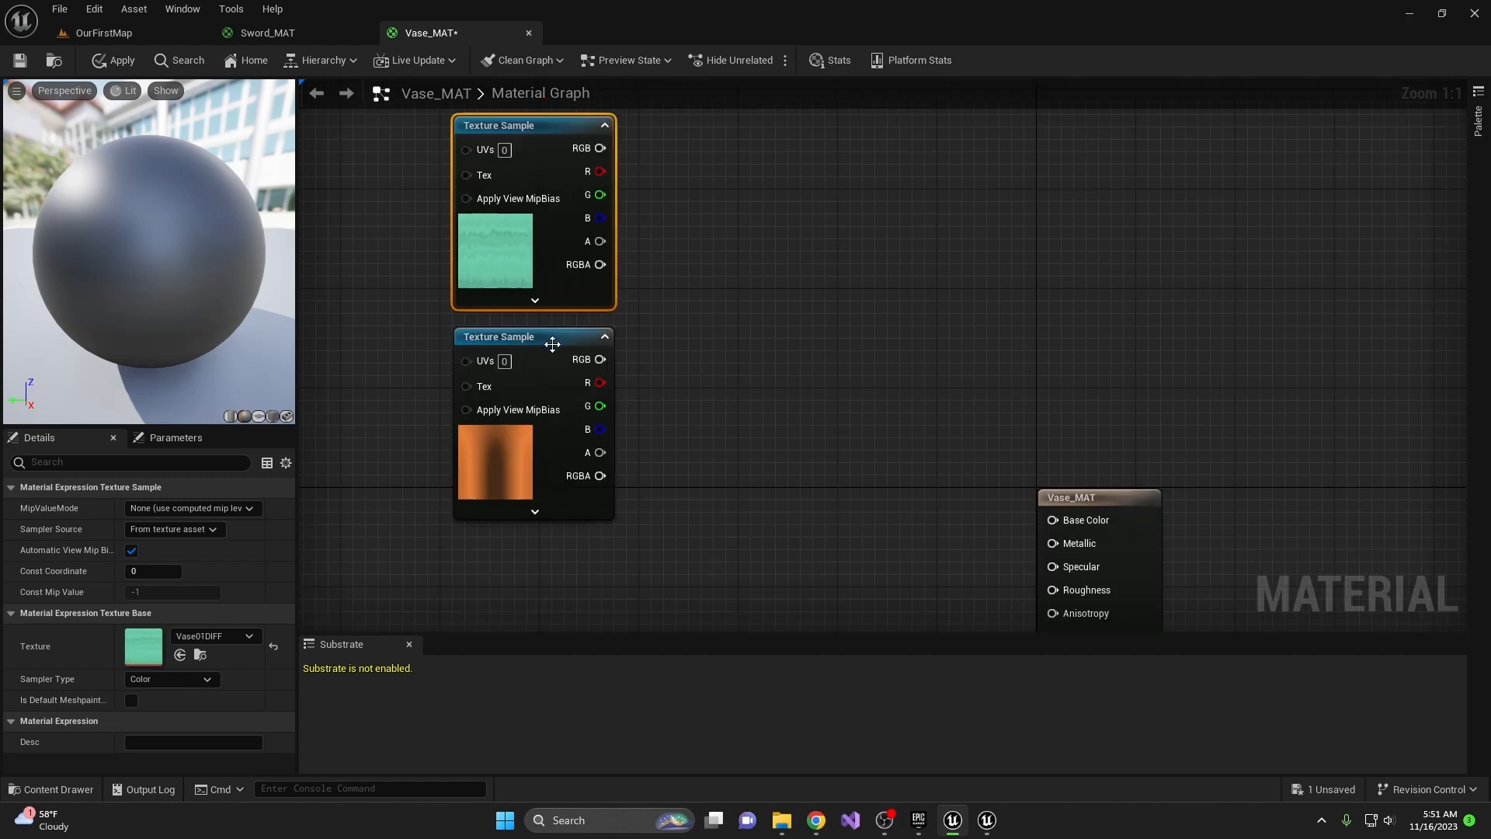
click(536, 148)
Connect Vase02NRM's RGB output to Normal, move its node beside the material's lower inputs, and inspect the preview sphere.
right_drag(653, 513, 659, 86)
drag(618, 380, 1058, 279)
drag(590, 359, 911, 434)
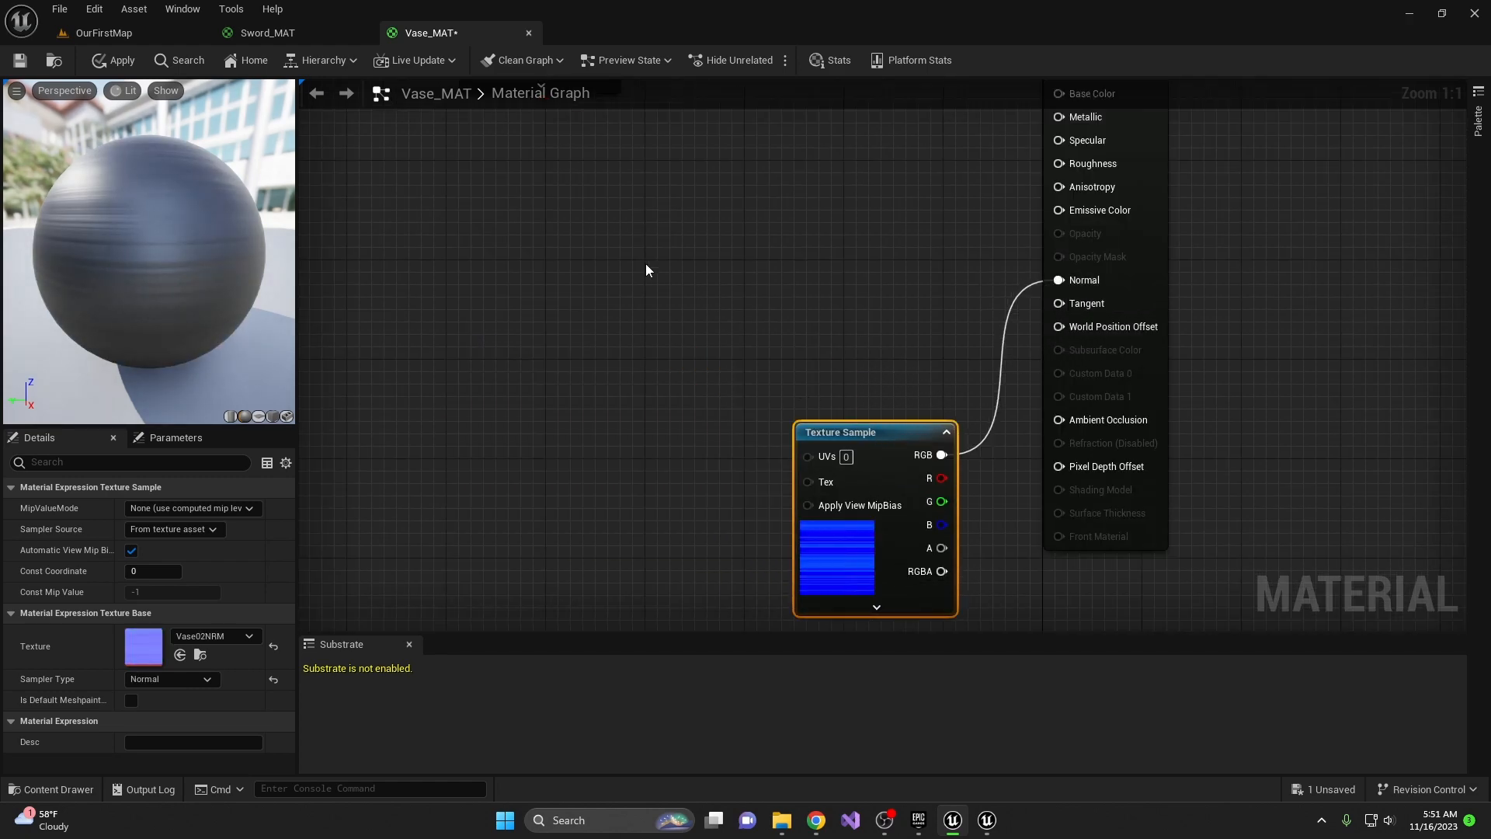
drag(133, 231, 272, 233)
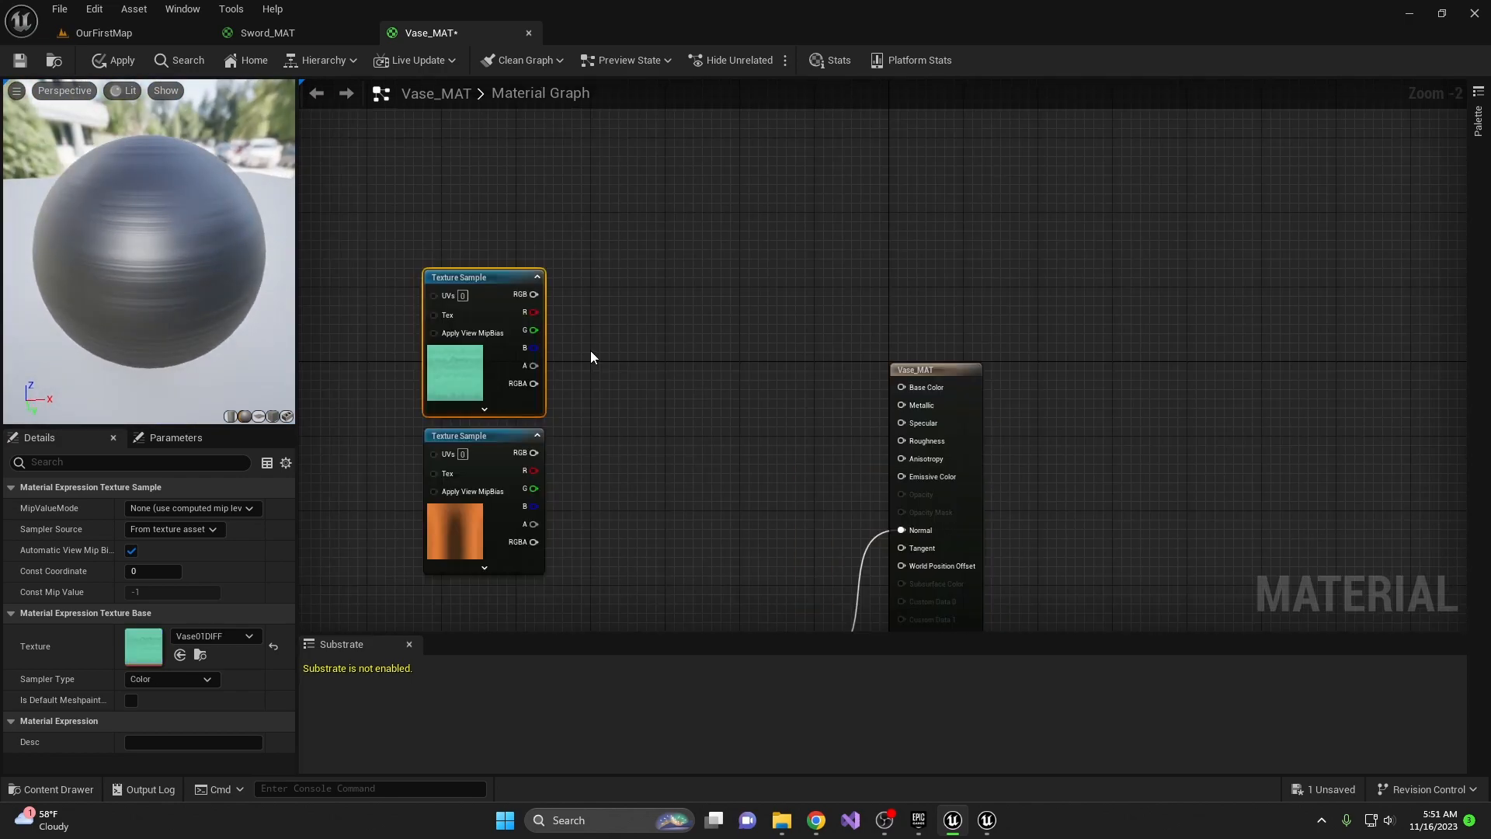
Try the RGB outputs of Vase01DIFF and Vase02DIFF in turn as the Base Color input of Vase_MAT.
drag(534, 294, 901, 387)
click(669, 491)
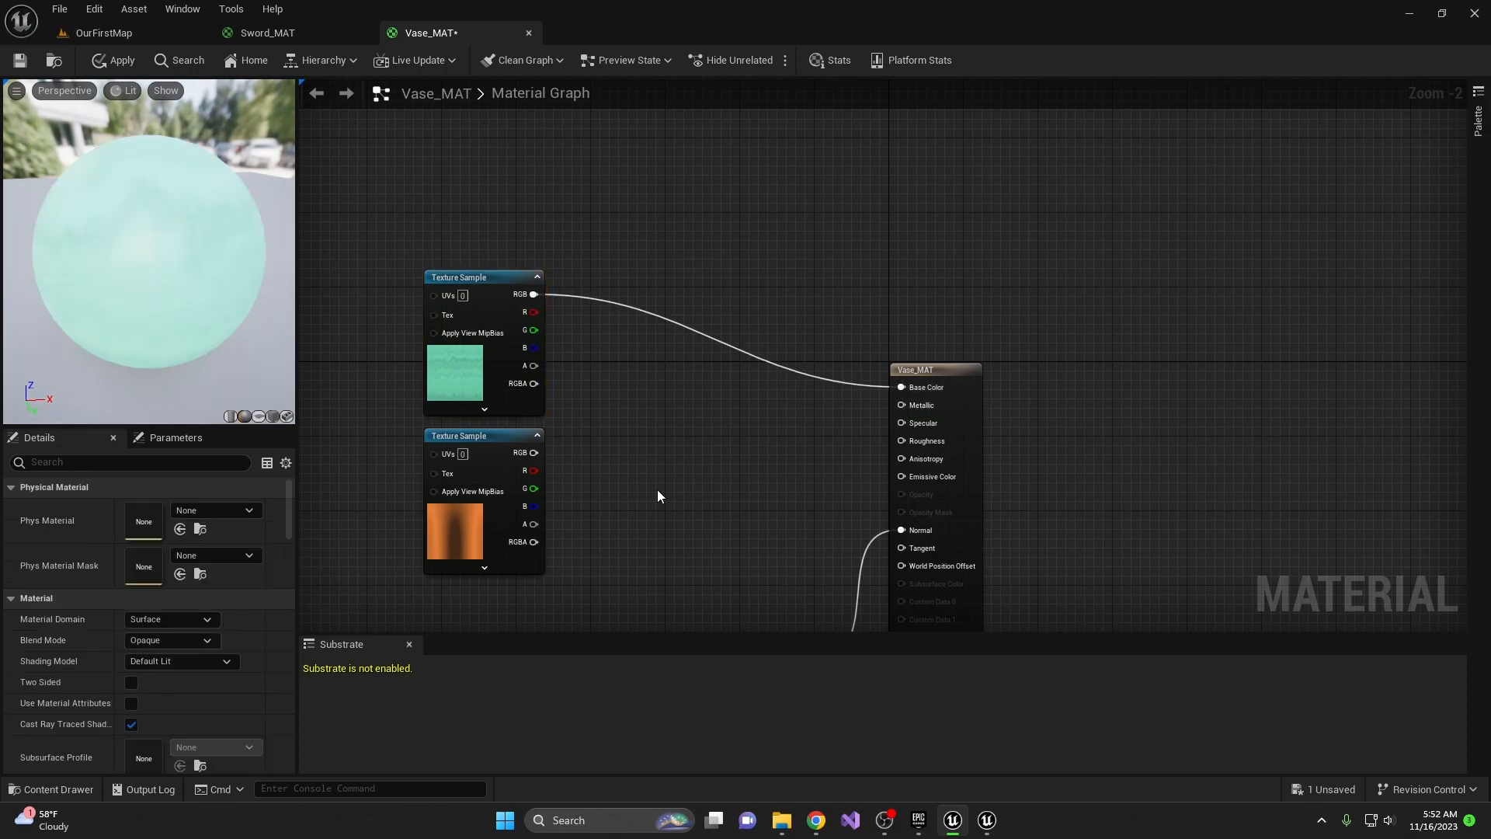
drag(535, 455, 902, 387)
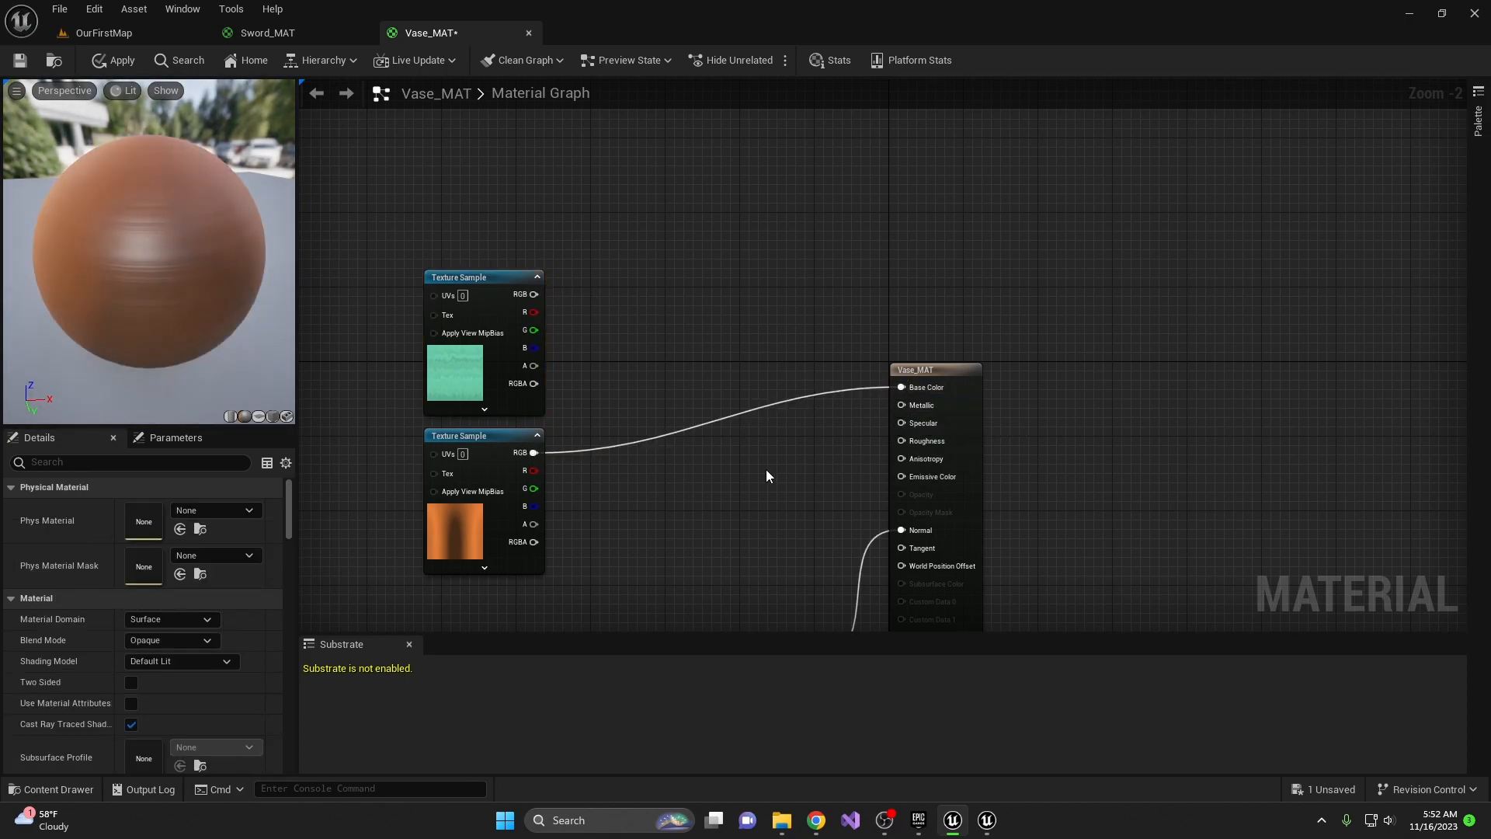
Convert the Vase01DIFF texture sample to a parameter named Base Color.
click(484, 302)
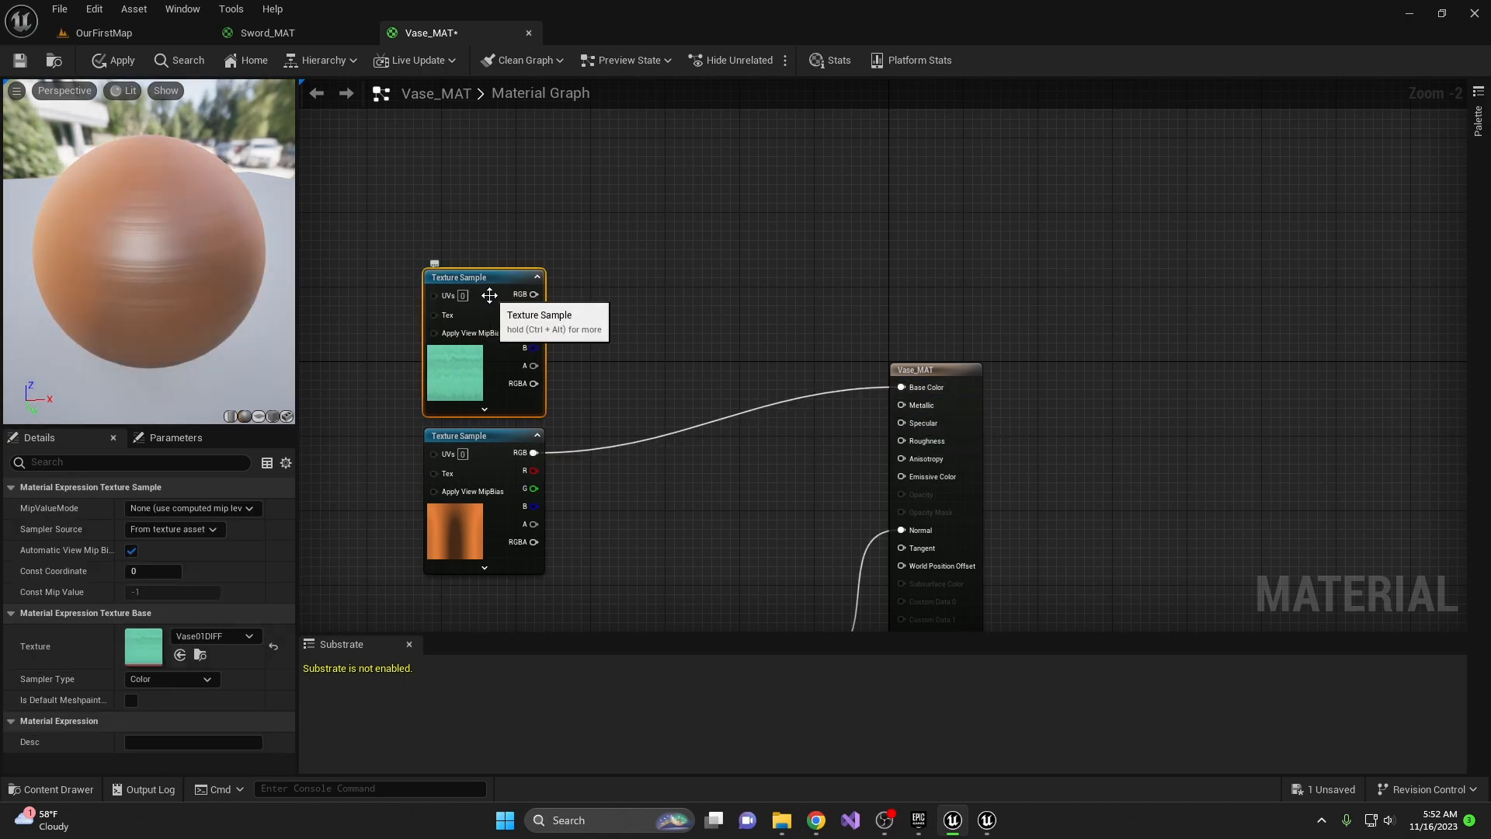
right_click(495, 305)
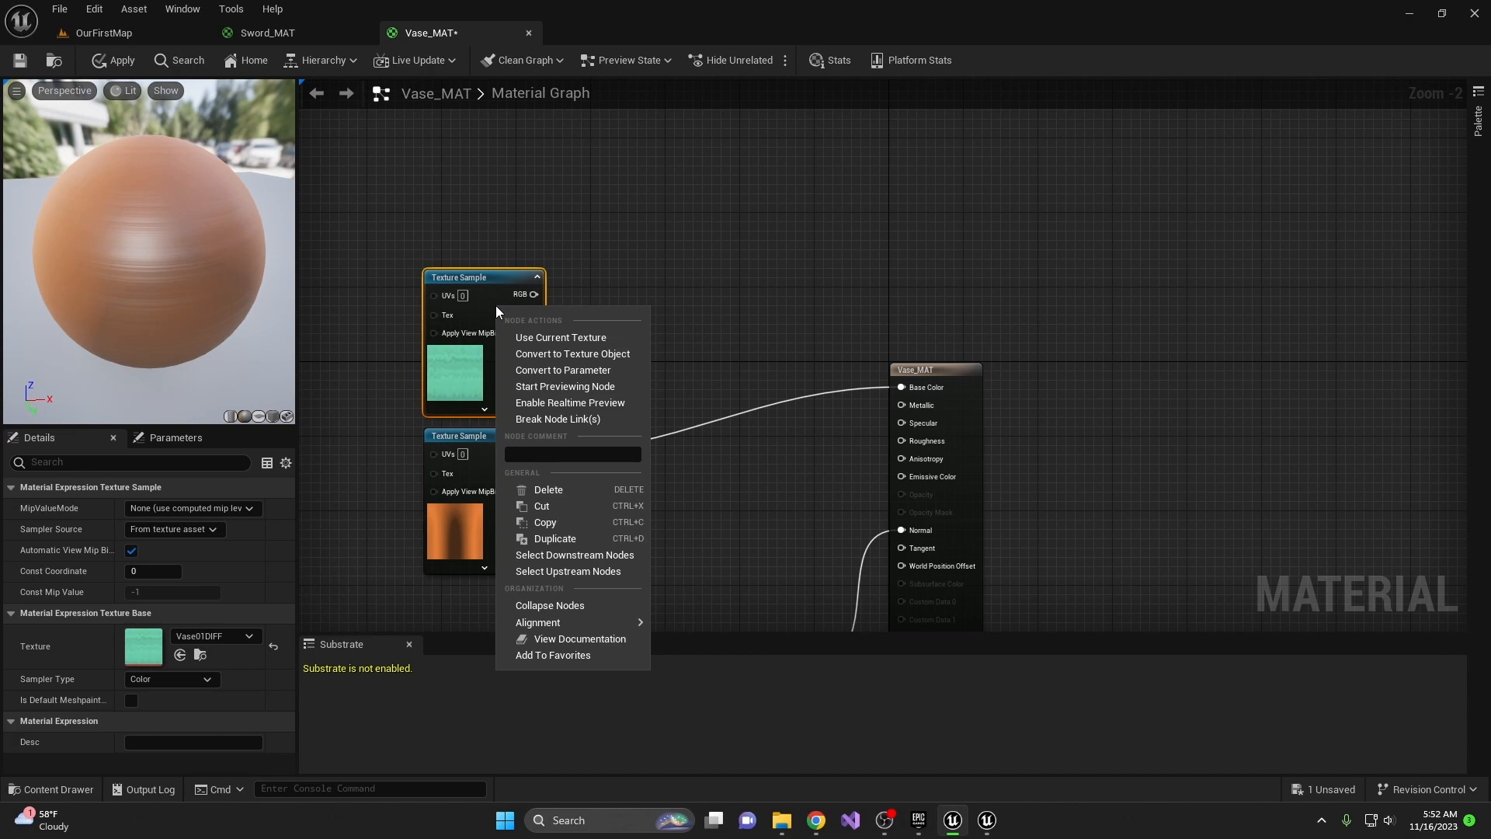
click(617, 371)
text(Base Color)
click(622, 380)
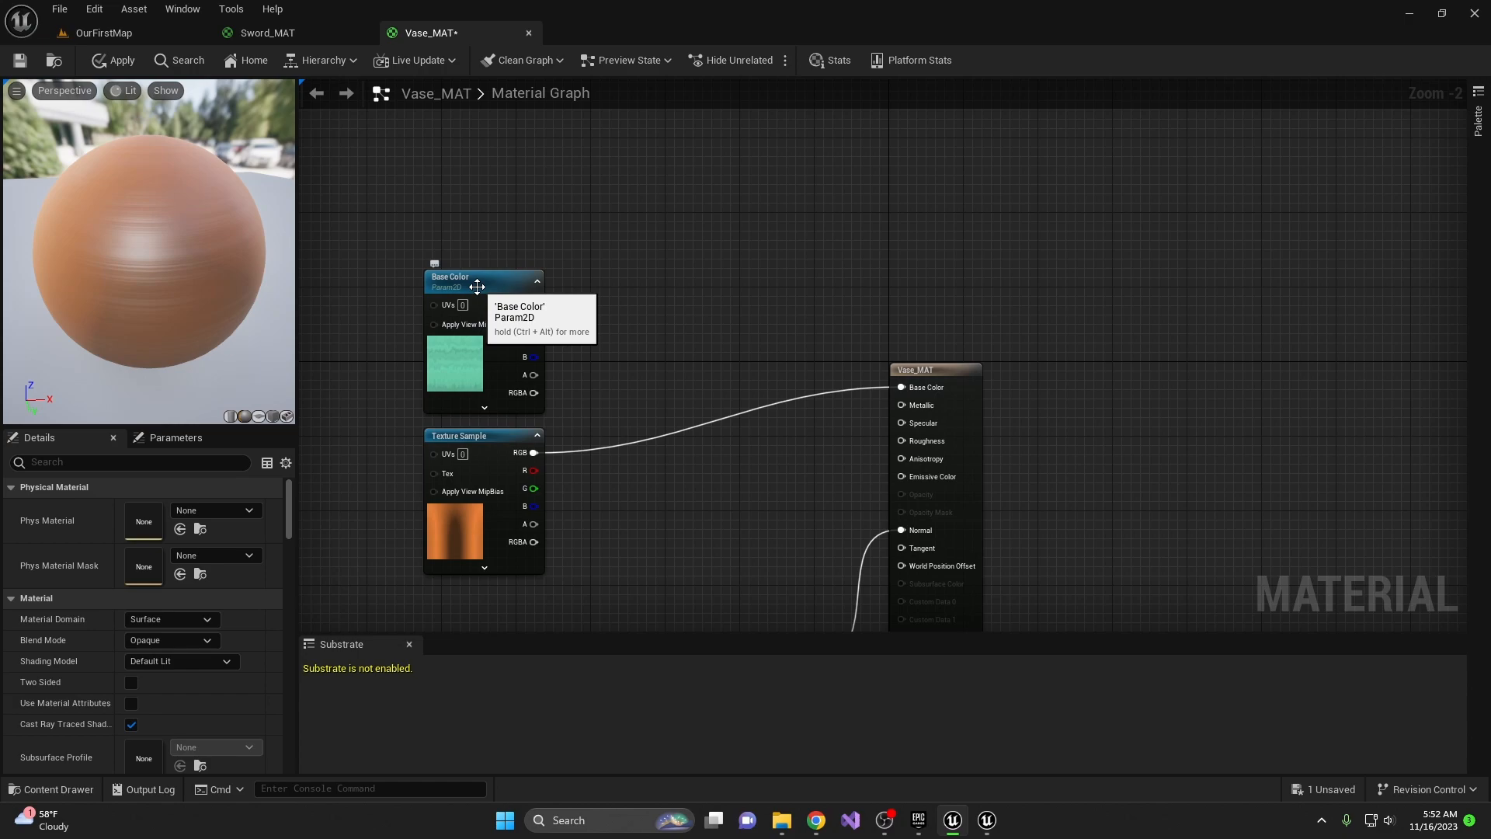
Delete the Vase02DIFF node, connect the Base Color parameter's RGB output to Base Color, and save Vase_MAT.
click(507, 465)
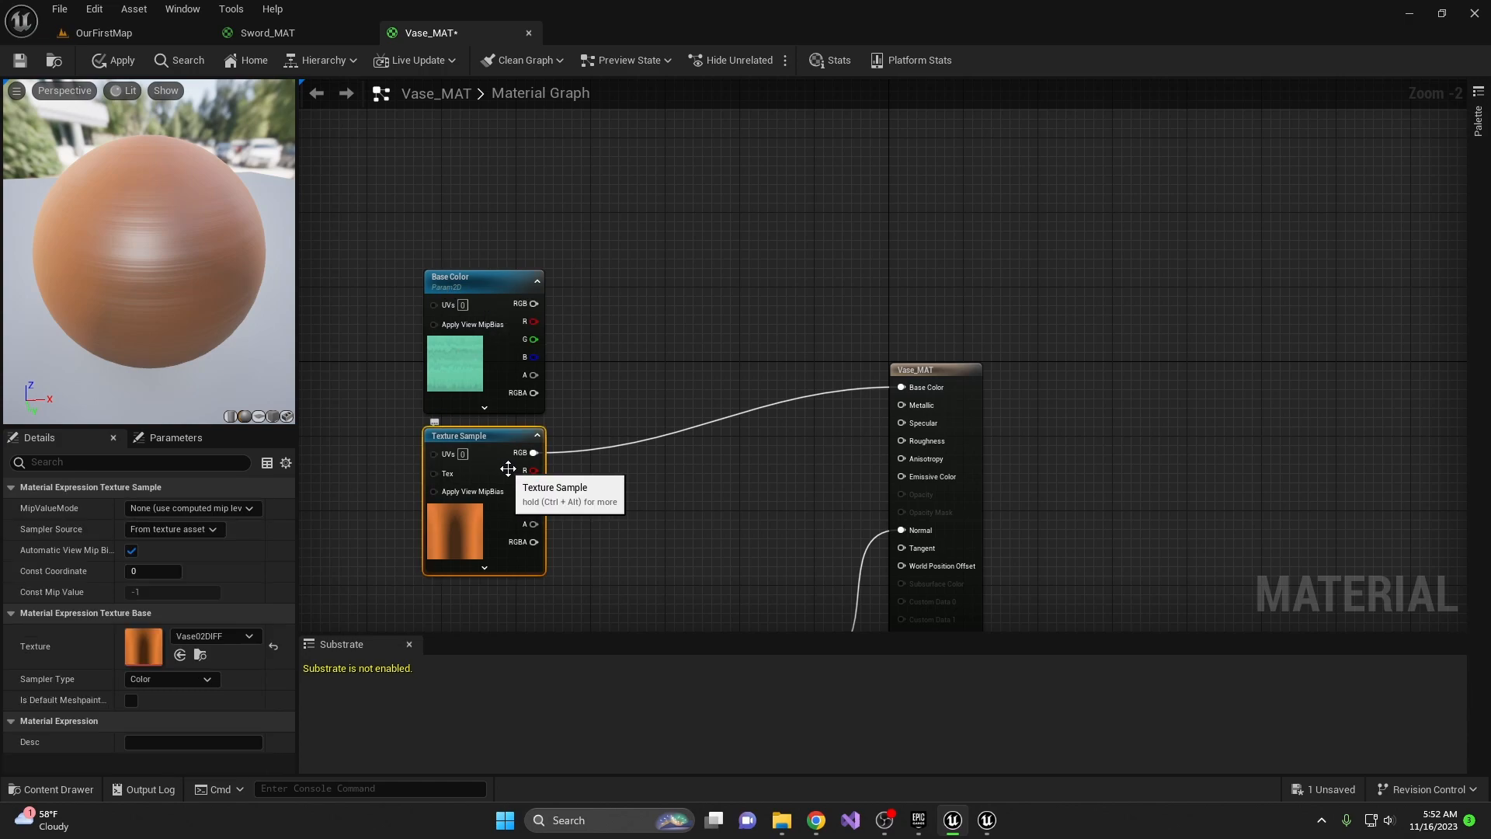
key(Delete)
drag(534, 304, 902, 388)
click(20, 60)
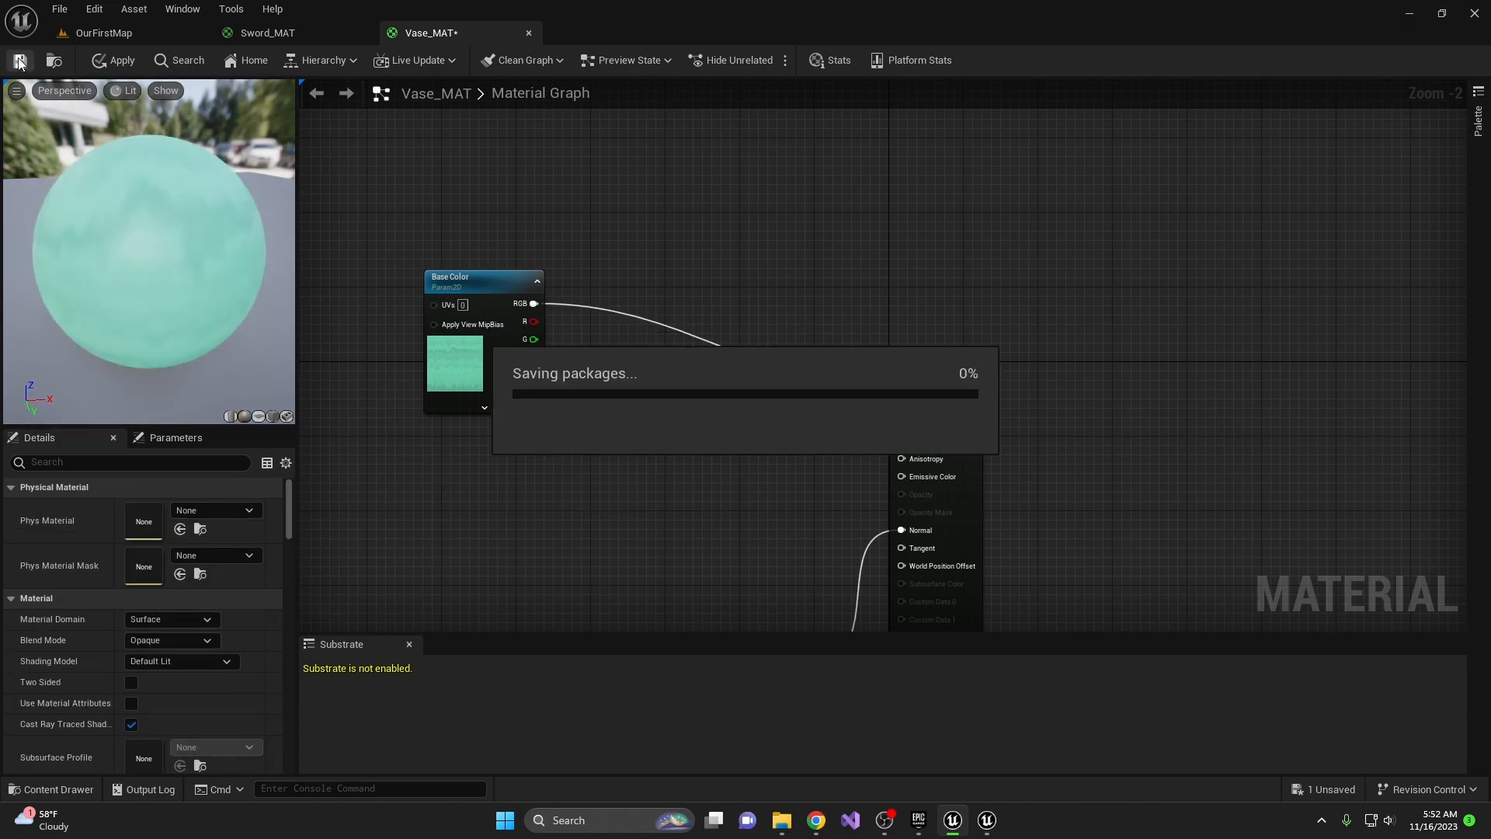
Assign Vase_MAT to material Element 0 of the Vase_01 mesh in OurFirstMap.
click(104, 33)
right_drag(749, 534, 600, 448)
click(592, 446)
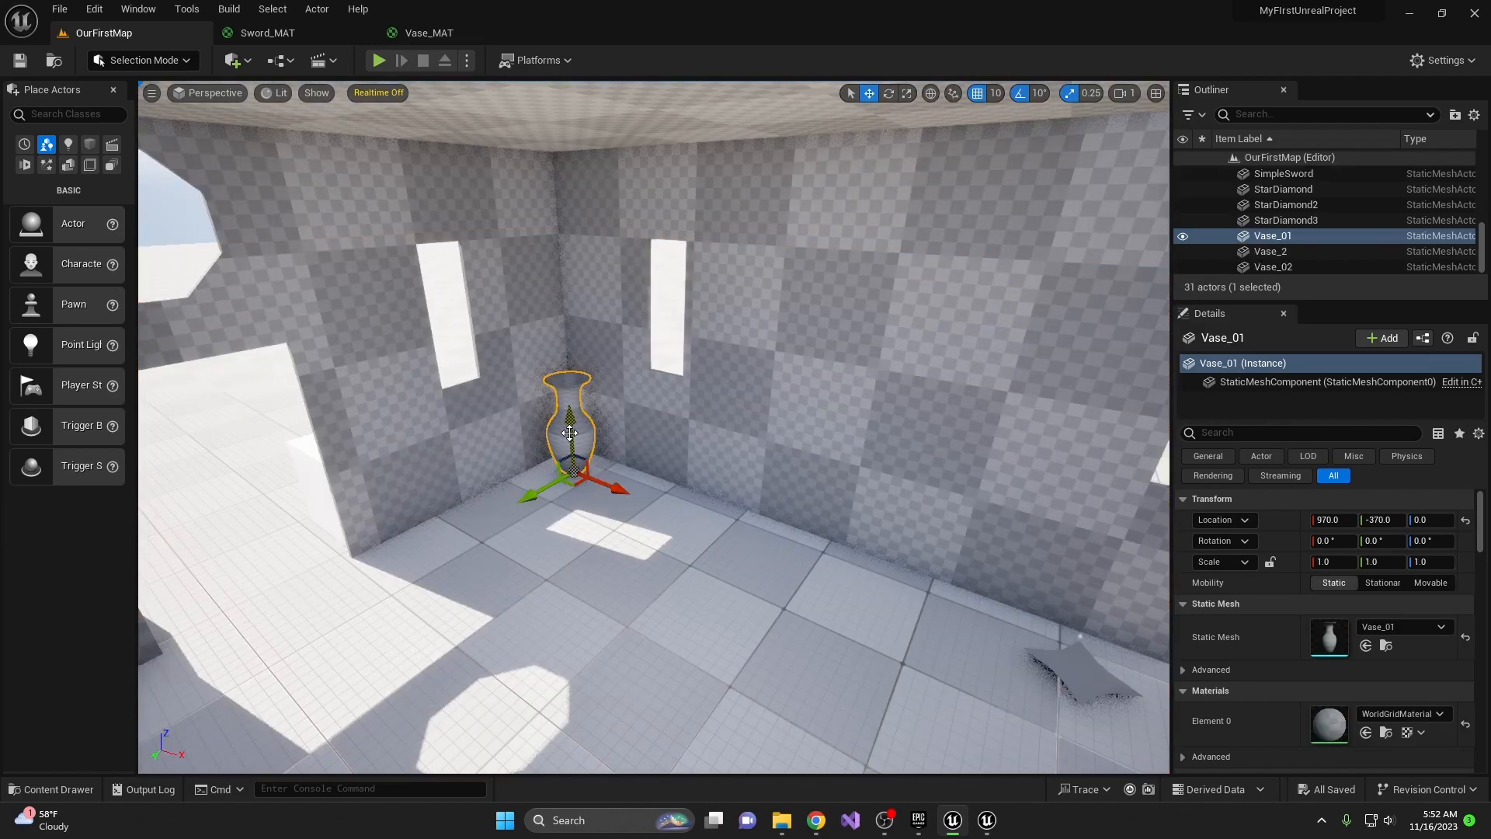
click(1418, 713)
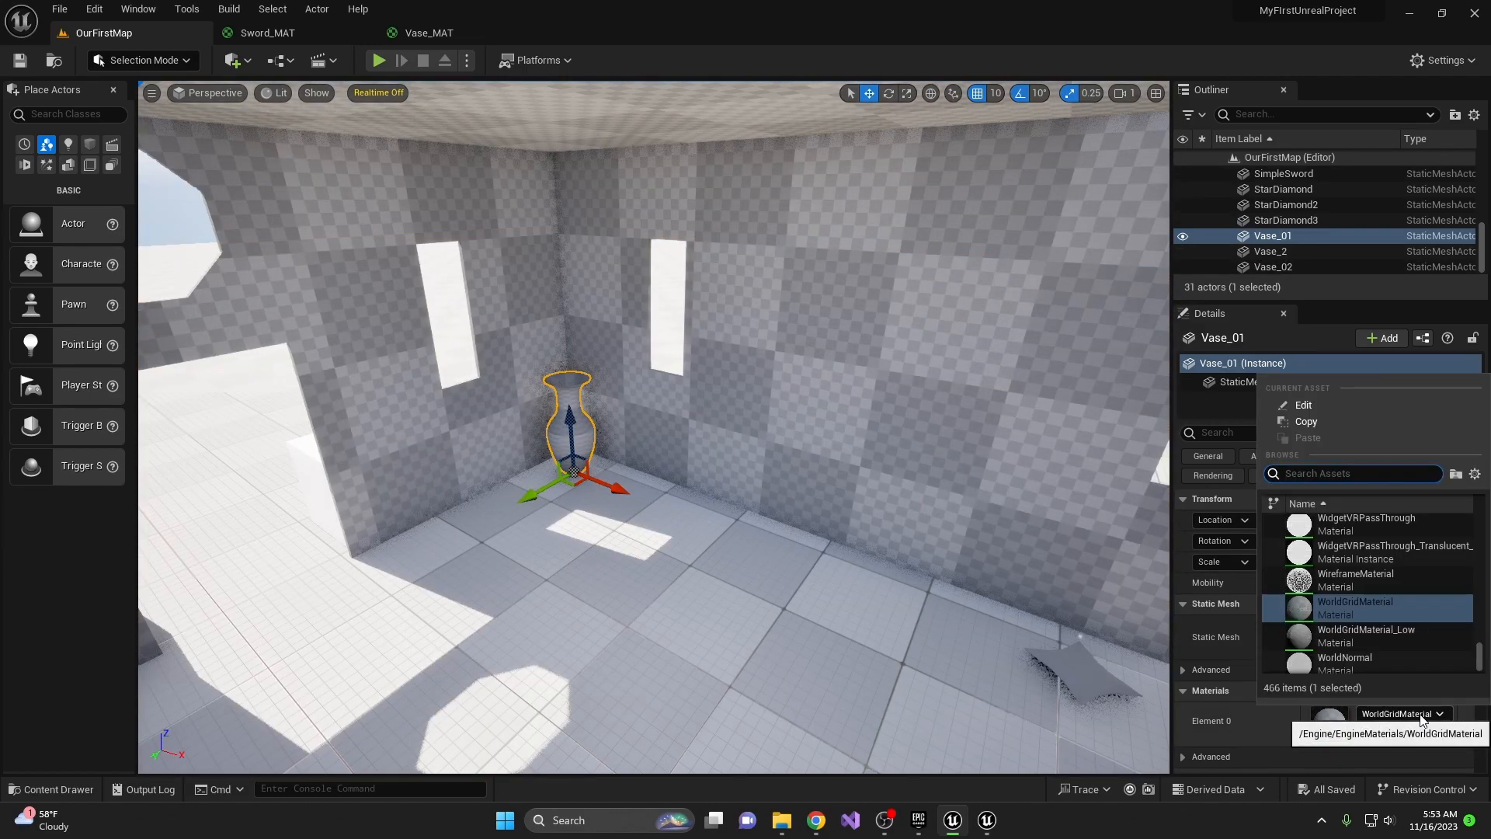
text(vase)
click(1335, 531)
Select the Vase_02 mesh in the level and create a material instance of Vase_MAT named Vase_Inst.
right_drag(932, 467, 854, 446)
right_drag(719, 474, 559, 473)
click(719, 474)
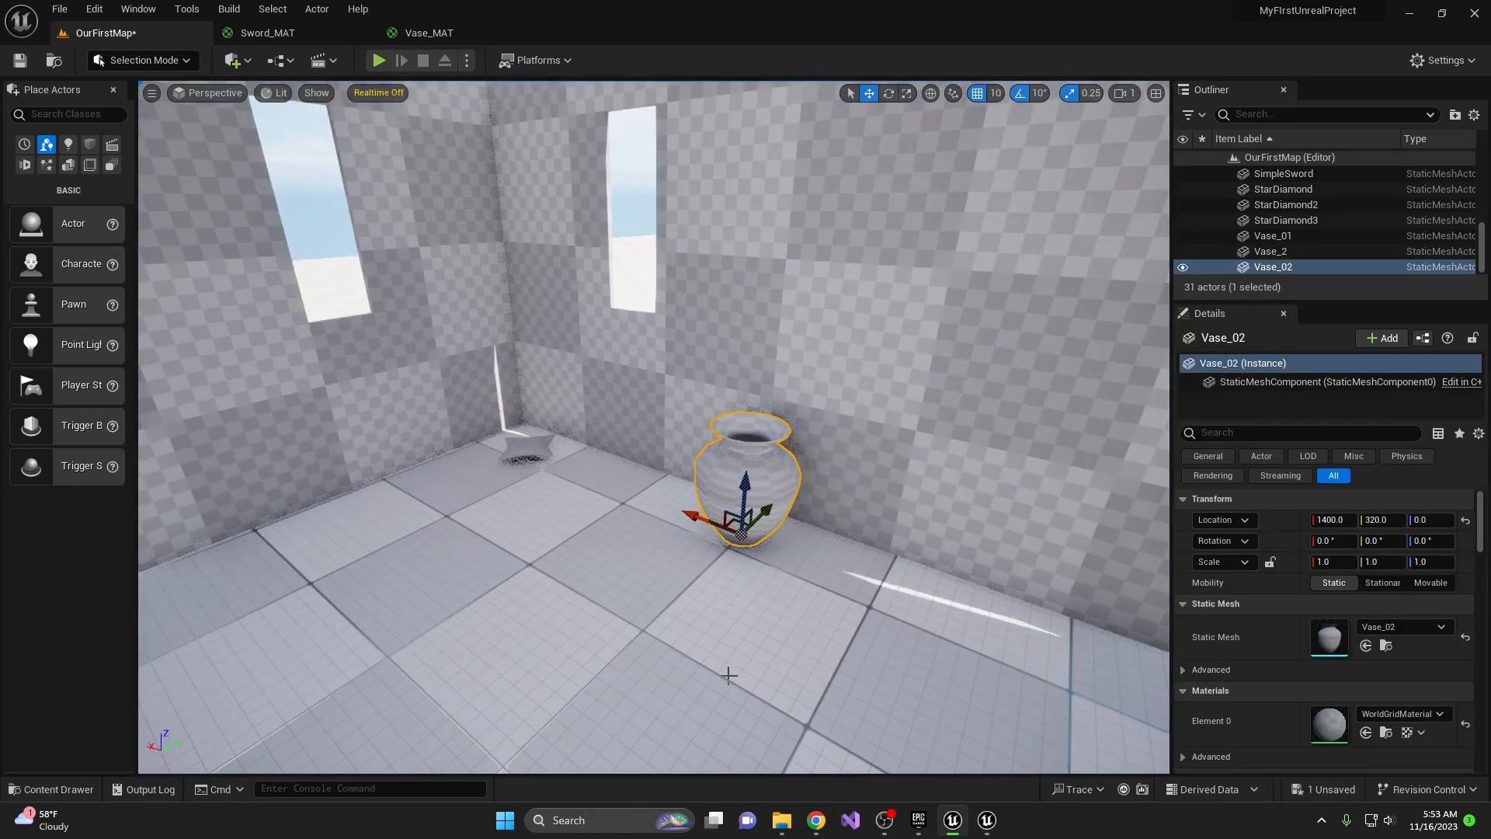
key(ctrl+space)
click(175, 619)
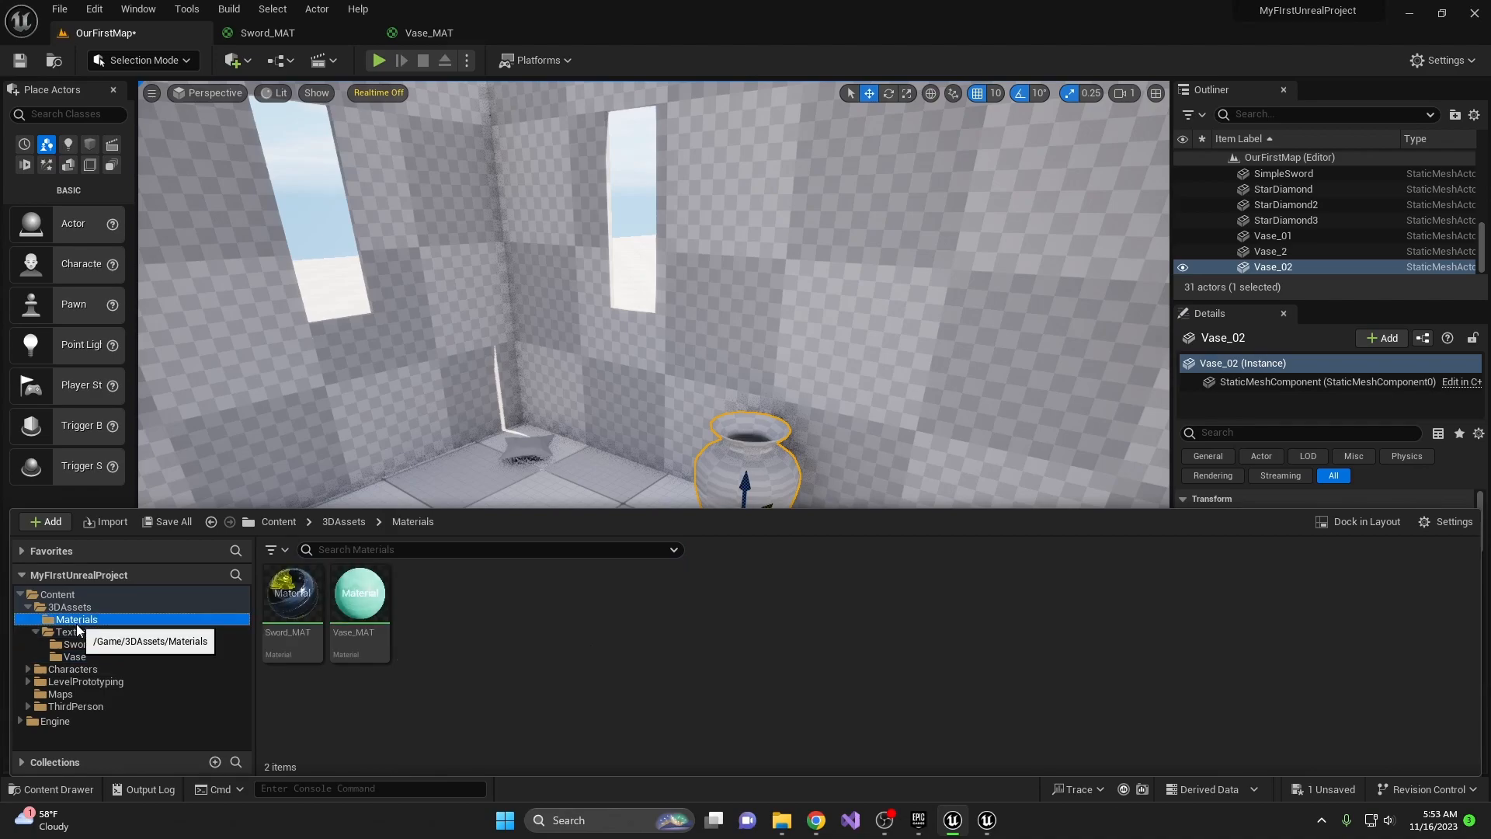
right_click(369, 600)
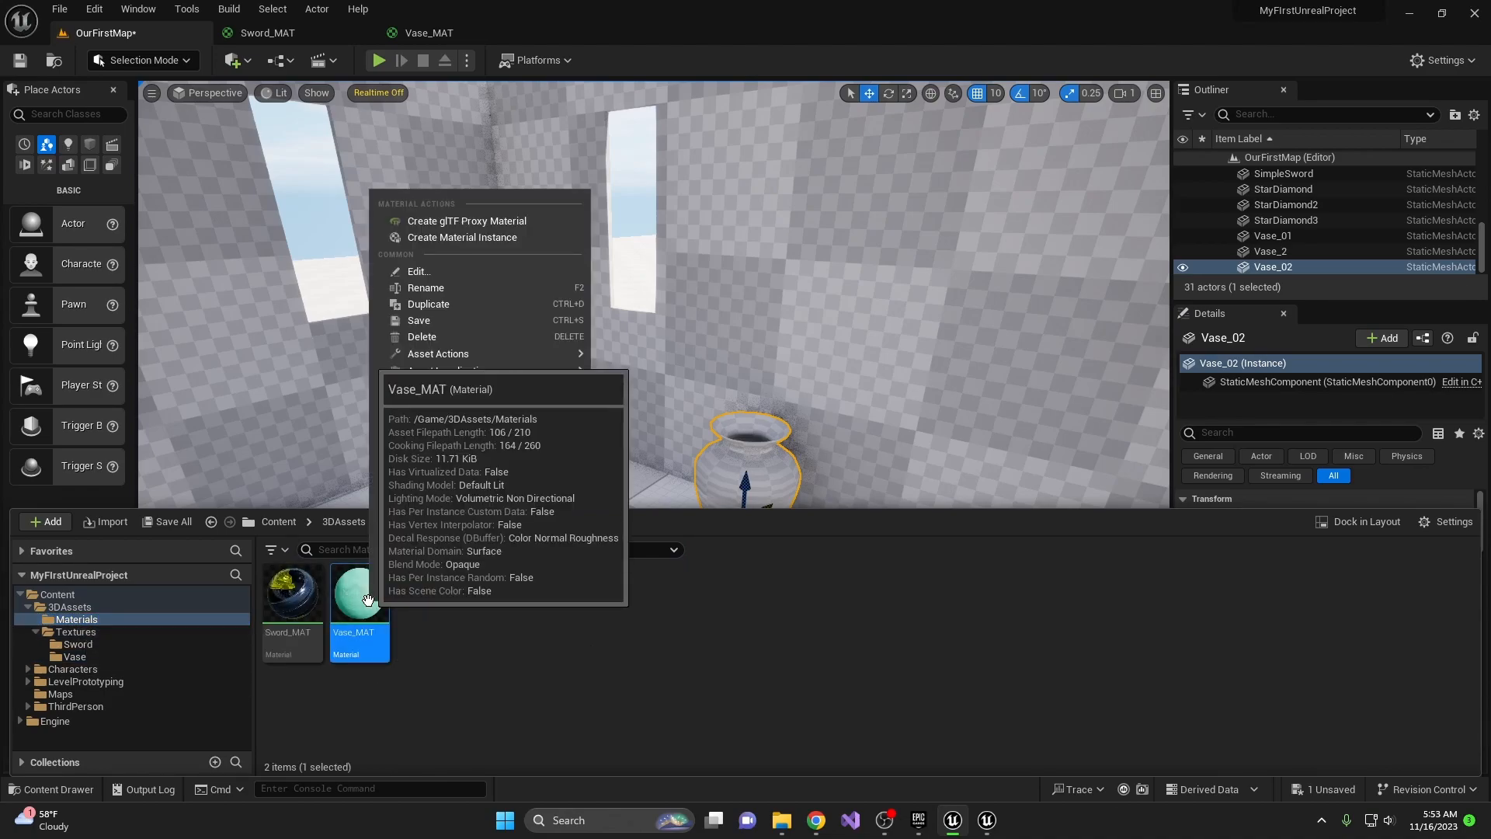
click(469, 237)
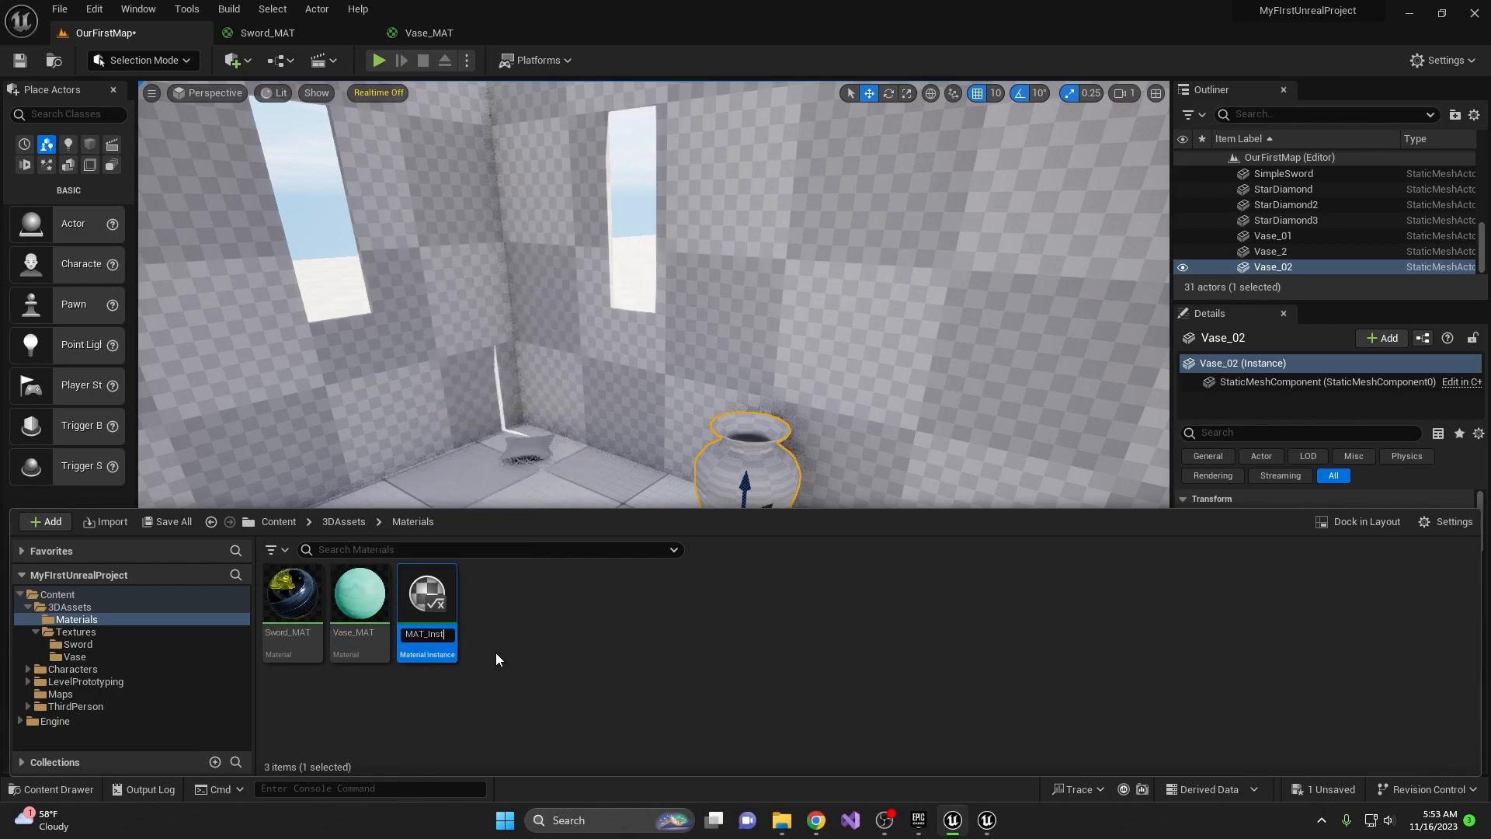
key(shift+Left)
key(shift+Left)
key(shift+Left)
key(shift+Left)
key(BackSpace)
key(Return)
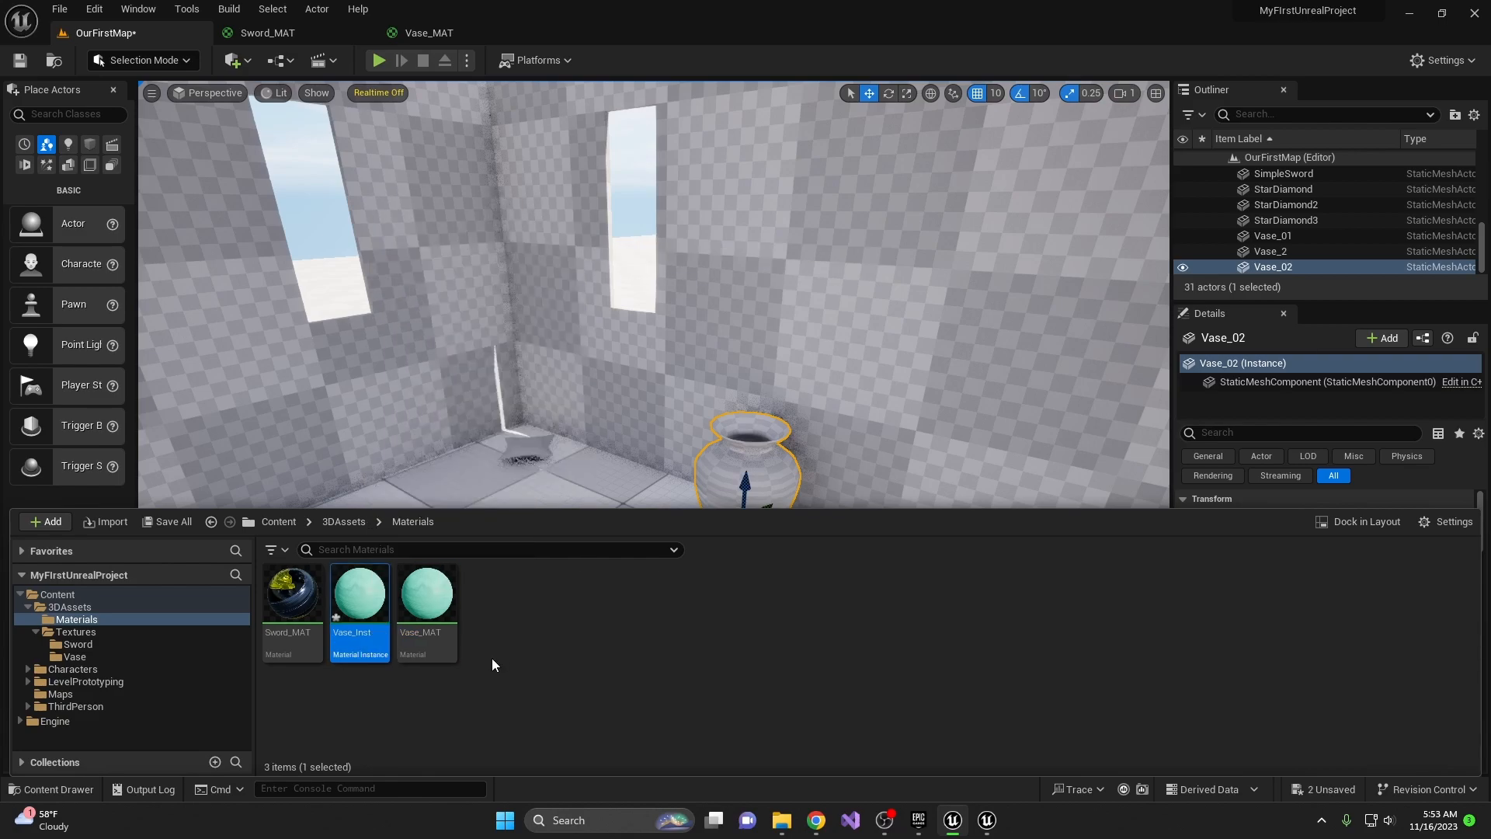
Open Vase_Inst, override its Base Color texture with Vase02DIFF, and save the instance.
click(489, 742)
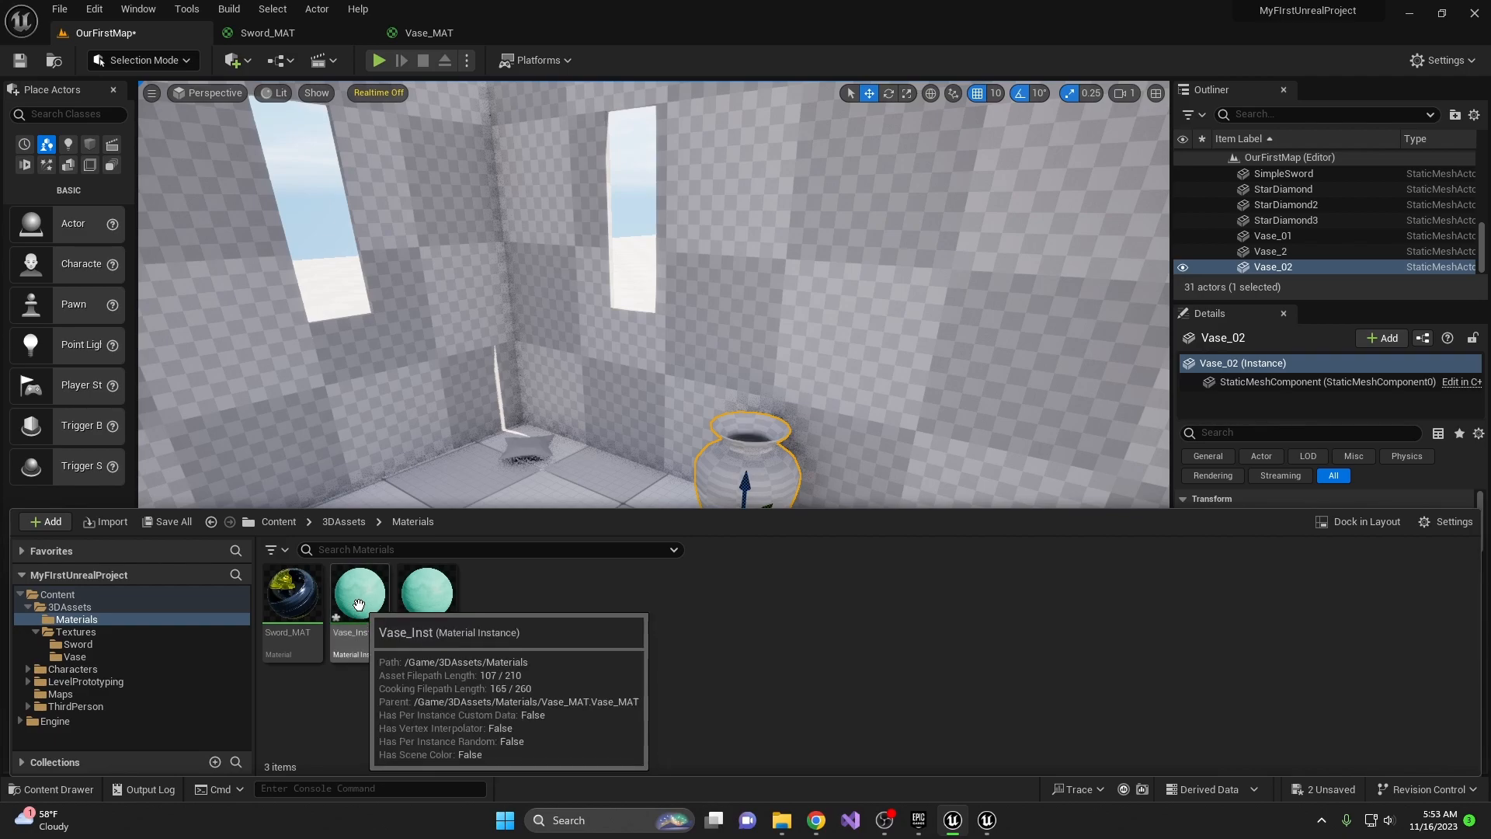
double_click(359, 605)
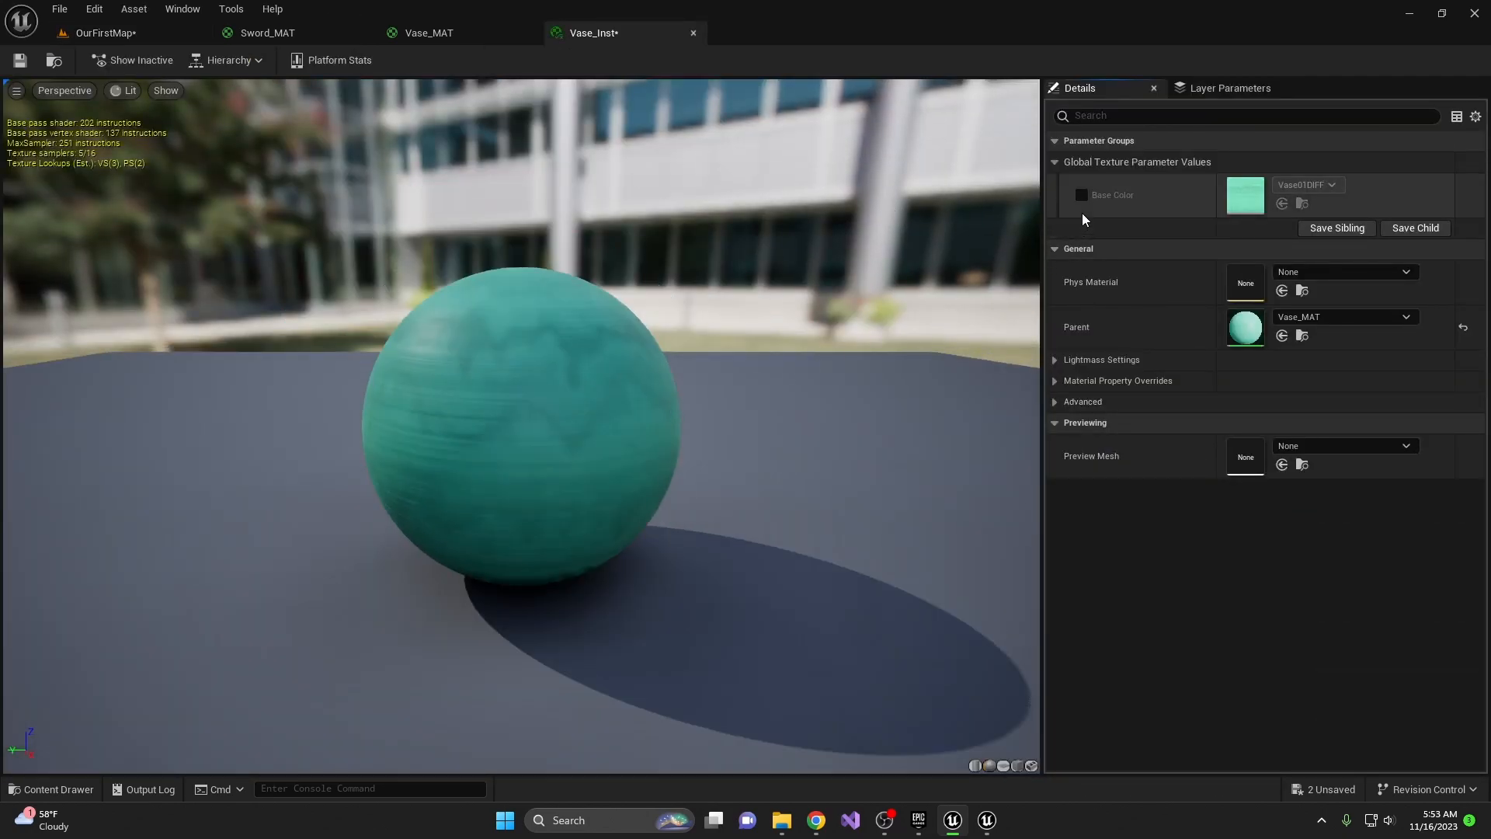
click(1082, 195)
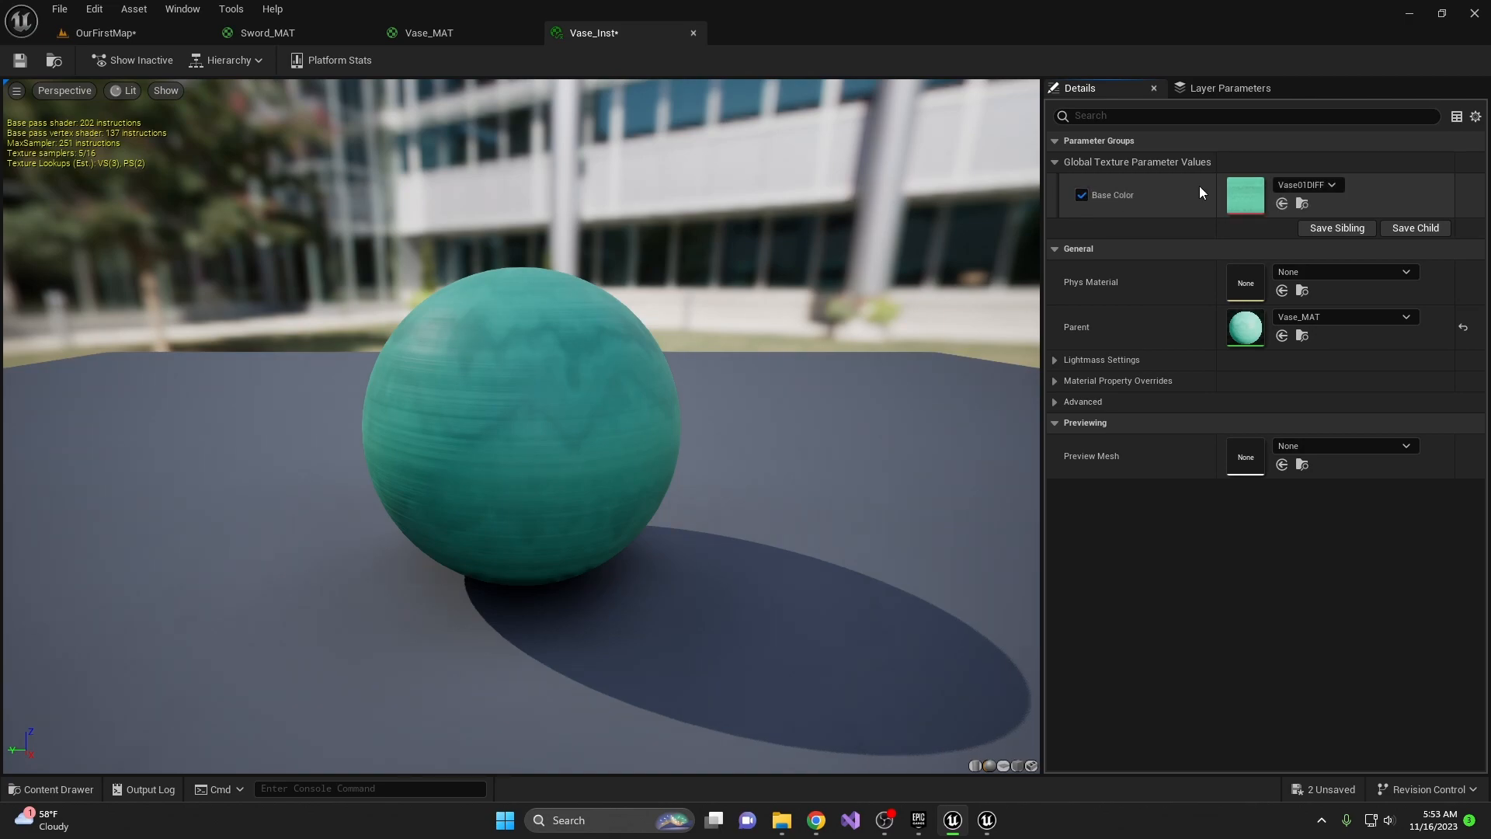
click(1330, 186)
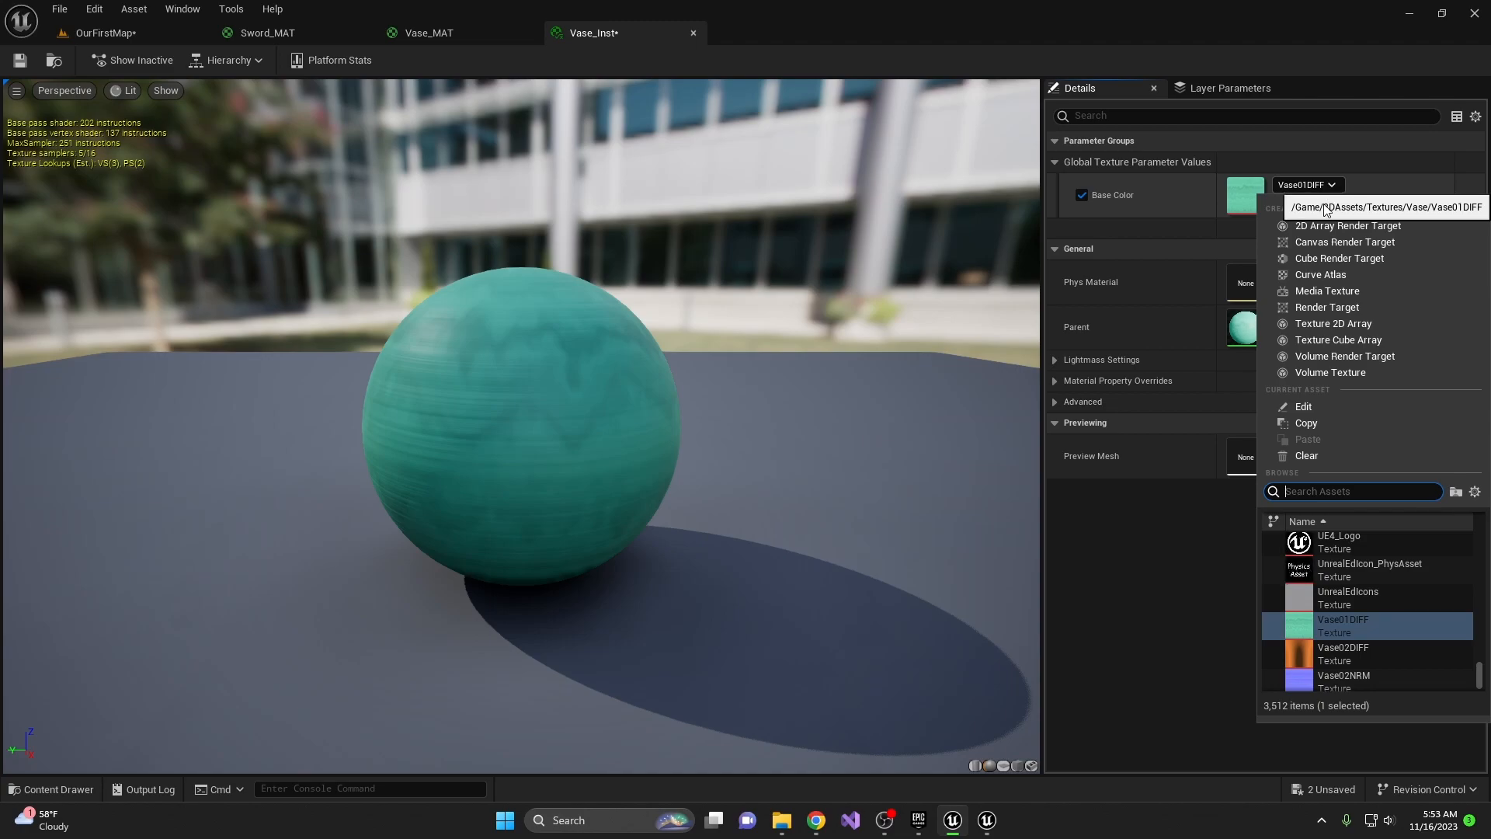
click(1337, 654)
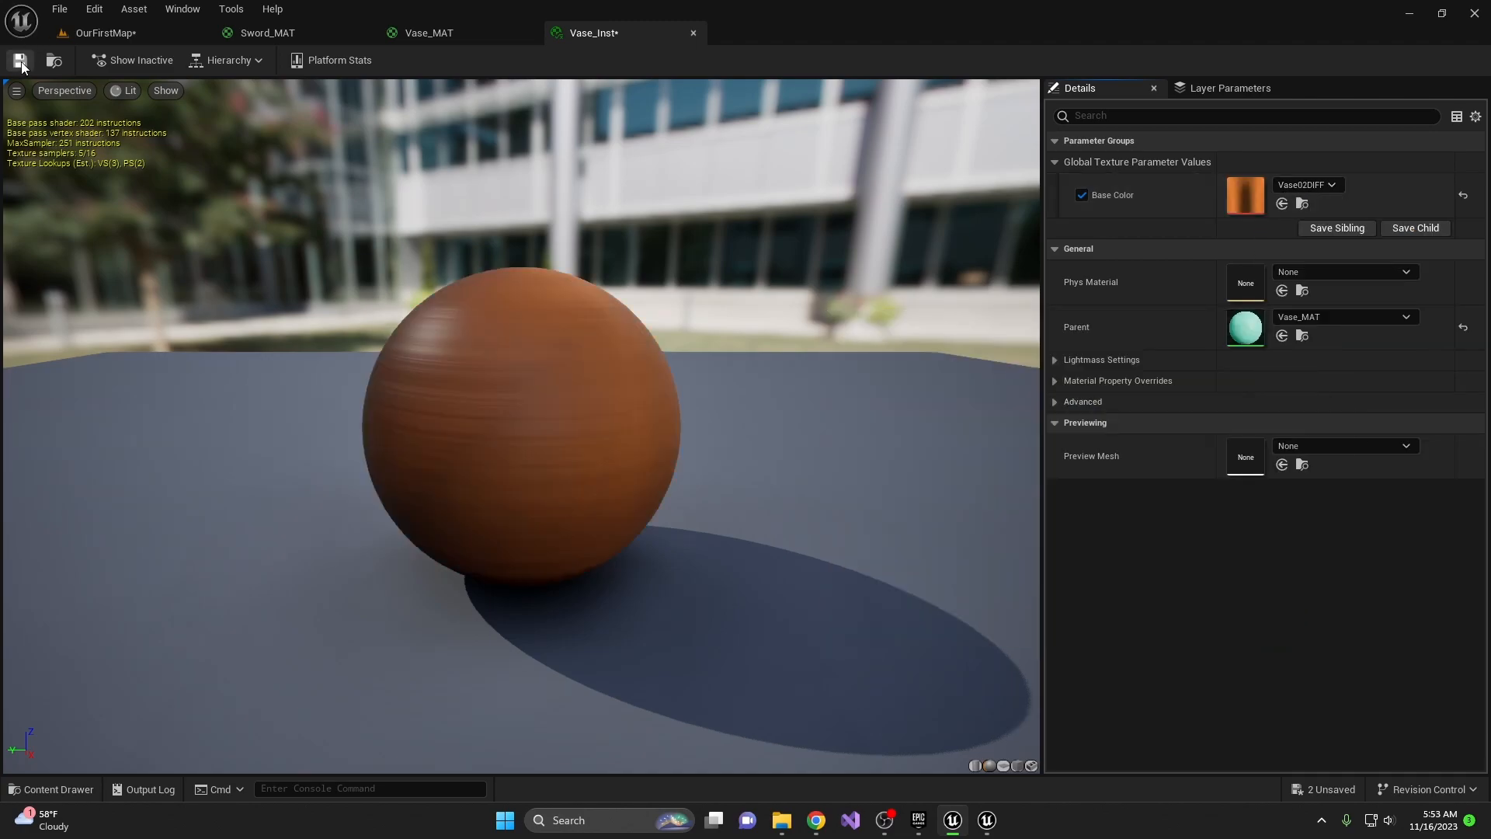
click(53, 60)
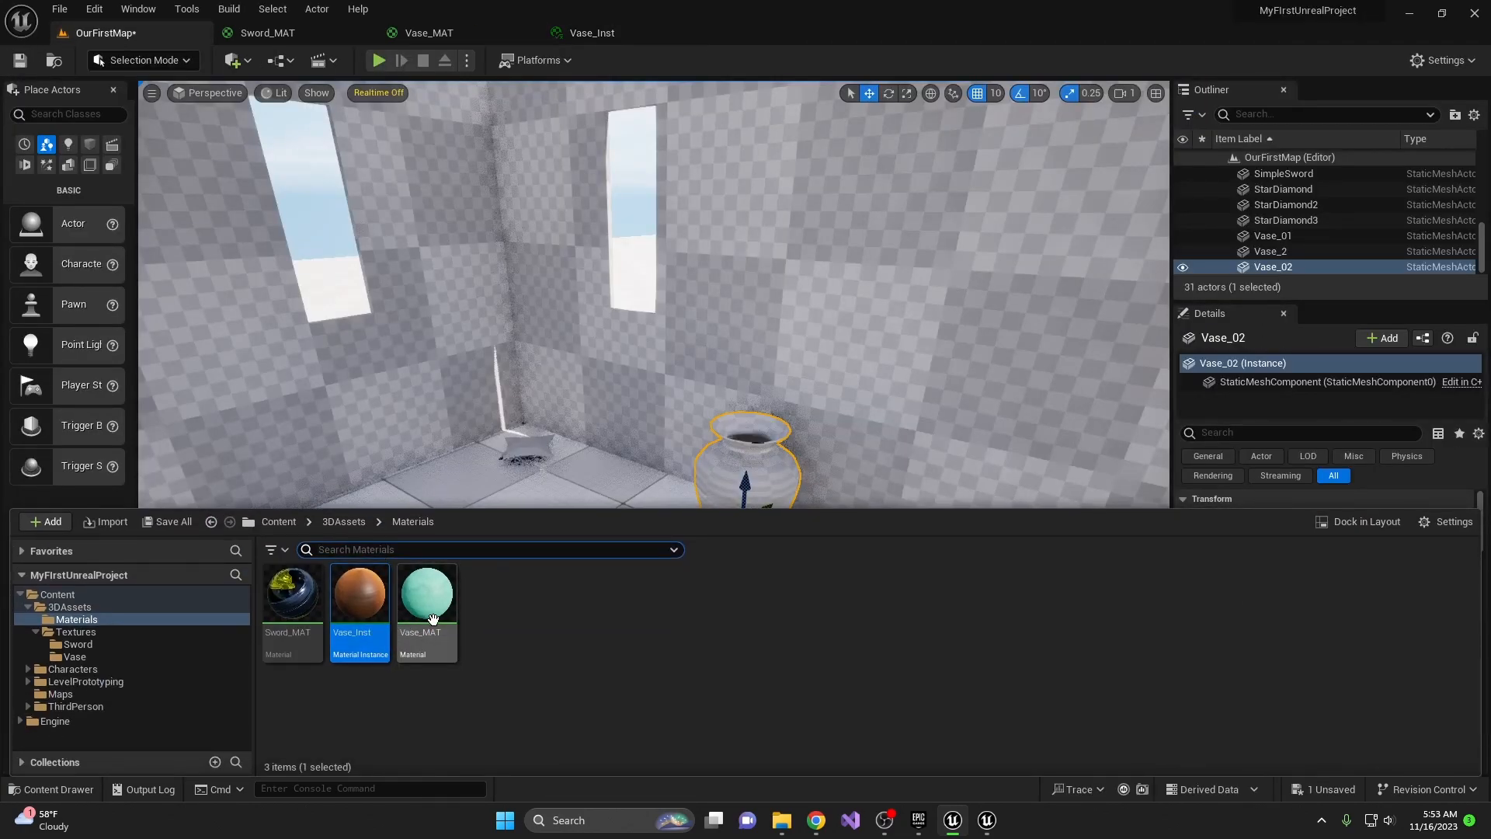
Compare the parent Vase_MAT graph with the Base Color override in Vase_Inst.
click(436, 35)
right_drag(672, 548, 693, 331)
scroll(693, 331, down, 2)
right_drag(682, 237, 622, 370)
click(596, 31)
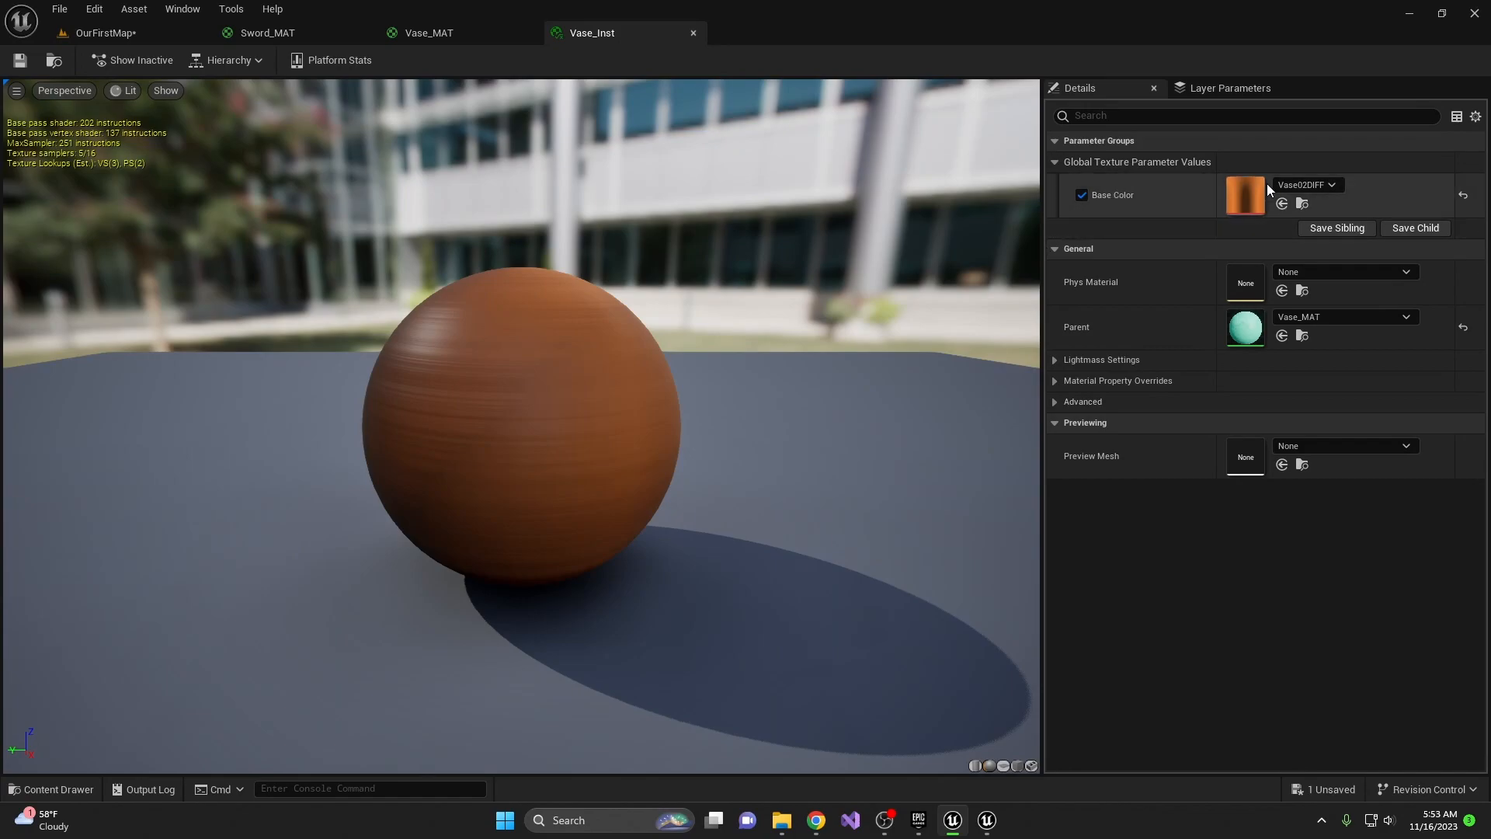
Apply Vase_Inst from the Materials folder to the Vase_02 mesh in OurFirstMap.
click(128, 33)
right_drag(550, 478, 606, 501)
key(ctrl+space)
drag(352, 613, 653, 469)
right_drag(653, 469, 632, 559)
right_click(632, 558)
click(683, 548)
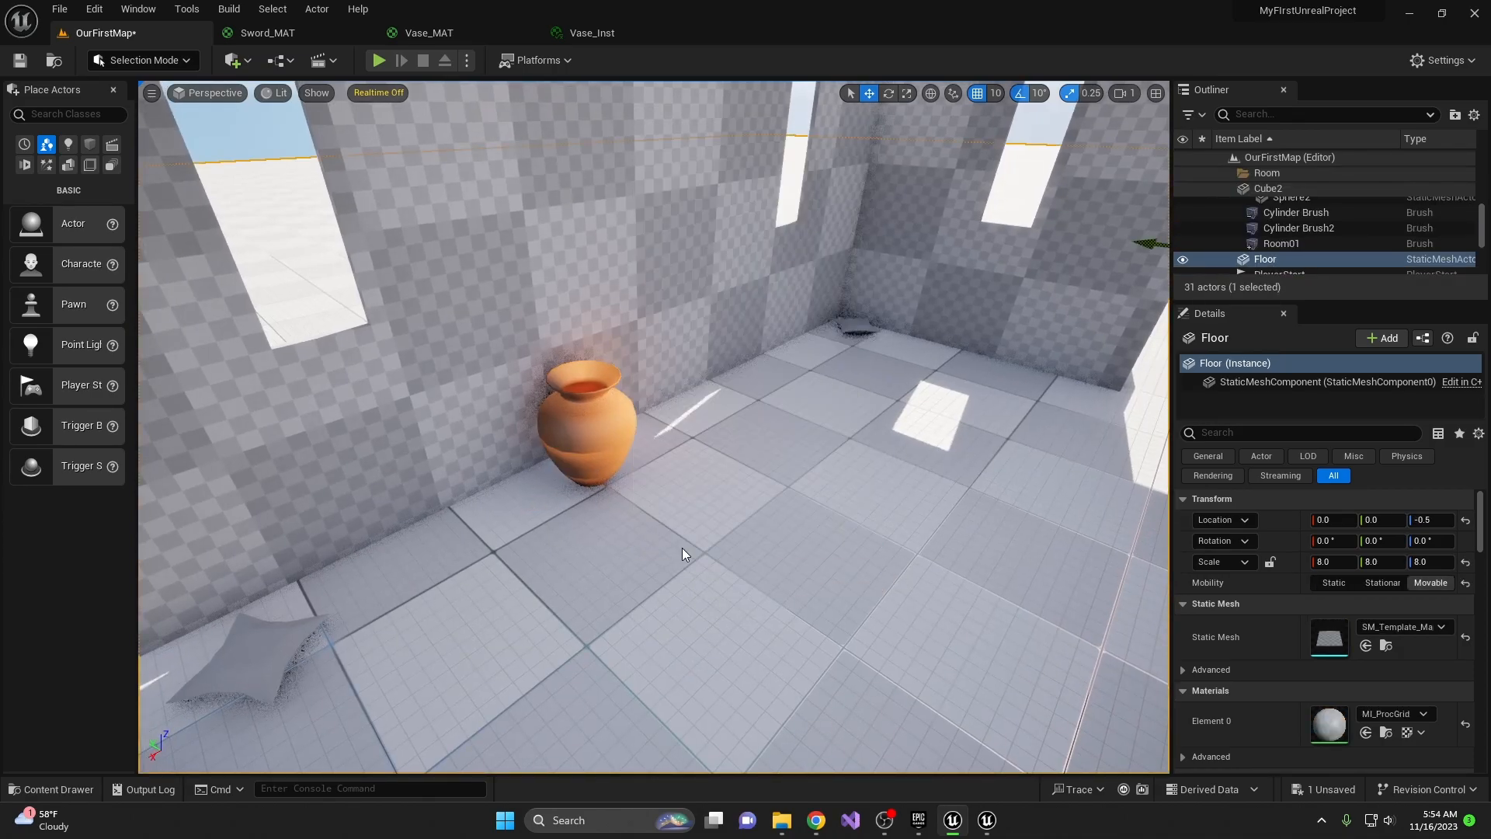
Playtest the level to inspect the materials on both vases, and stop the session.
key(w)
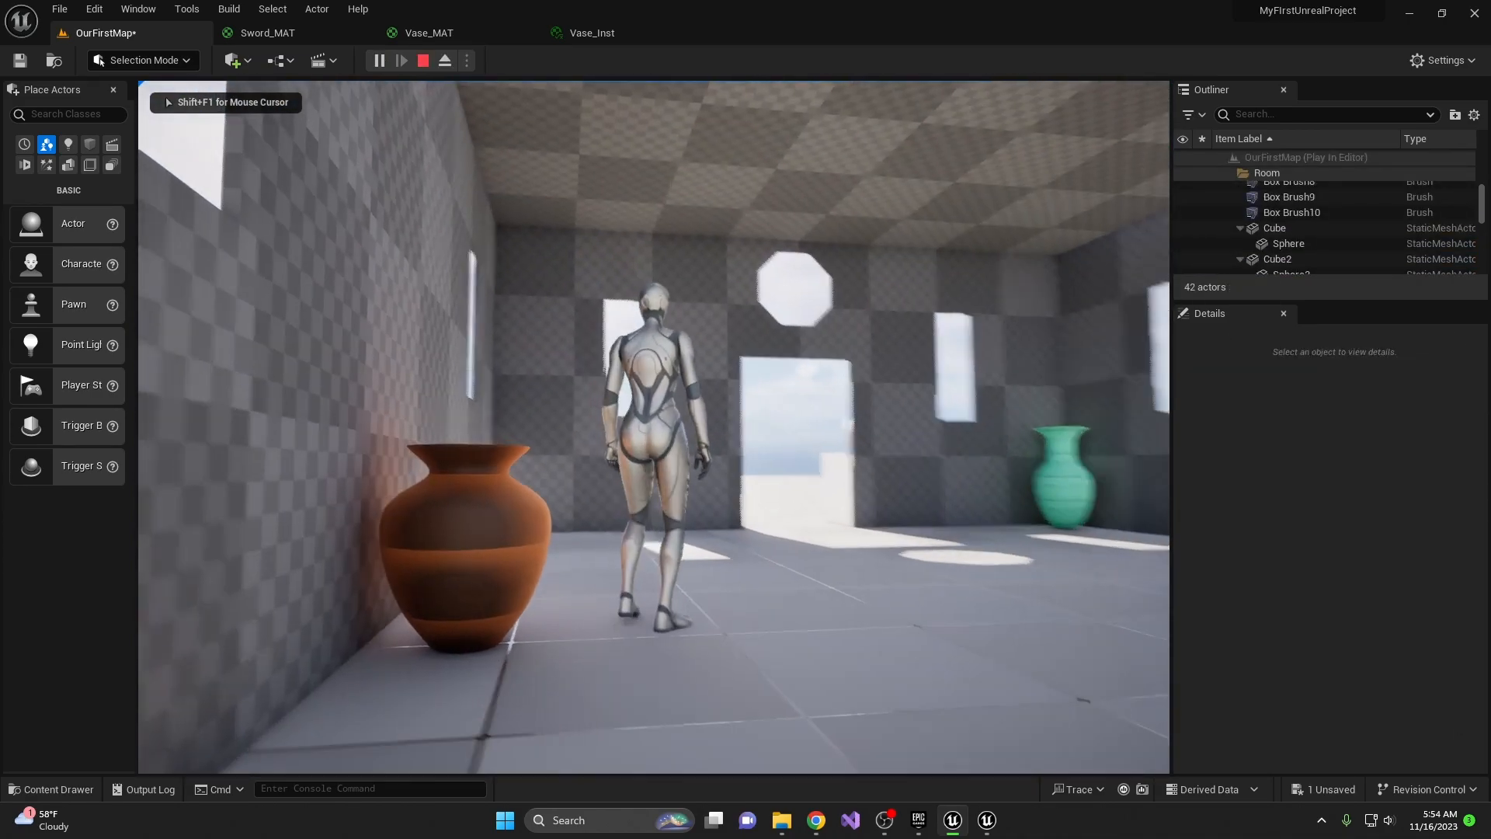
key(w)
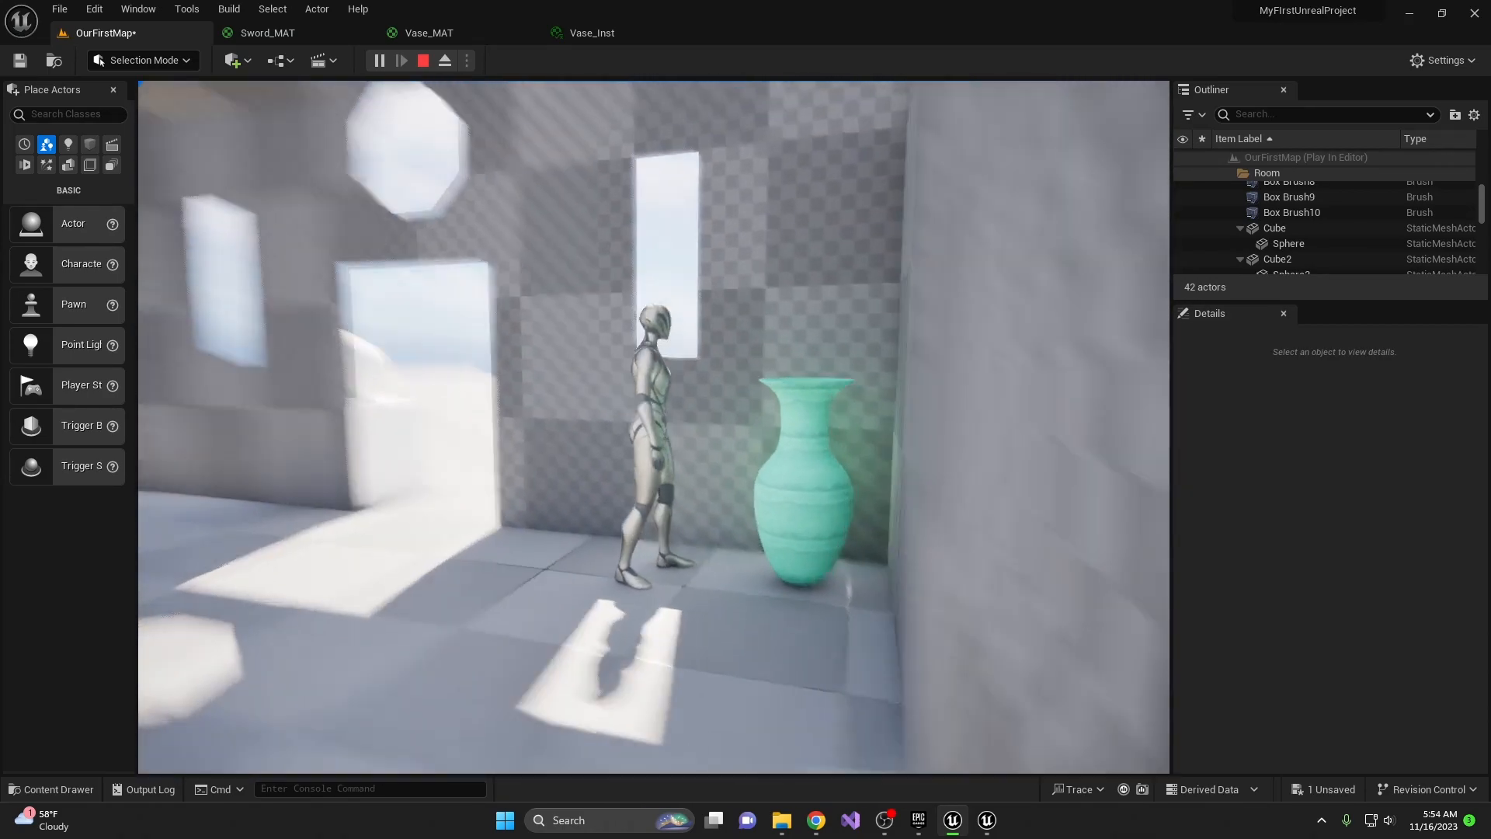
key(Escape)
Create a new material named Diamond_MAT in the Materials folder and open its graph.
right_drag(590, 357, 225, 396)
right_drag(566, 485, 466, 544)
key(ctrl+space)
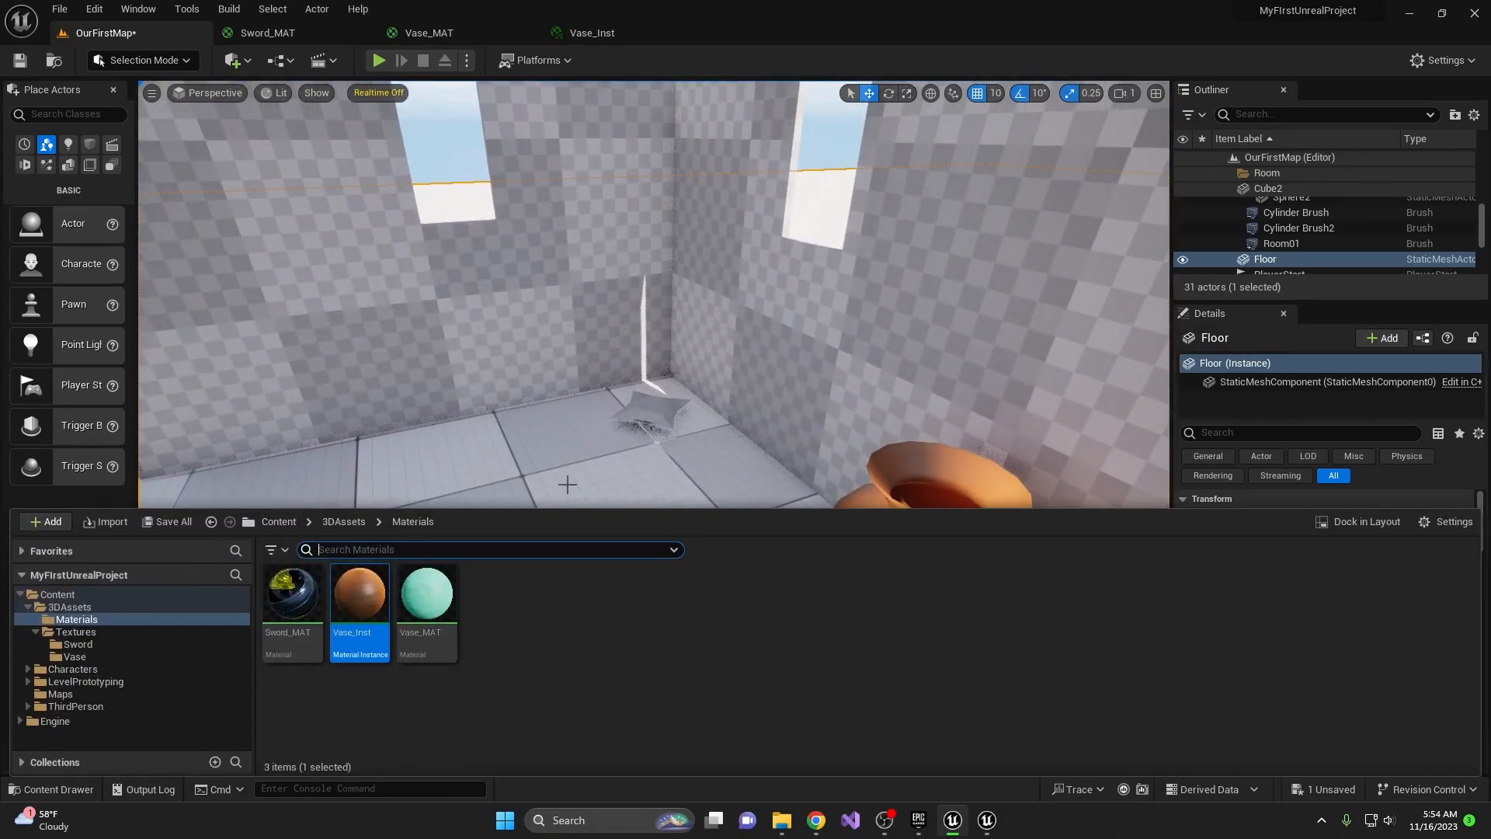
click(579, 623)
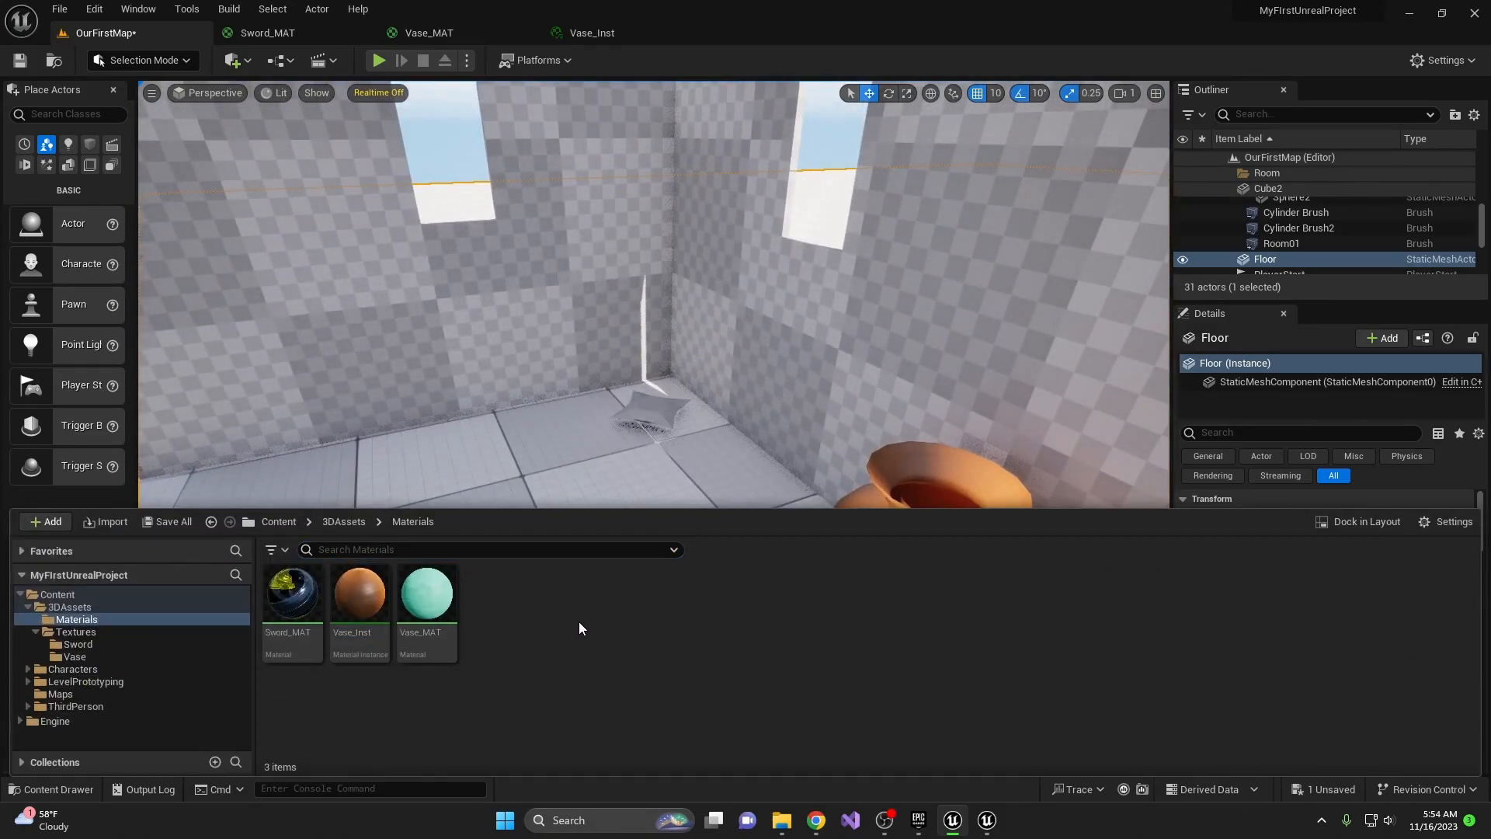
right_click(595, 609)
mouse_move(606, 595)
text(Diamond_MAT)
key(Return)
double_click(306, 603)
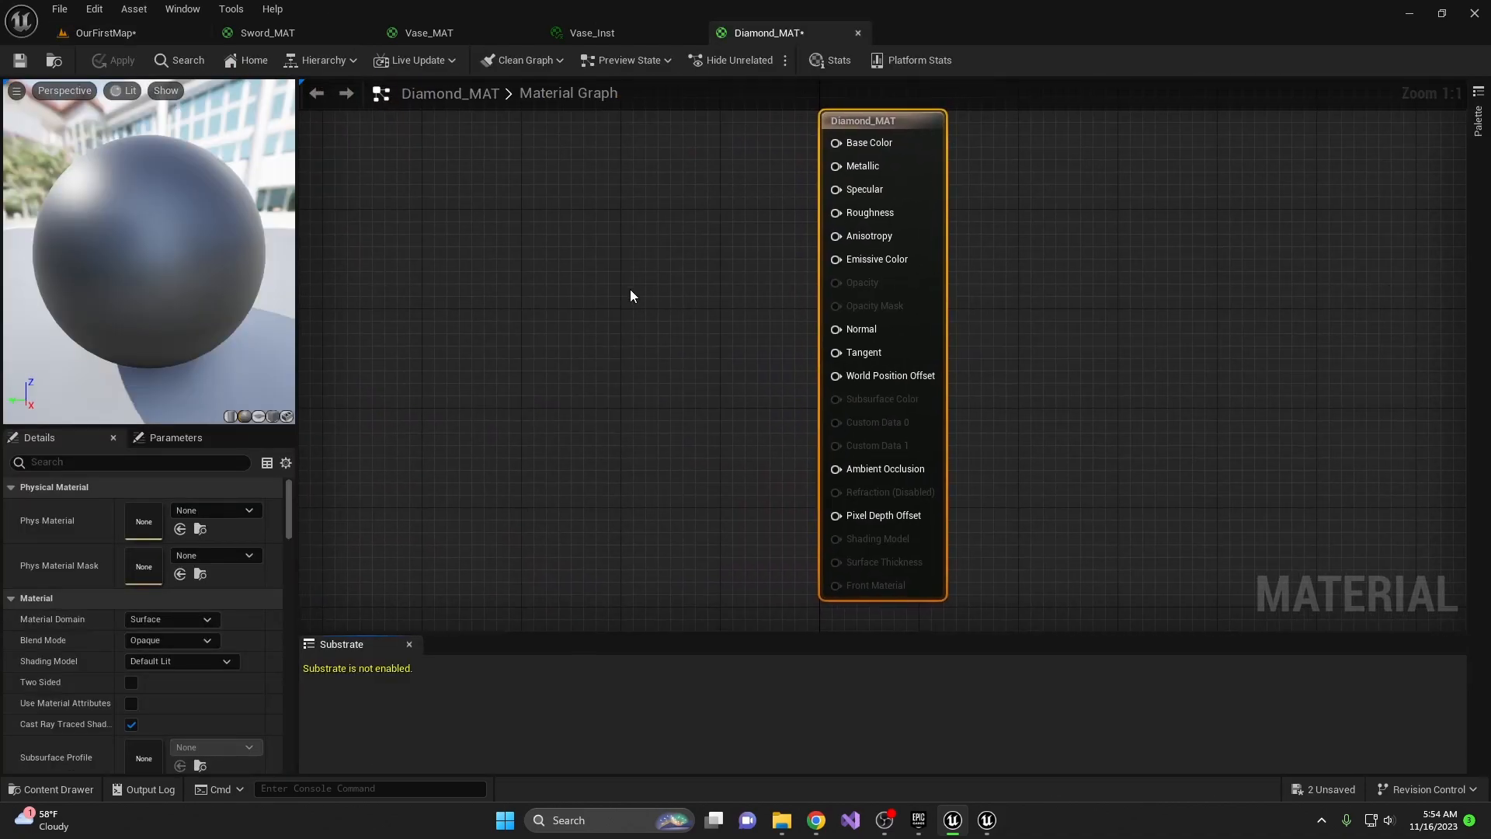
Set Diamond_MAT's Blend Mode to Translucent and its translucency Lighting Mode to Surface TranslucencyVolume.
right_drag(632, 292, 623, 267)
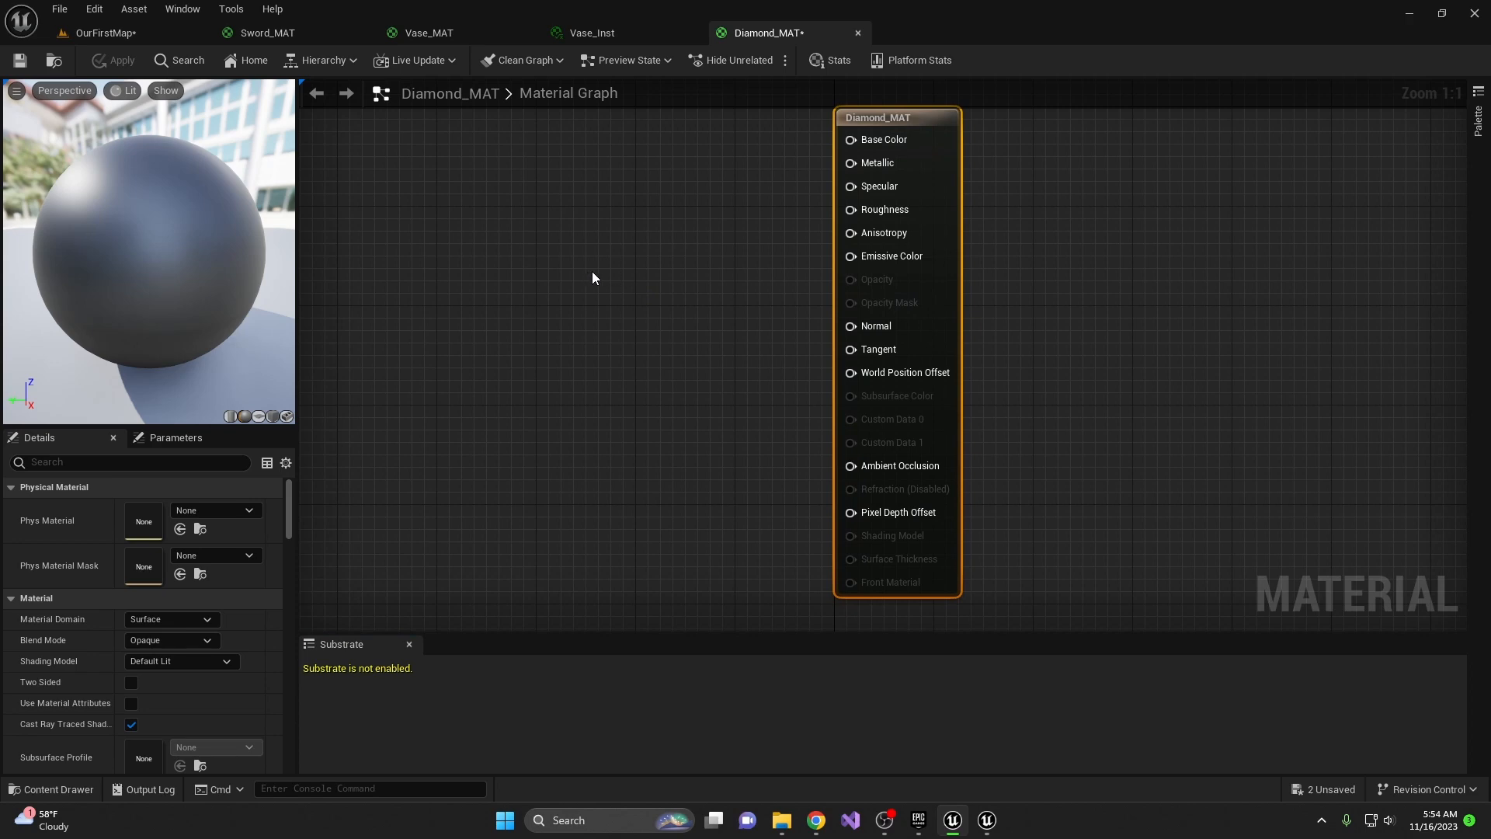
right_drag(573, 271, 578, 286)
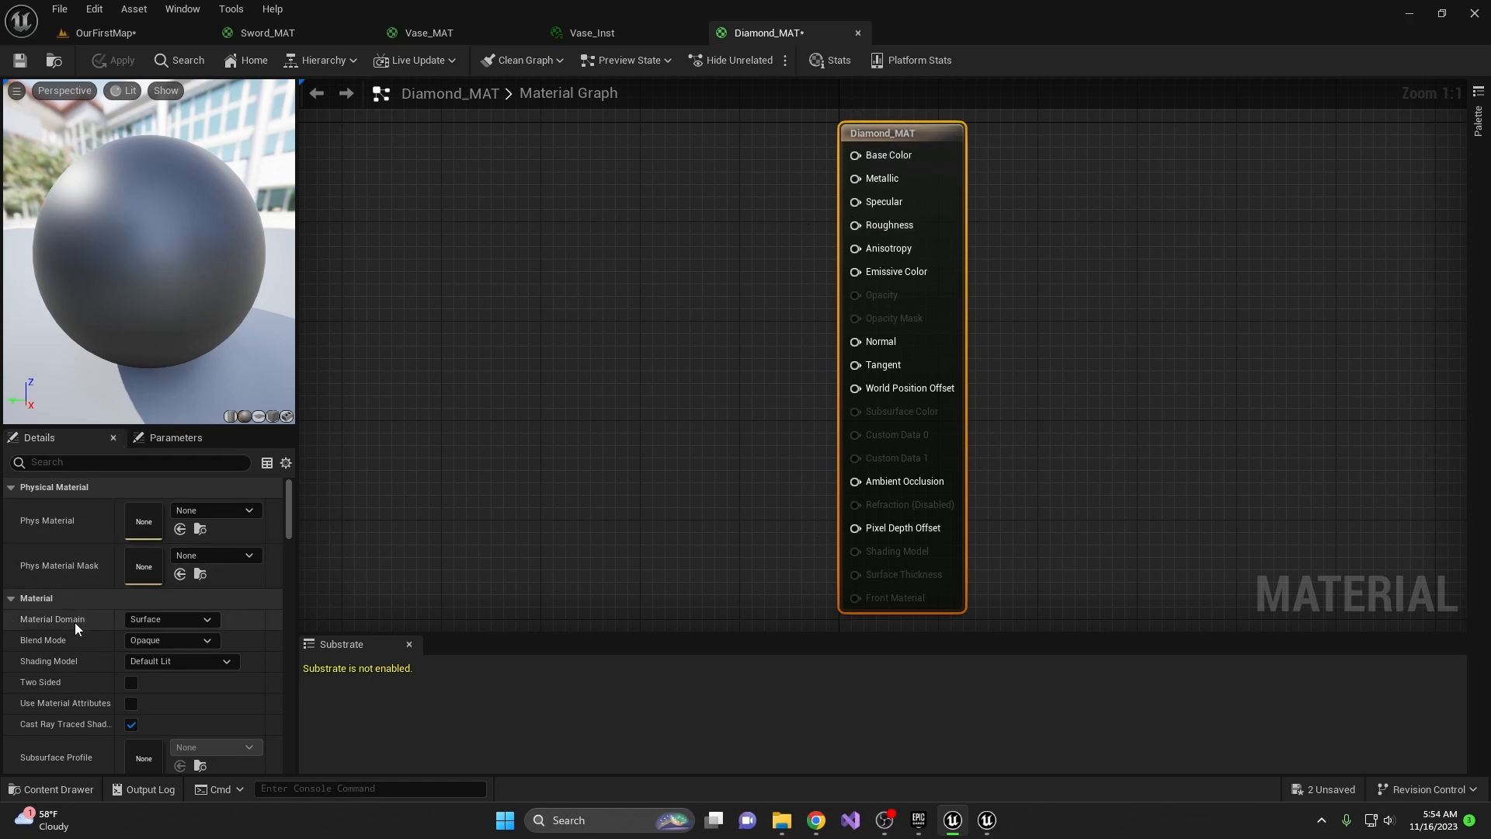
click(184, 645)
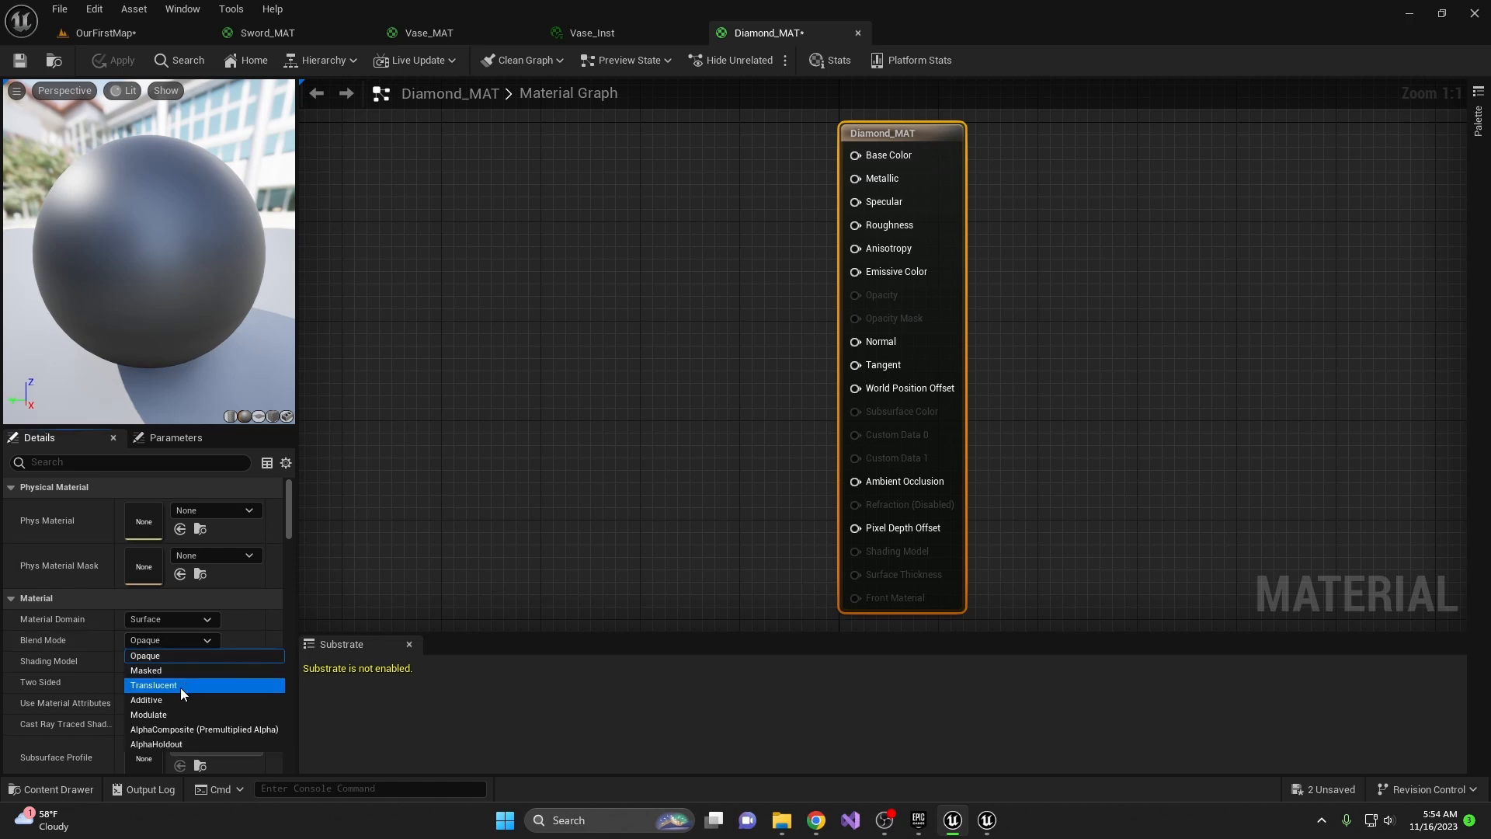
click(180, 686)
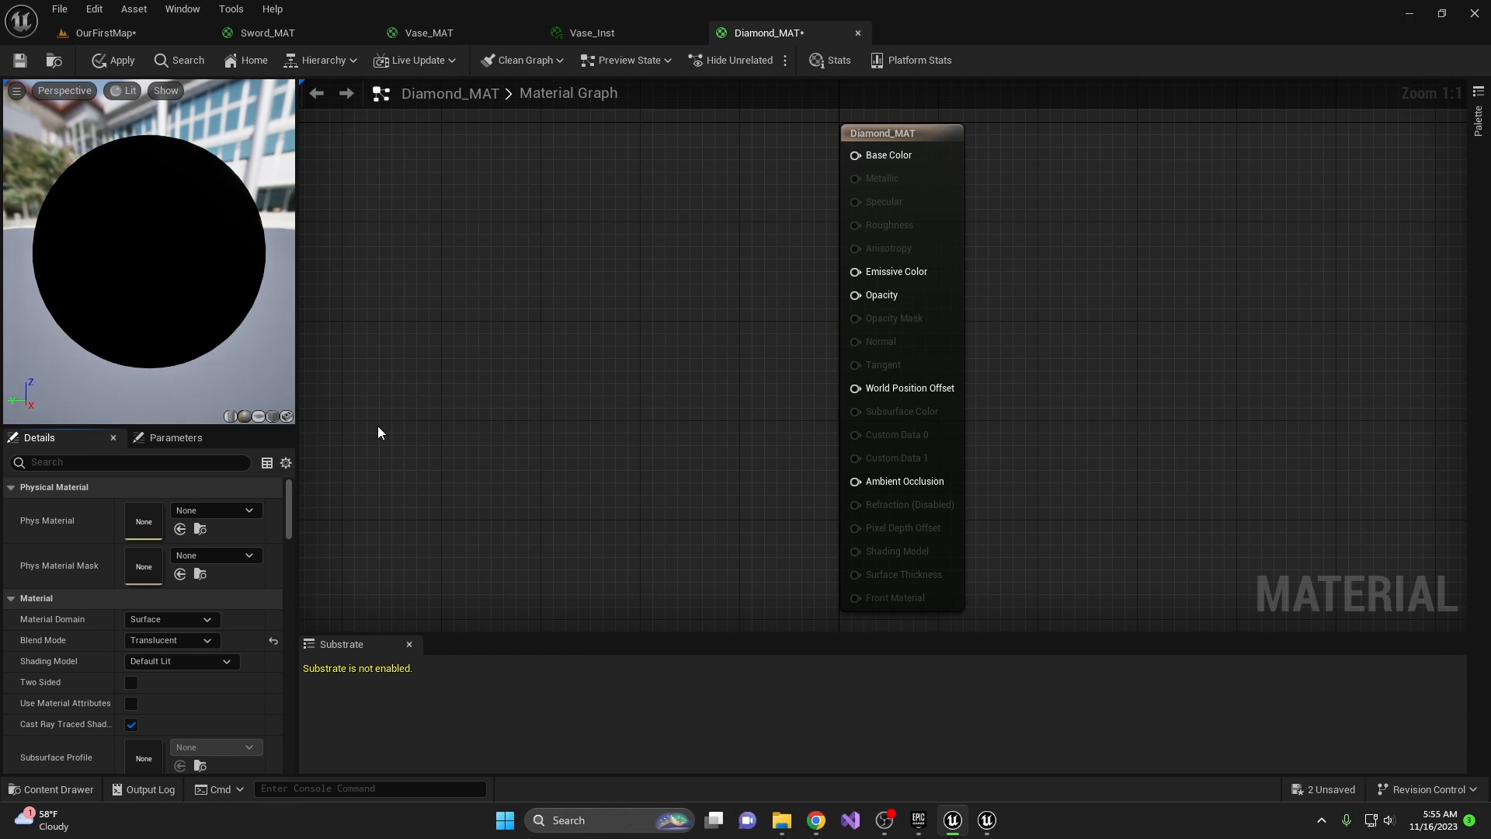
scroll(203, 551, down, 6)
scroll(202, 552, down, 3)
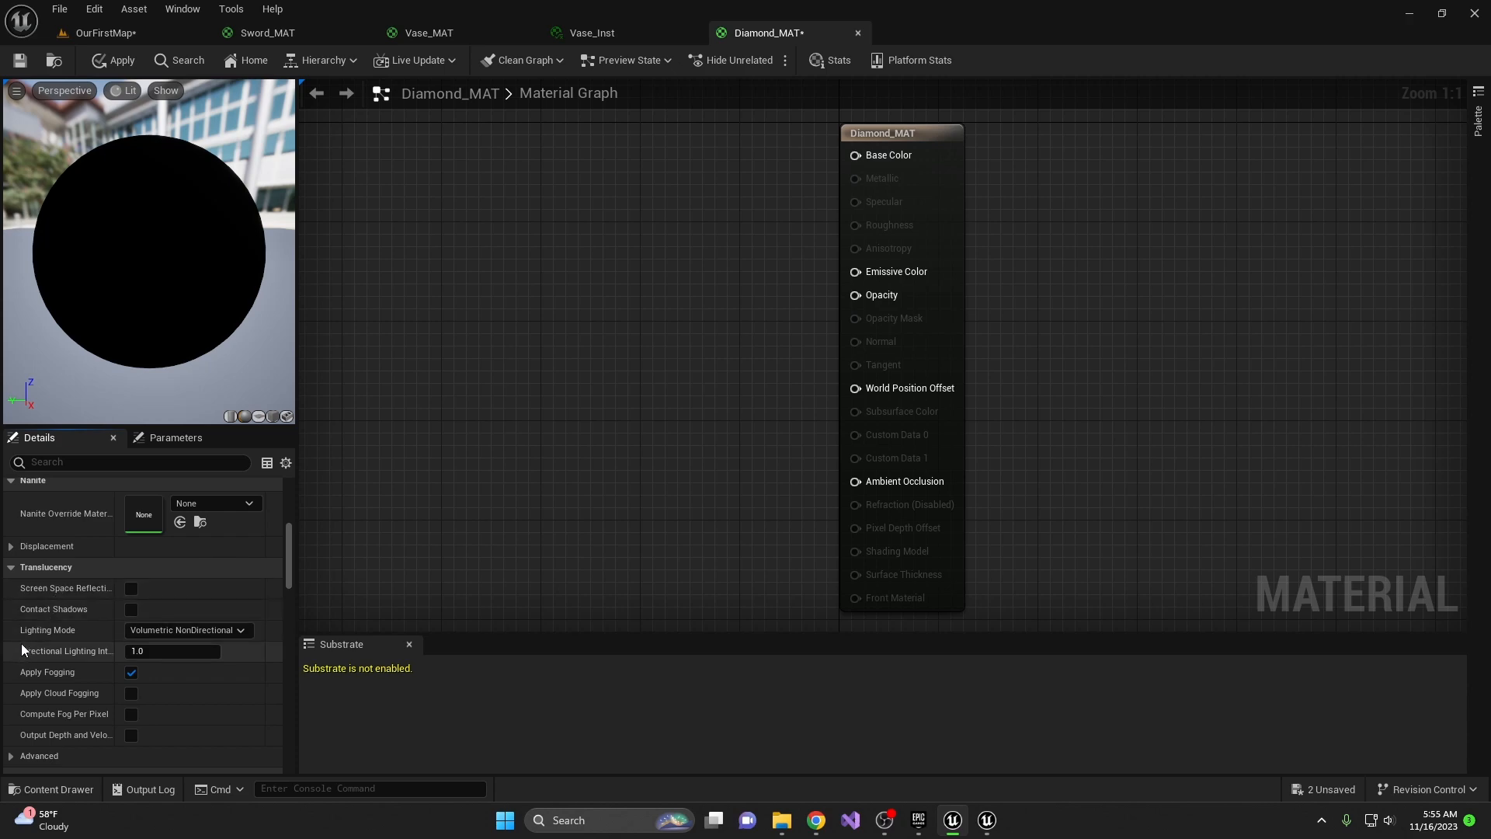
click(240, 632)
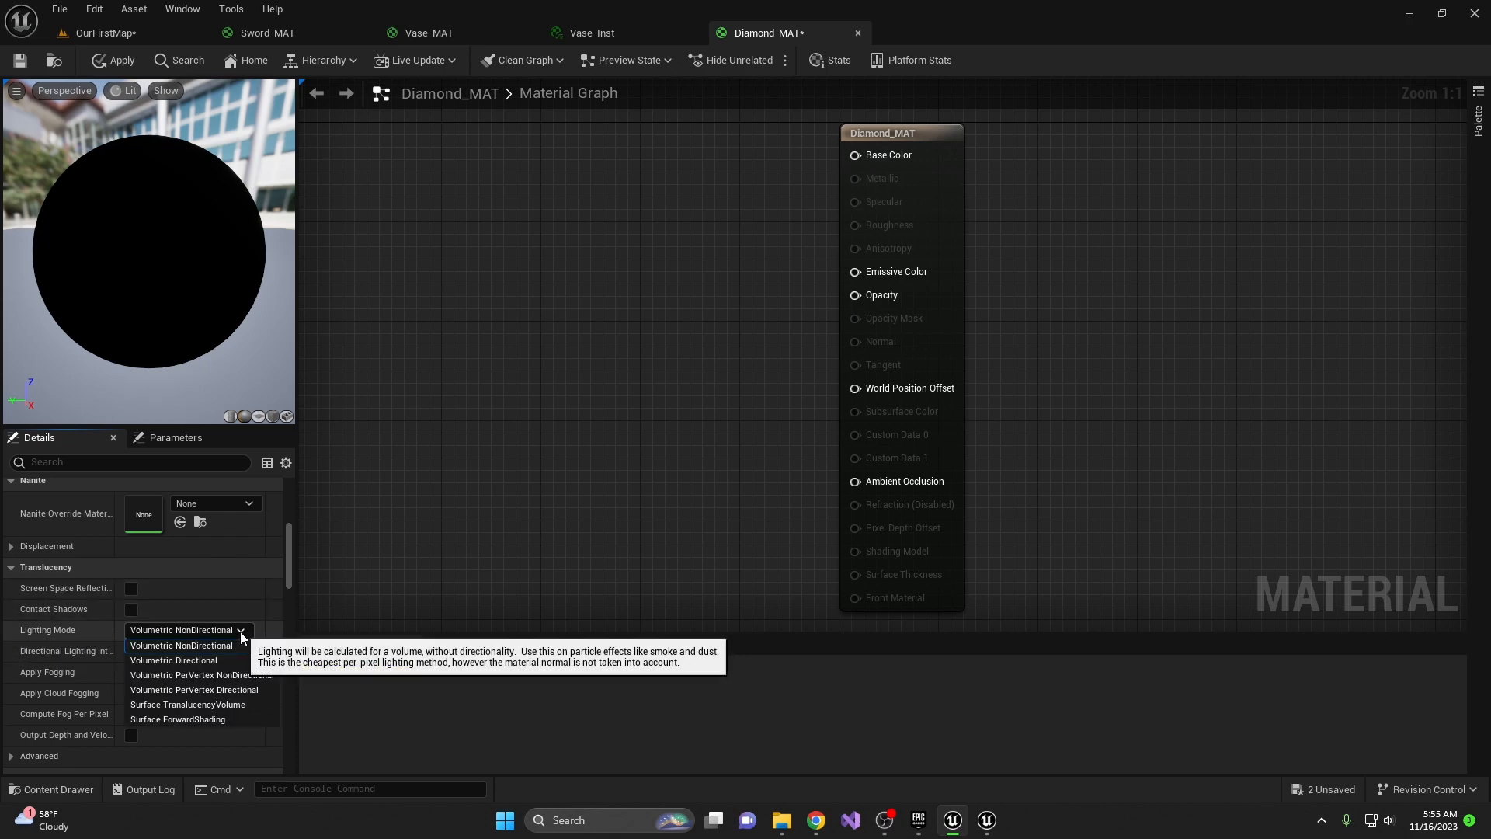
click(235, 706)
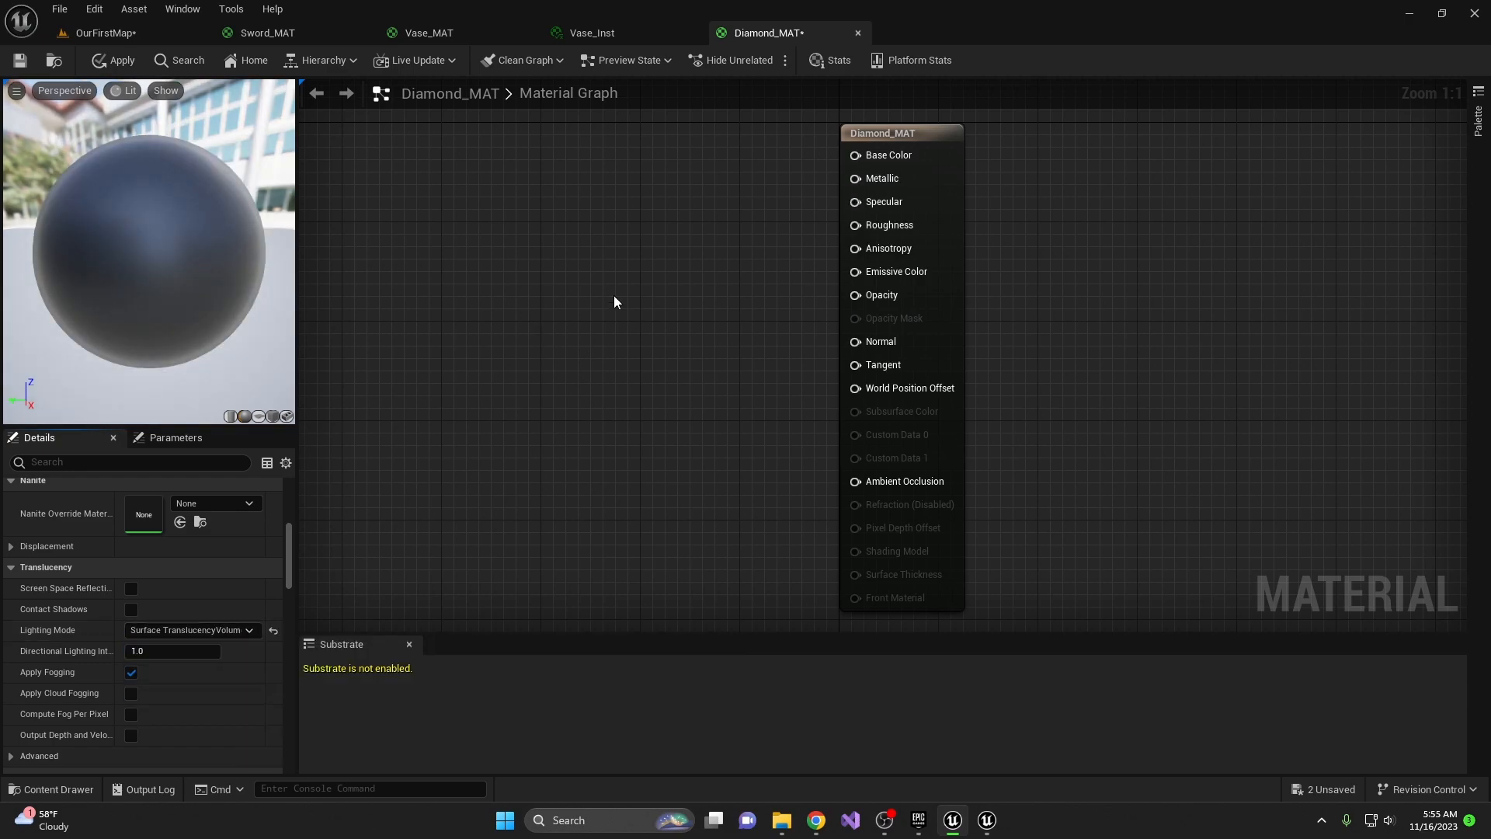
Add a constant node with value 0 and connect it to the Roughness input of Diamond_MAT.
click(885, 129)
right_drag(551, 355, 689, 424)
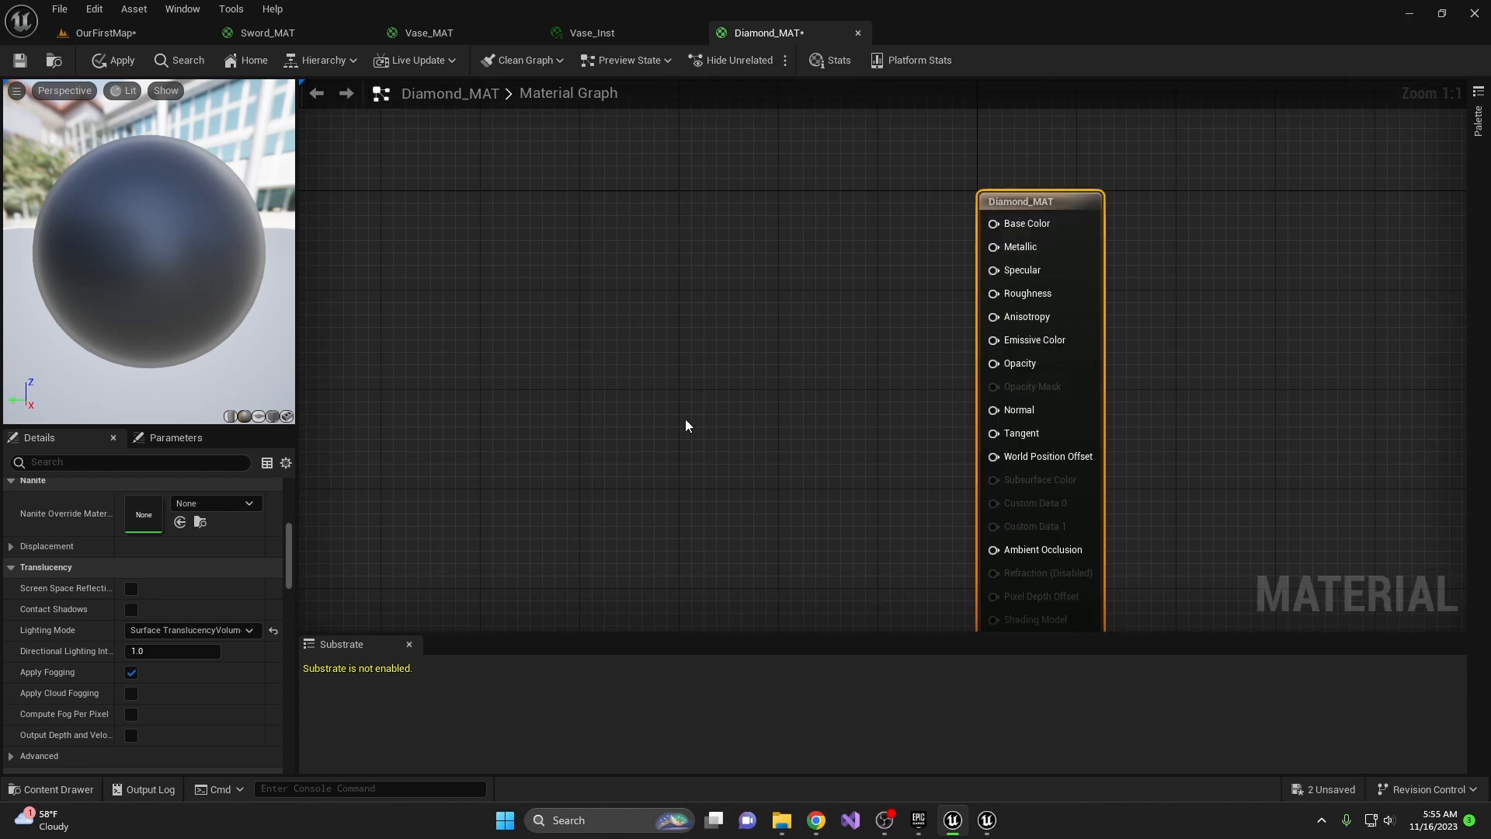
click(418, 252)
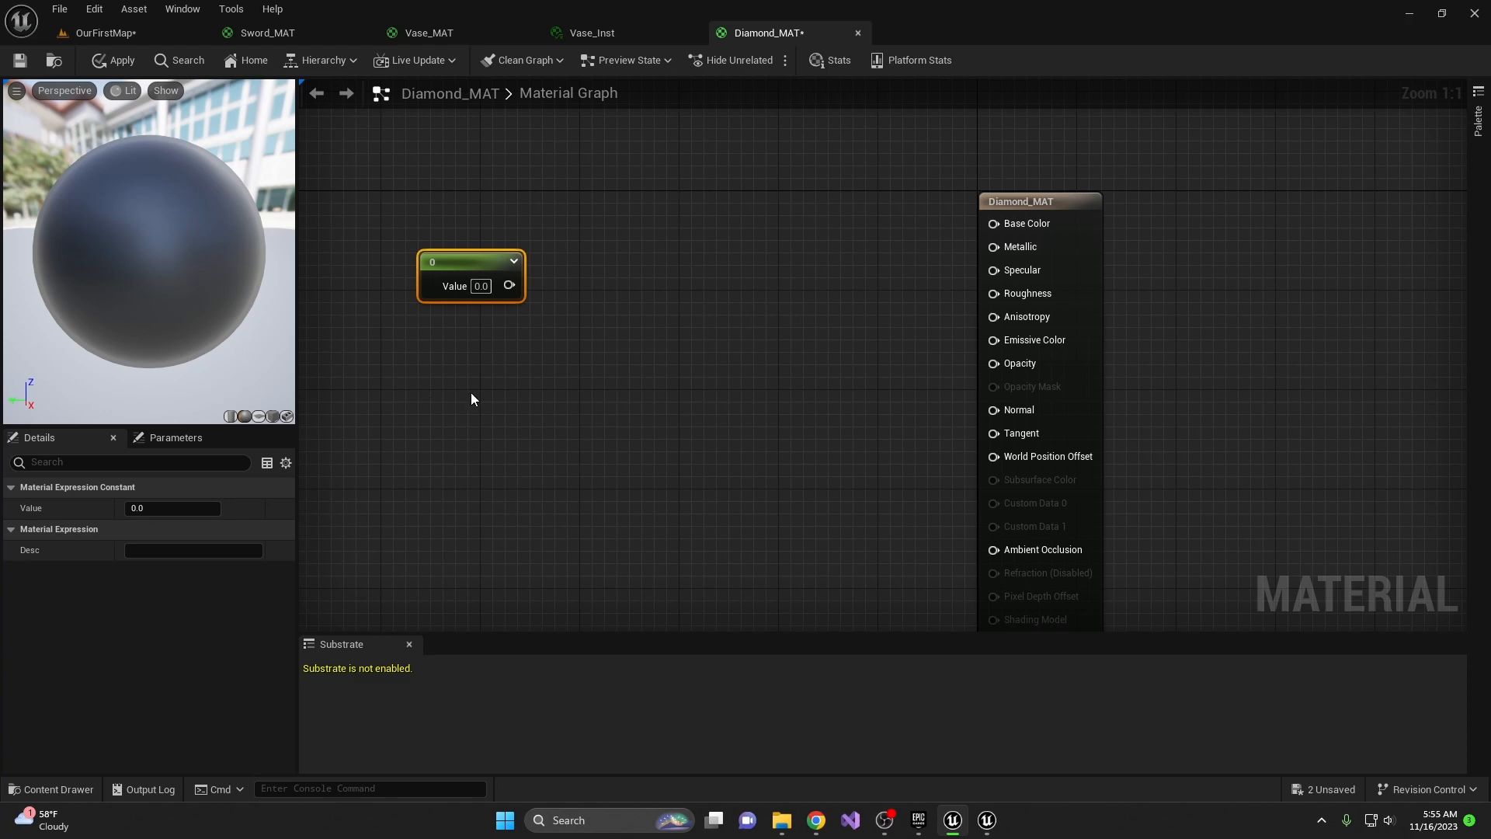
drag(509, 285, 998, 297)
click(524, 247)
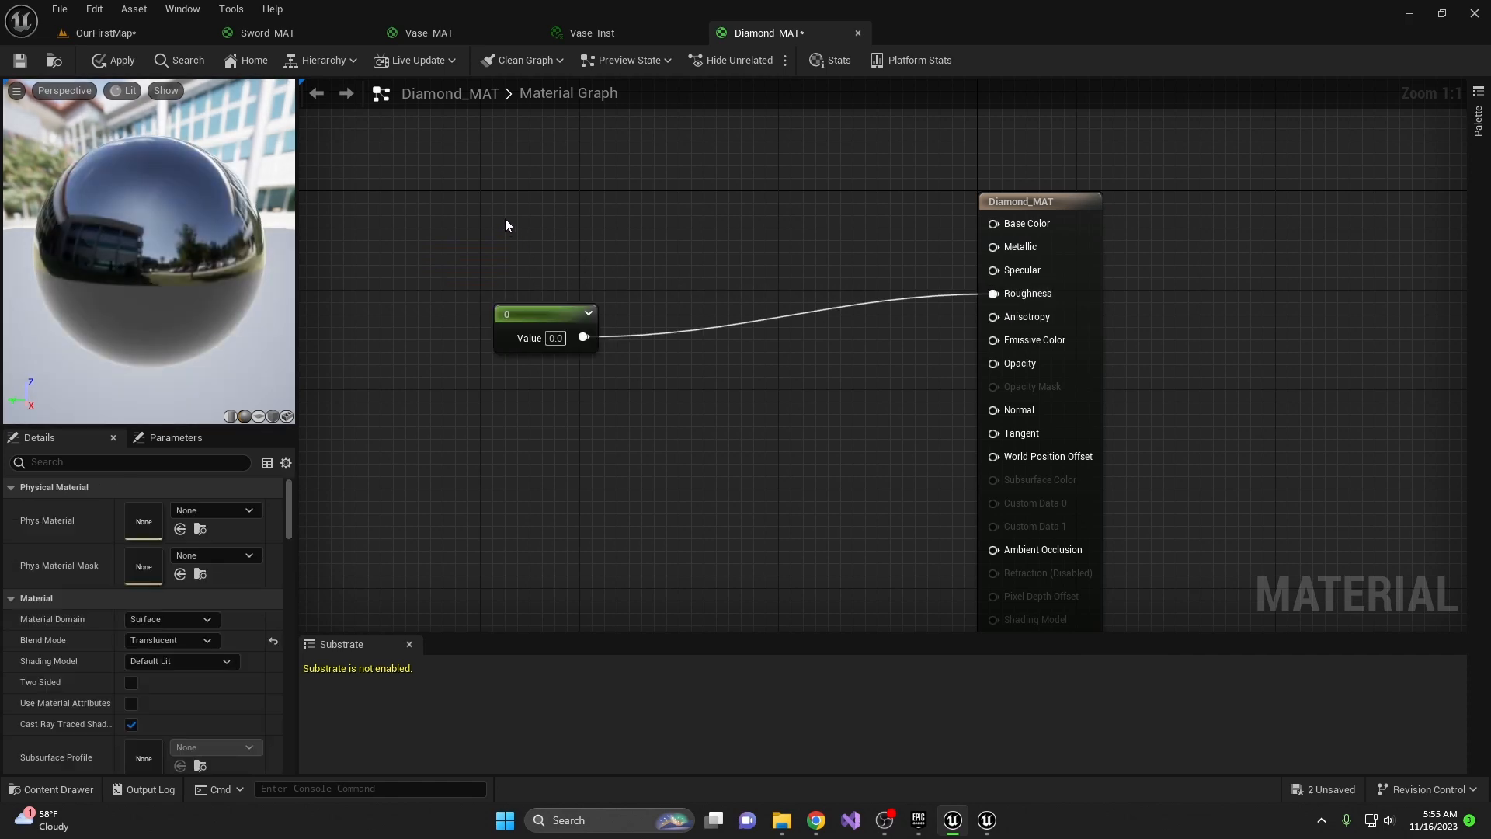
Add a constant of 1 feeding Base Color and Metallic, line up both constants, and inspect the reflections on the preview sphere.
click(507, 222)
text(1)
drag(589, 249, 536, 206)
drag(536, 317, 526, 280)
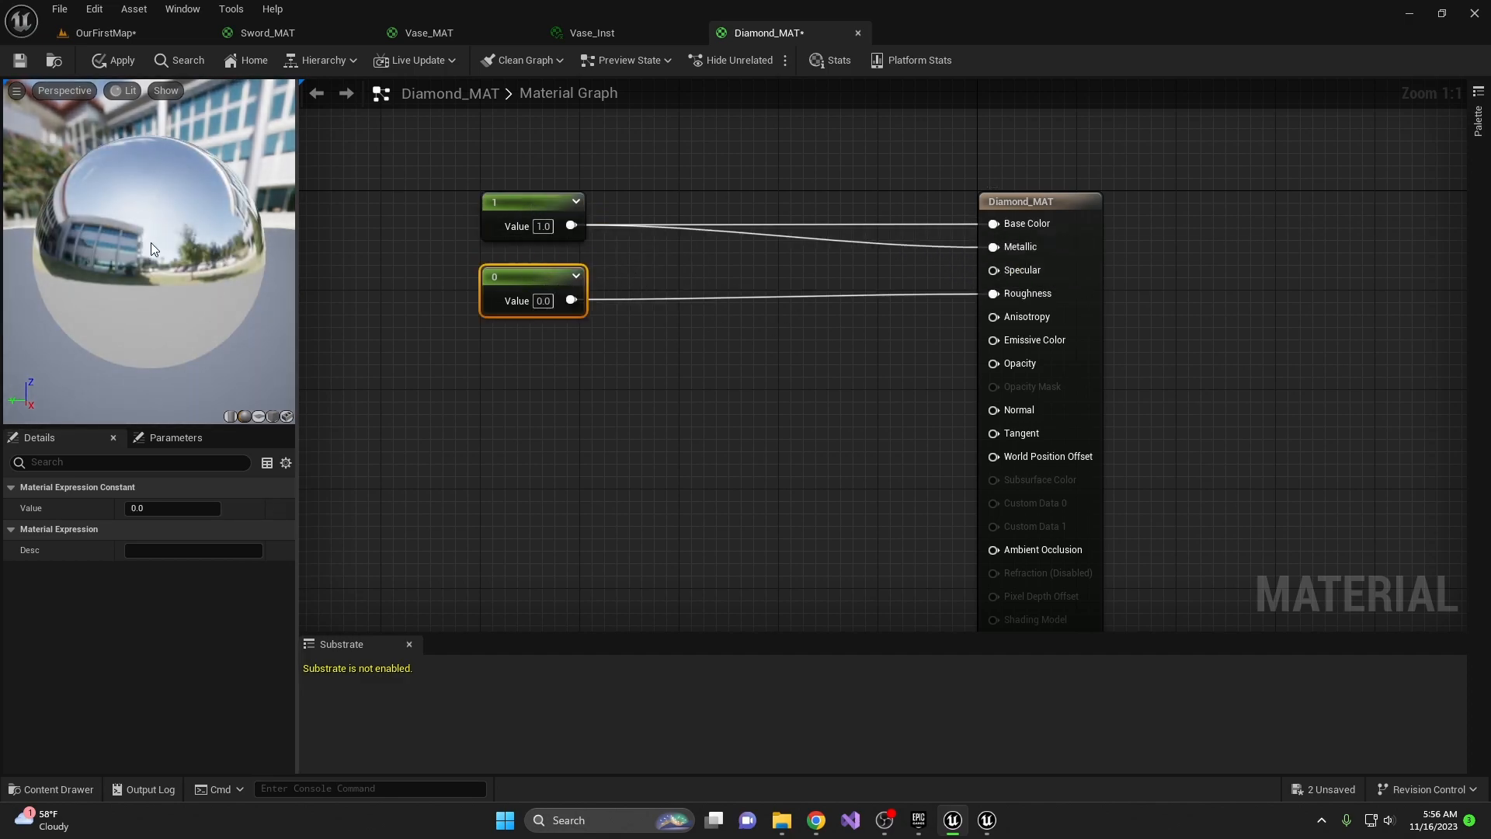
drag(132, 307, 280, 308)
click(570, 426)
drag(97, 314, 197, 314)
Add a Fresnel node in the empty graph area below the two constants.
right_drag(565, 510, 590, 386)
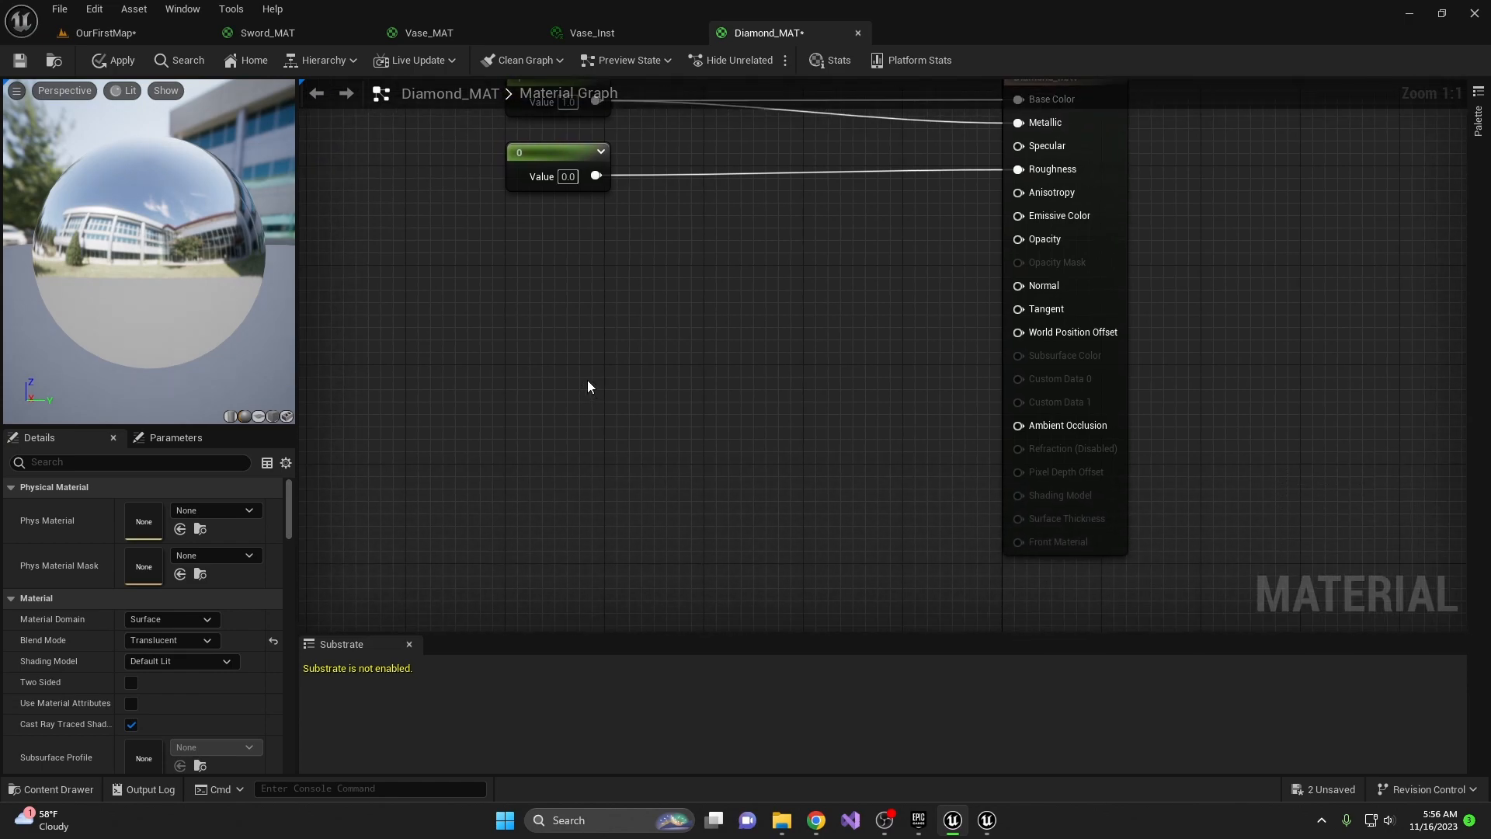
right_click(547, 367)
text(fresnel)
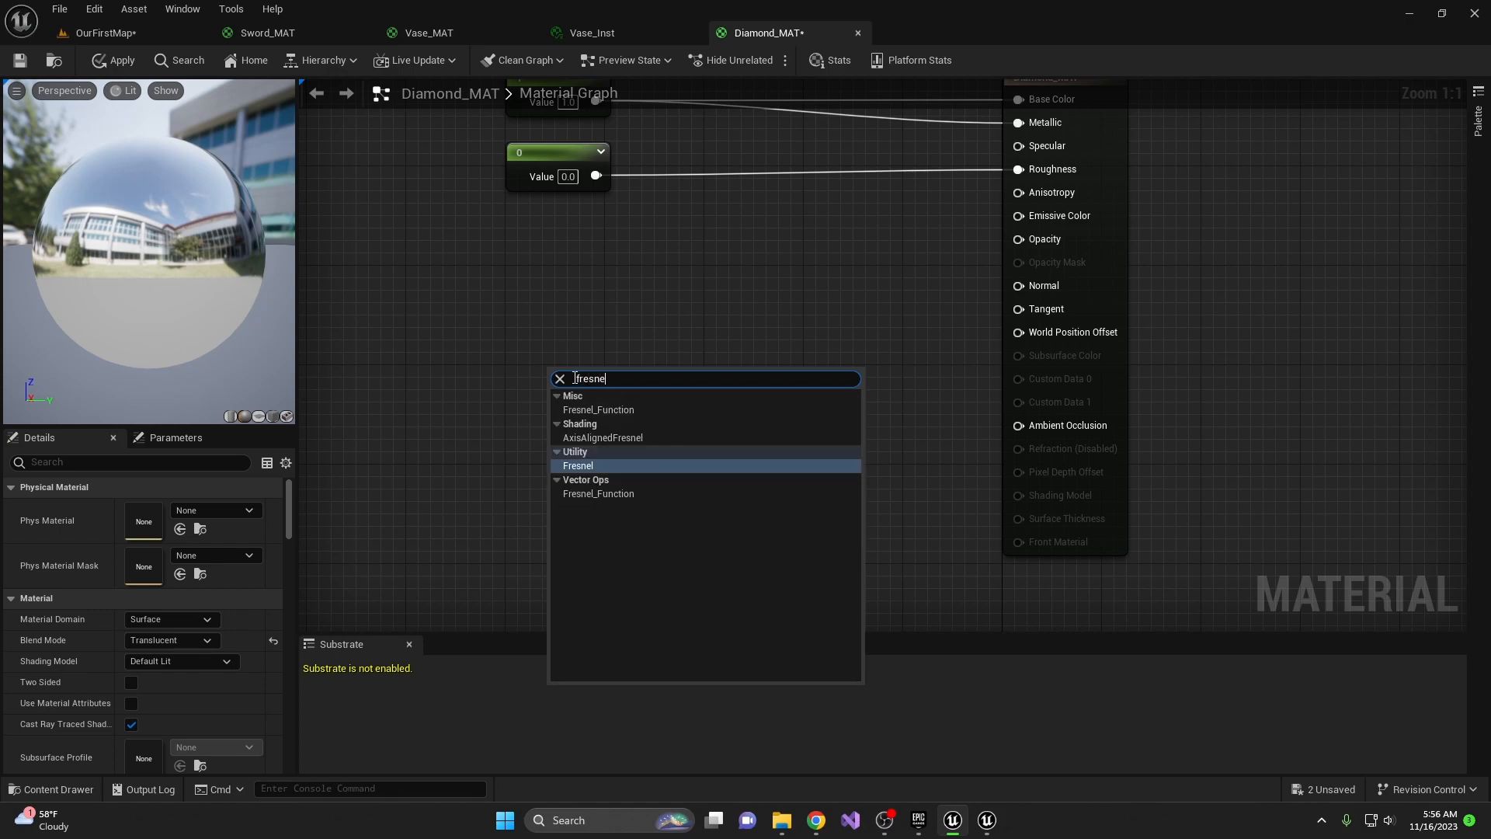
key(Return)
Add a LinearInterpolate node beside the Fresnel node and feed the Fresnel output into its Alpha instead of A.
right_drag(476, 307, 685, 274)
drag(585, 315, 538, 361)
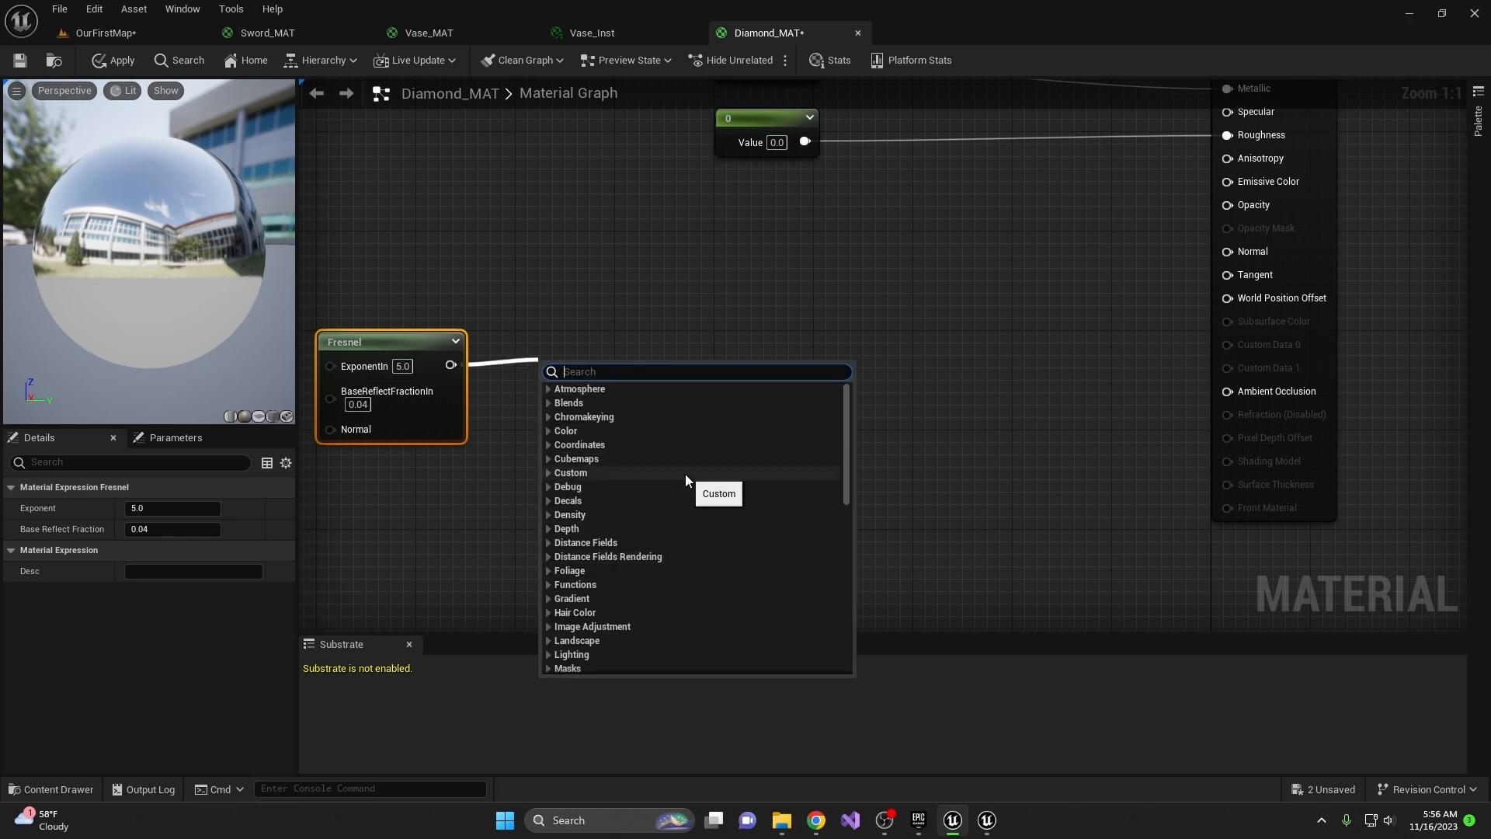
text(lerp)
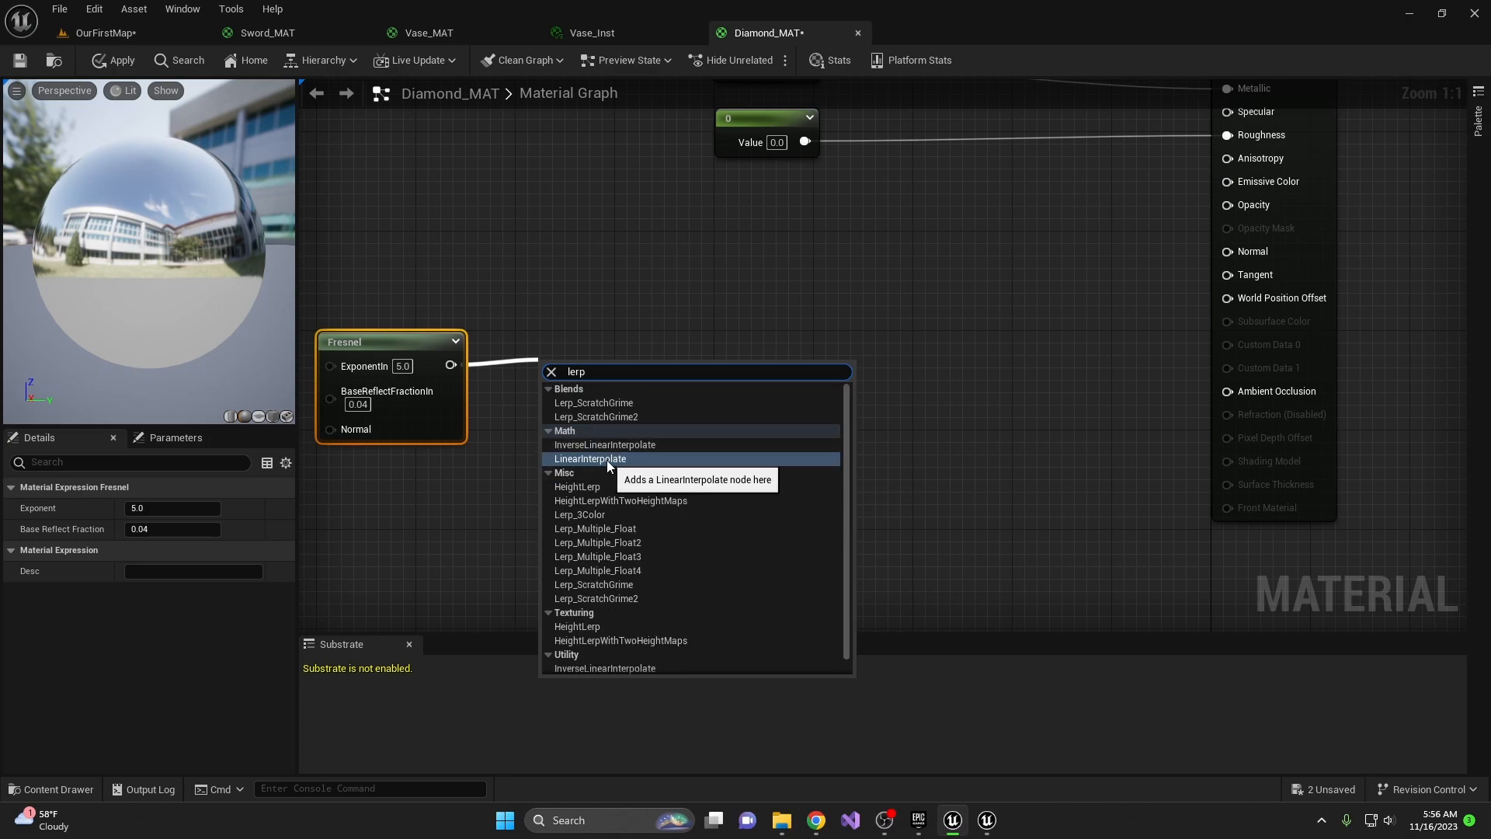
click(607, 460)
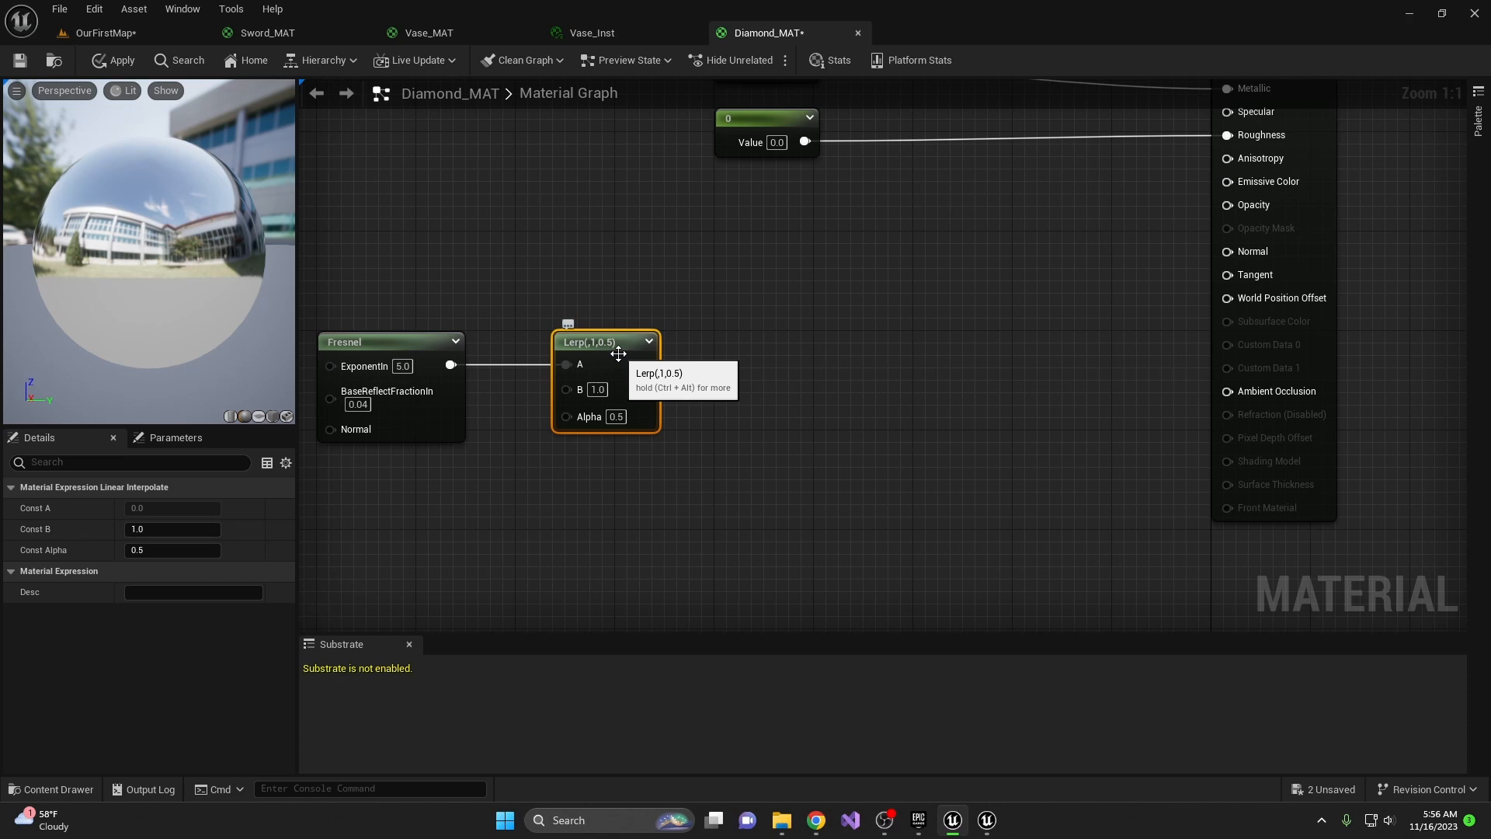
drag(567, 365, 541, 389)
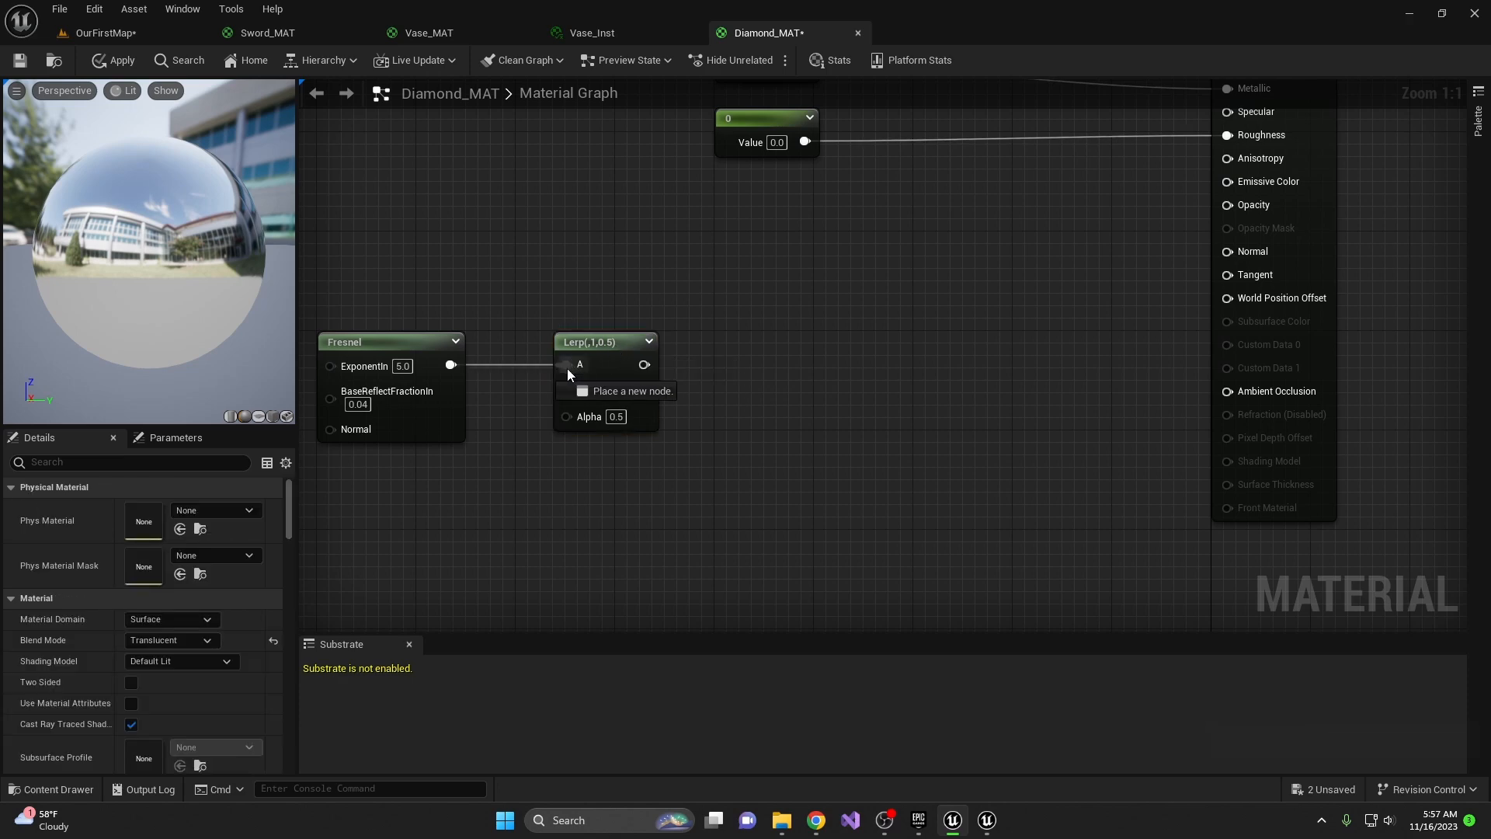
click(544, 376)
alt+click(566, 367)
drag(451, 365, 568, 425)
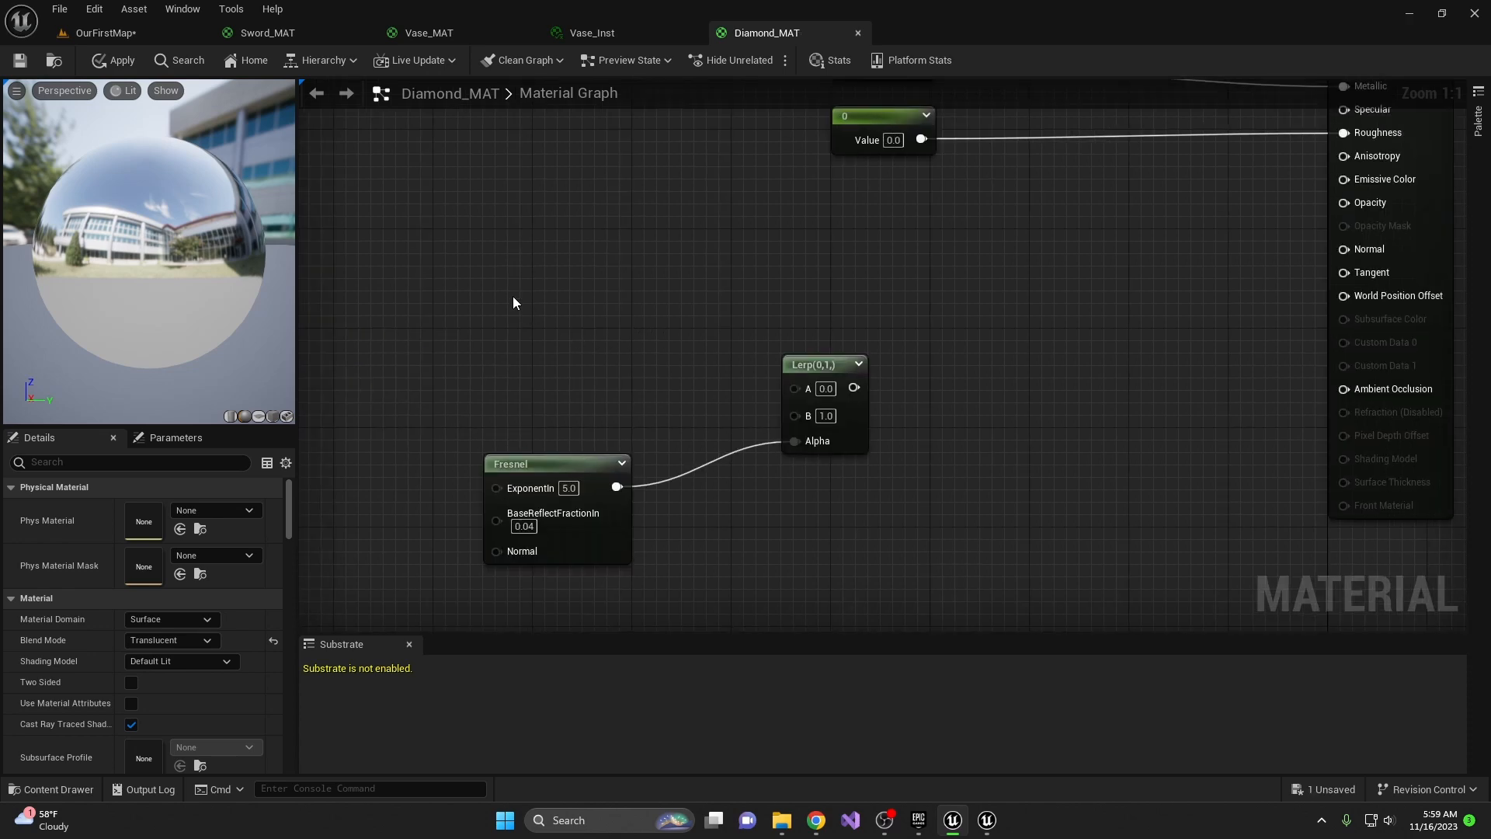
Add a constant node with value 1 above the Fresnel node and connect it to the Lerp's A input.
click(513, 296)
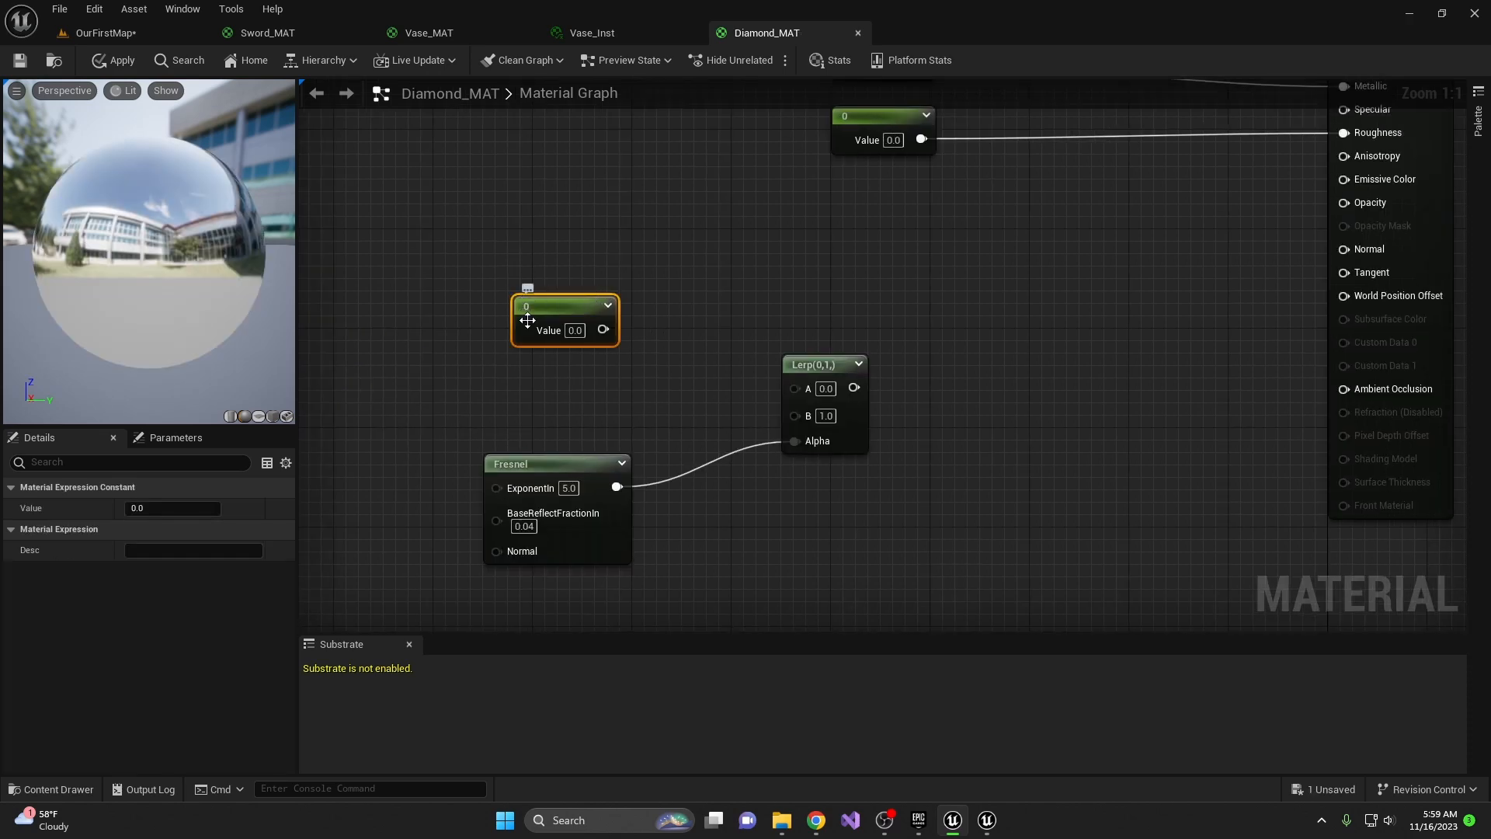
click(578, 330)
text(1)
key(Return)
drag(603, 330, 799, 390)
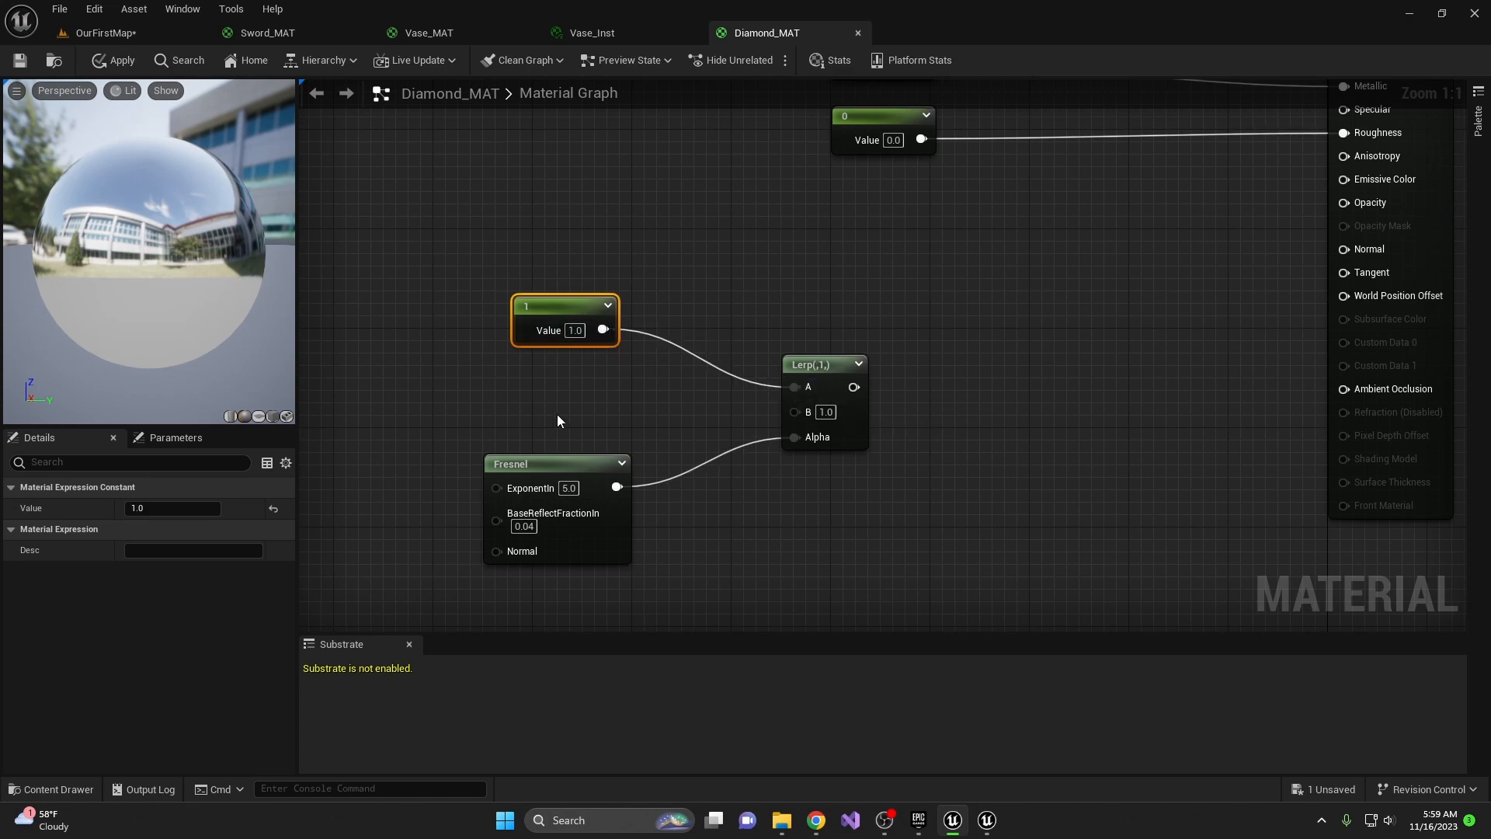
Duplicate the Lerp's constant, set the copy to 2.42, and connect it to the Lerp's B input.
key(ctrl+d)
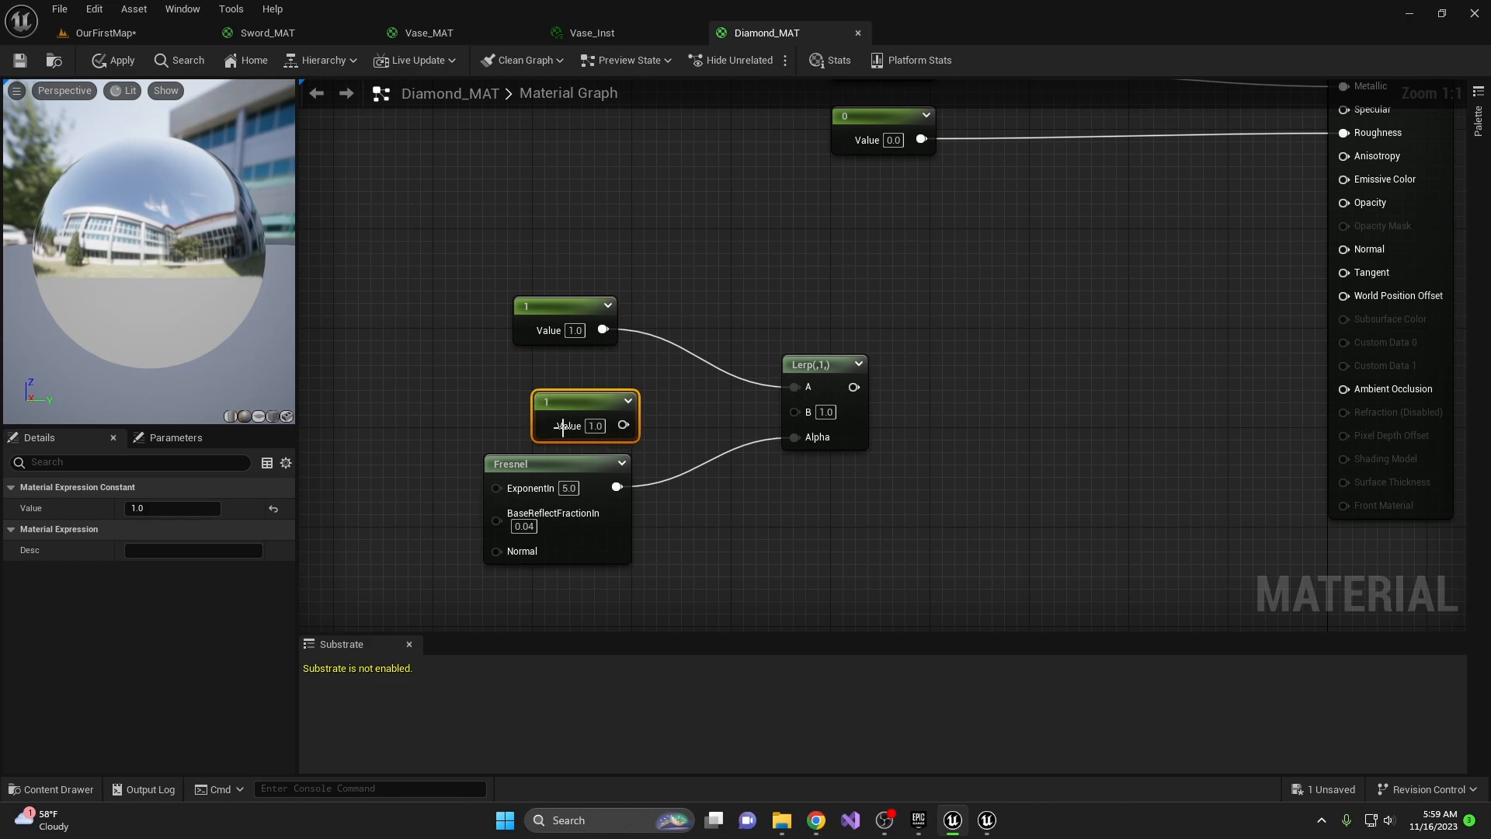
drag(590, 396, 564, 385)
click(570, 413)
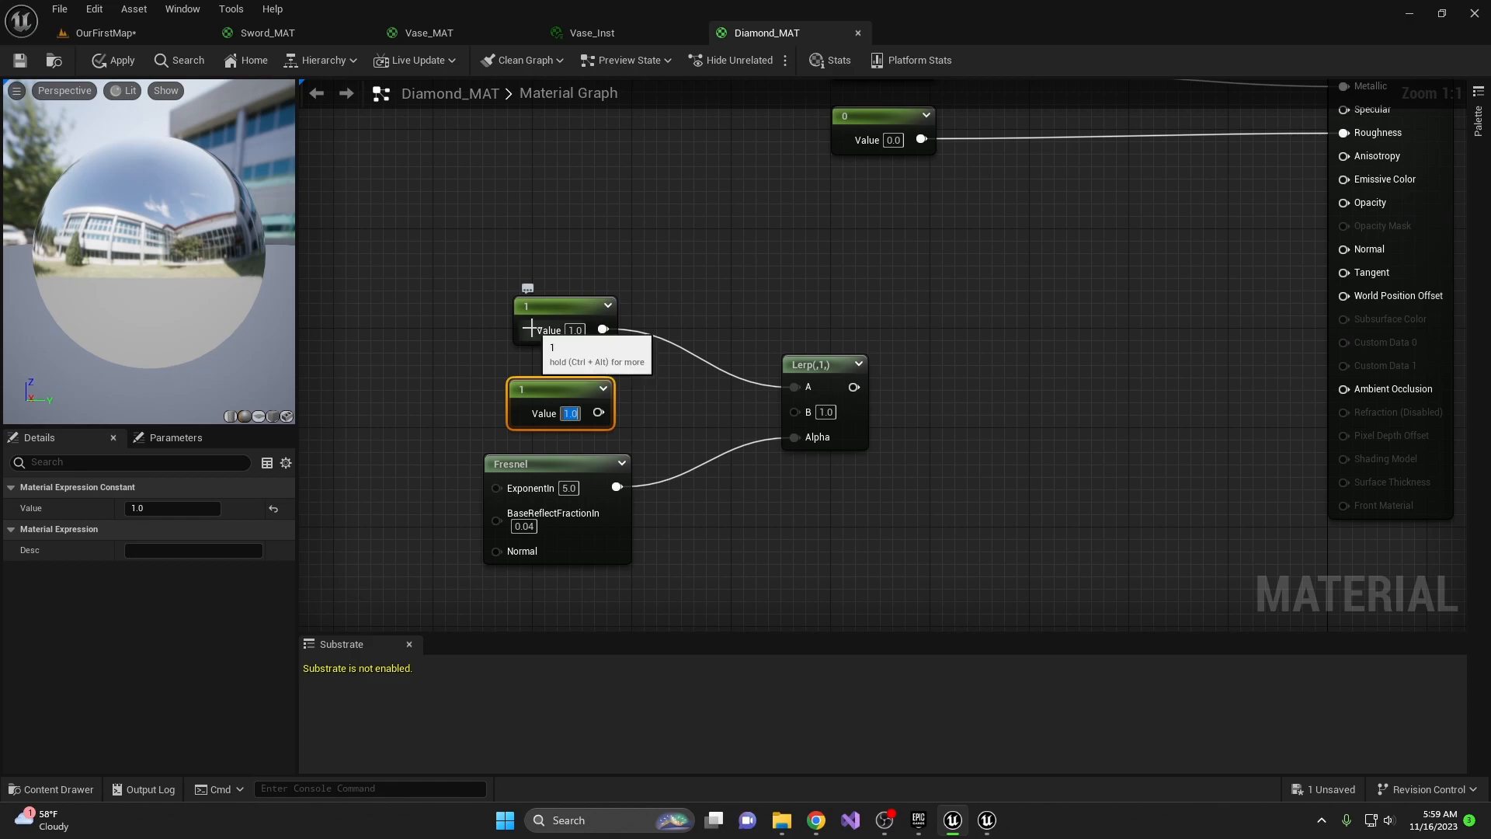
text(2.42)
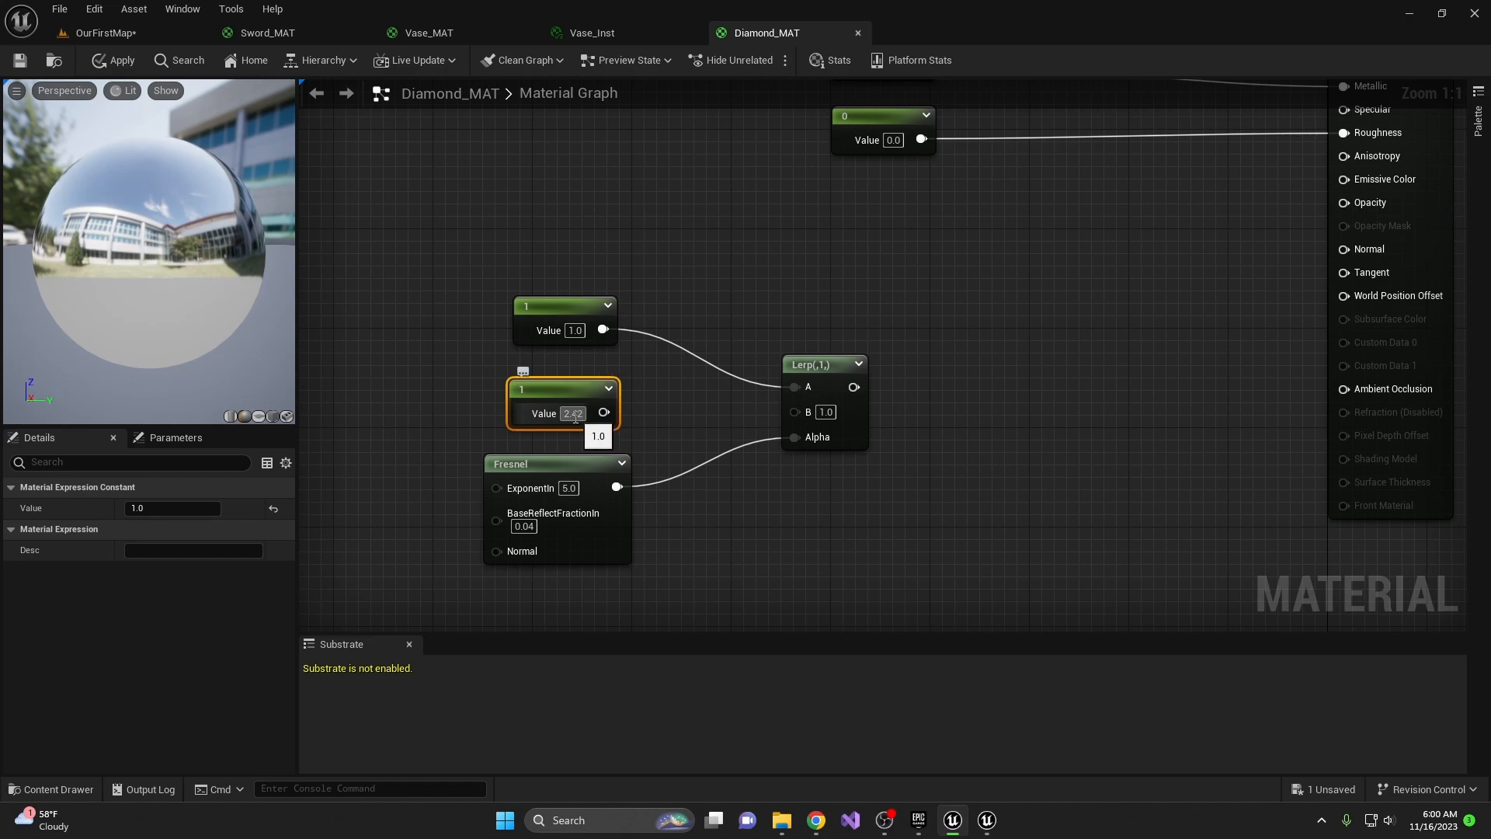
key(Return)
drag(604, 412, 798, 411)
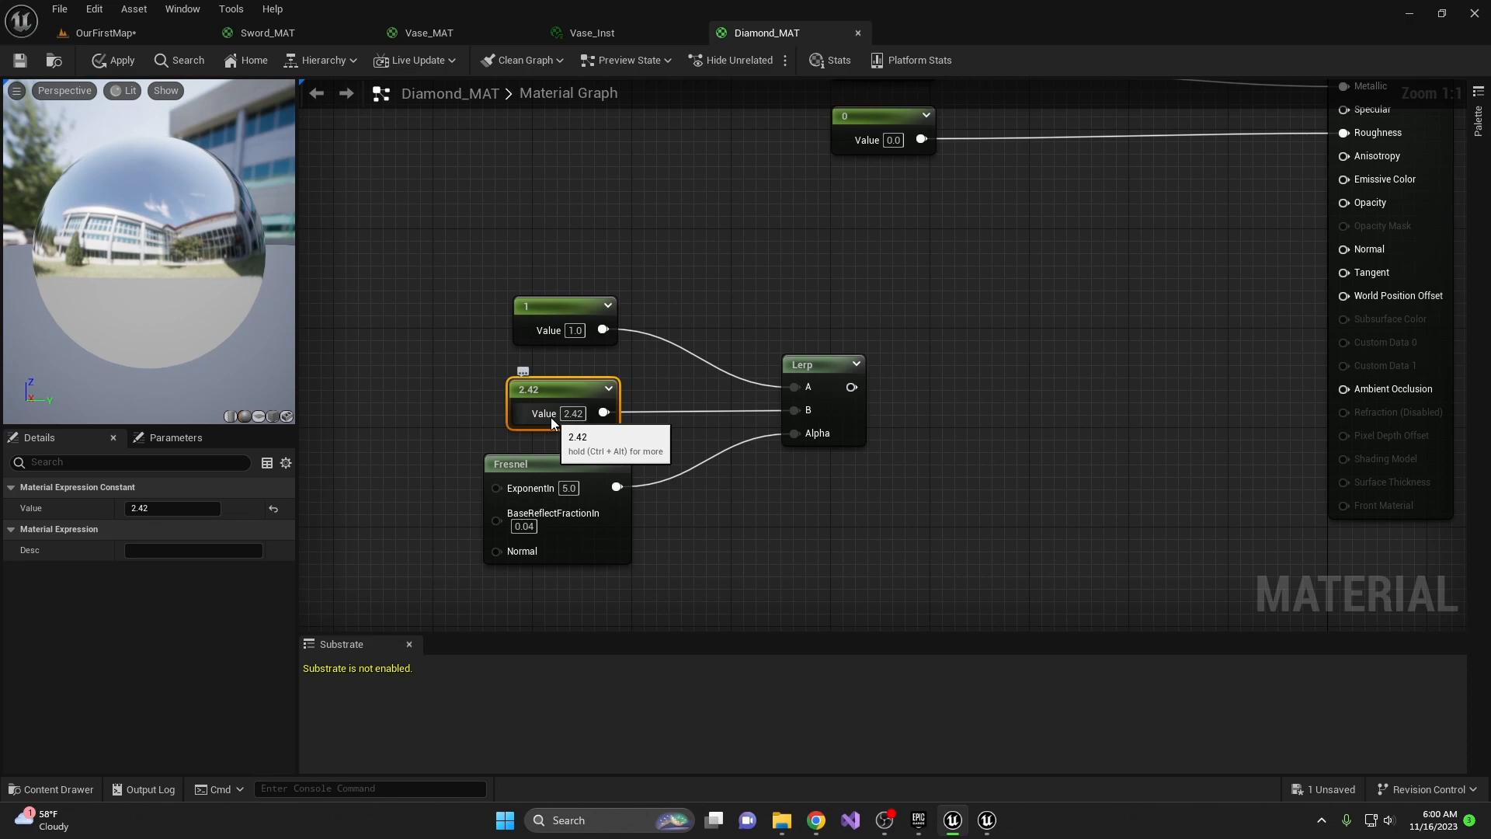
click(459, 418)
Set the material's Refraction Method to Index Of Refraction and connect the Lerp output to the Refraction input.
right_drag(993, 438, 806, 447)
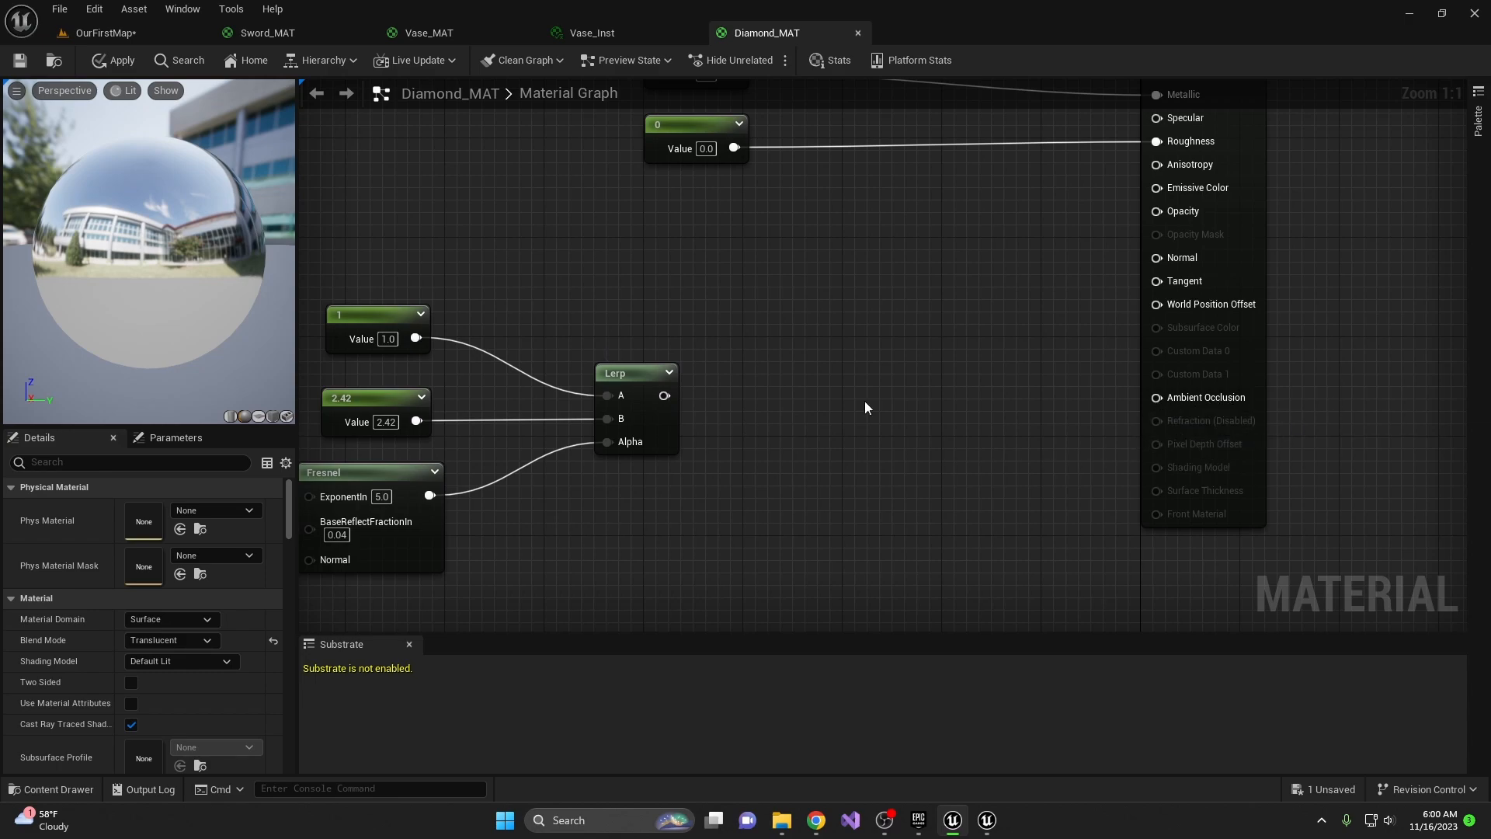
click(148, 463)
text(refraction)
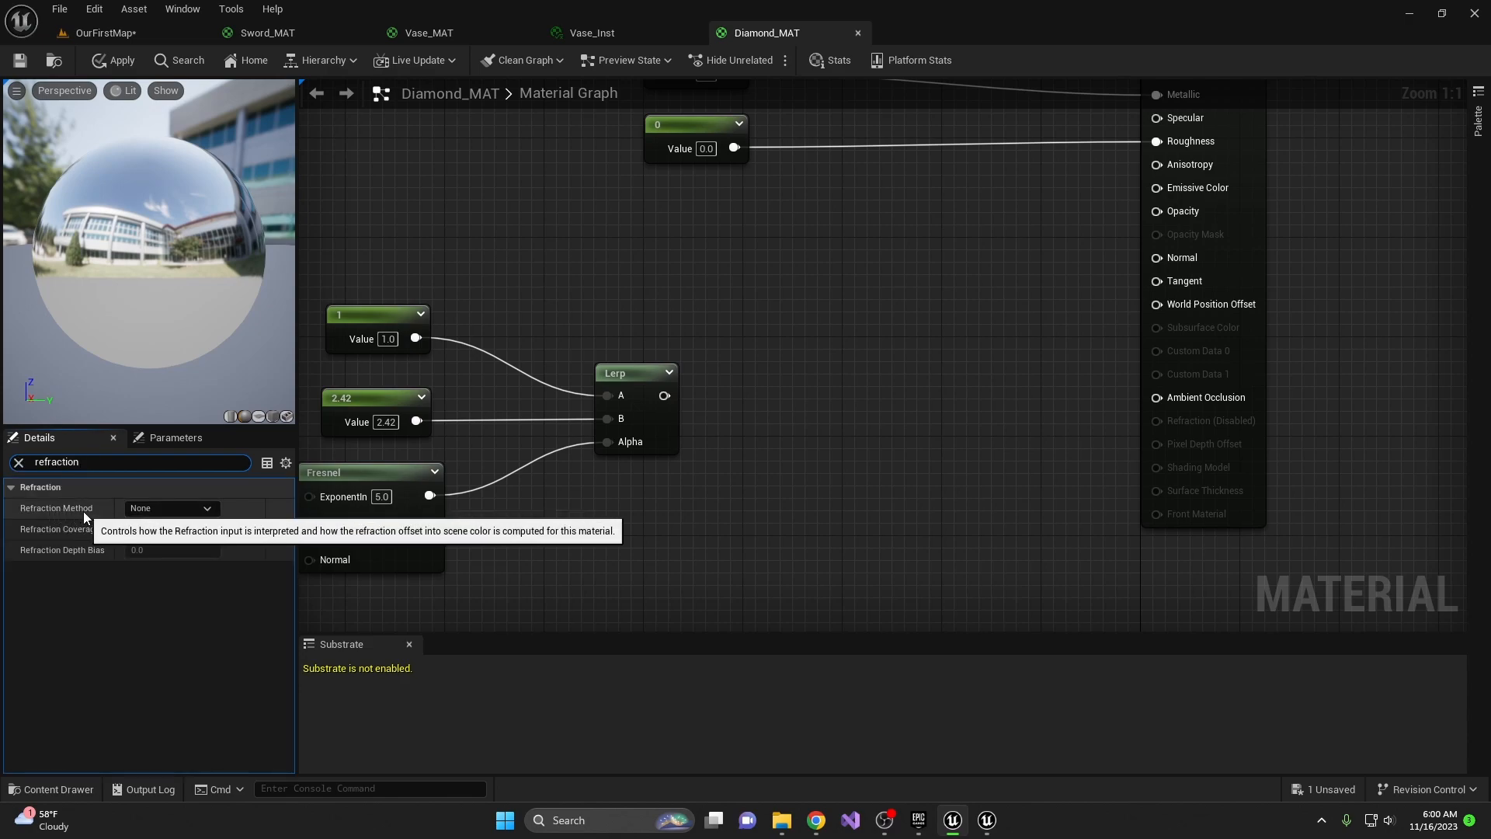
click(207, 510)
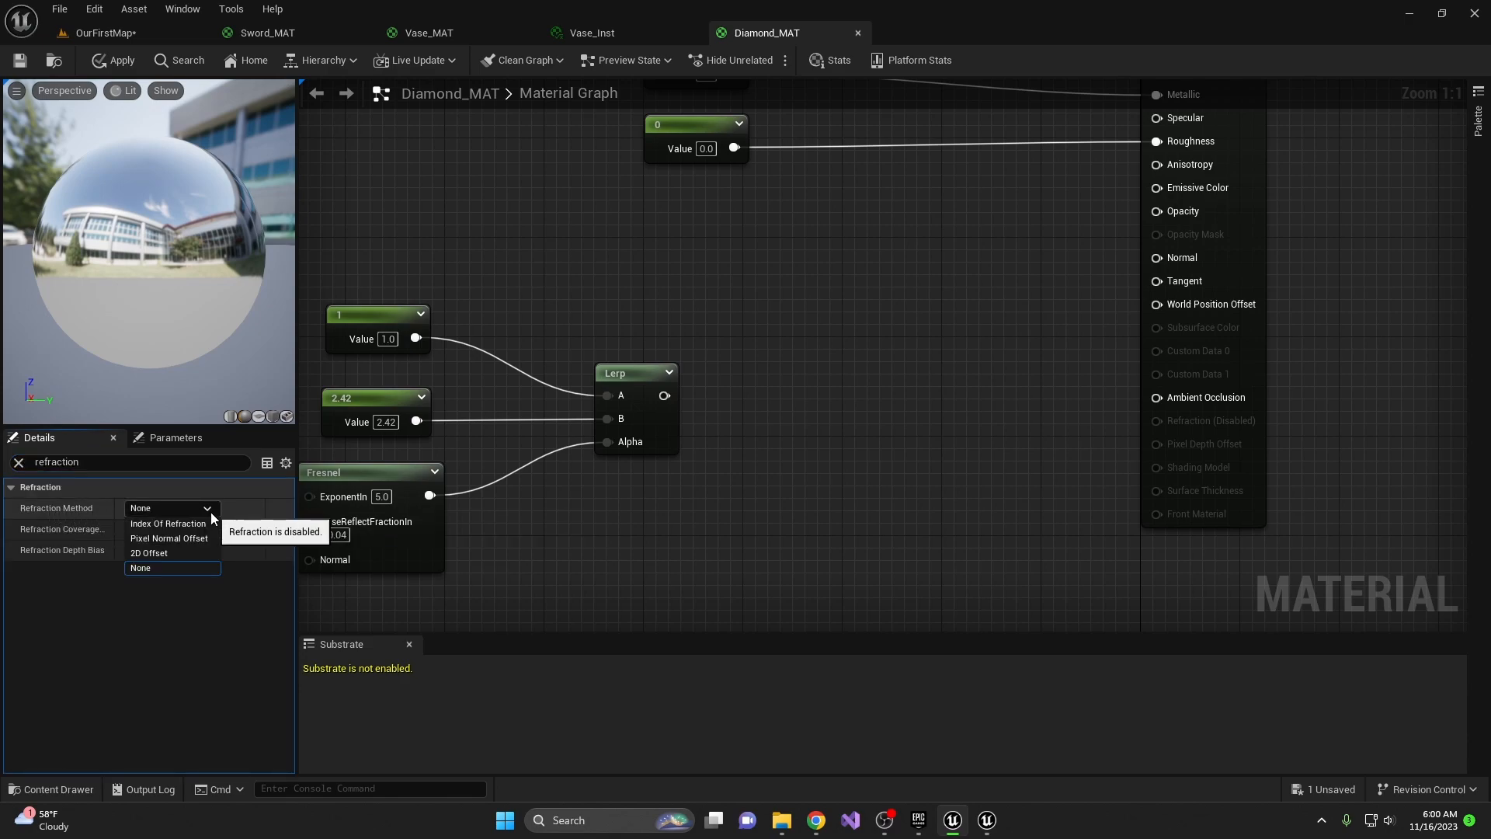
click(171, 525)
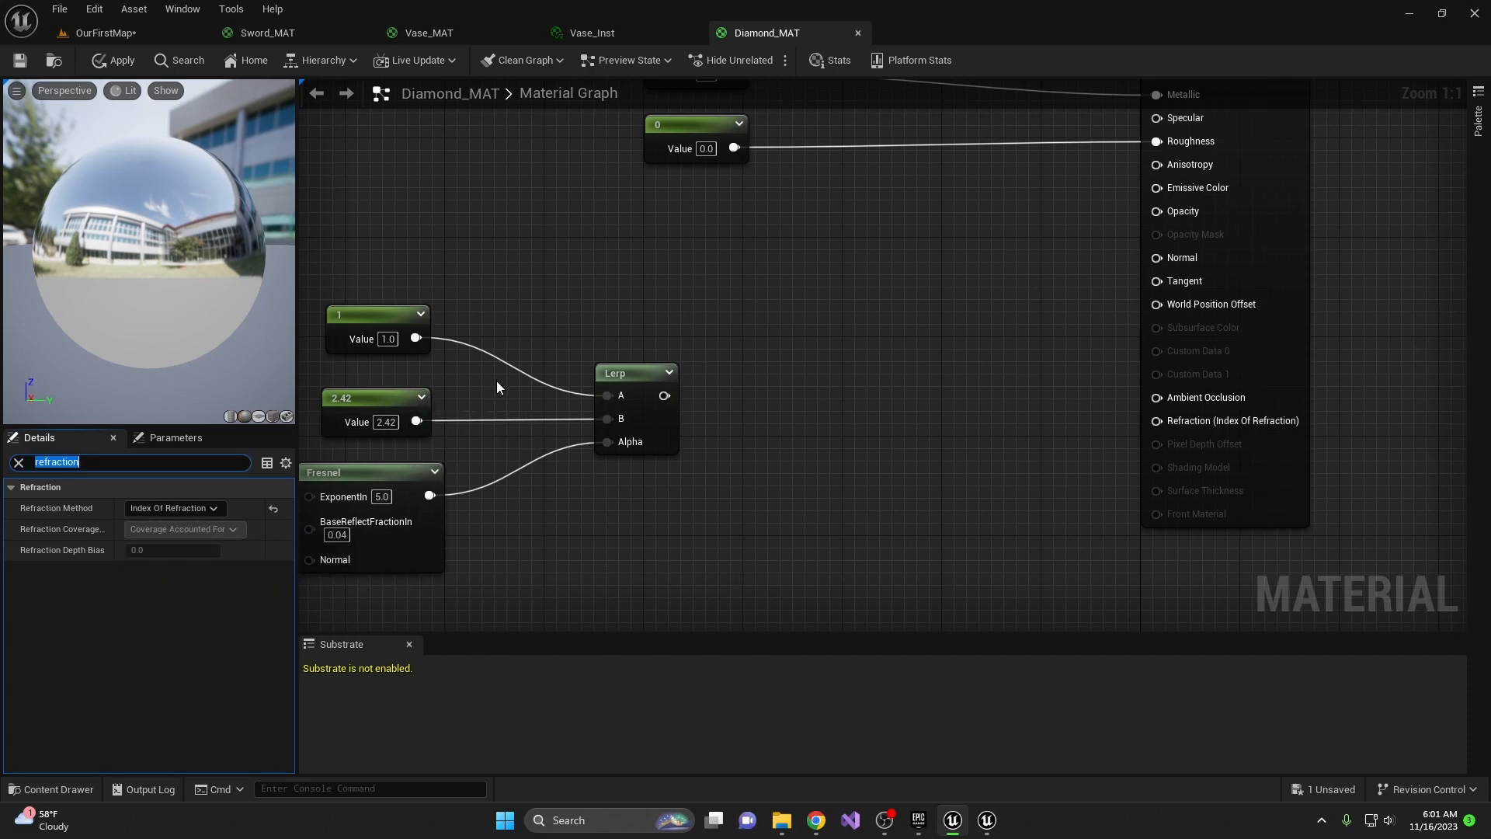
key(BackSpace)
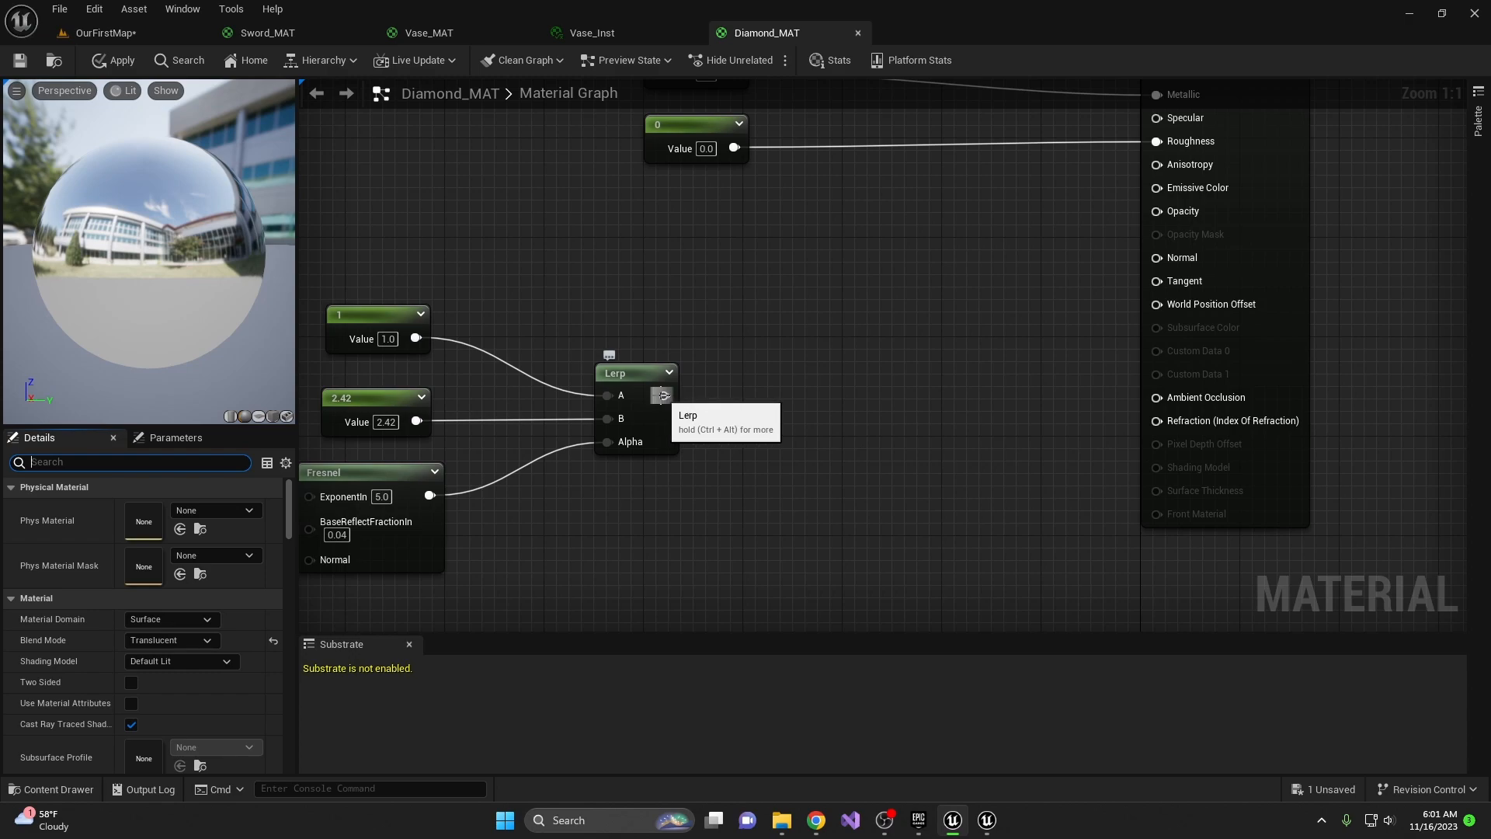
drag(662, 396, 1156, 422)
Add a constant node with value 0.5 below the Roughness constant and connect it to the Opacity input.
right_drag(793, 254, 817, 396)
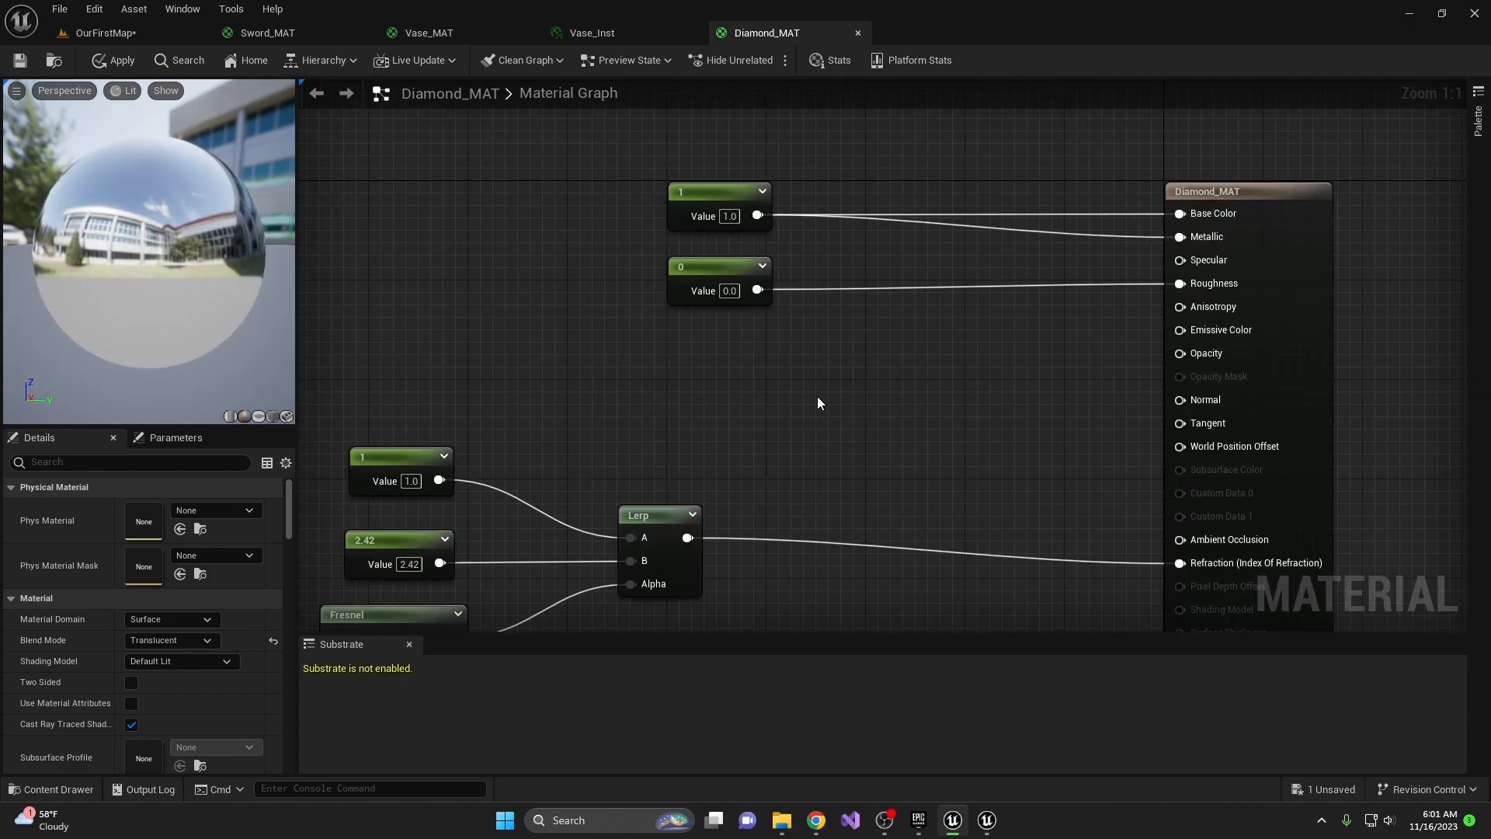
click(711, 356)
click(729, 365)
text(0.5)
key(Return)
drag(757, 364, 1179, 354)
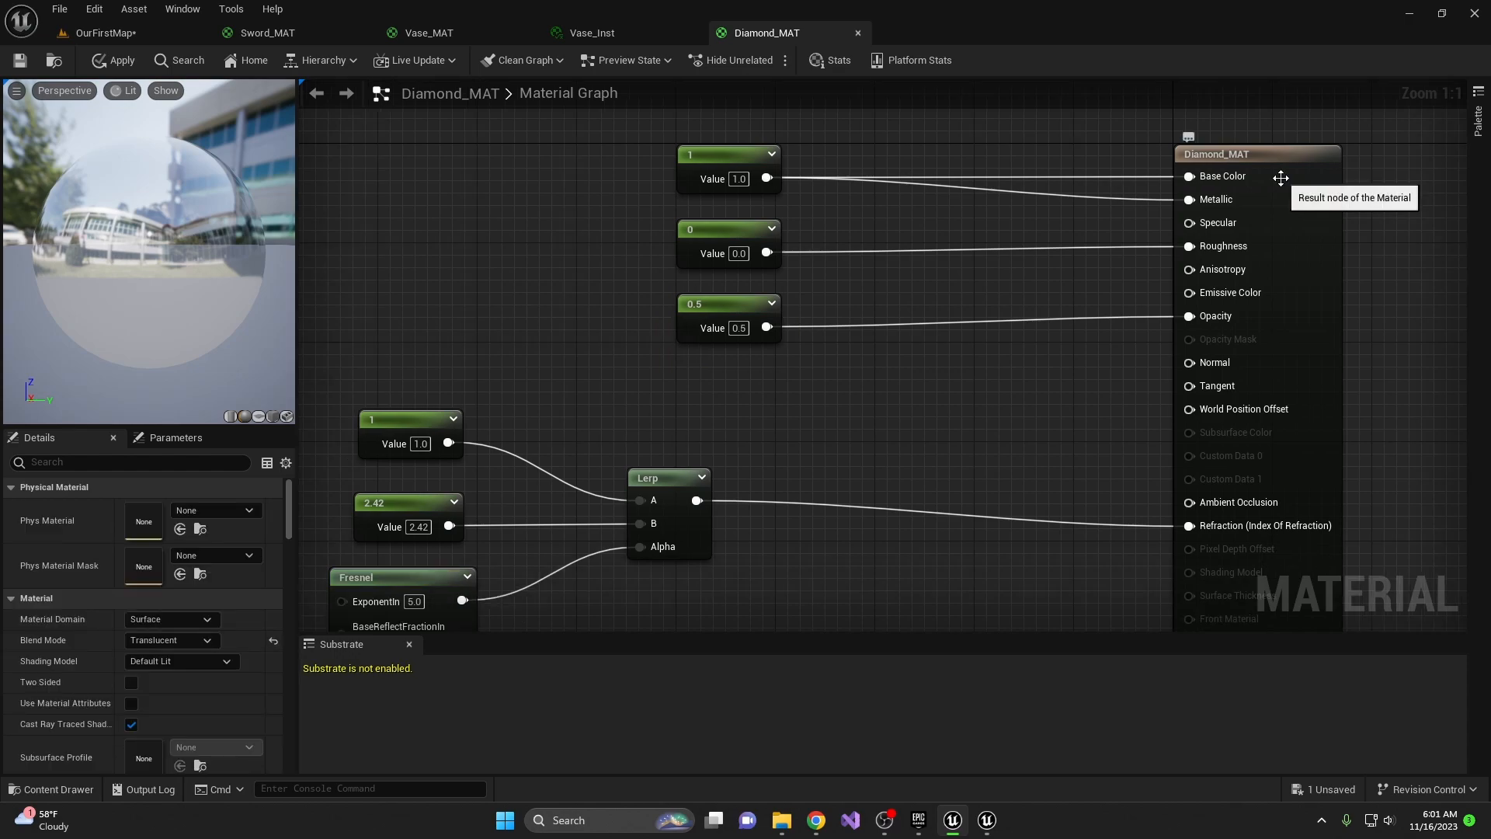
Make Diamond_MAT two-sided, comparing the preview with the option on and off, and save the material.
click(1281, 178)
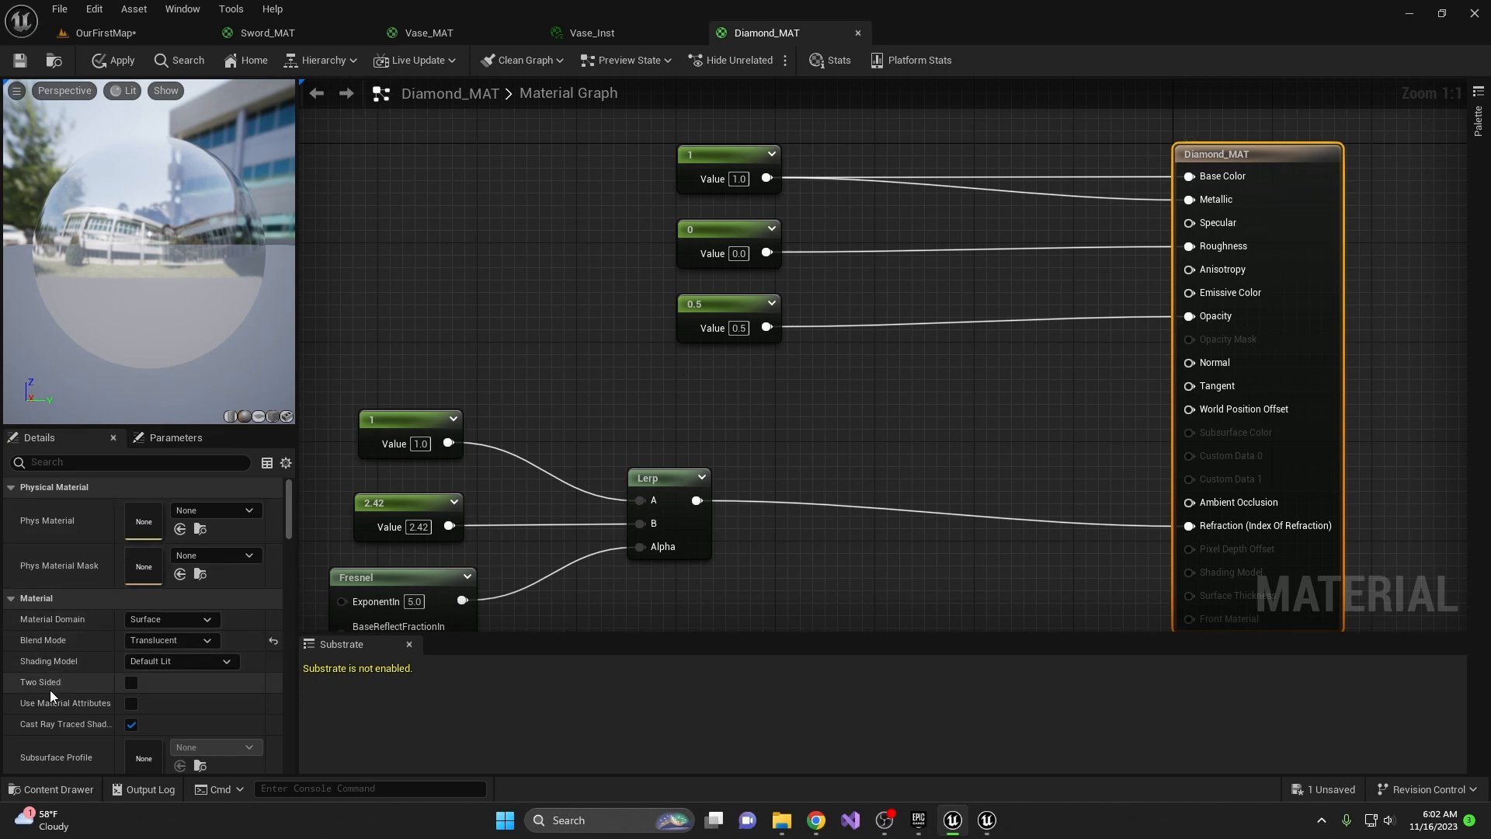
click(130, 685)
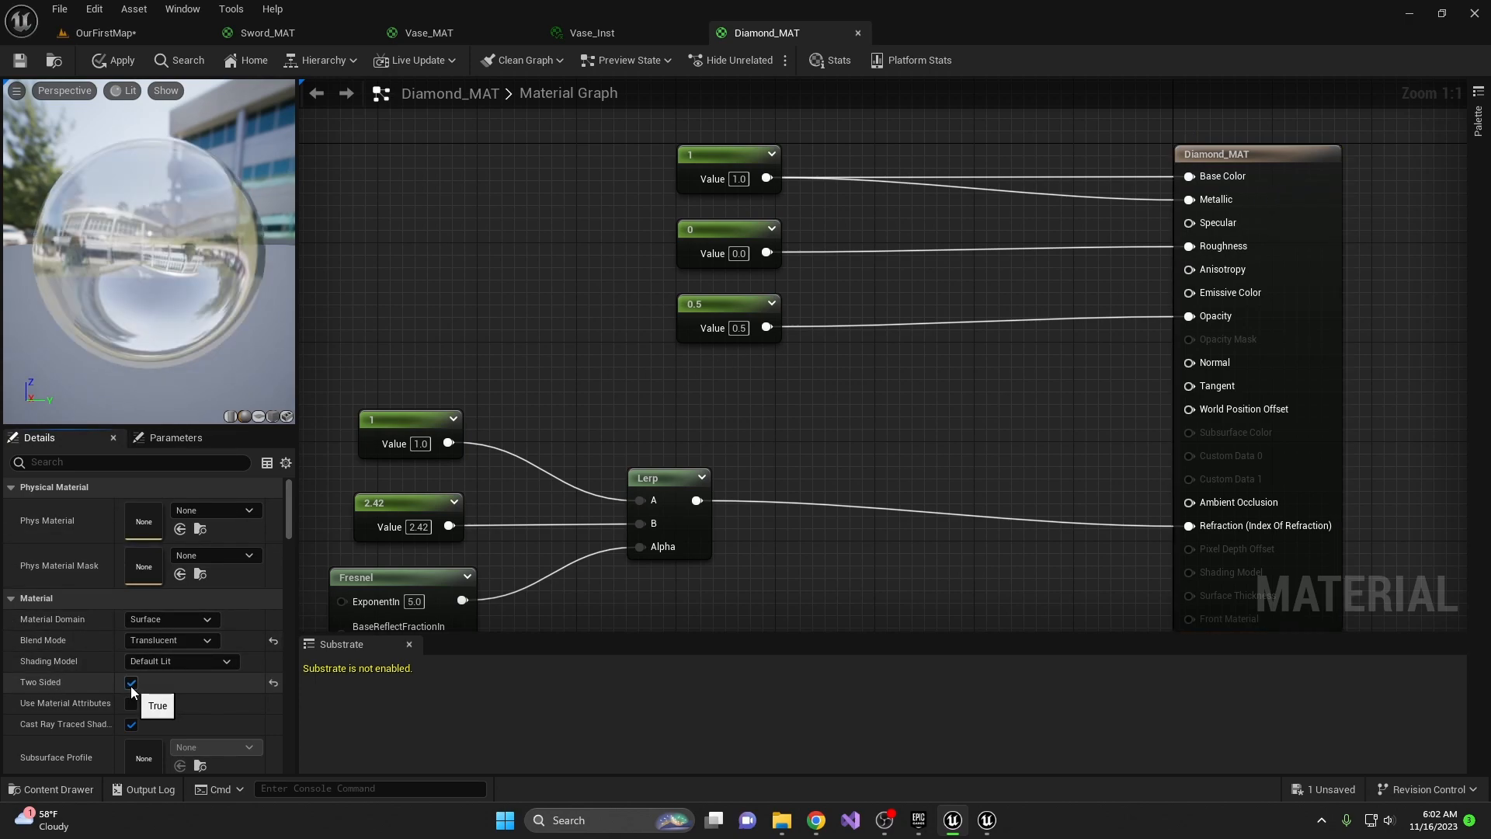
click(132, 686)
click(132, 686)
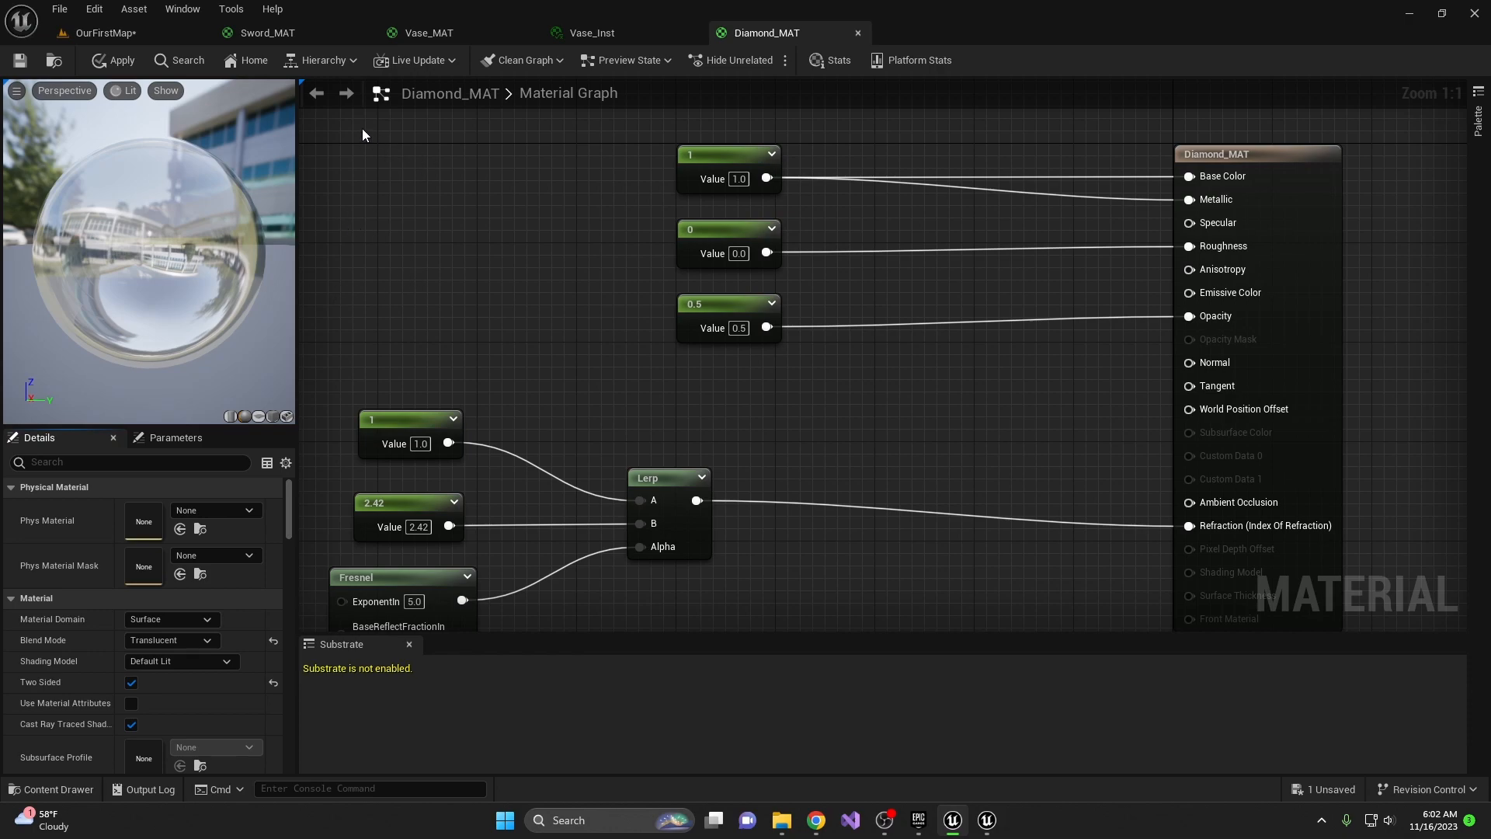
key(ctrl+s)
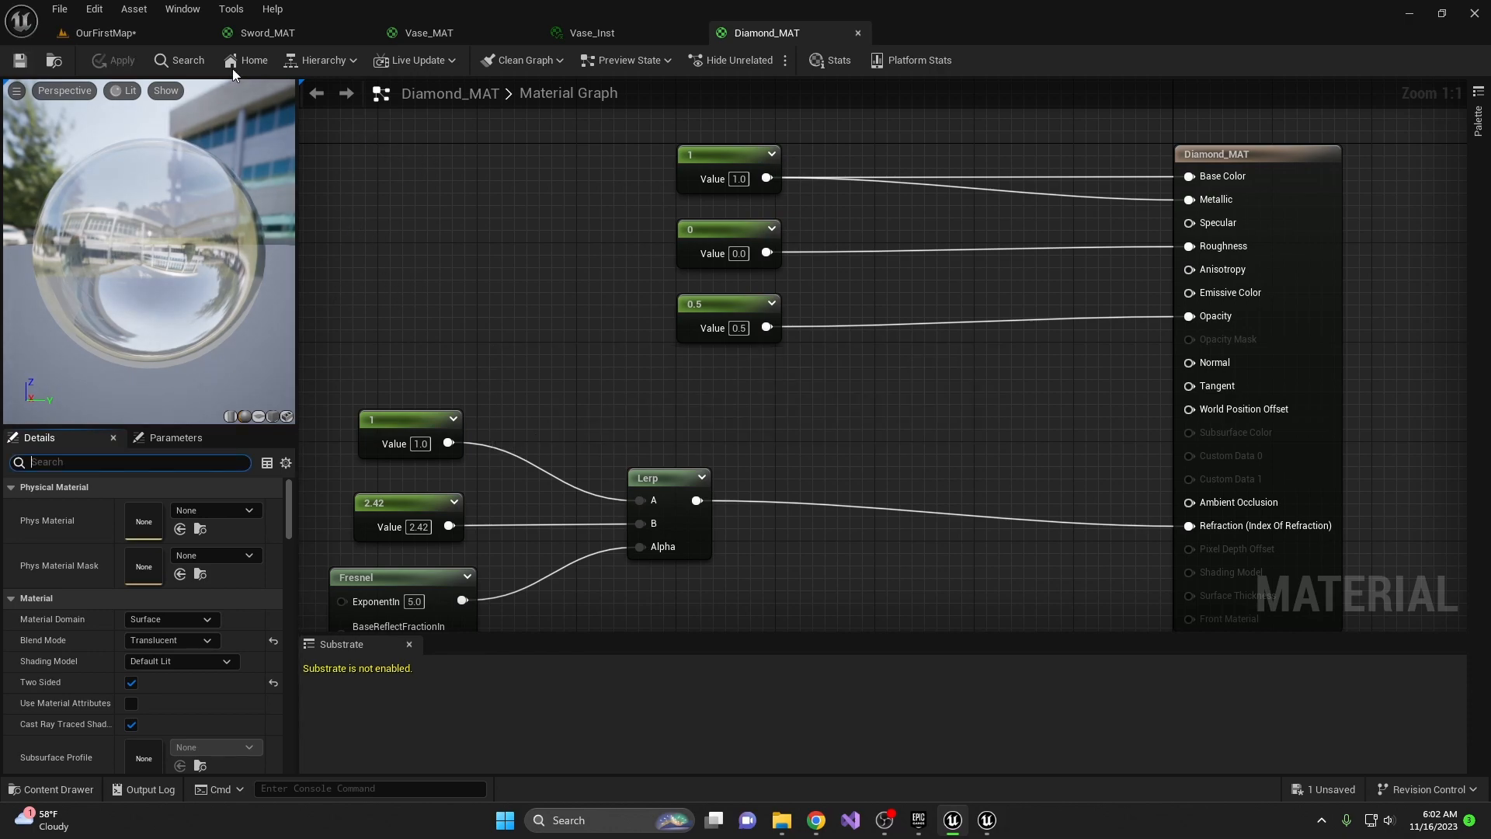
Return to OurFirstMap and apply Diamond_MAT from the Materials folder to the star diamond in the room's corner.
click(126, 36)
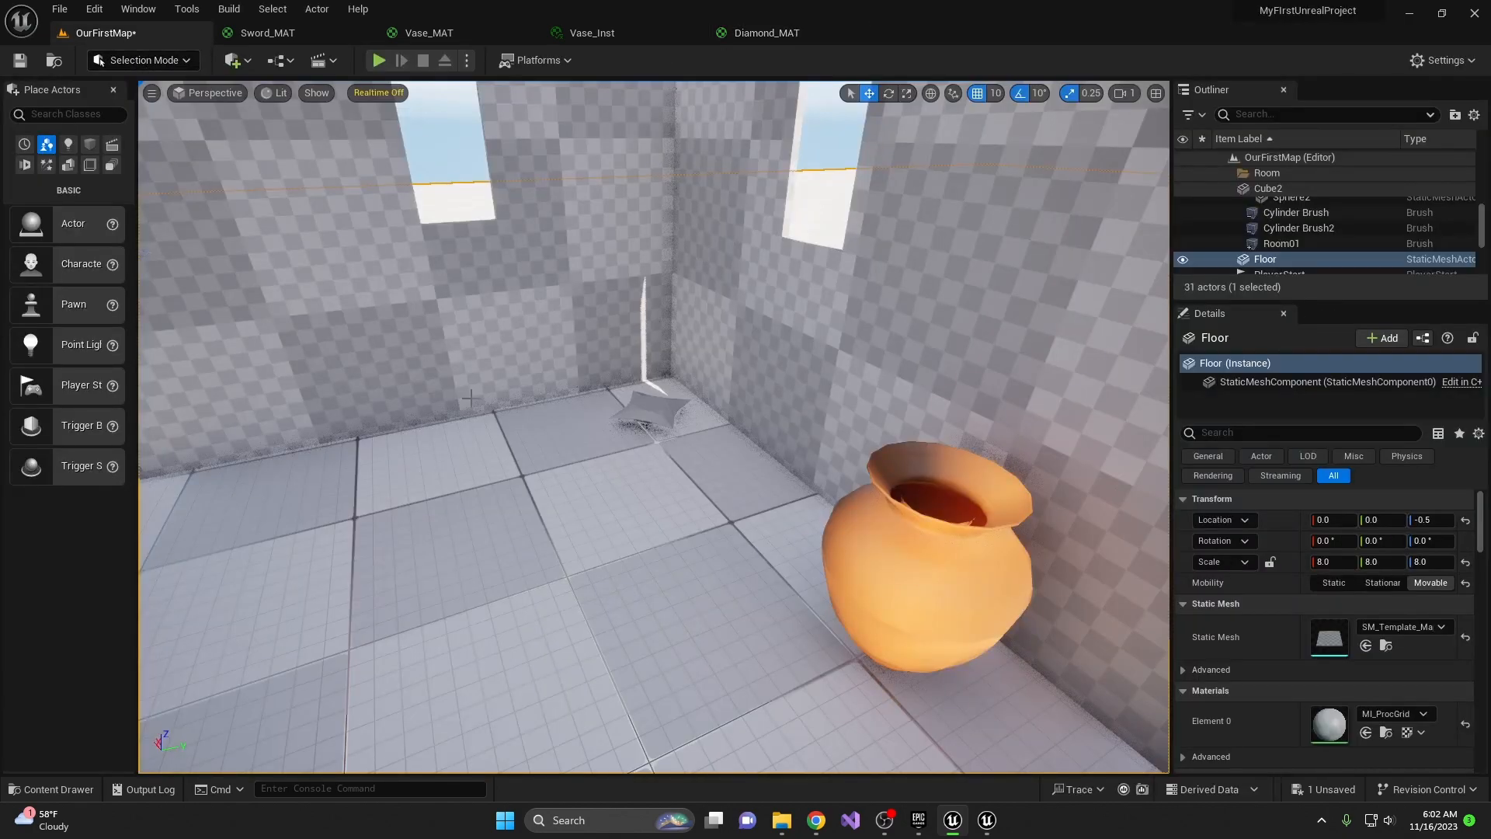
scroll(605, 438, up, 3)
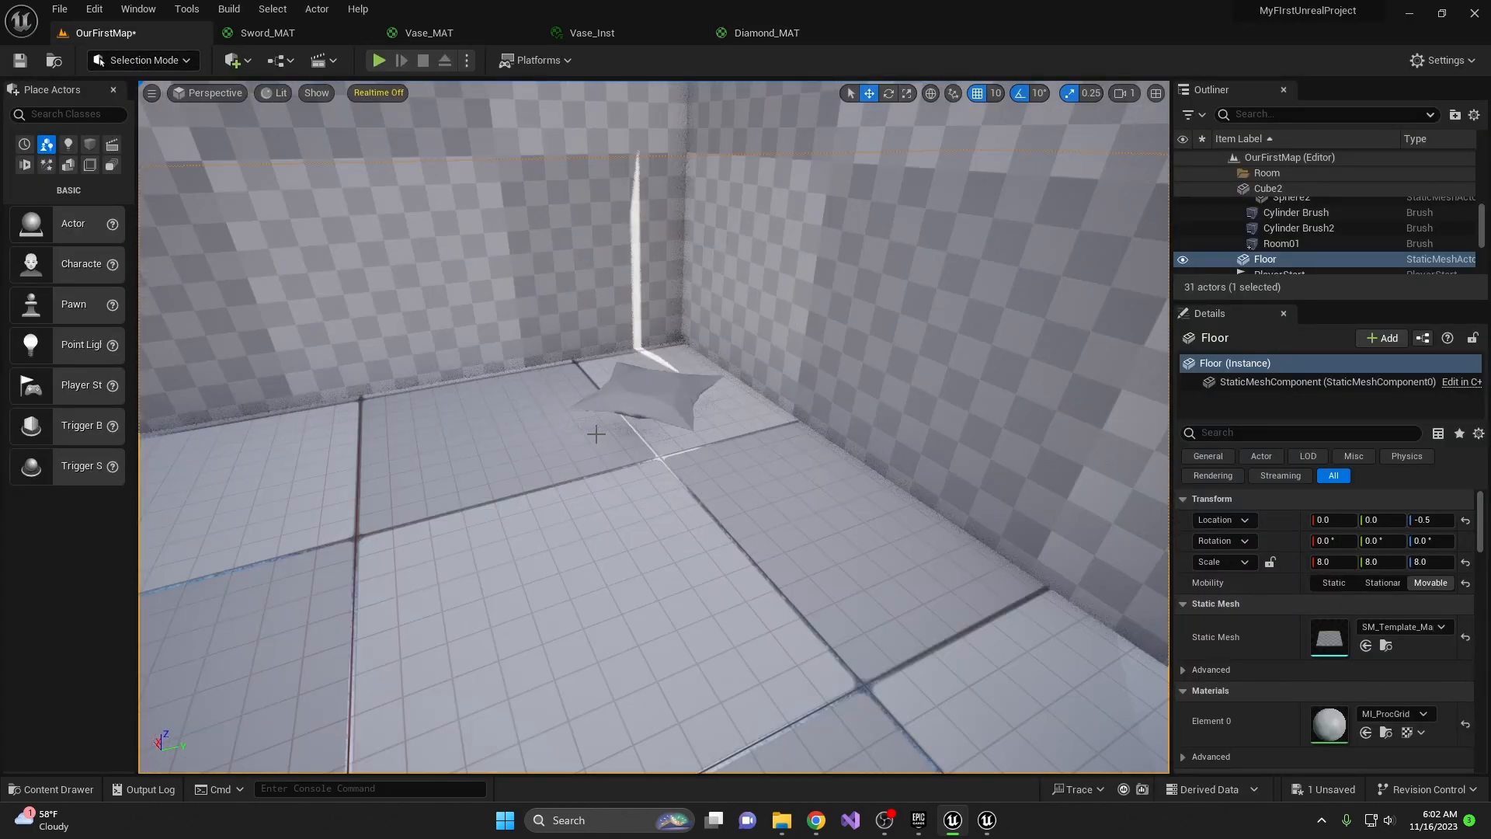
key(ctrl+space)
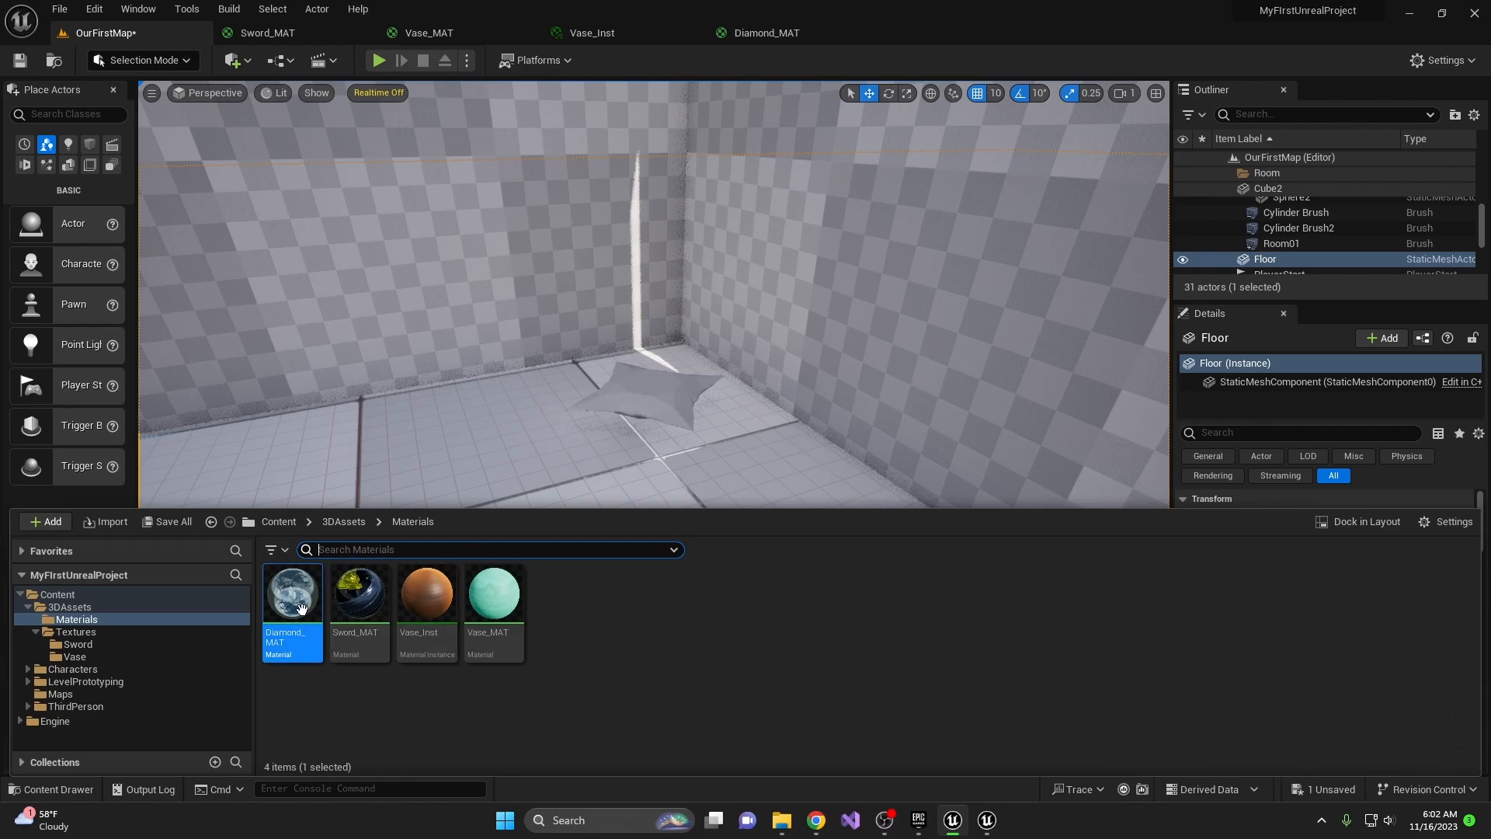
drag(292, 598, 637, 392)
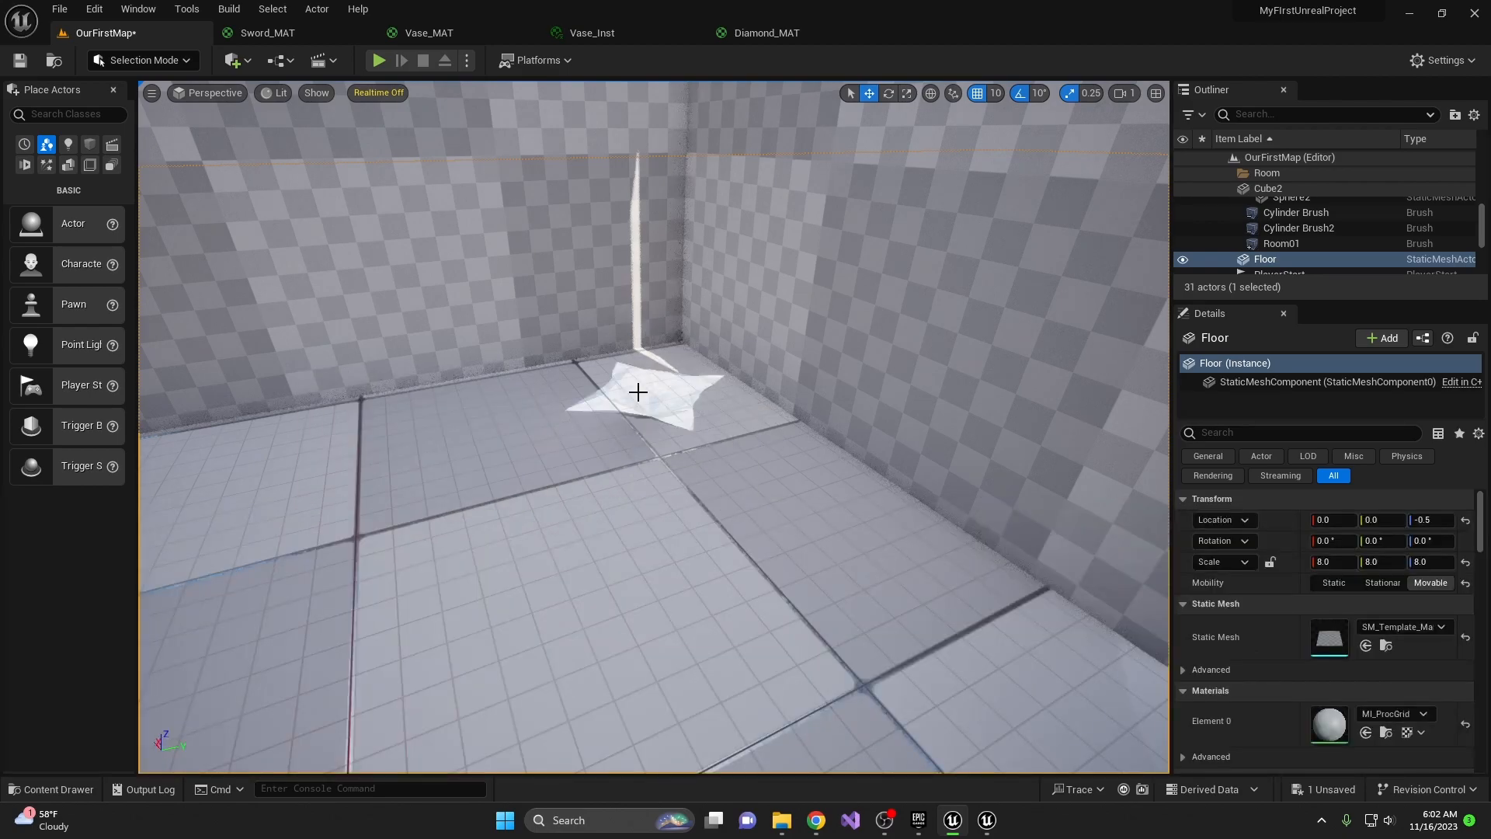
Open the StarDiamond static mesh from the 3DAssets folder and assign Diamond_MAT to its material slot.
mouse_move(644, 488)
right_down()
mouse_move(637, 466)
mouse_move(662, 514)
mouse_move(642, 487)
right_up()
key(w)
key(w)
key(s)
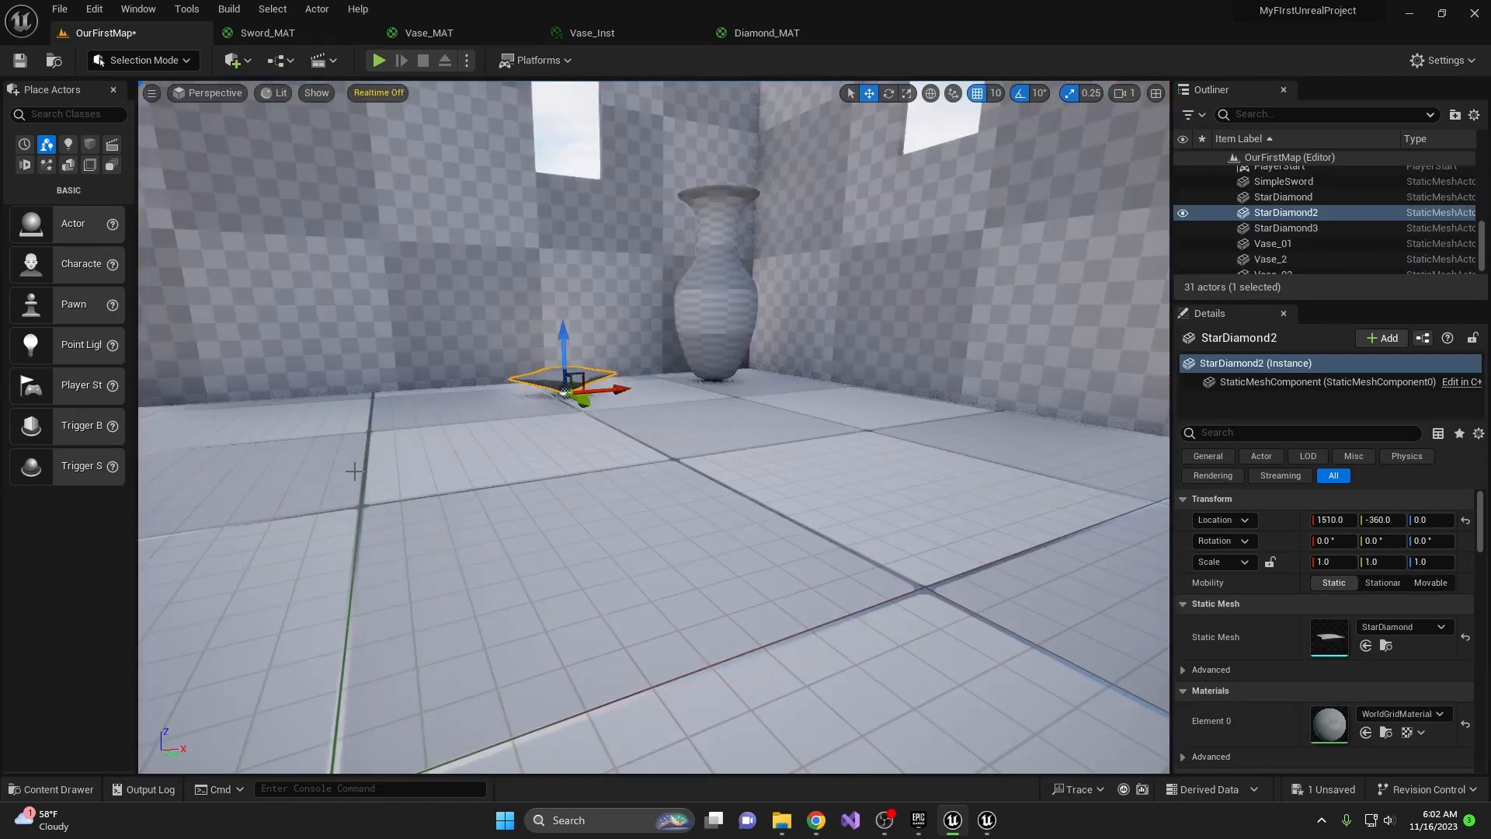
mouse_move(606, 479)
right_down()
mouse_move(644, 465)
mouse_move(672, 491)
mouse_move(606, 480)
right_up()
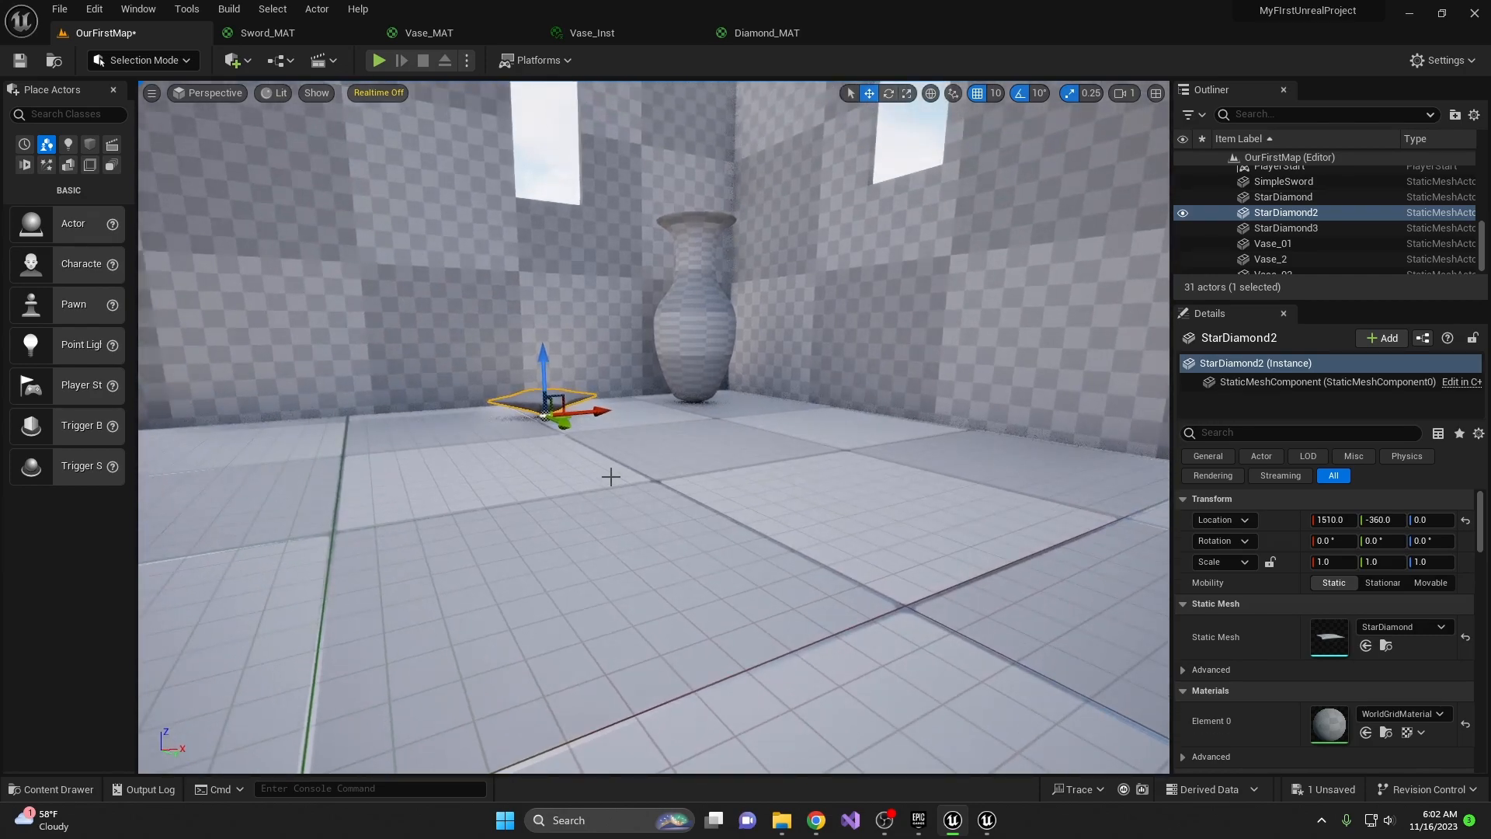
key(ctrl+space)
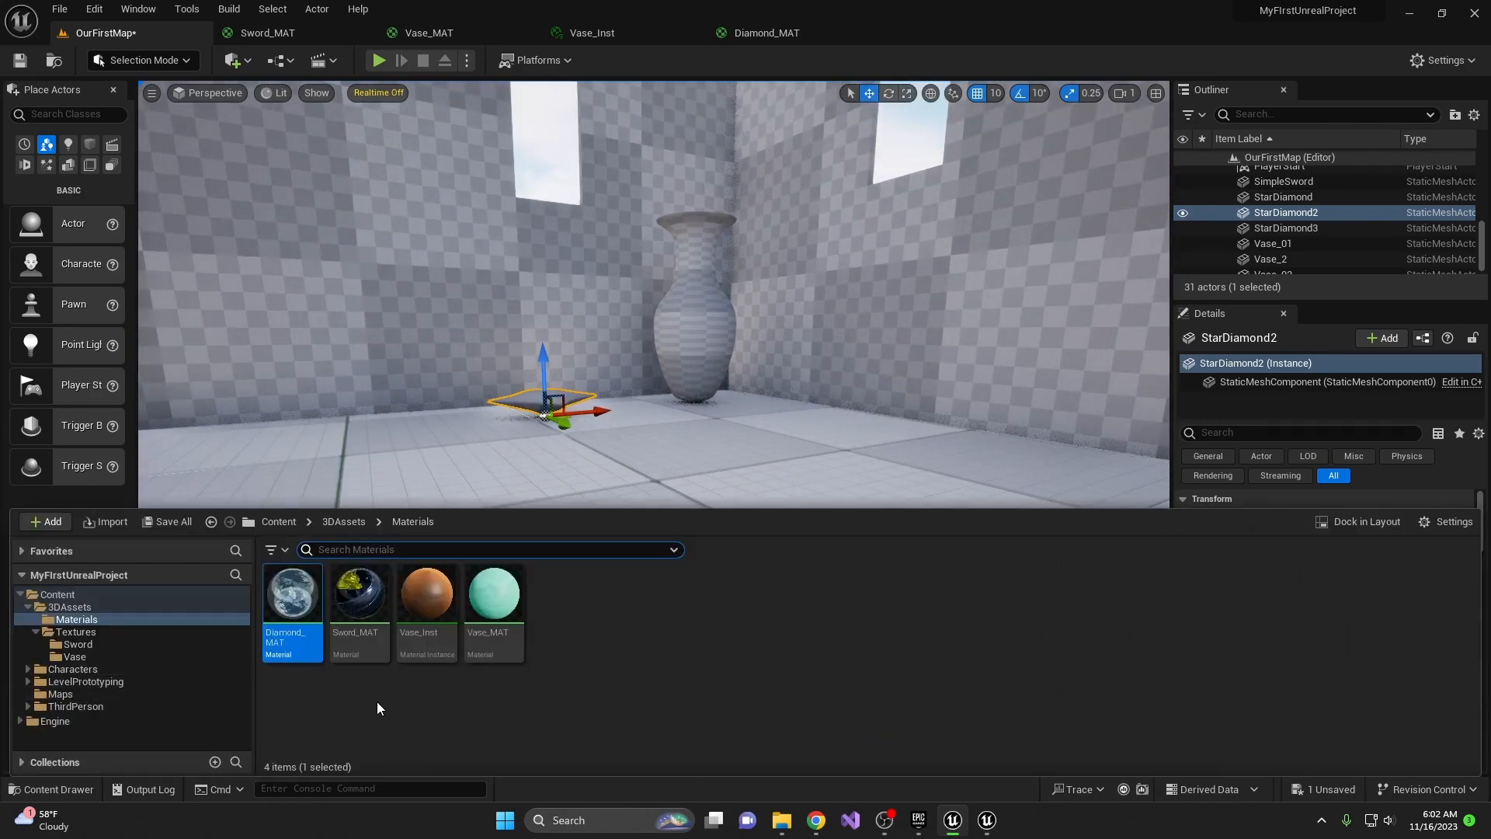
click(69, 606)
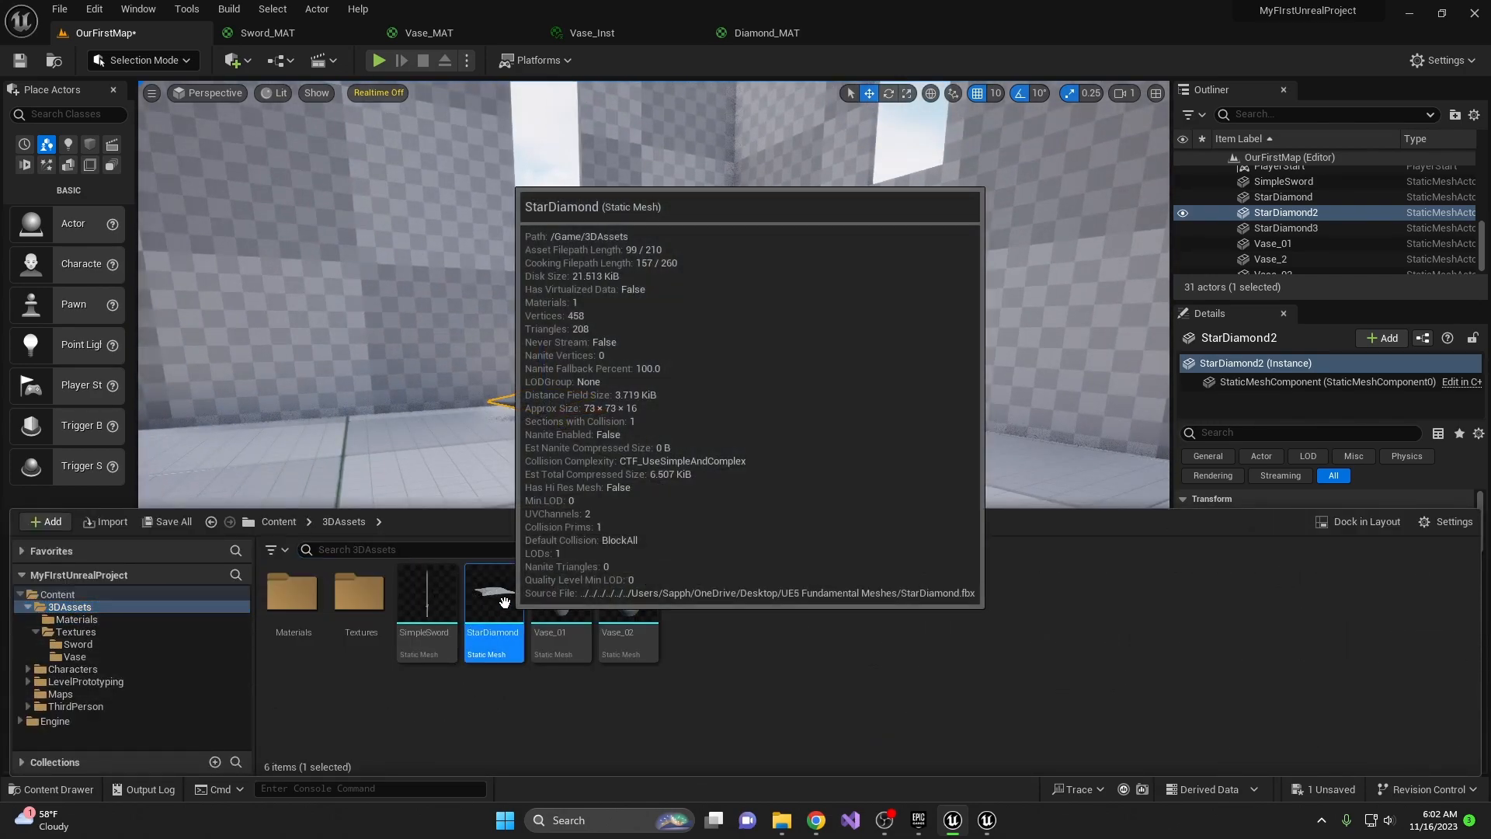
double_click(504, 603)
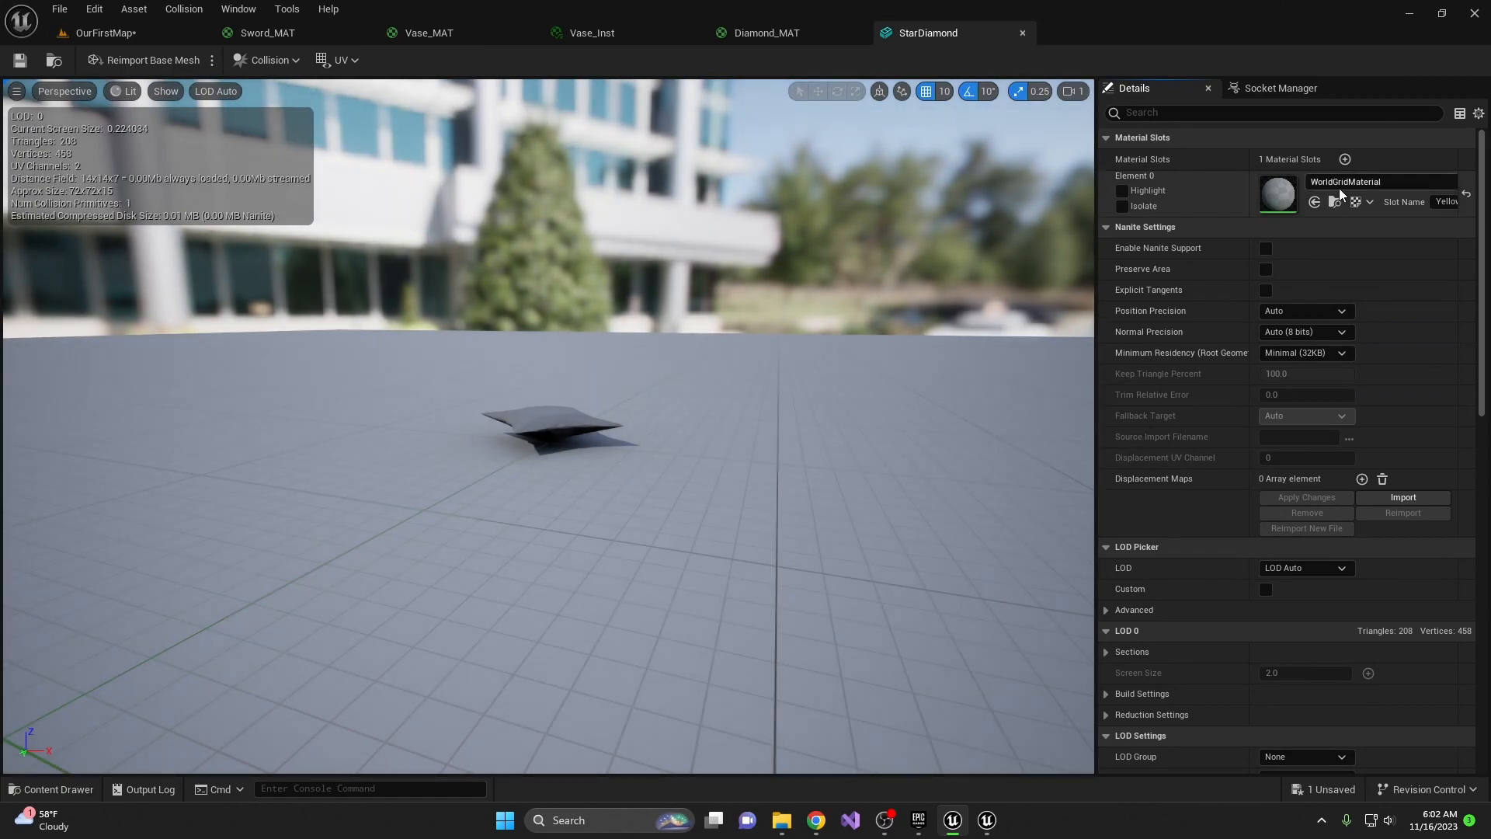
click(1377, 188)
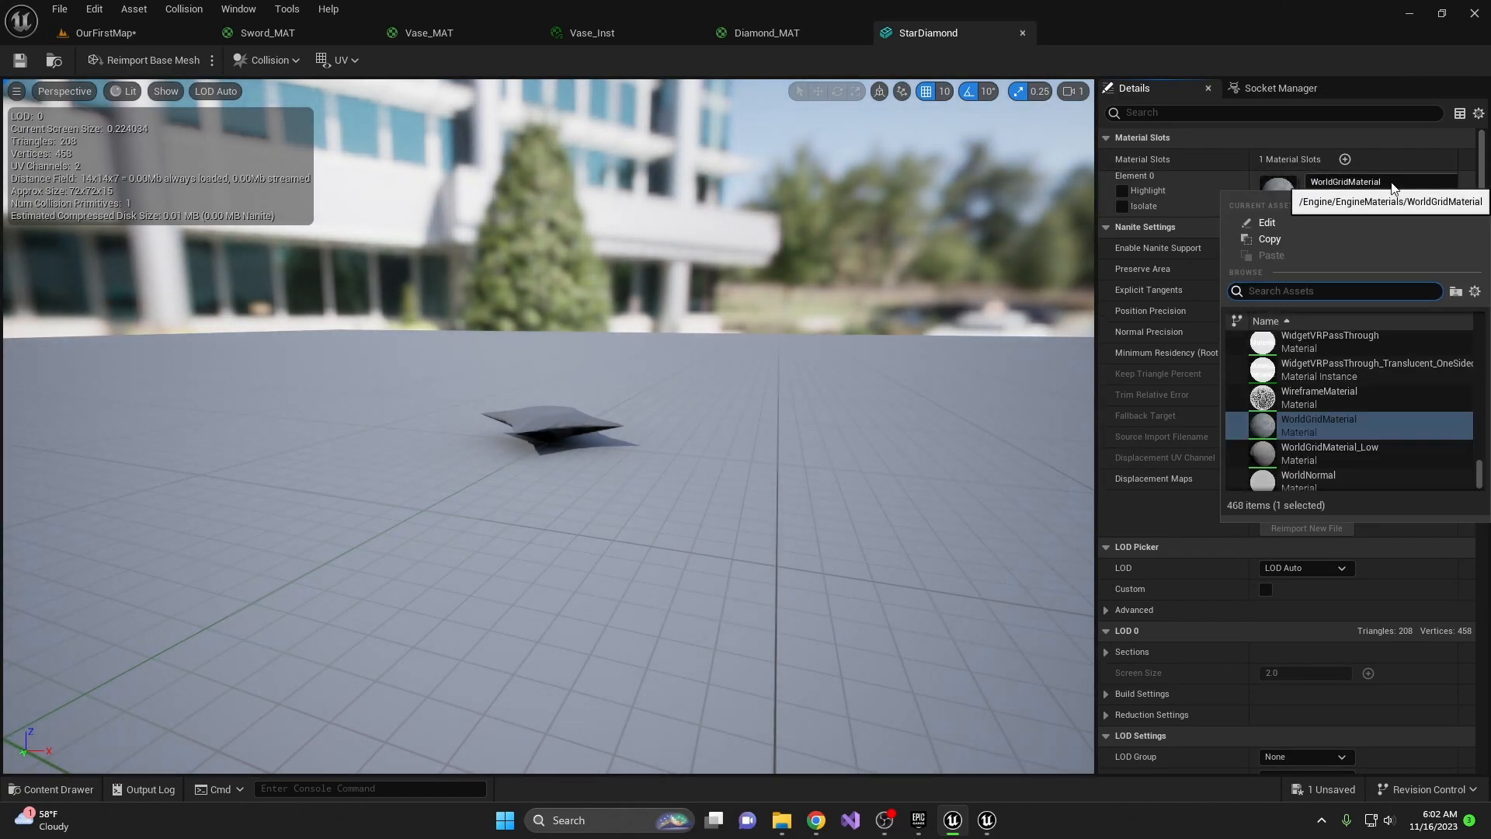
text(diamon)
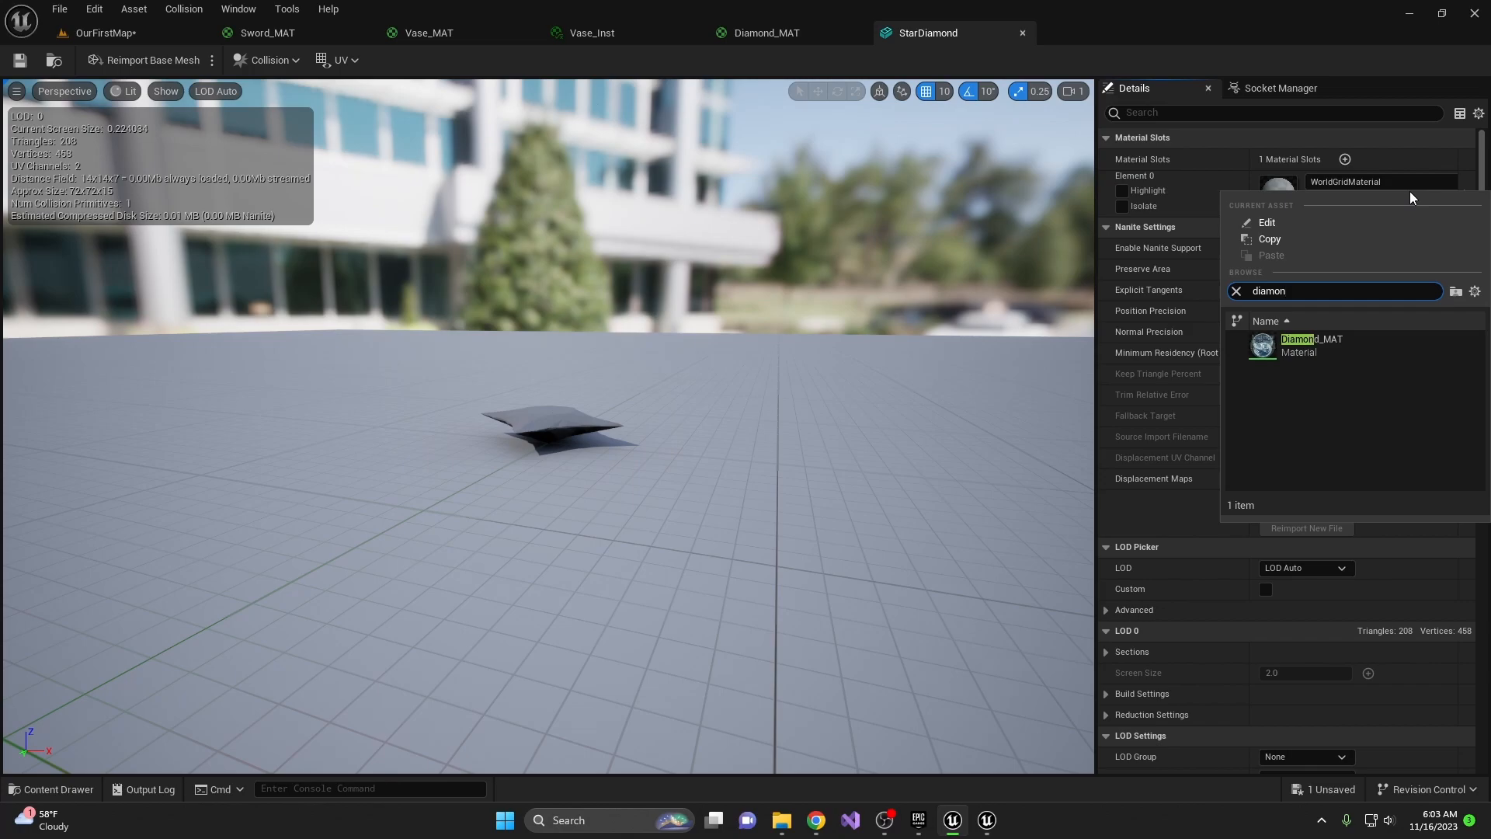
key(Return)
Return to OurFirstMap and examine how the diamond material looks on the star diamonds in the room.
click(124, 35)
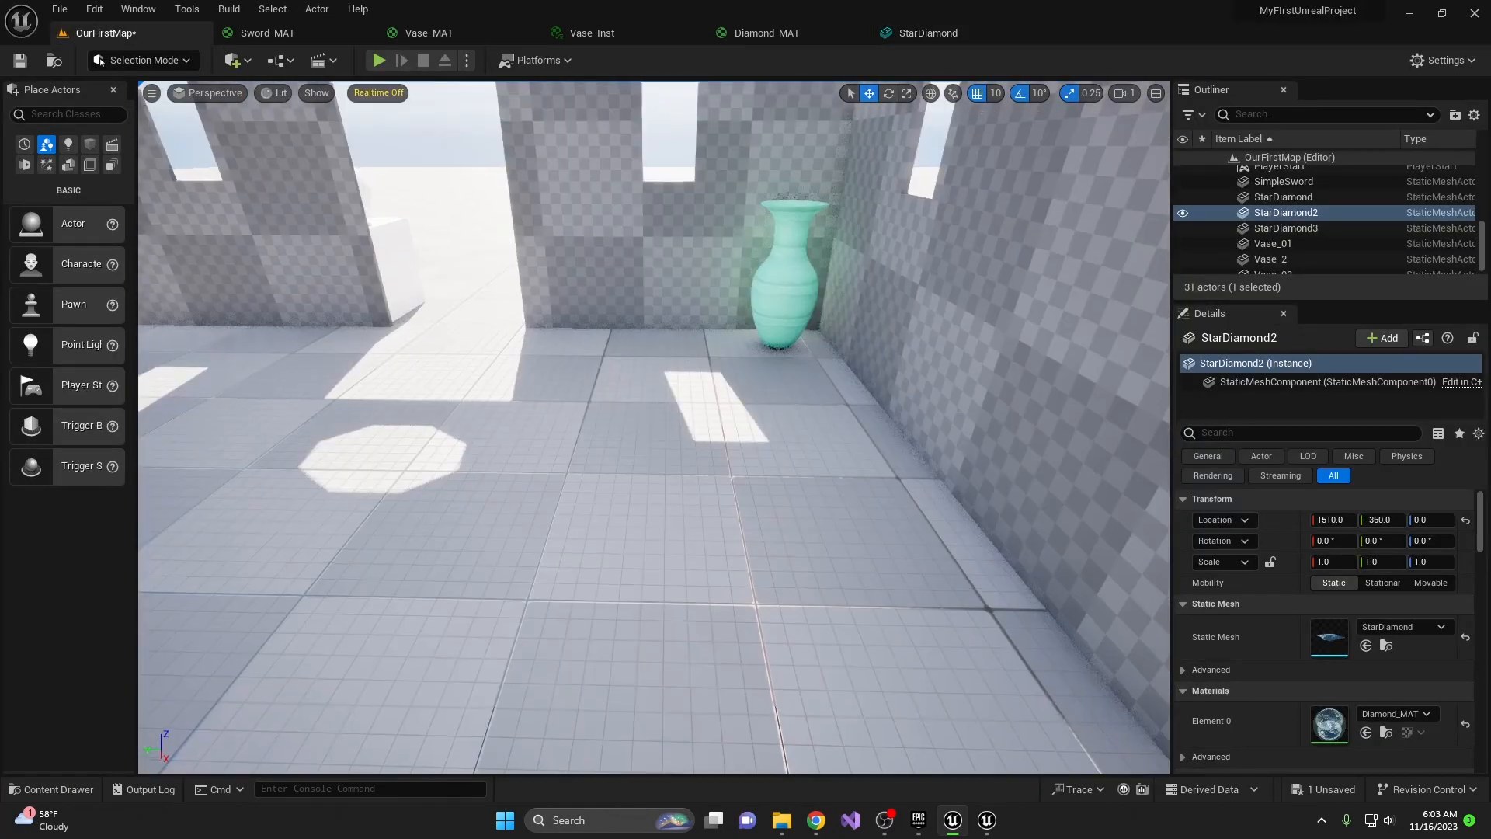
right_drag(654, 427, 326, 435)
right_drag(350, 509, 466, 458)
key(ctrl+space)
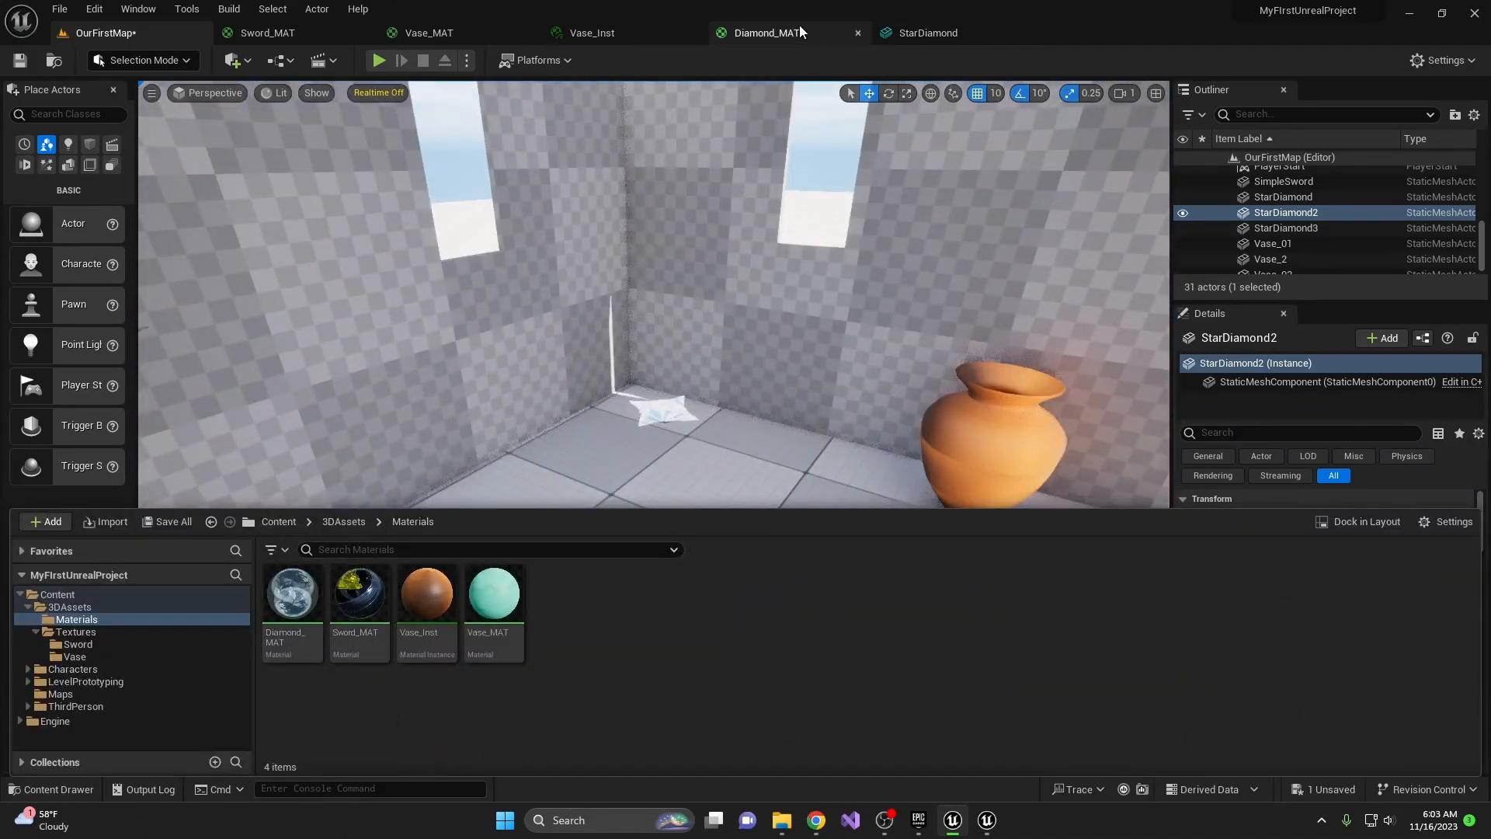
In Diamond_MAT, shift the three upper constant nodes down and disconnect the constant 1 from Base Color.
click(777, 33)
right_drag(608, 253, 587, 426)
drag(570, 426, 766, 515)
drag(716, 417, 716, 491)
click(694, 345)
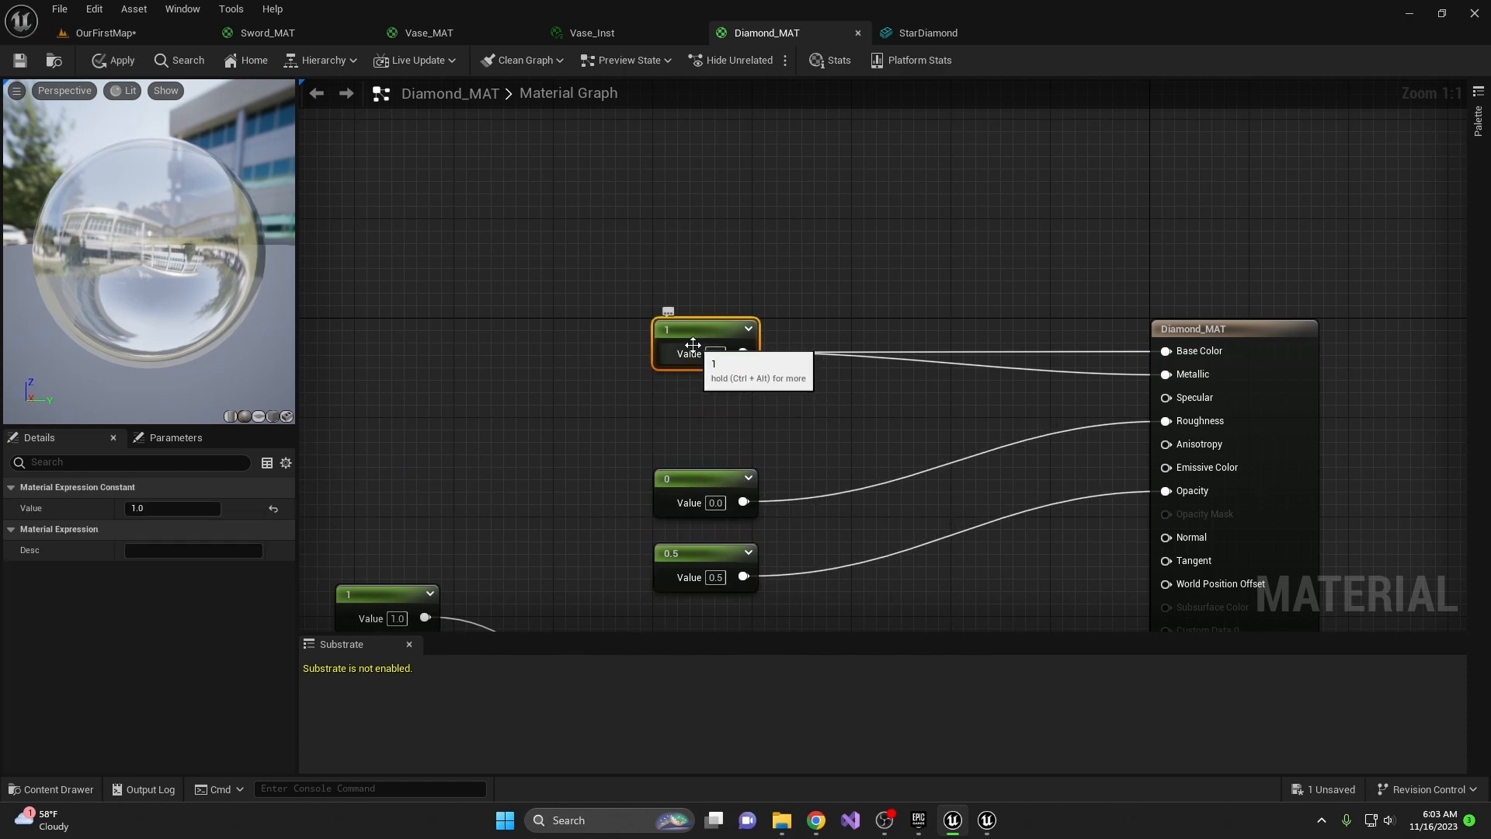
click(692, 295)
drag(707, 329, 708, 390)
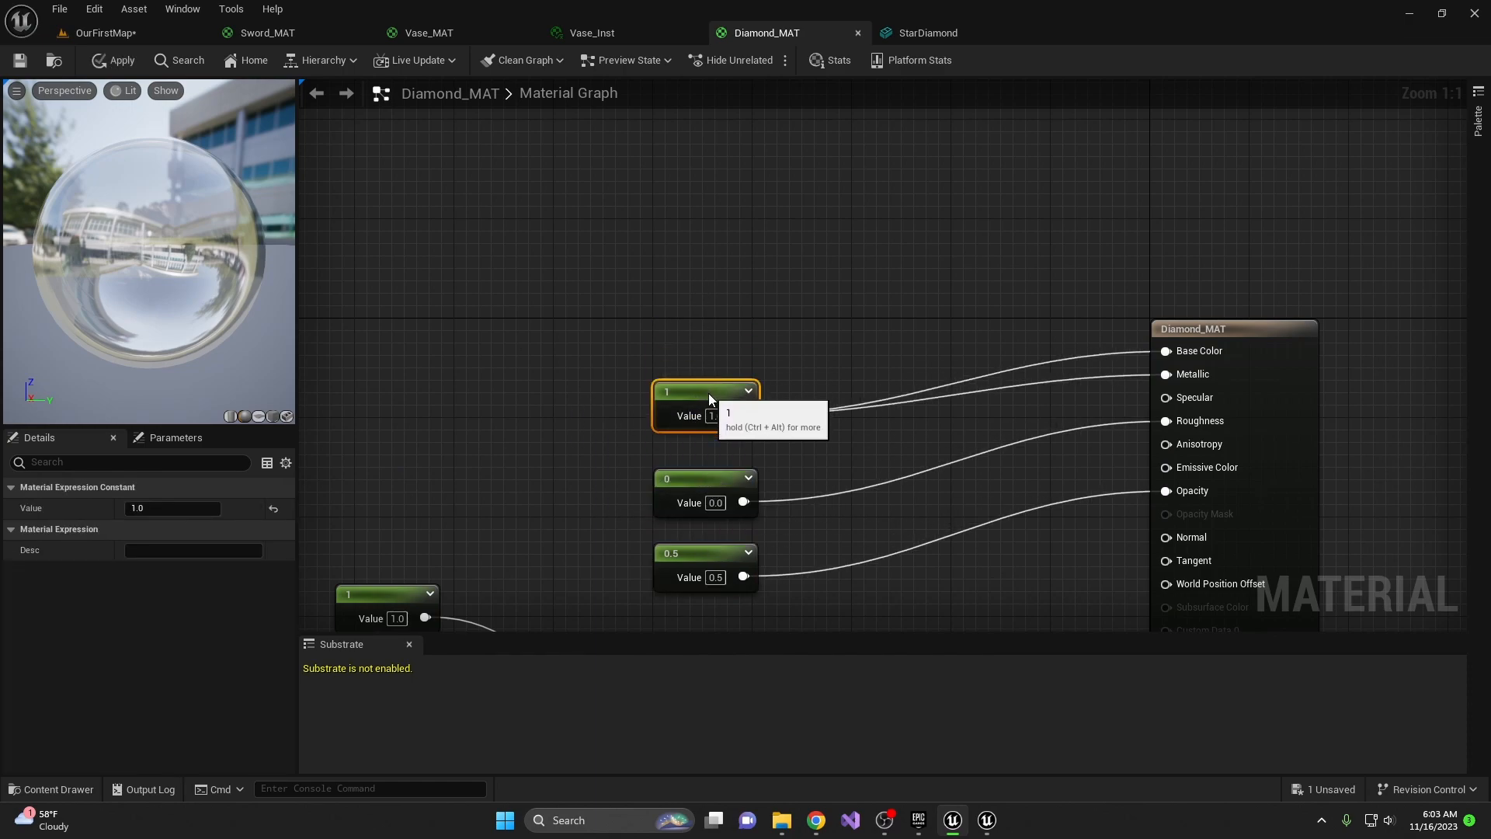
alt+click(1166, 351)
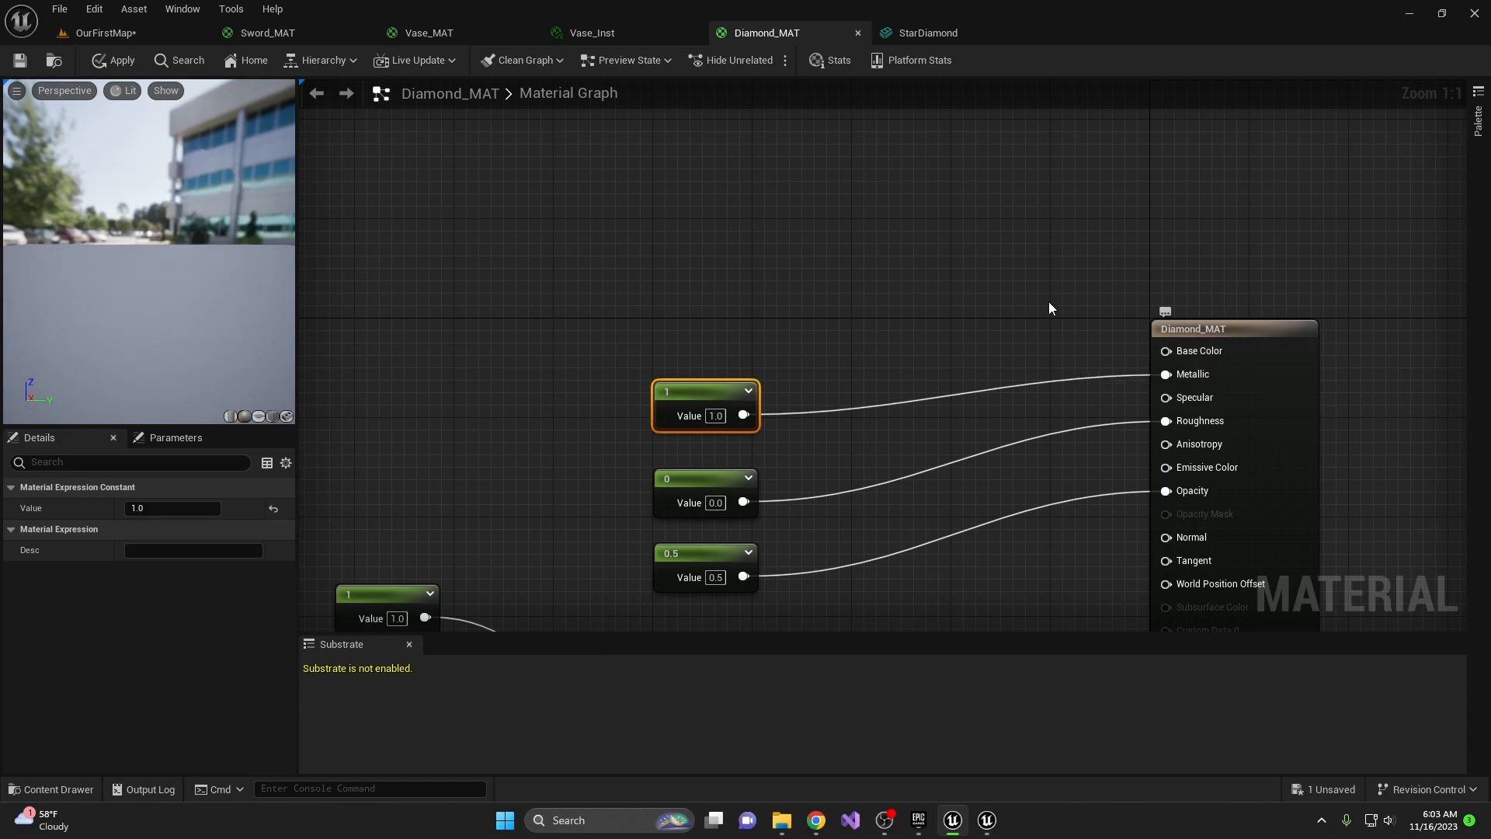
click(790, 225)
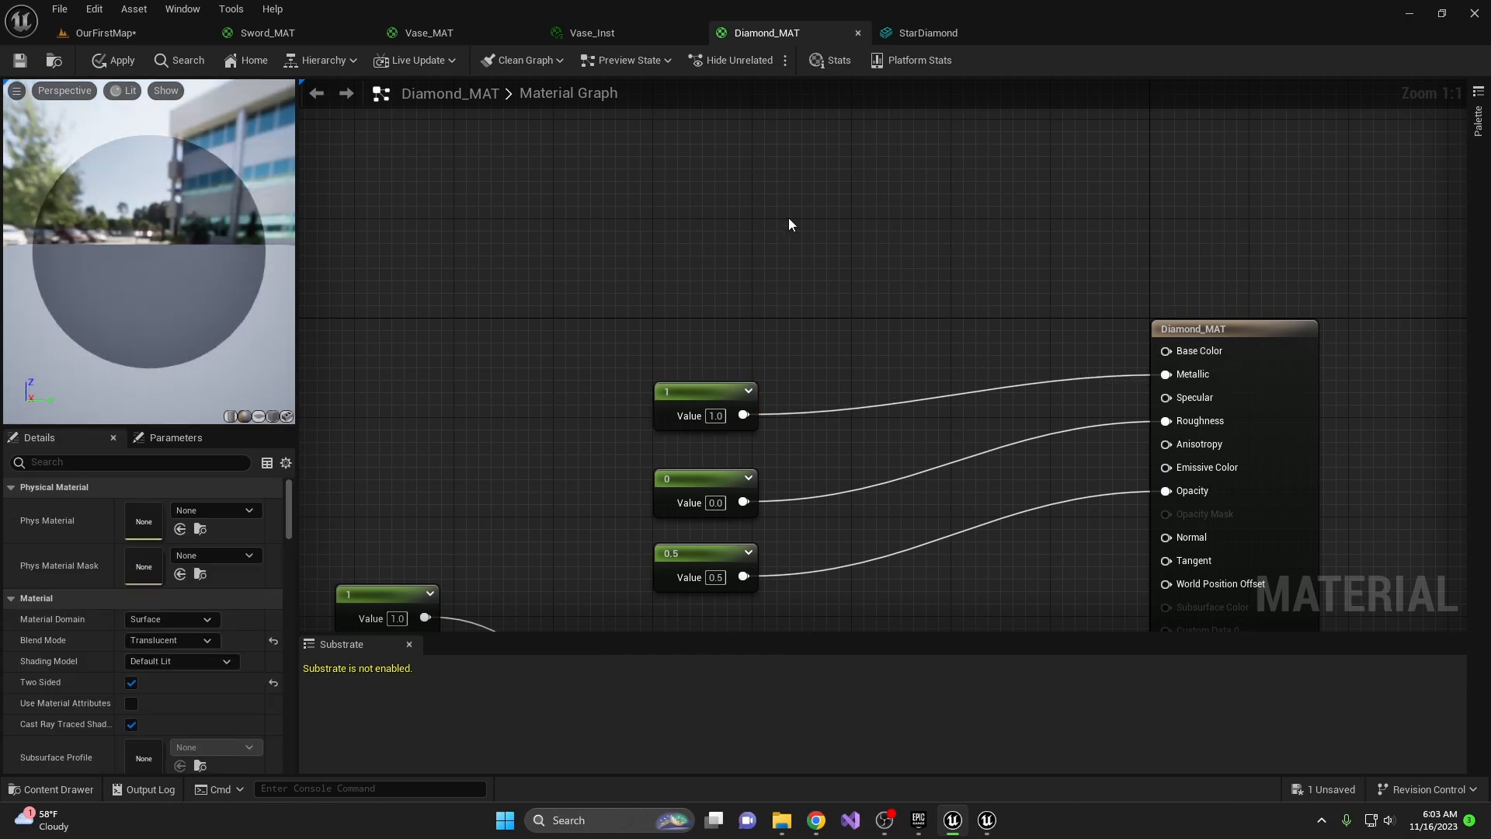
Add a Constant3Vector node above the constants and connect its output to the Base Color input.
click(682, 236)
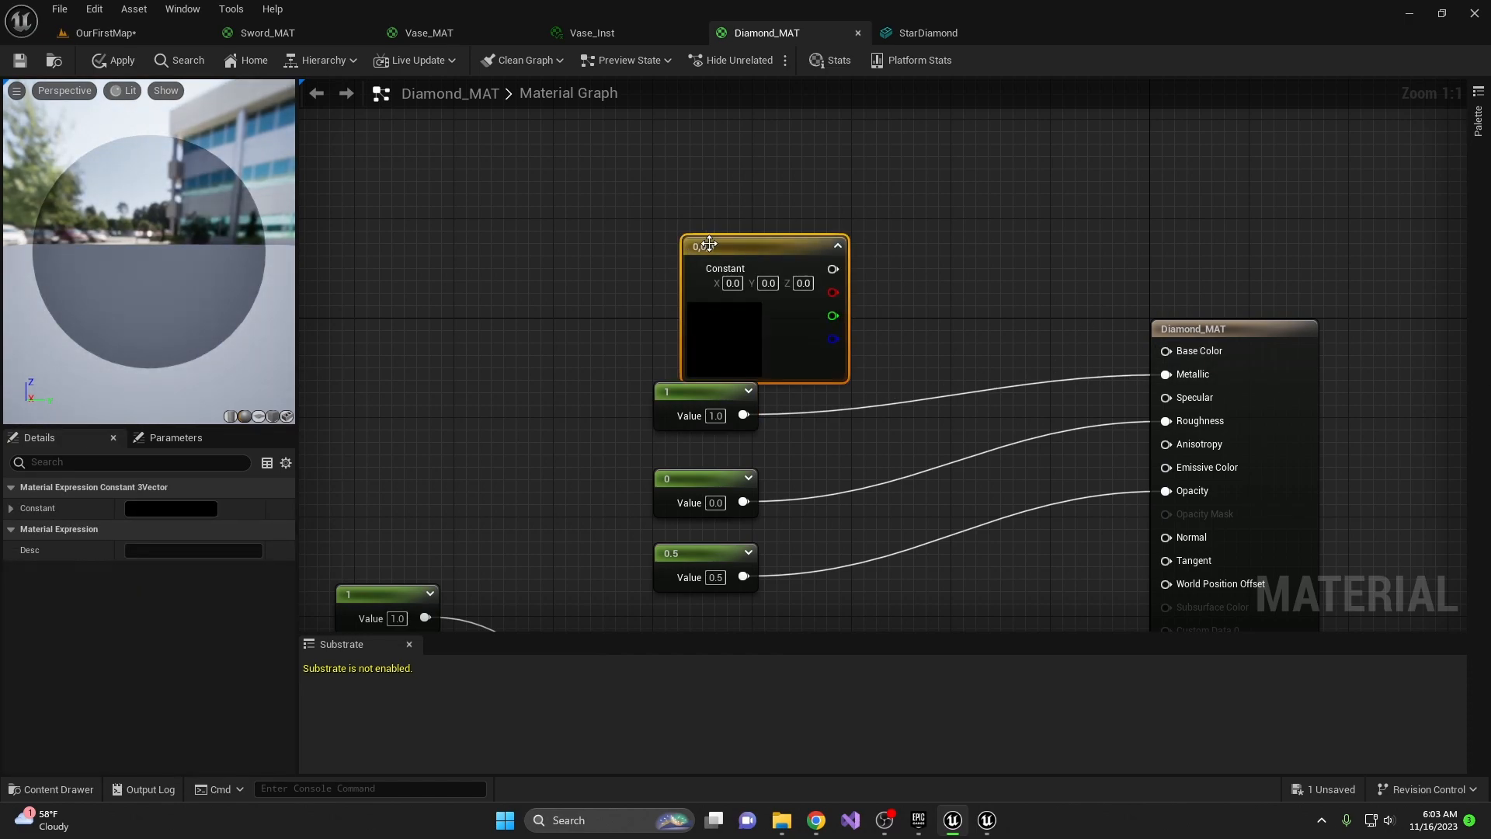
drag(731, 245, 718, 193)
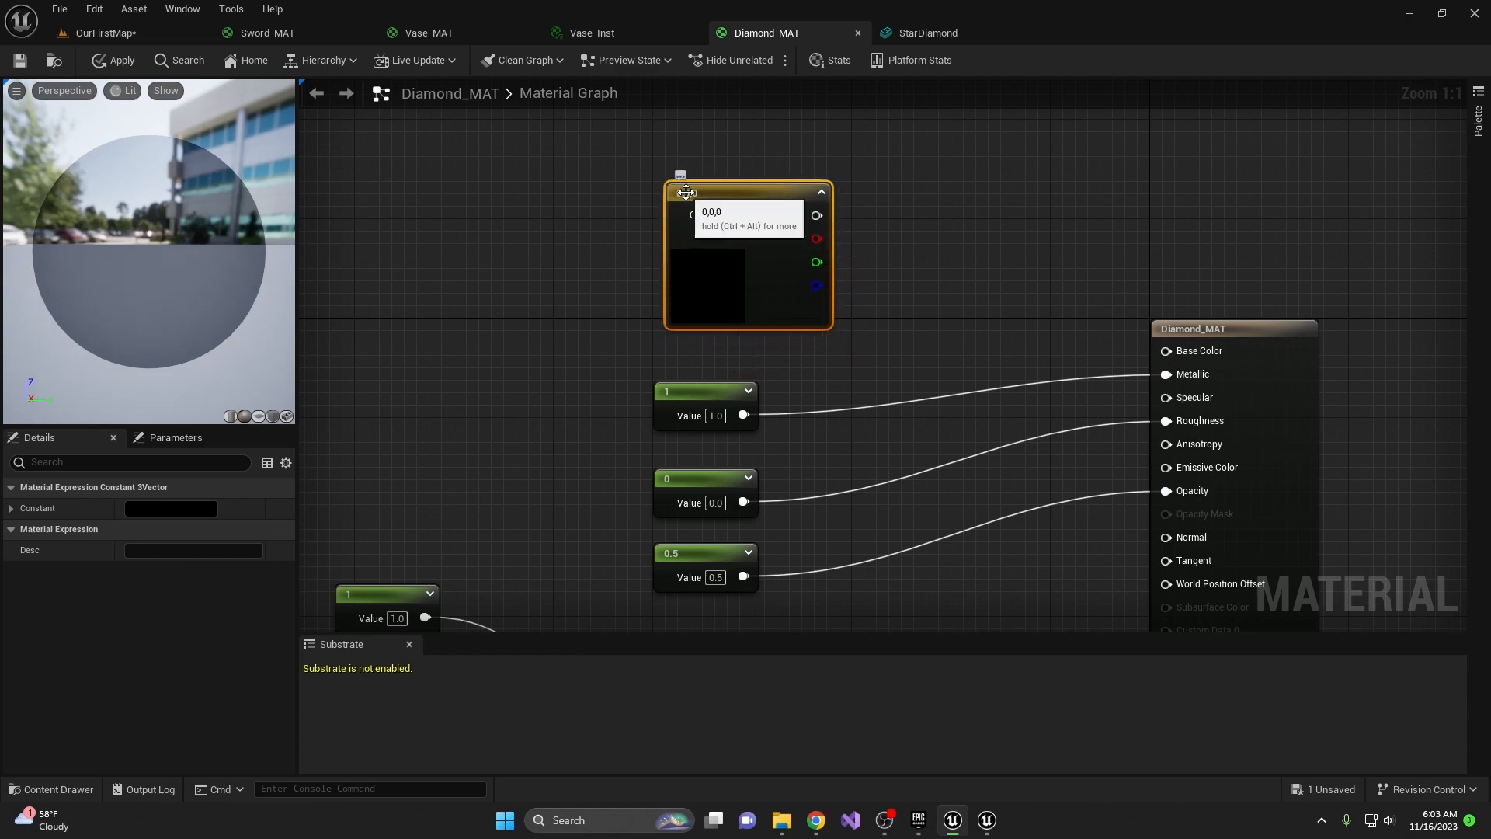
drag(816, 215, 1178, 352)
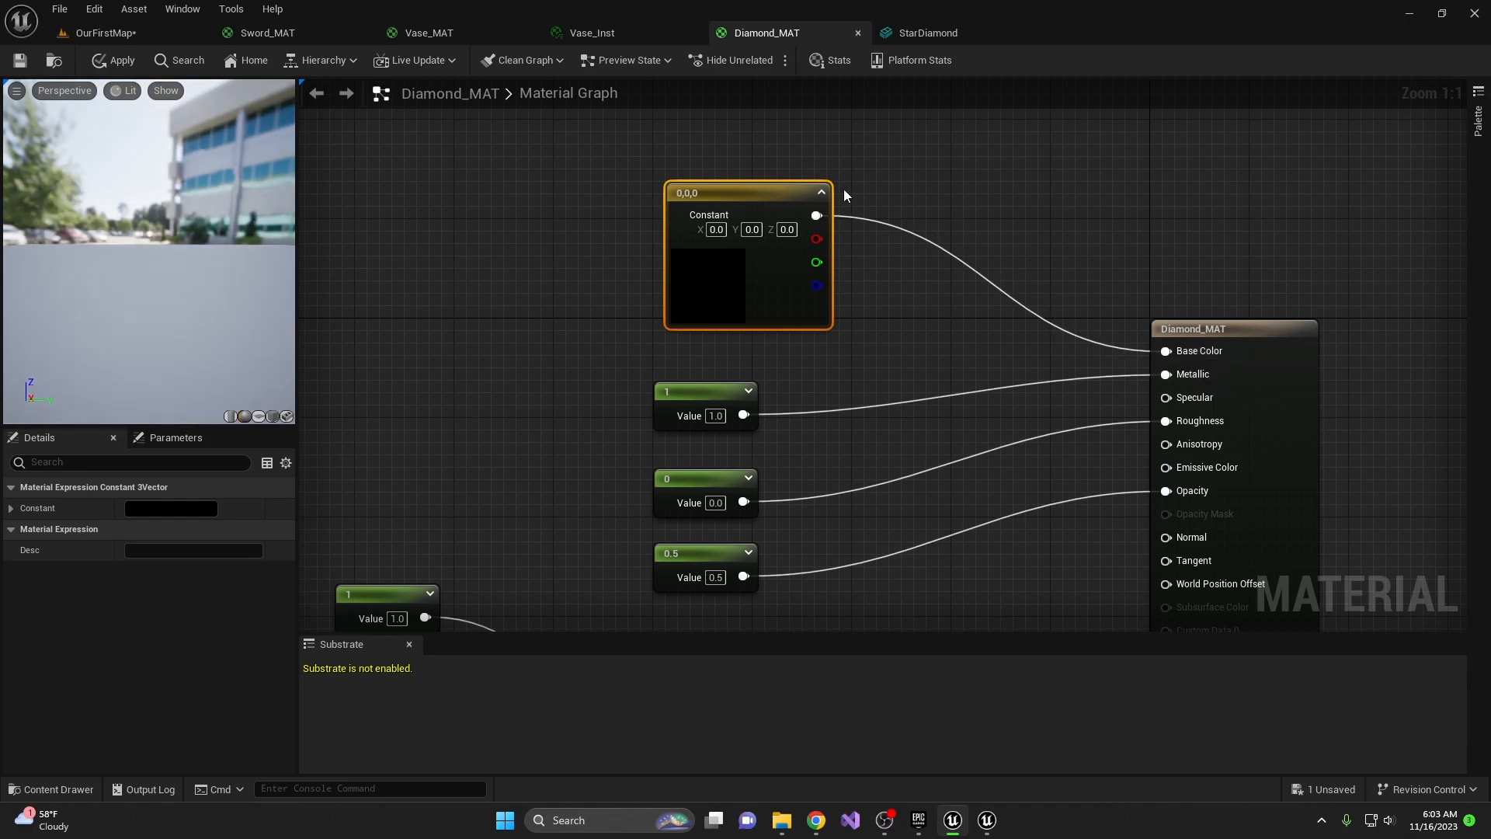
drag(740, 191, 703, 217)
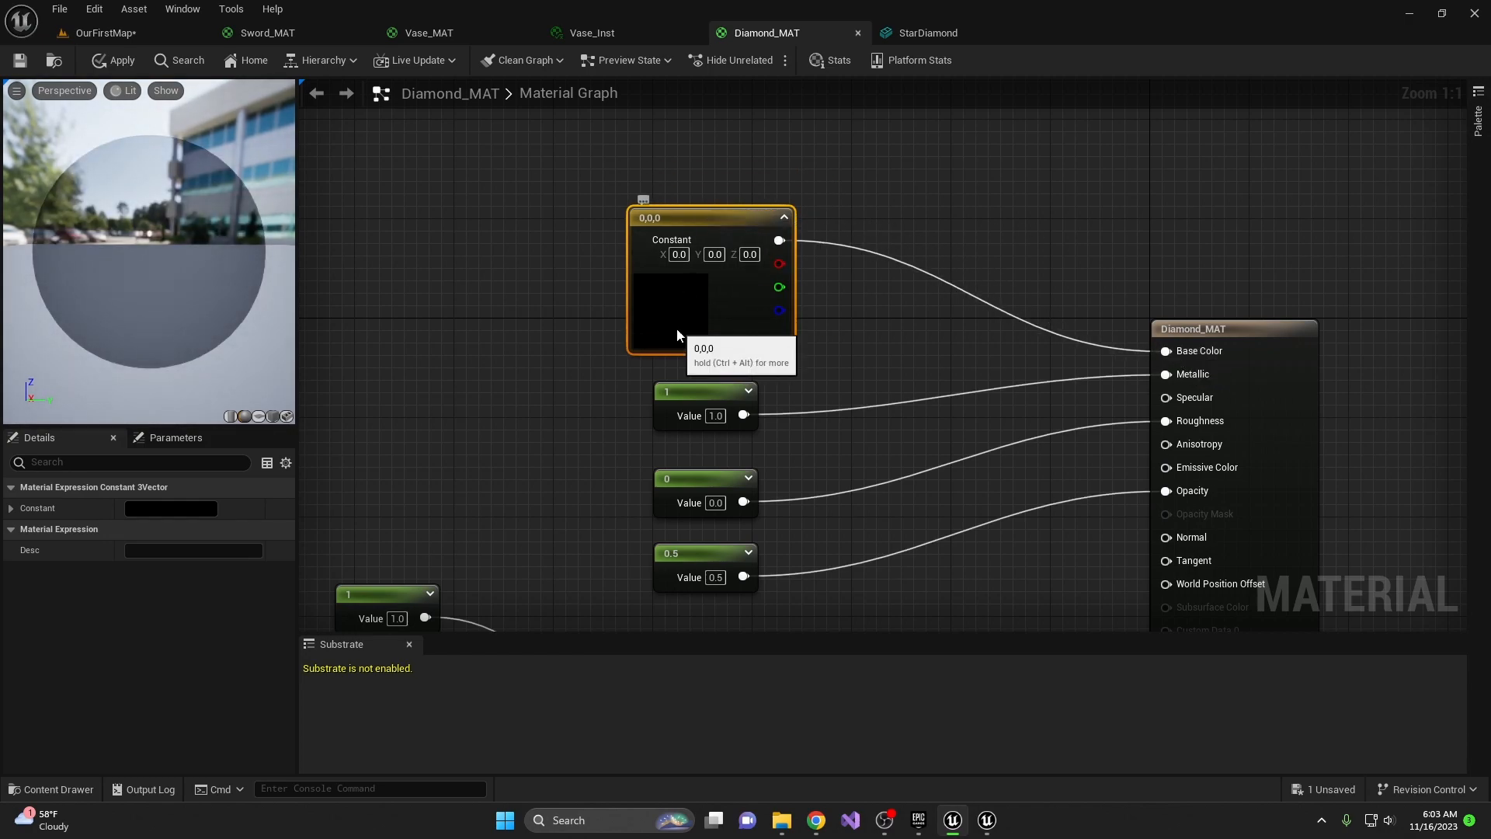
Set the vector node's color to a bright cyan of 0, 0.8207, 1.0 and align the node above the constants.
double_click(666, 322)
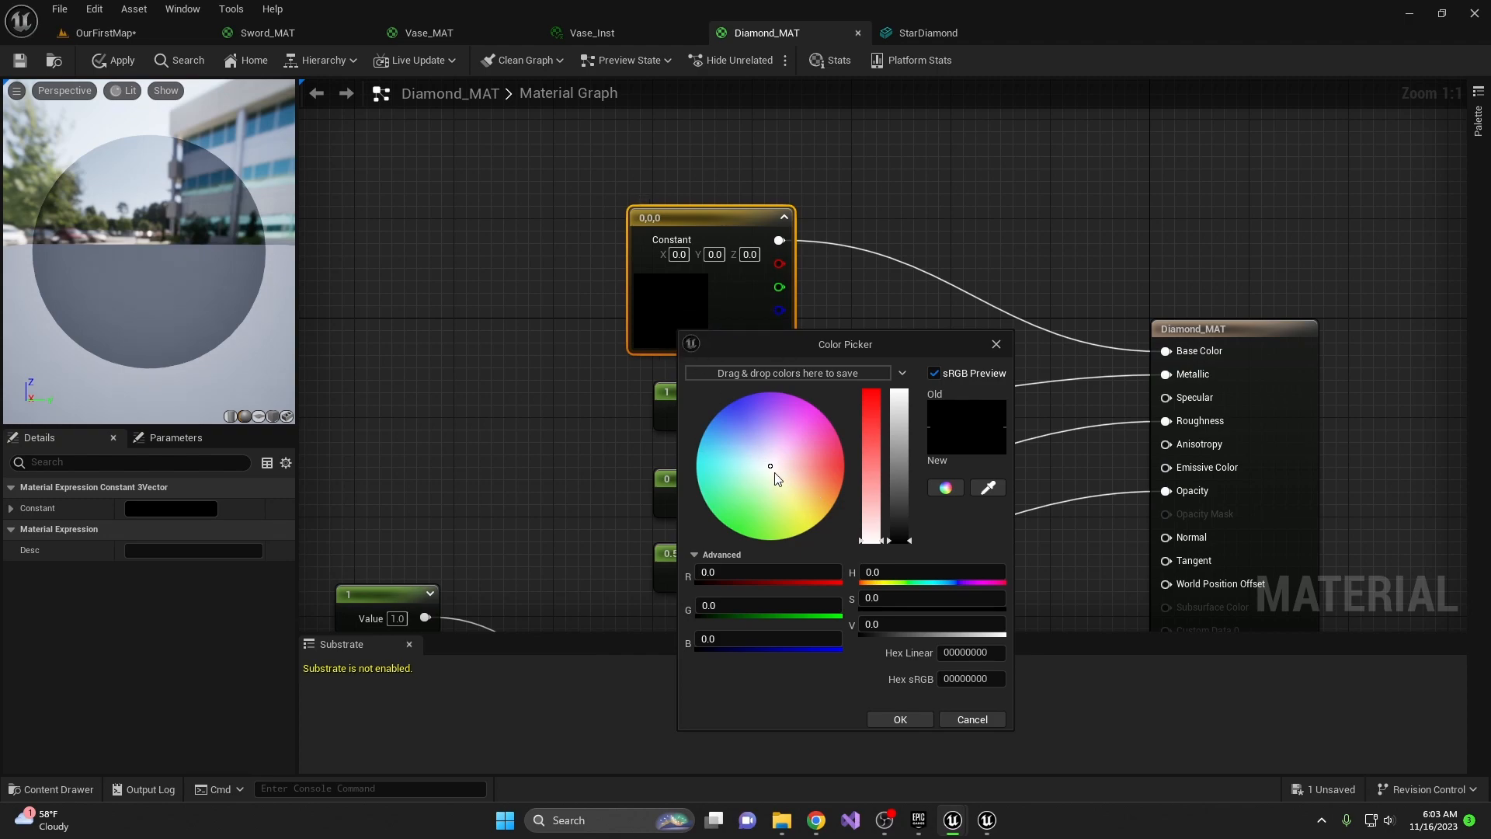
click(730, 406)
mouse_move(734, 425)
mouse_down()
mouse_move(733, 542)
mouse_move(843, 455)
mouse_move(696, 457)
mouse_up()
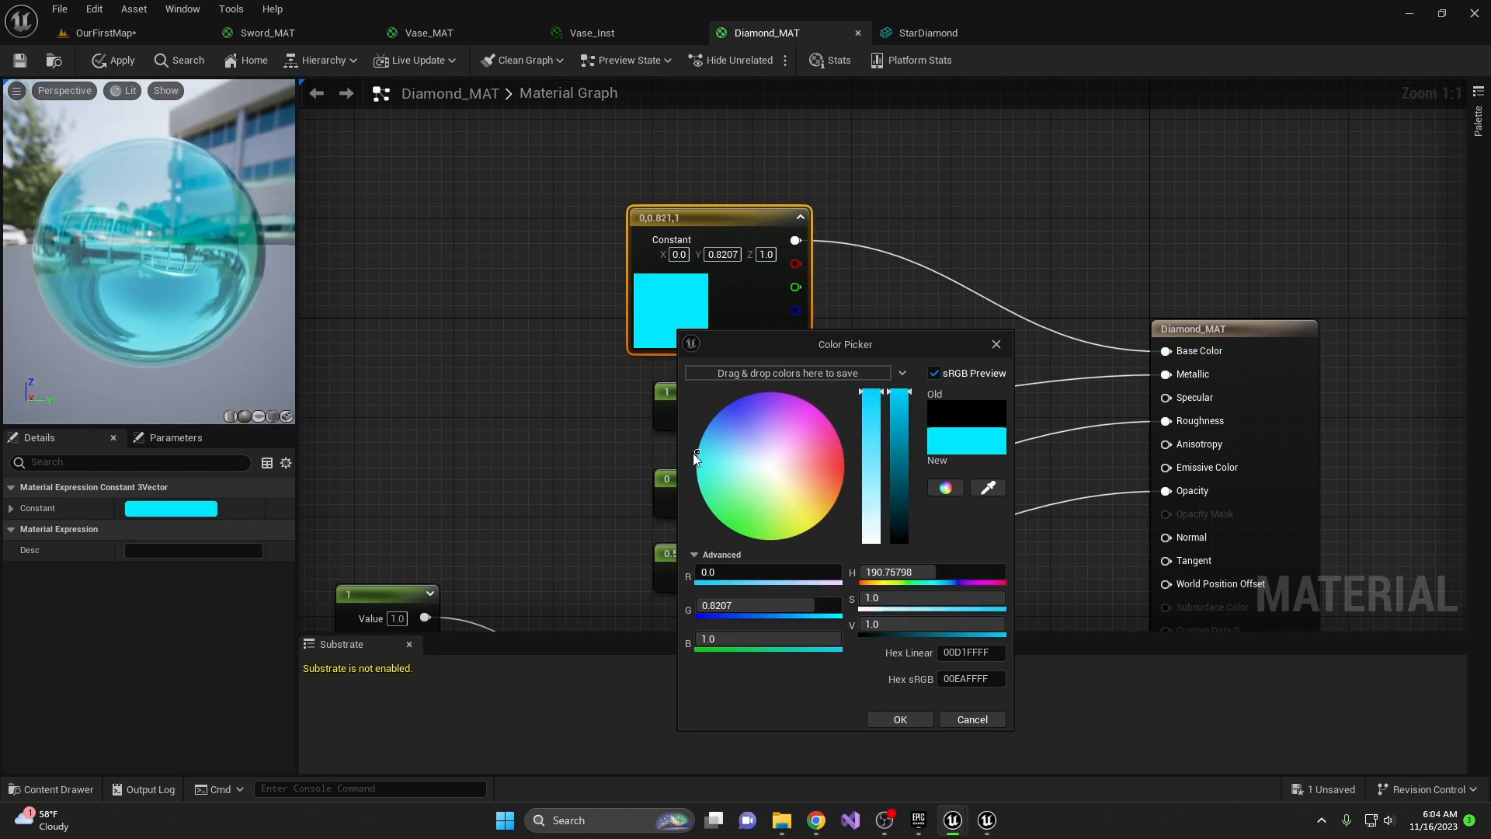
click(875, 326)
drag(743, 224, 768, 224)
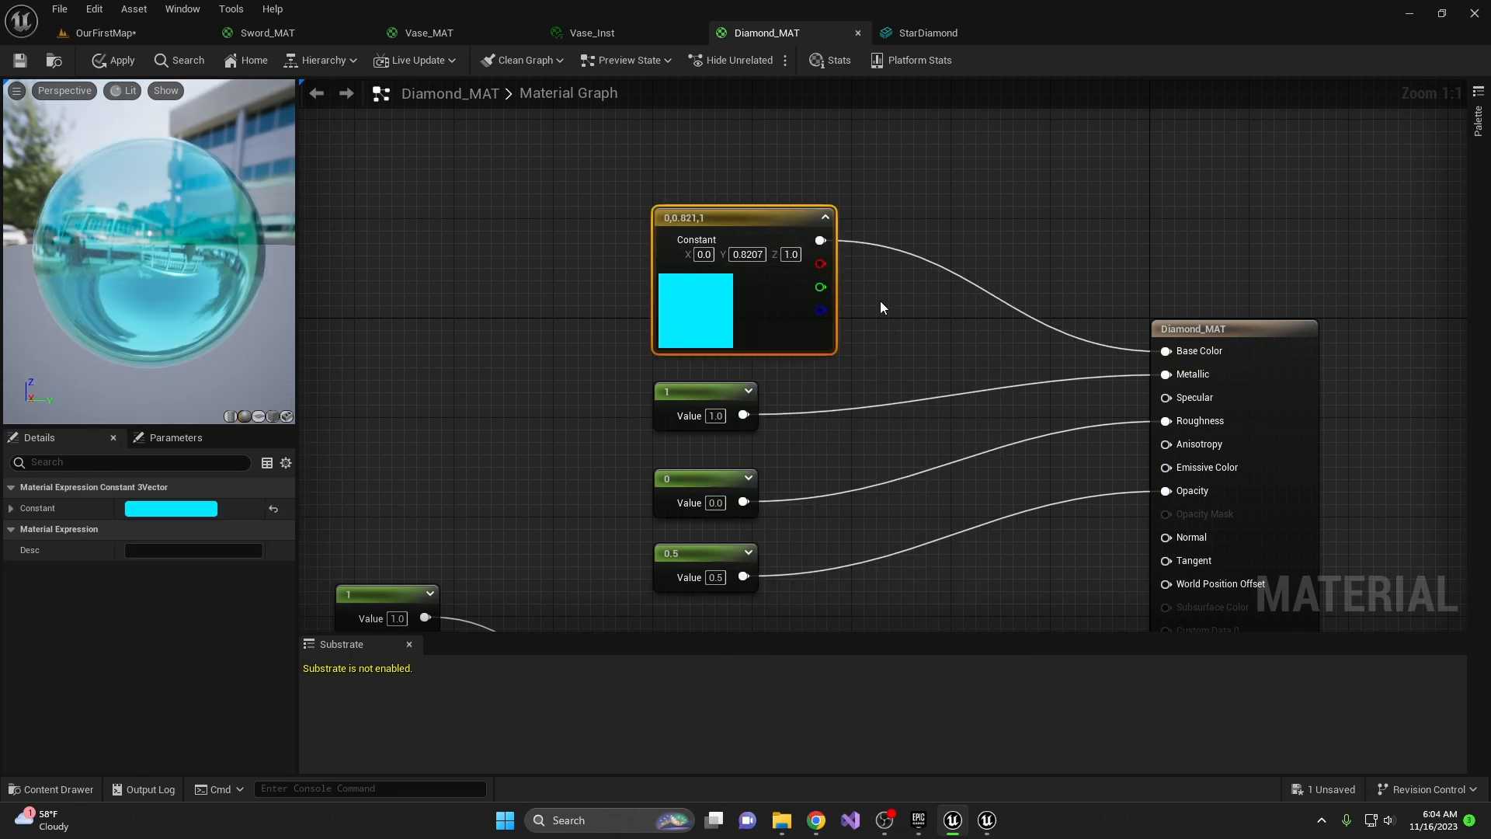
Convert the cyan vector constant to a parameter named Base Color.
right_click(731, 218)
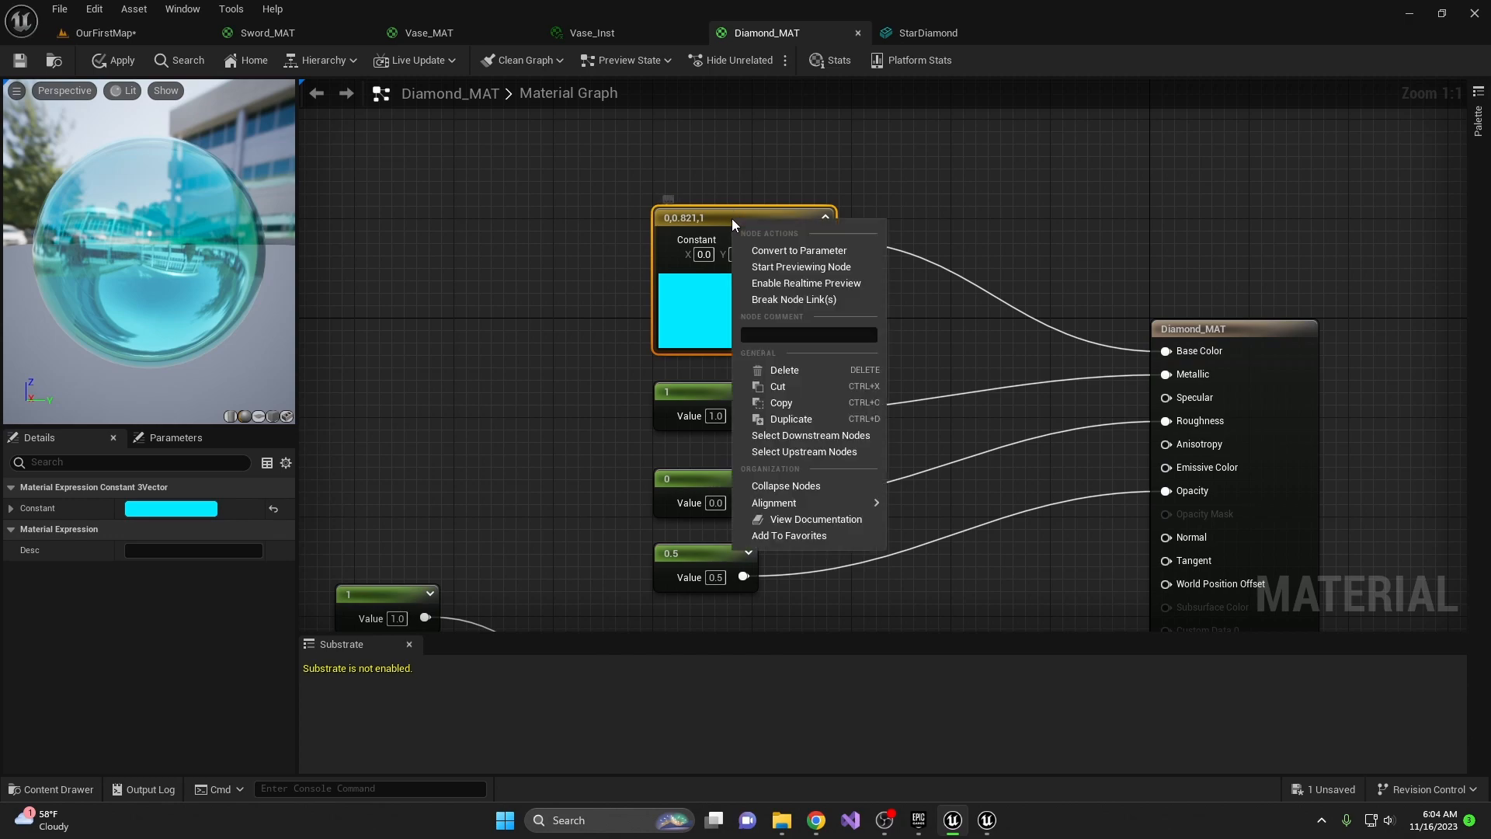
click(790, 254)
text(Base Color)
key(Return)
Convert the 2.42 constant to a parameter named IOR Value, straighten its connection to the Lerp, and save the material.
right_drag(837, 258, 1212, 316)
drag(592, 423, 768, 491)
right_click(721, 468)
click(758, 428)
text(IOR Value)
key(Return)
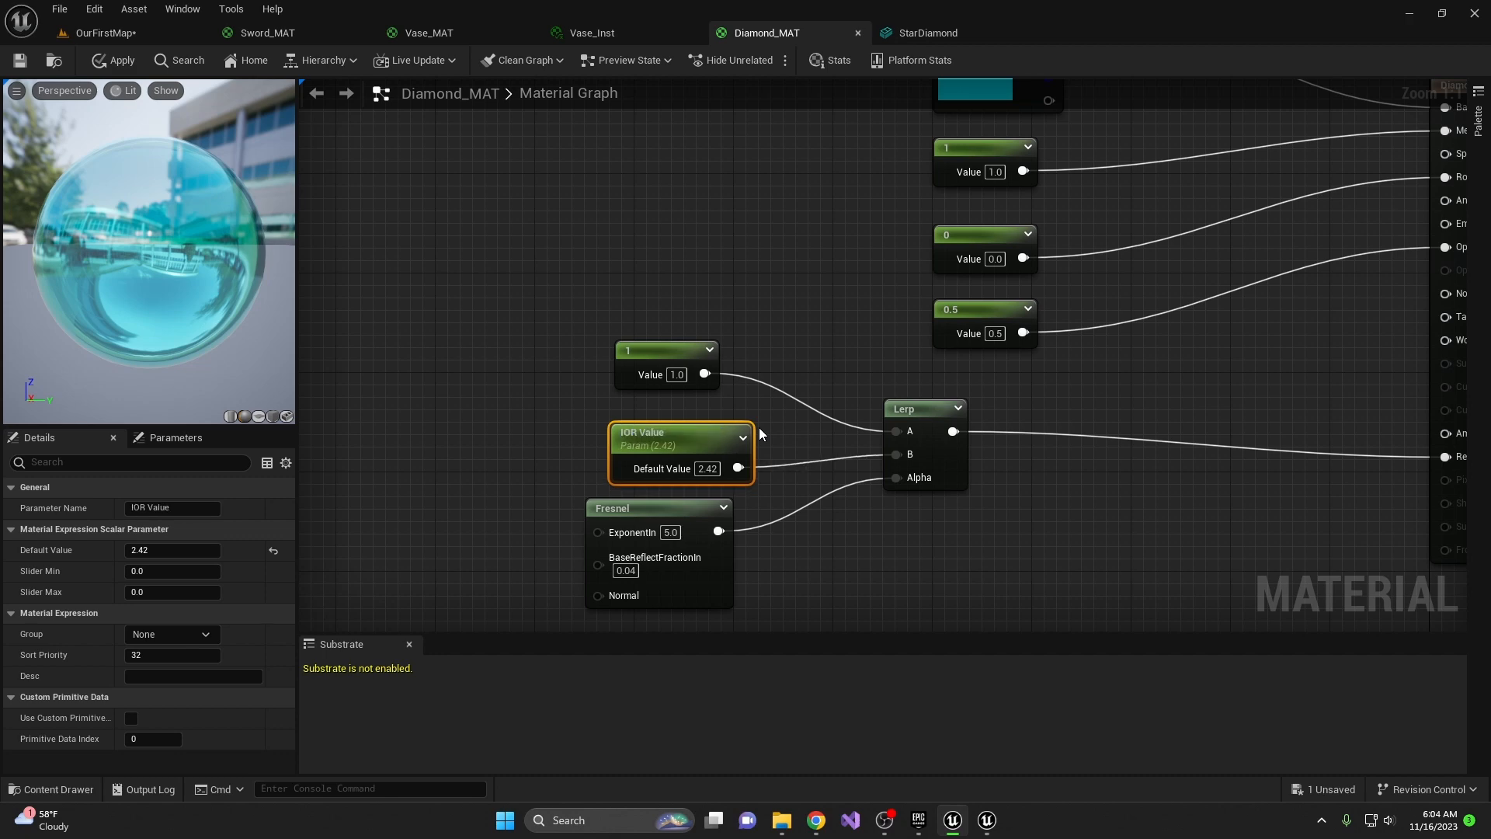
key(q)
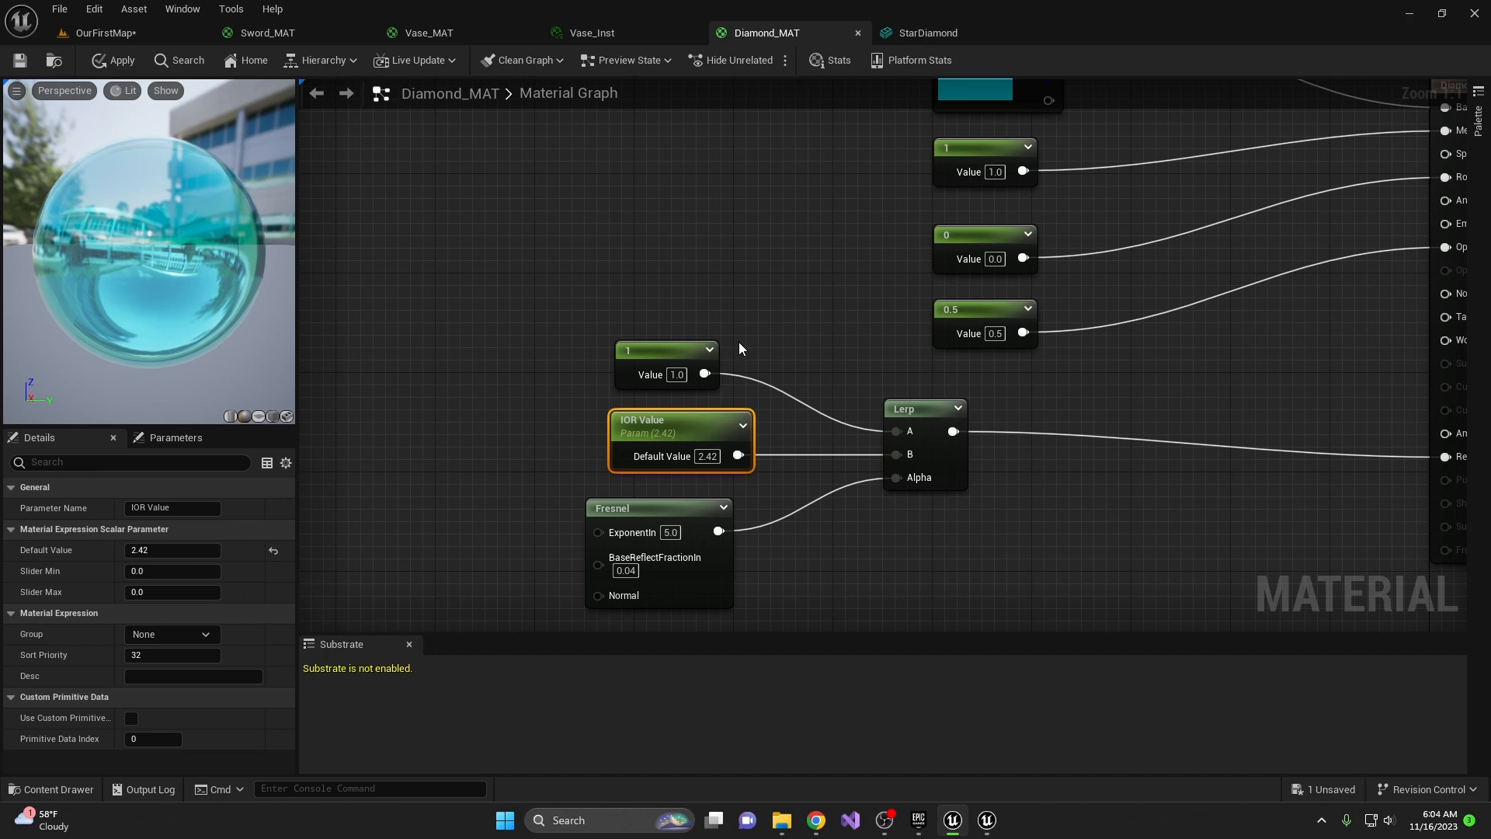
click(738, 255)
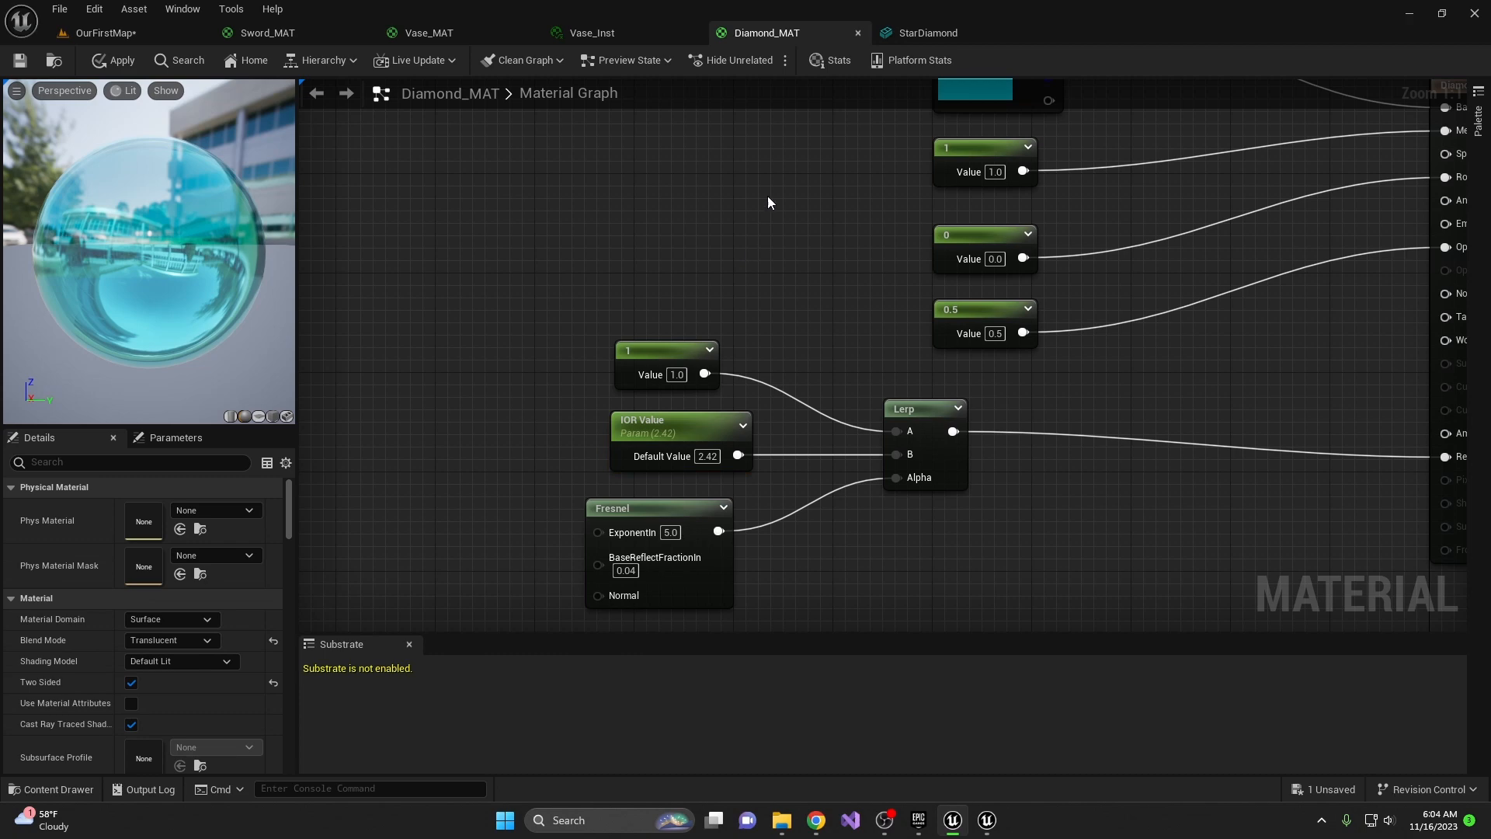
key(ctrl+s)
Return to OurFirstMap and create a material instance of Diamond_MAT named Emerald_Inst.
click(117, 32)
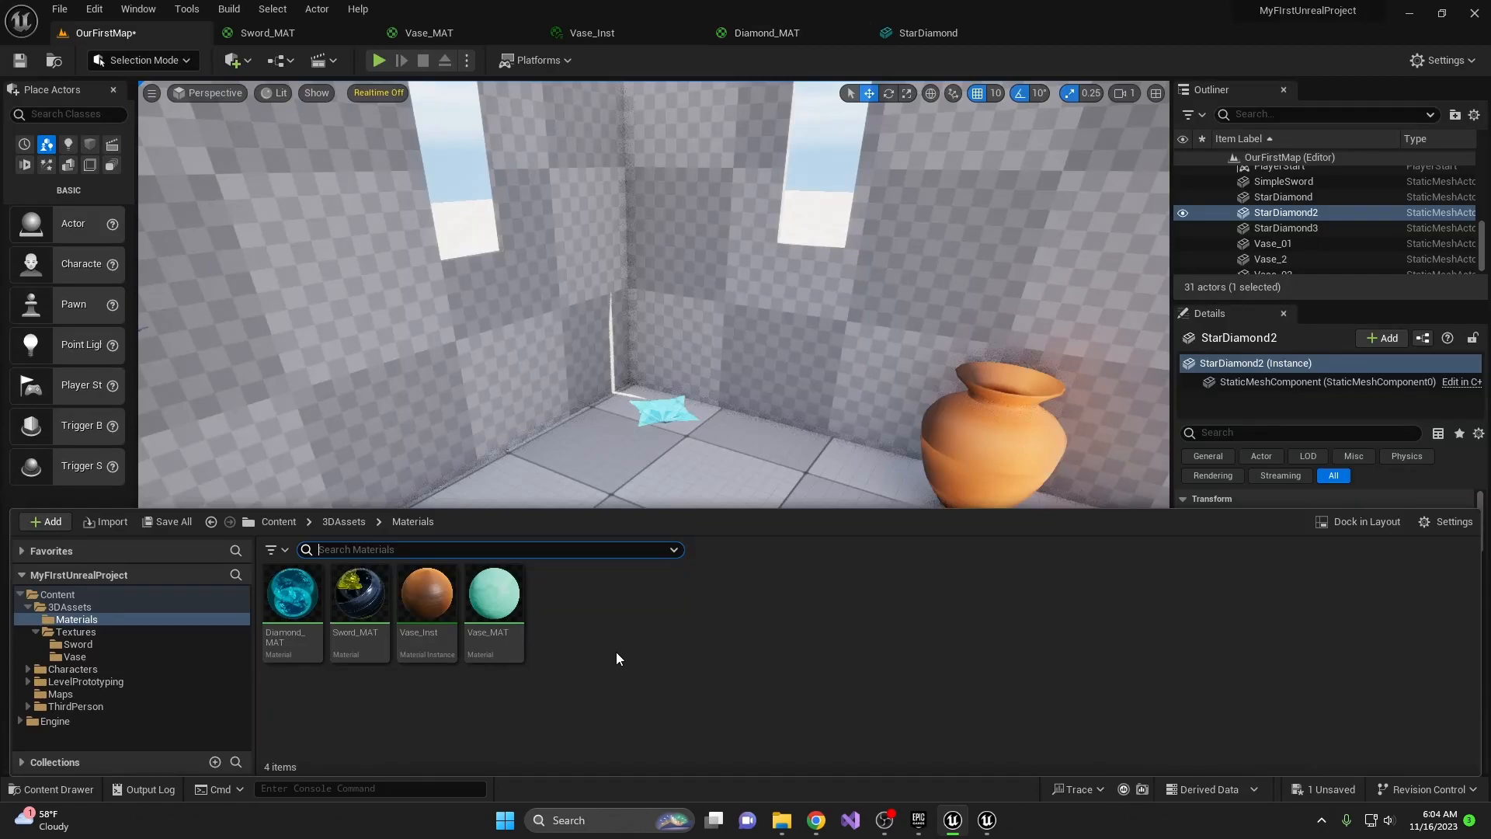
right_click(295, 602)
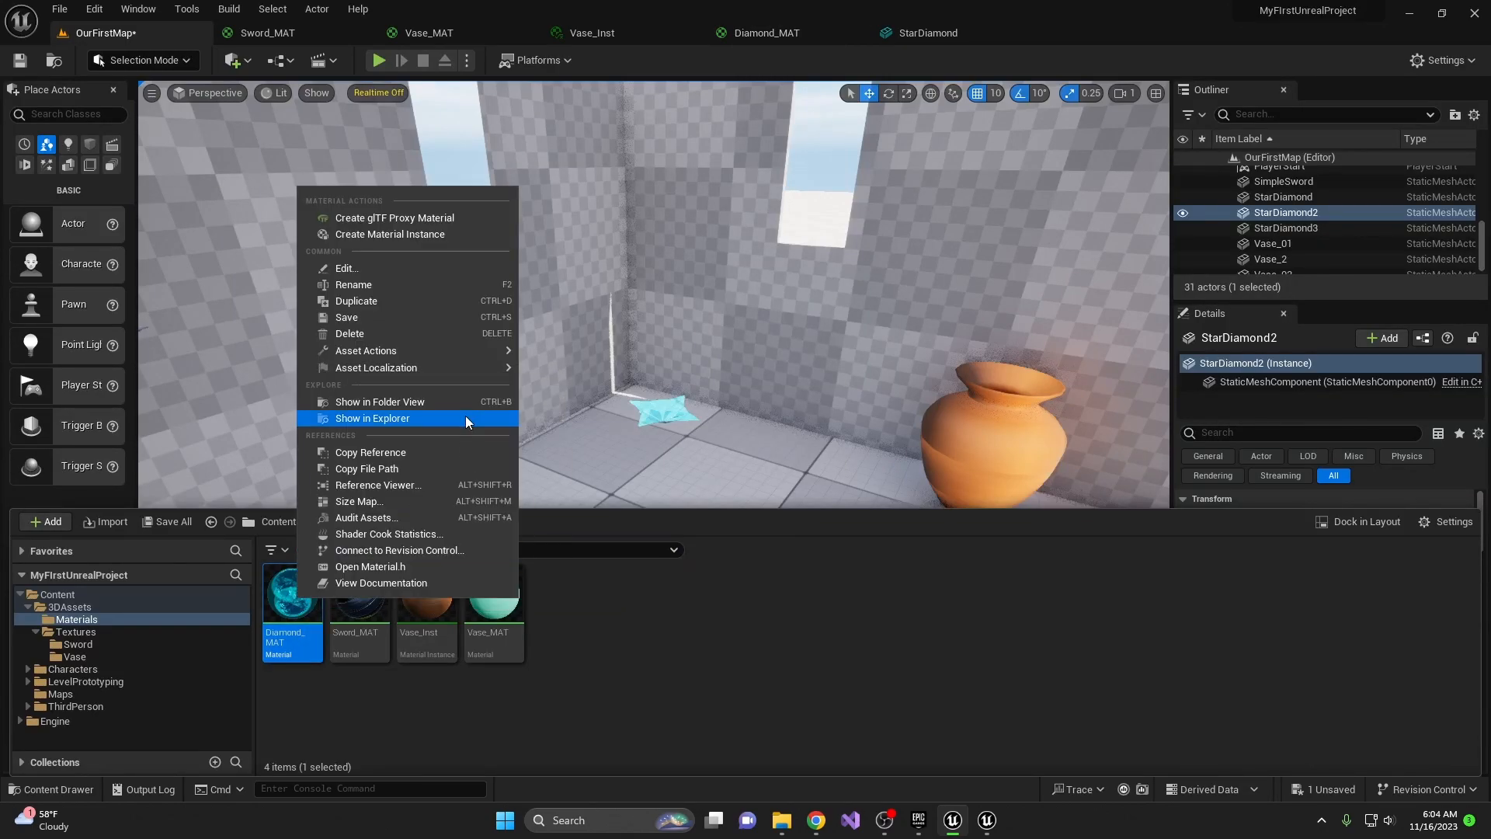
click(406, 234)
text(Emerald_Inst)
key(Return)
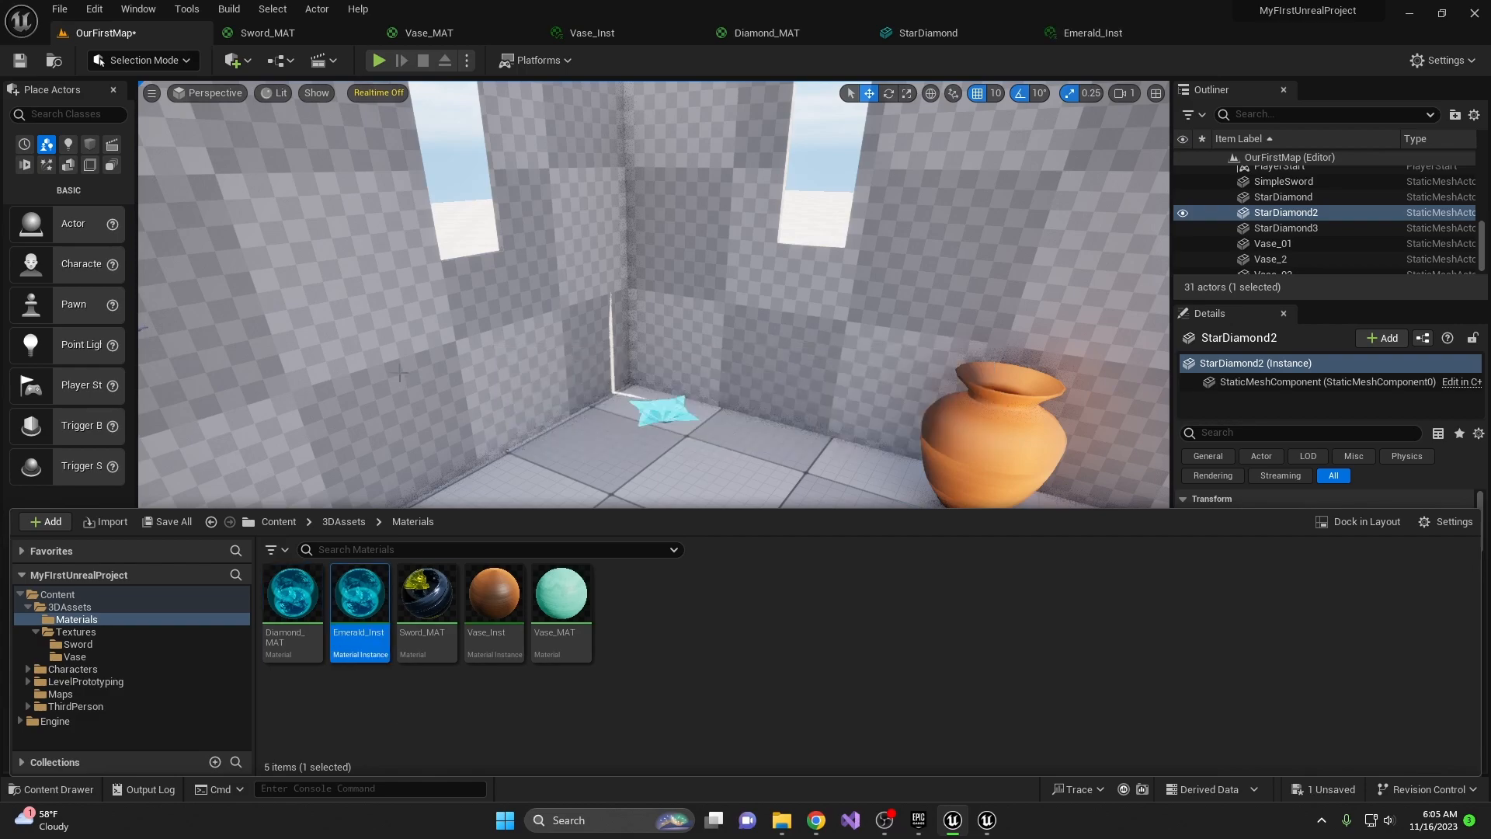
Open Emerald_Inst, enable the IOR Value override, and set it to 1.56.
double_click(348, 605)
click(1081, 183)
click(1263, 183)
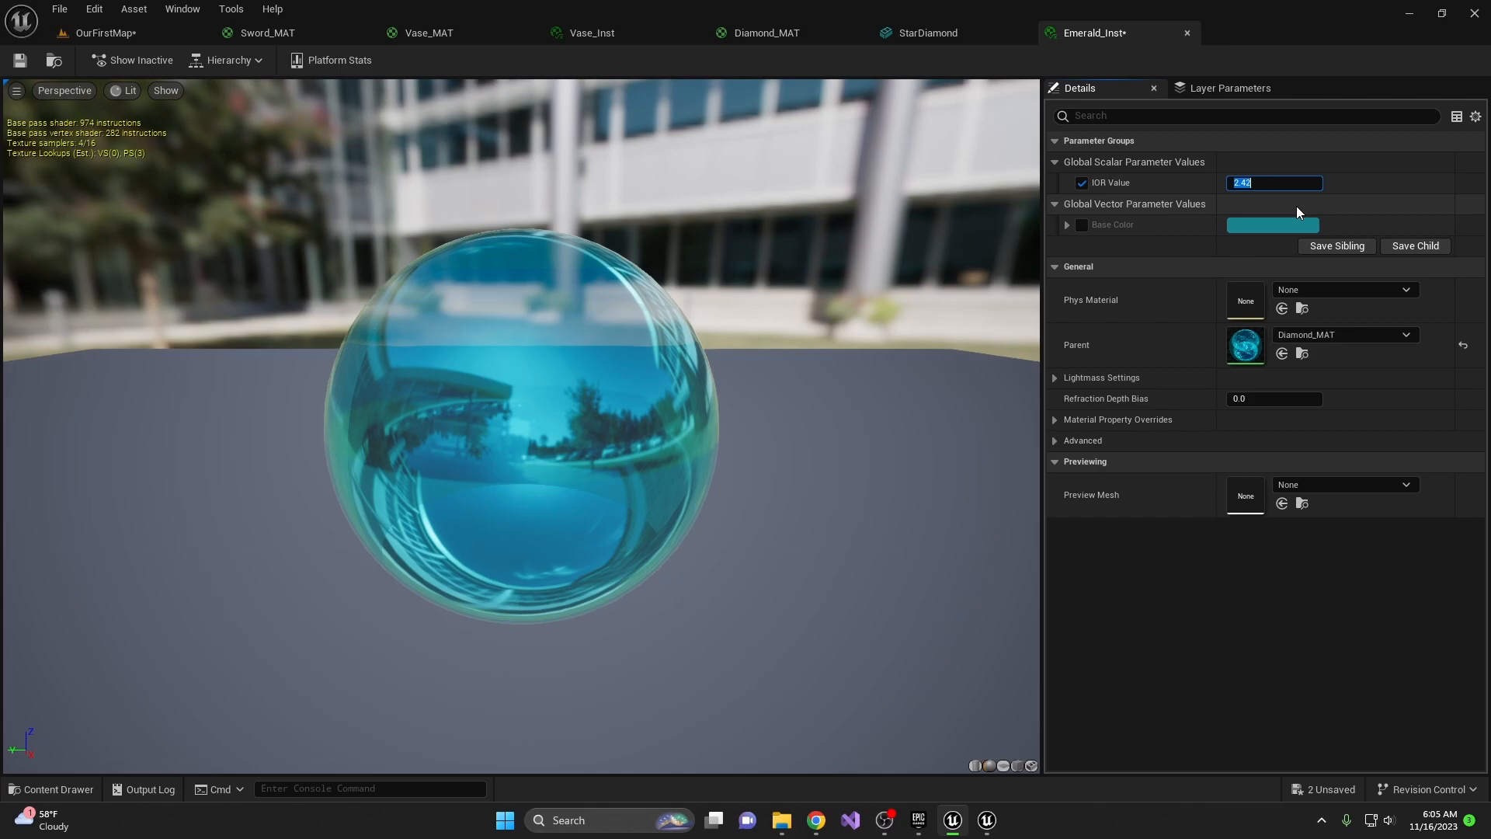
text(1.56)
Set Emerald_Inst's Base Color to Hex Linear 50C87, save the instance, and return to OurFirstMap.
click(1272, 225)
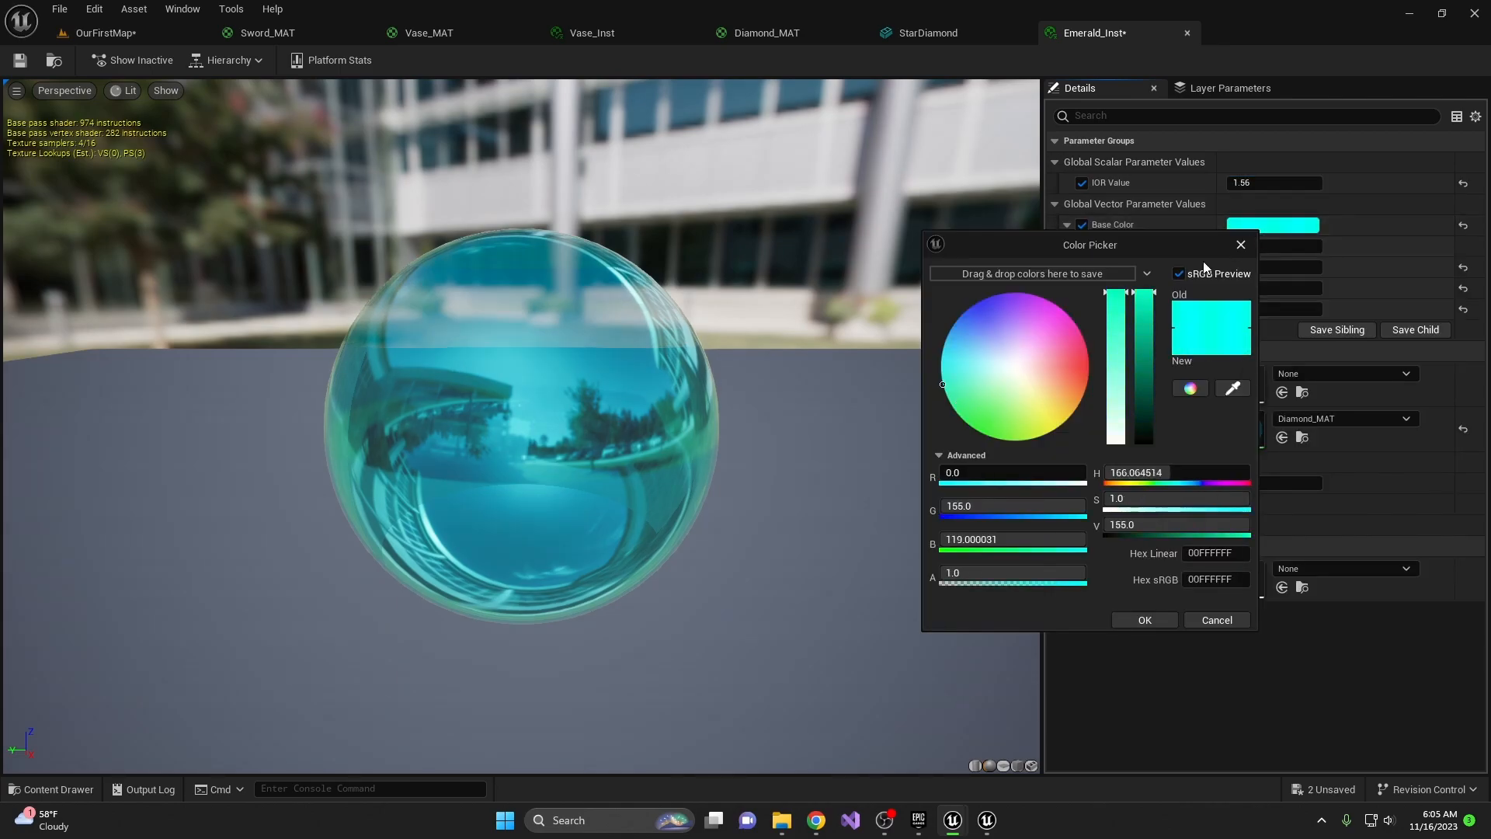
click(1214, 553)
text(50C87)
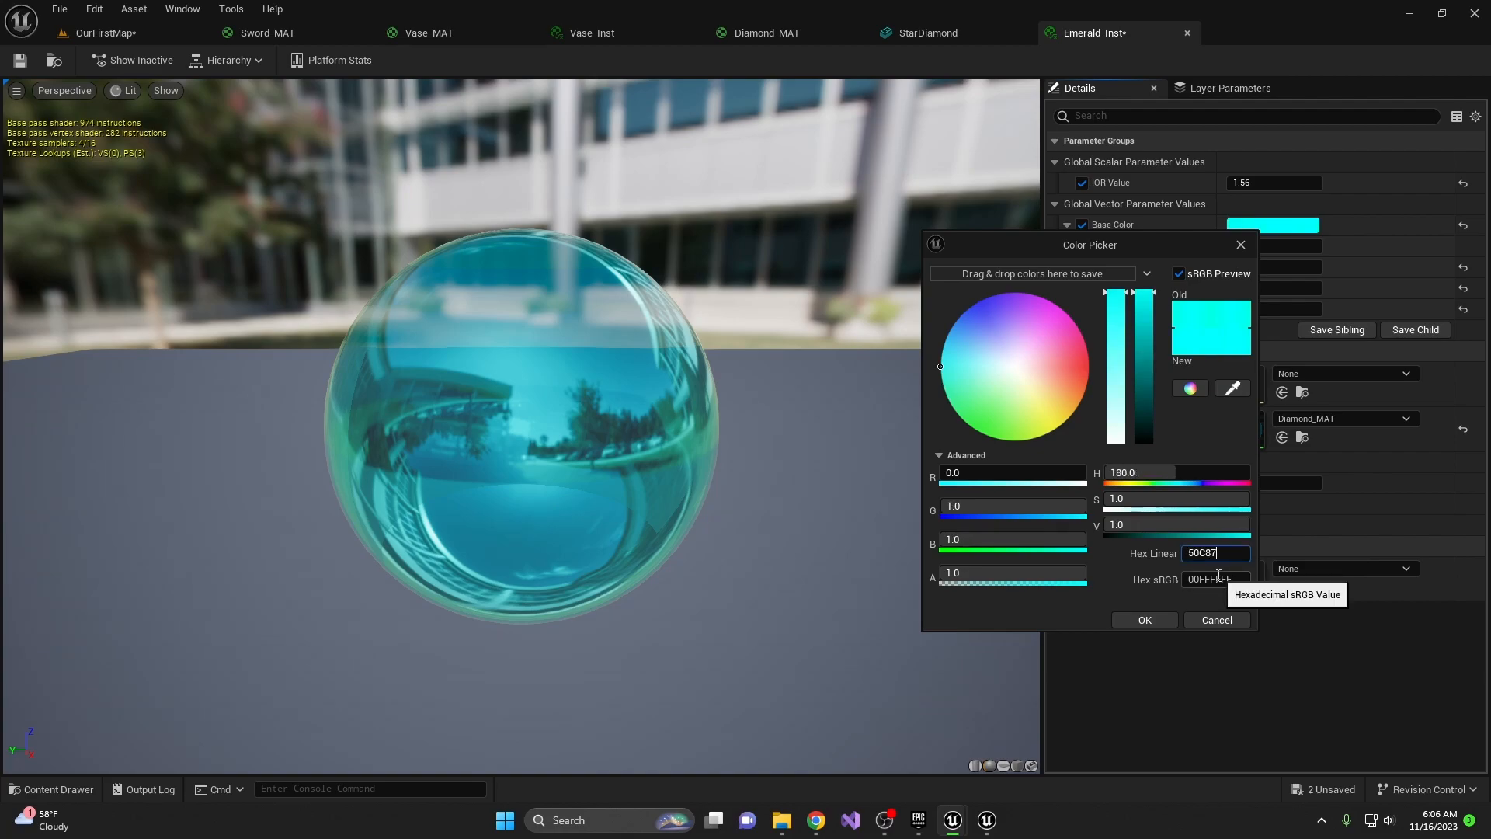
click(1145, 620)
click(20, 60)
click(96, 34)
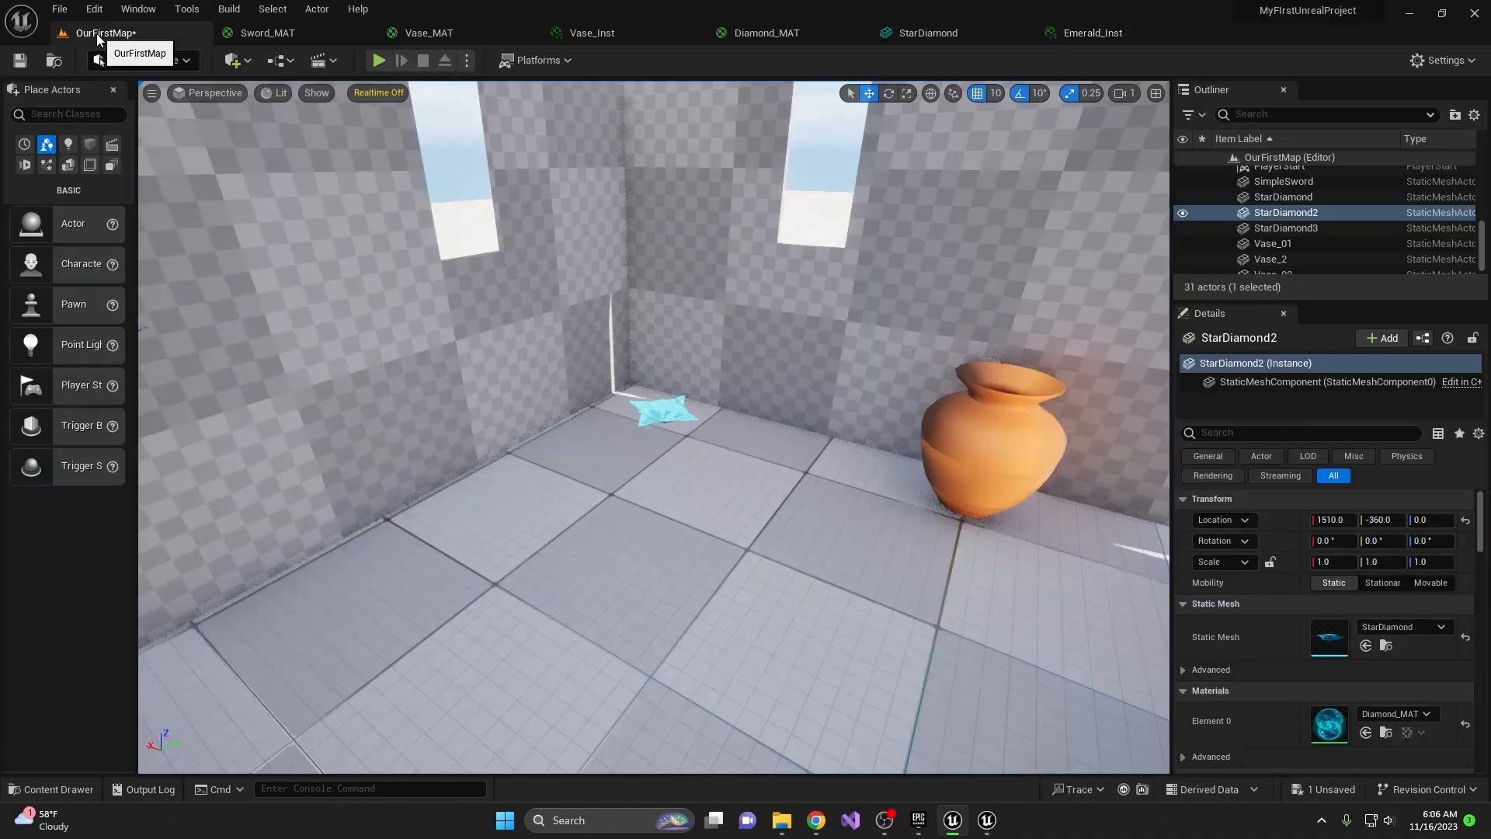
Apply the Emerald_Inst material to the StarDiamond actor and save the map.
key(ctrl+space)
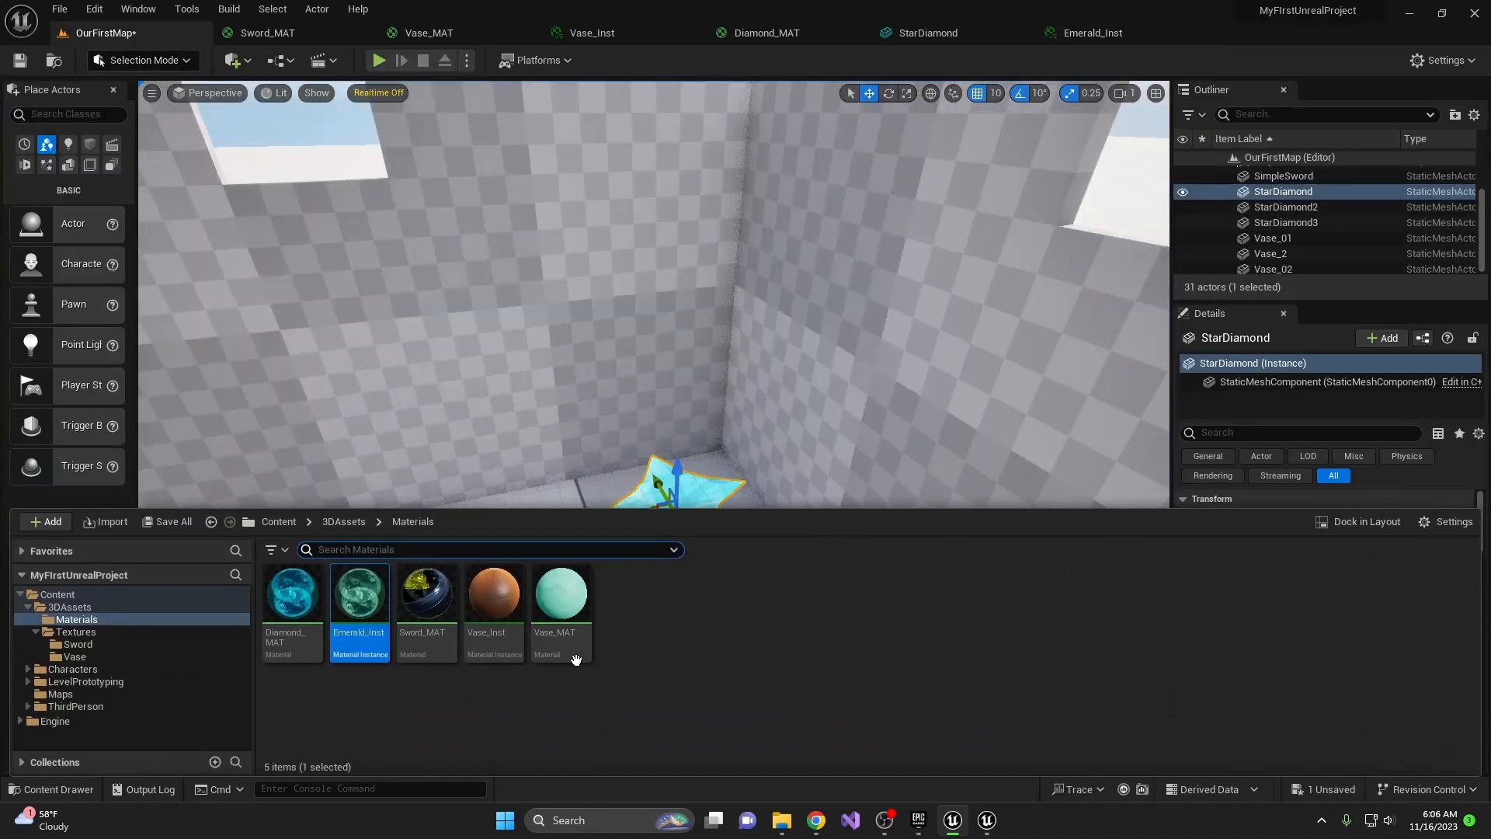
drag(360, 598, 1281, 193)
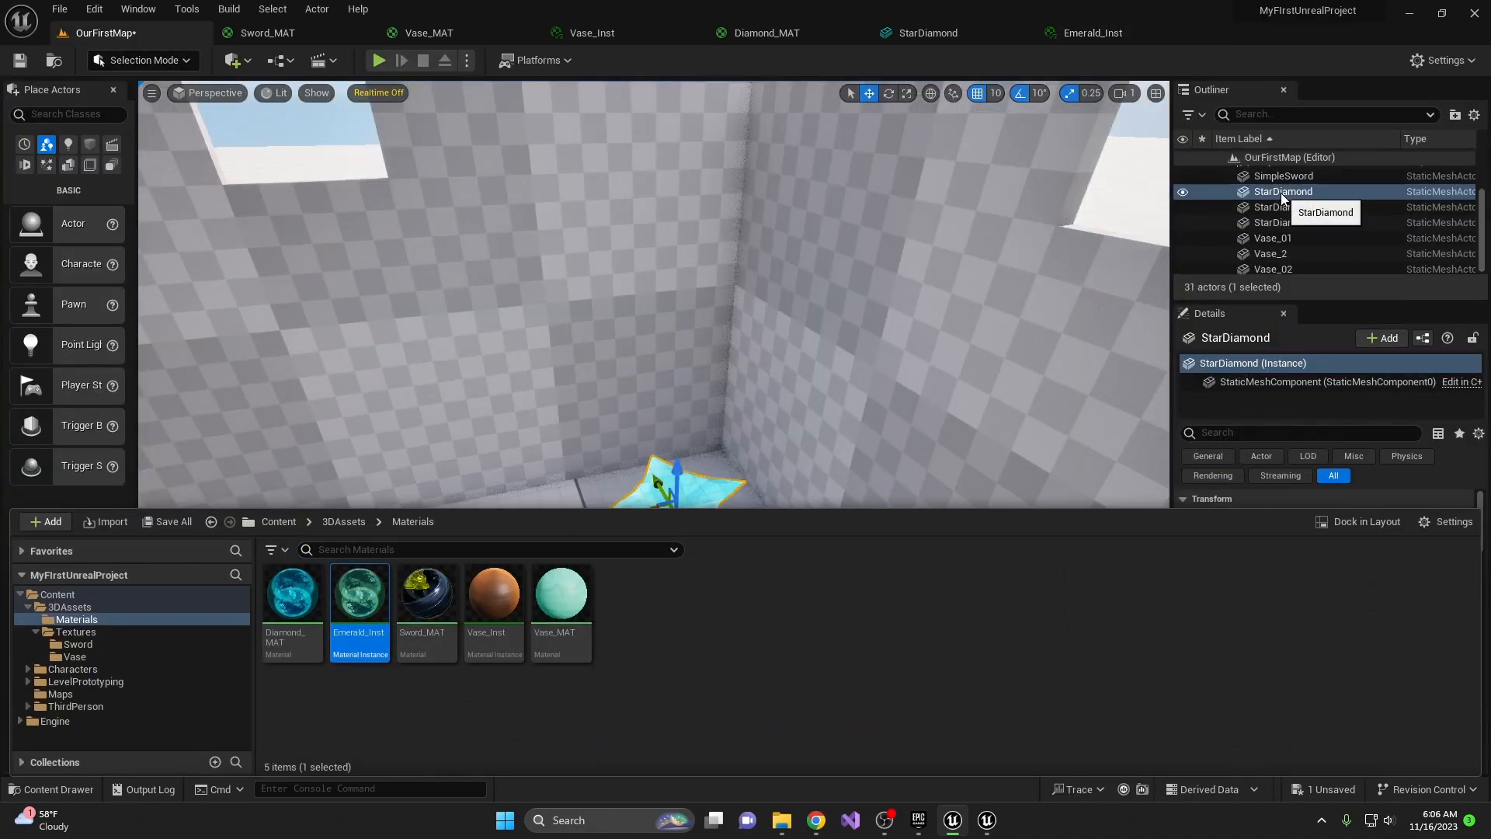
key(ctrl+s)
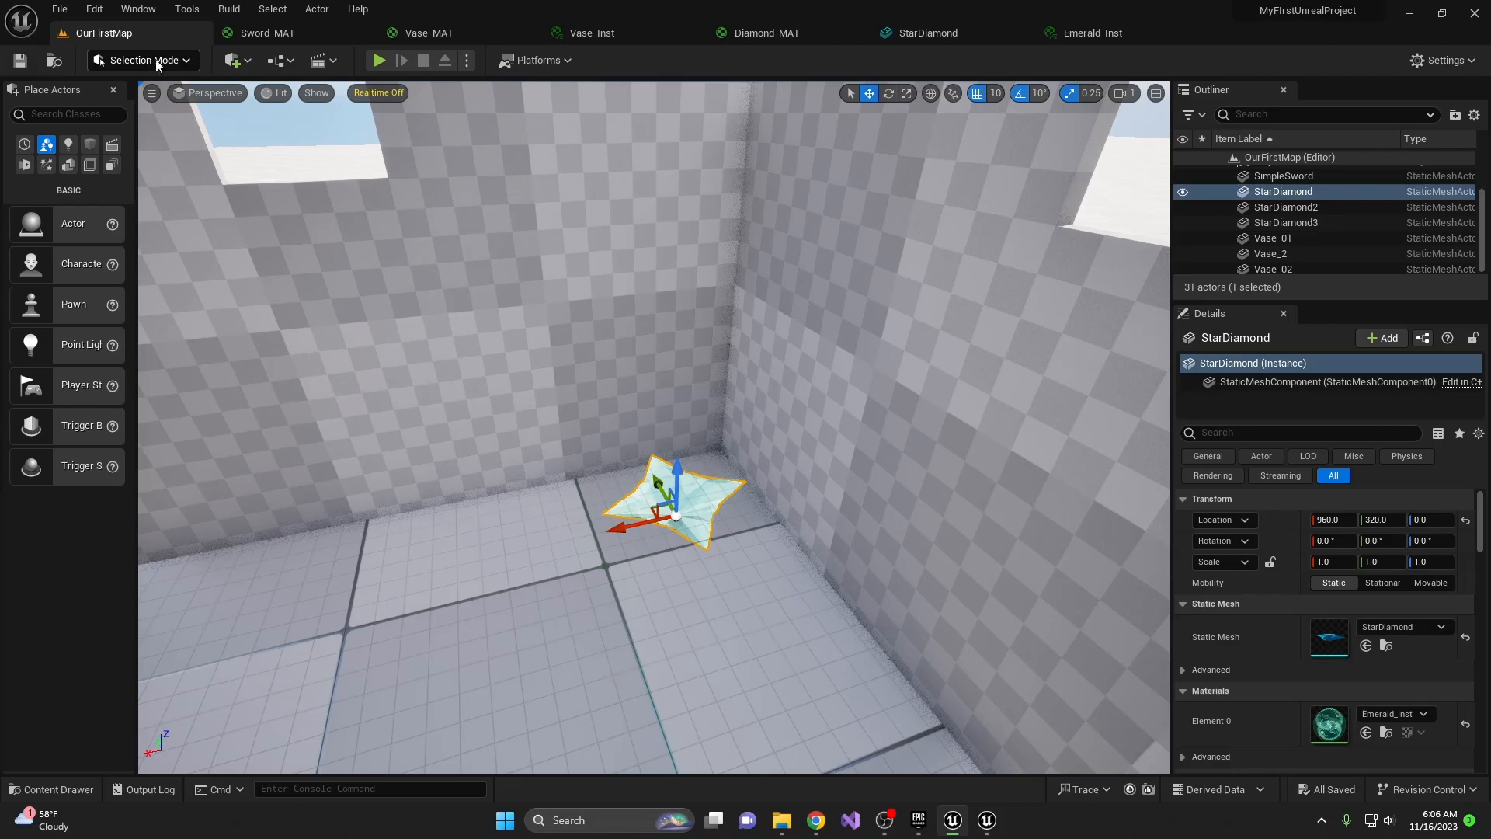
Play the level, walk the character around the room to inspect the vases, sword and star gems, and stop the play session.
click(379, 60)
key(w)
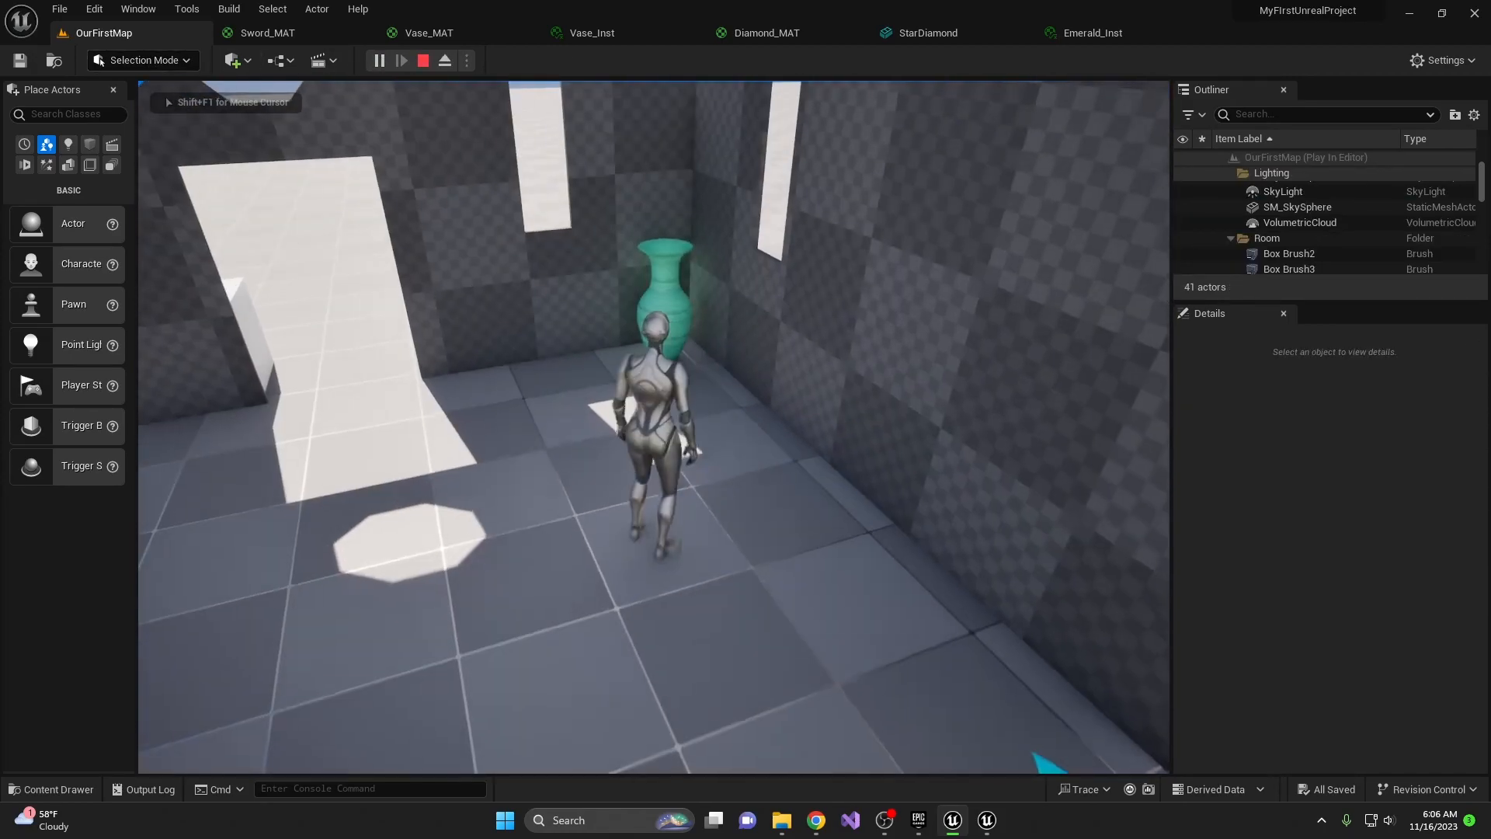
key(w)
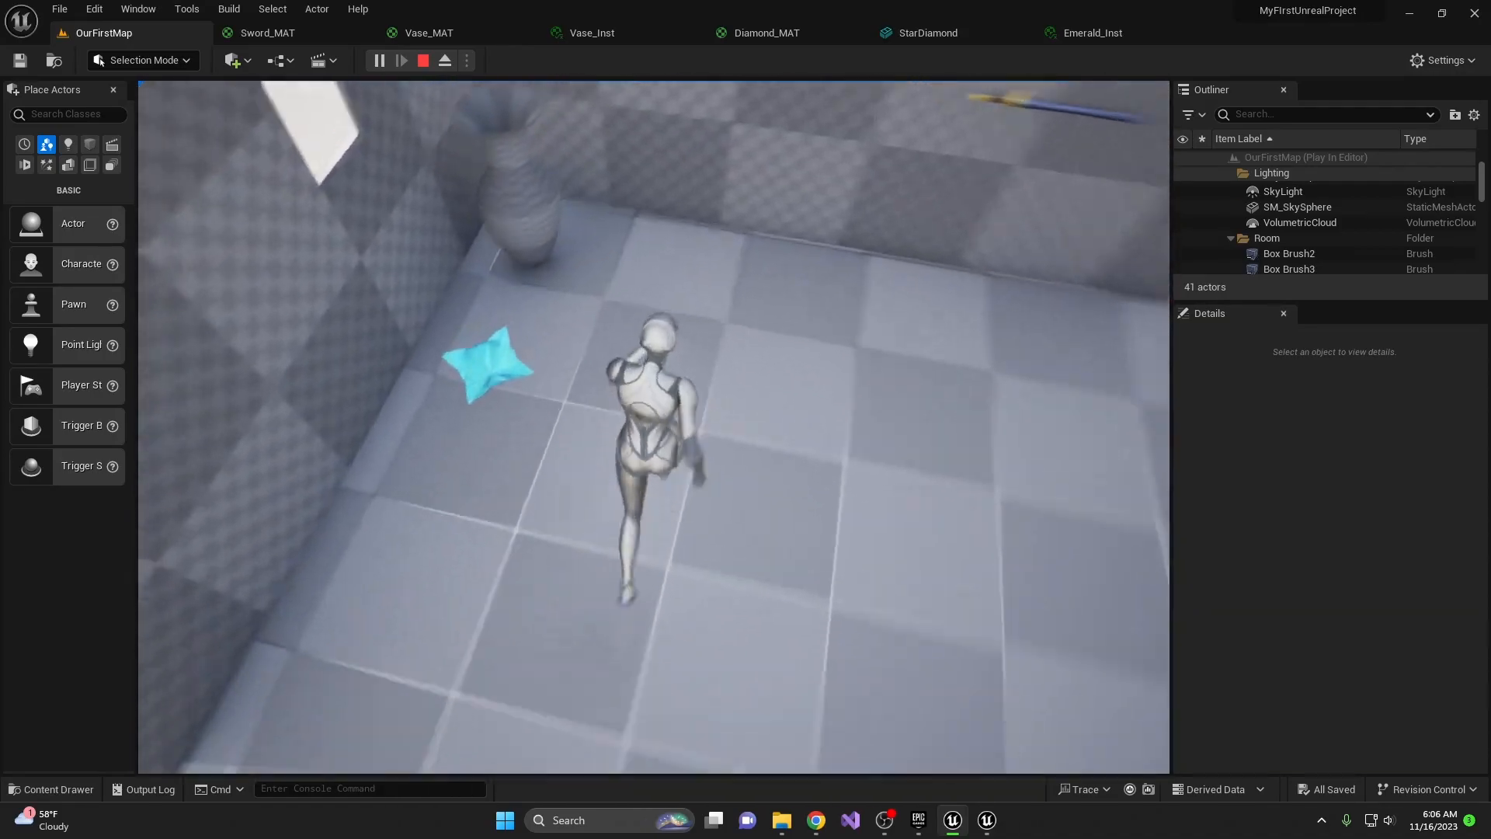
key(w)
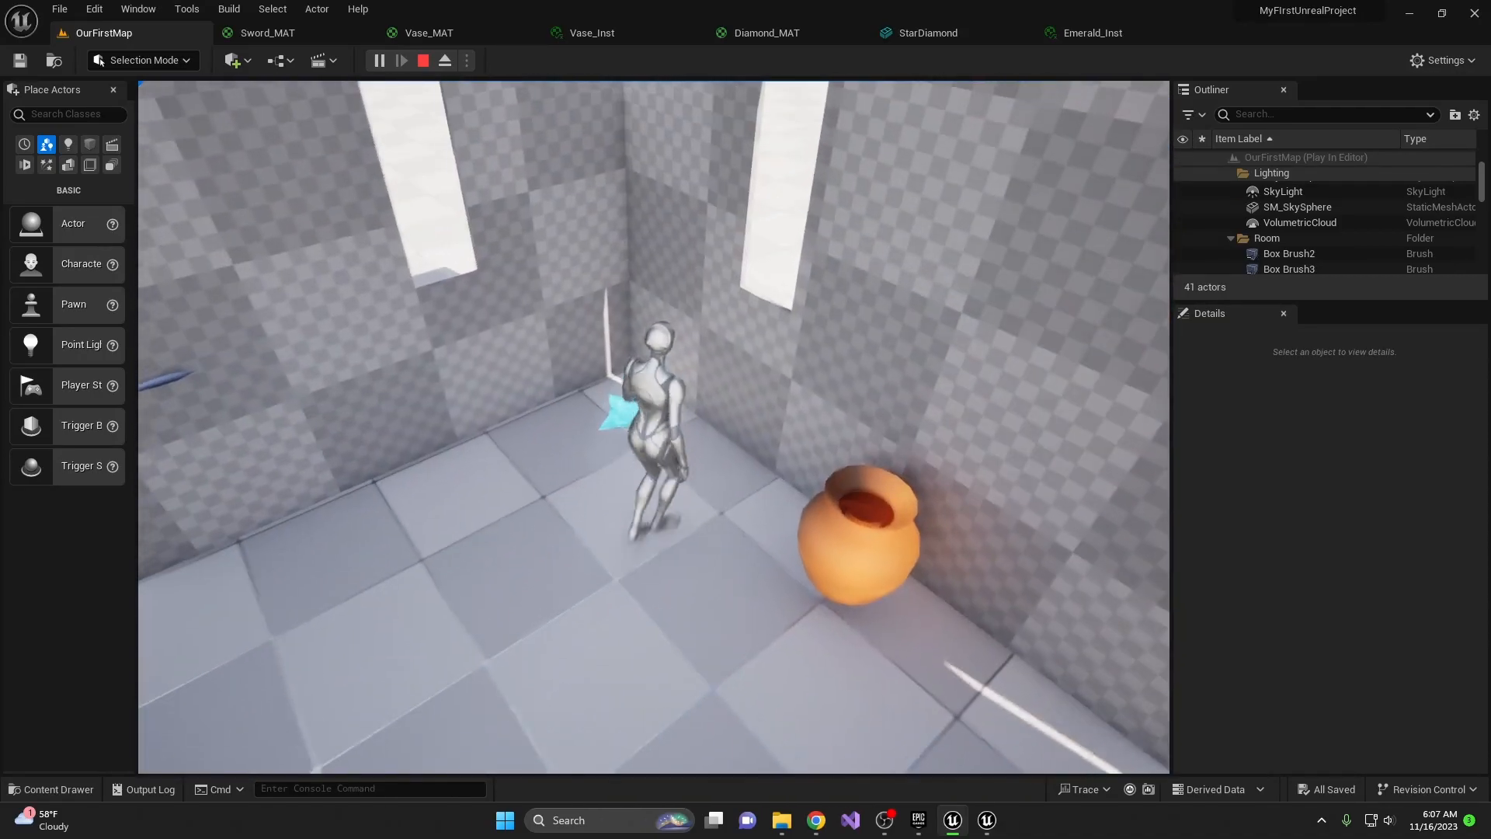
key(w)
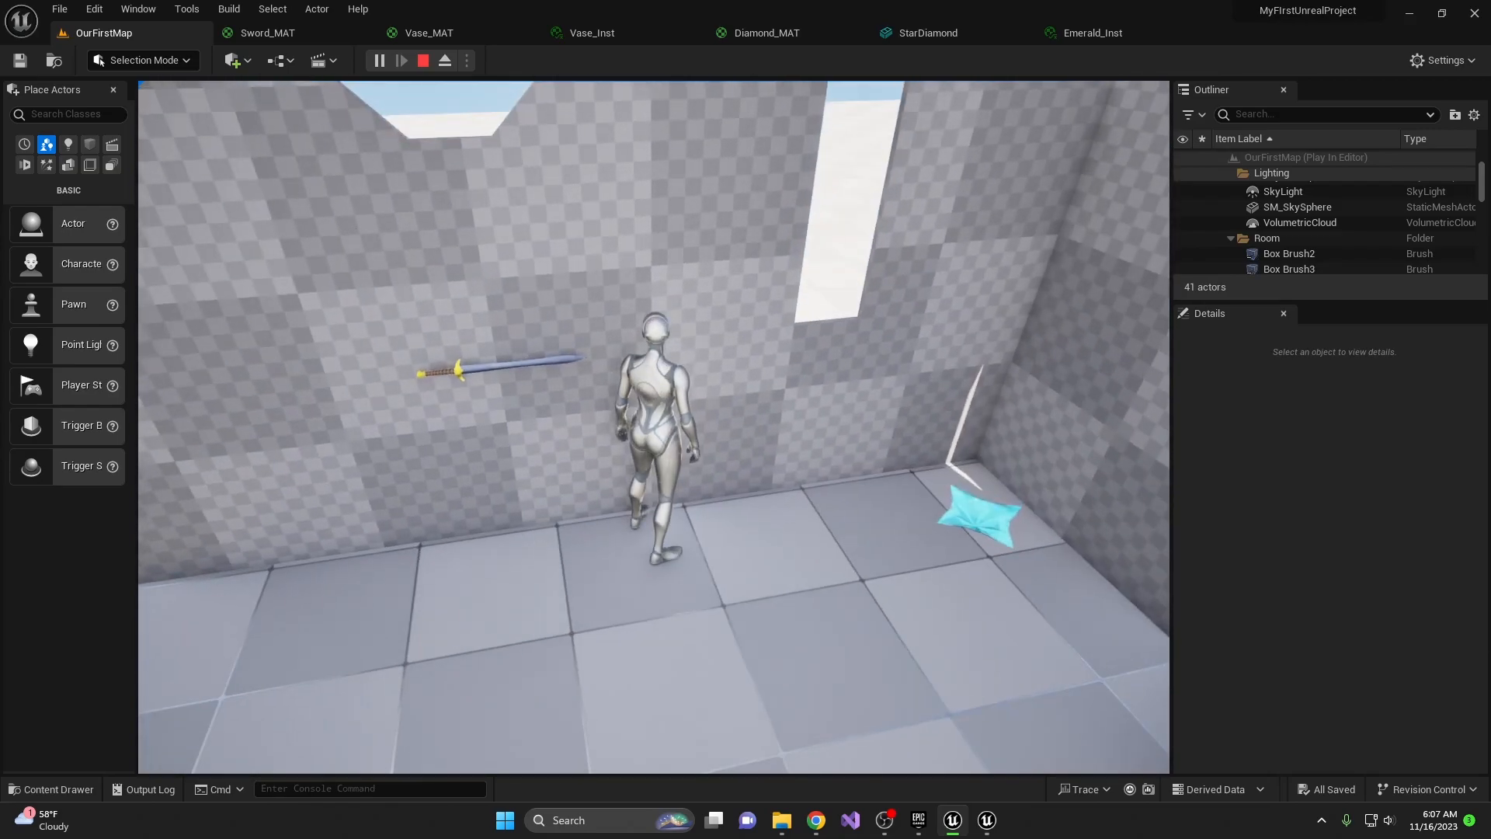
key(d)
key(d)
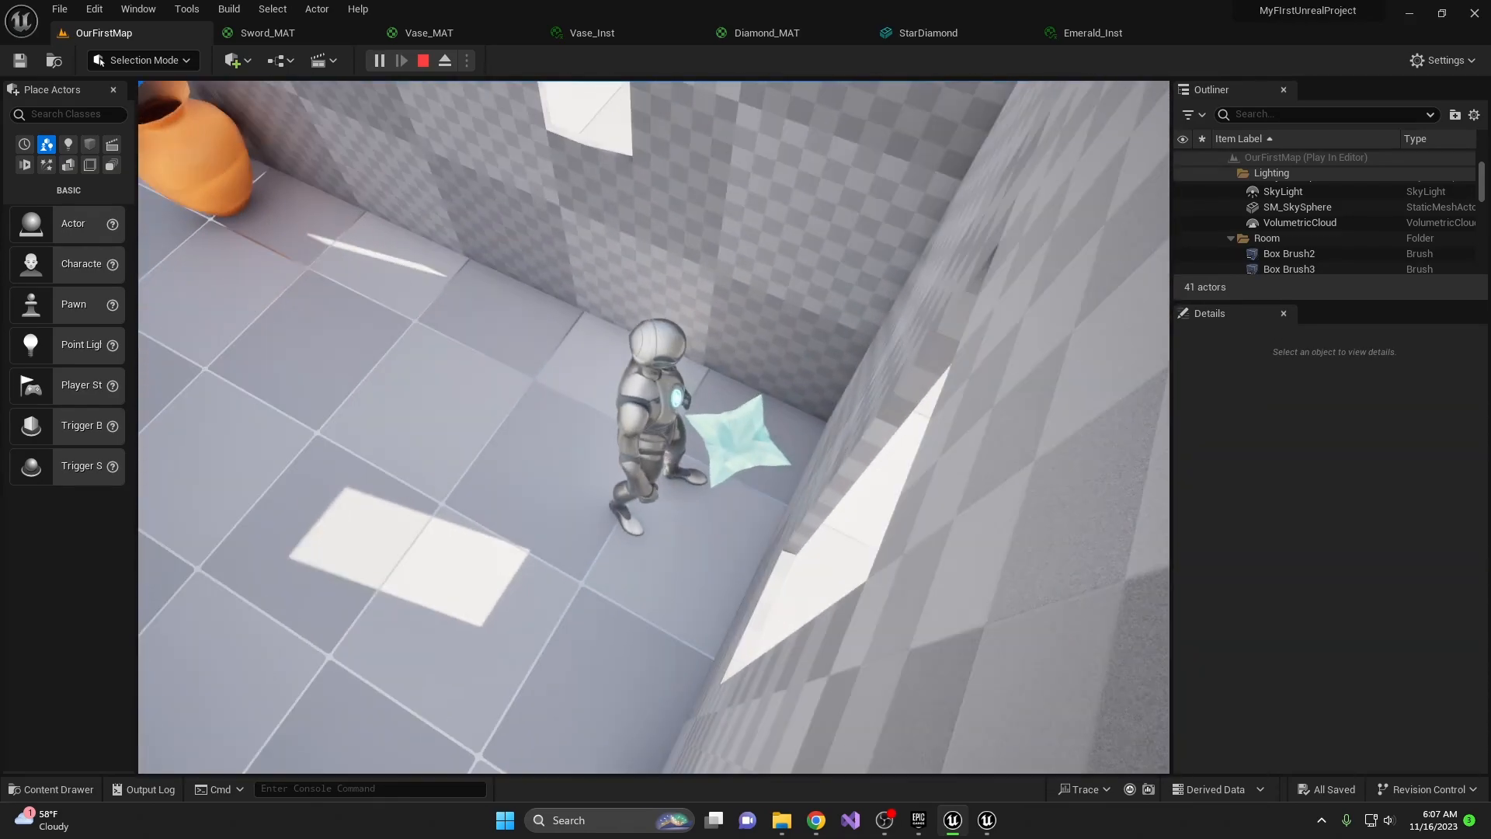
key(w)
key(Escape)
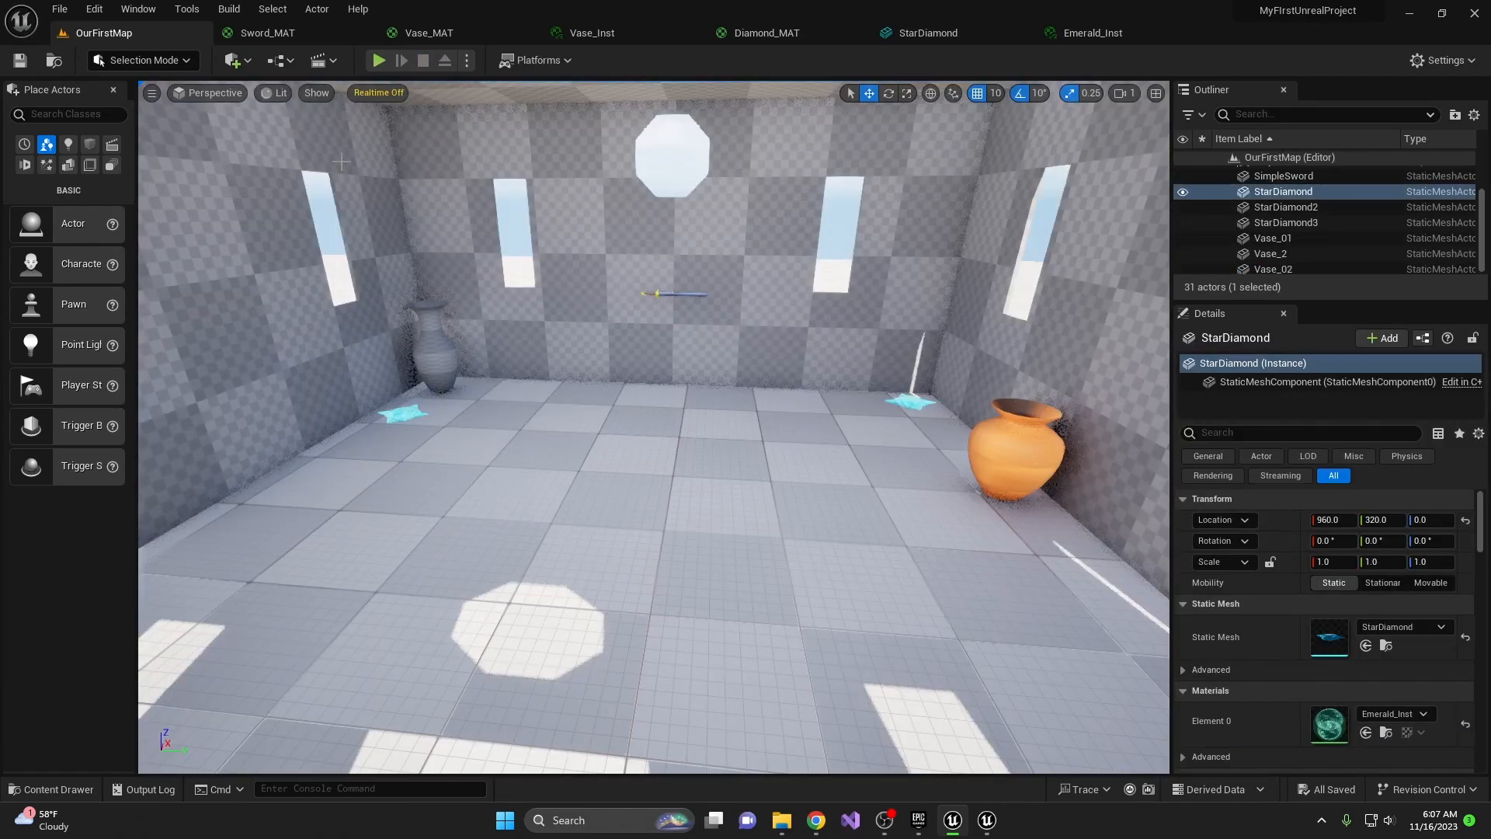
Switch the viewport to the Shader Complexity optimization view mode and inspect the star diamond's rendering cost.
click(276, 93)
mouse_move(339, 290)
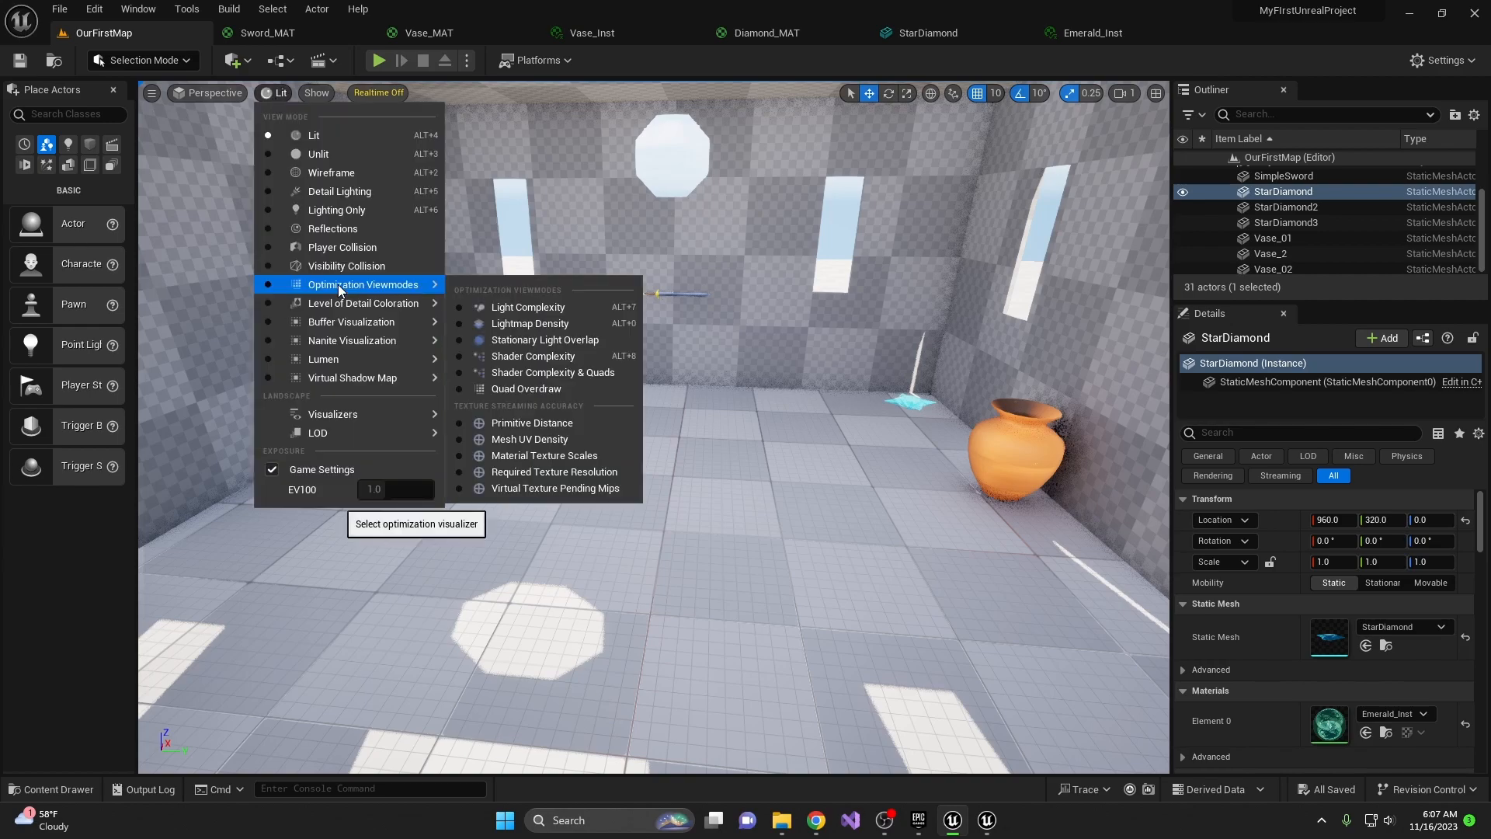
click(583, 362)
right_drag(654, 427, 654, 428)
right_drag(841, 462, 841, 462)
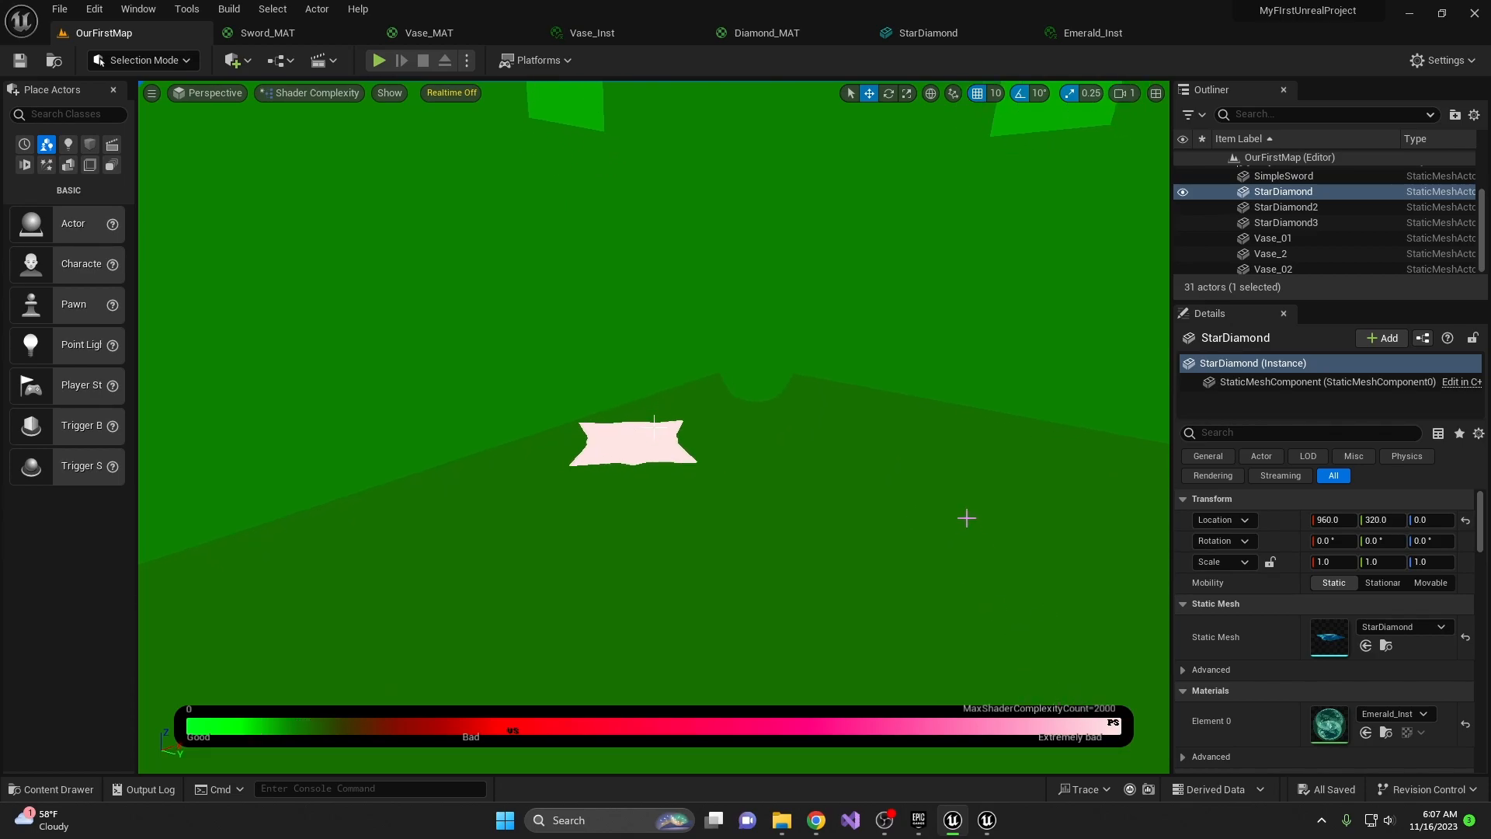